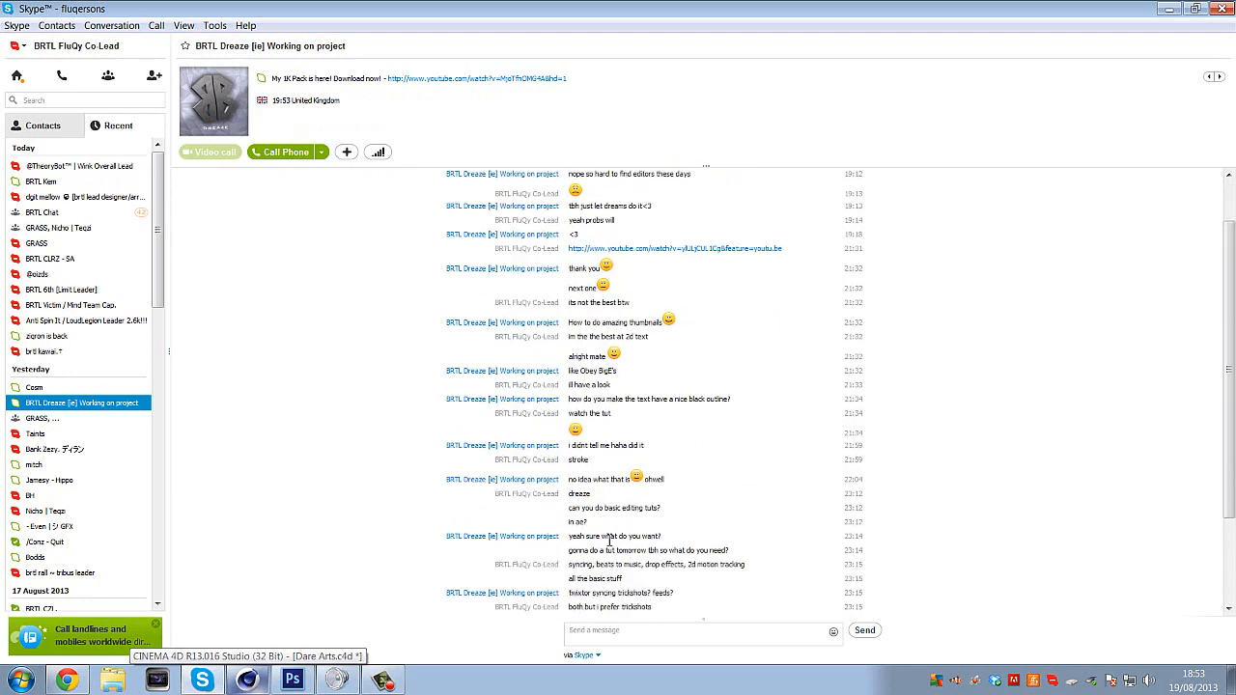
Search the open Skype conversation for "big" and review the messages about the thumbnail request.
{"action": "scroll", "coordinate": [609, 540], "scroll_direction": "down", "scroll_amount": 4}
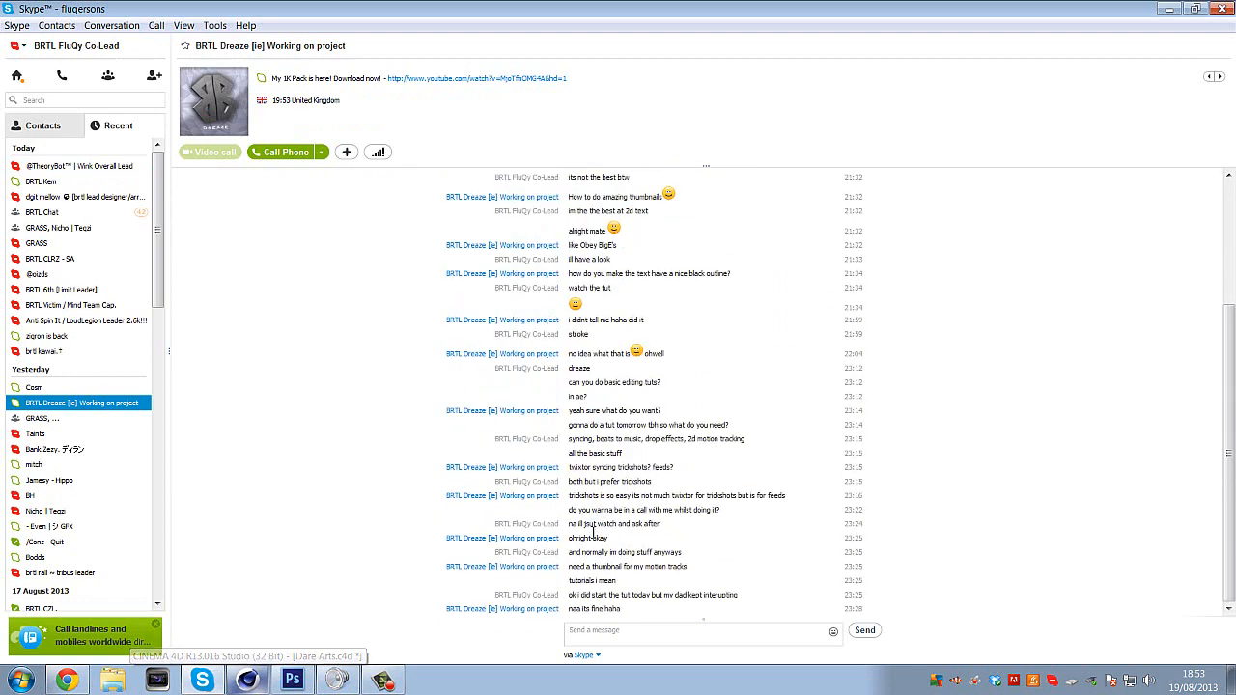
{"action": "key", "text": "ctrl+f"}
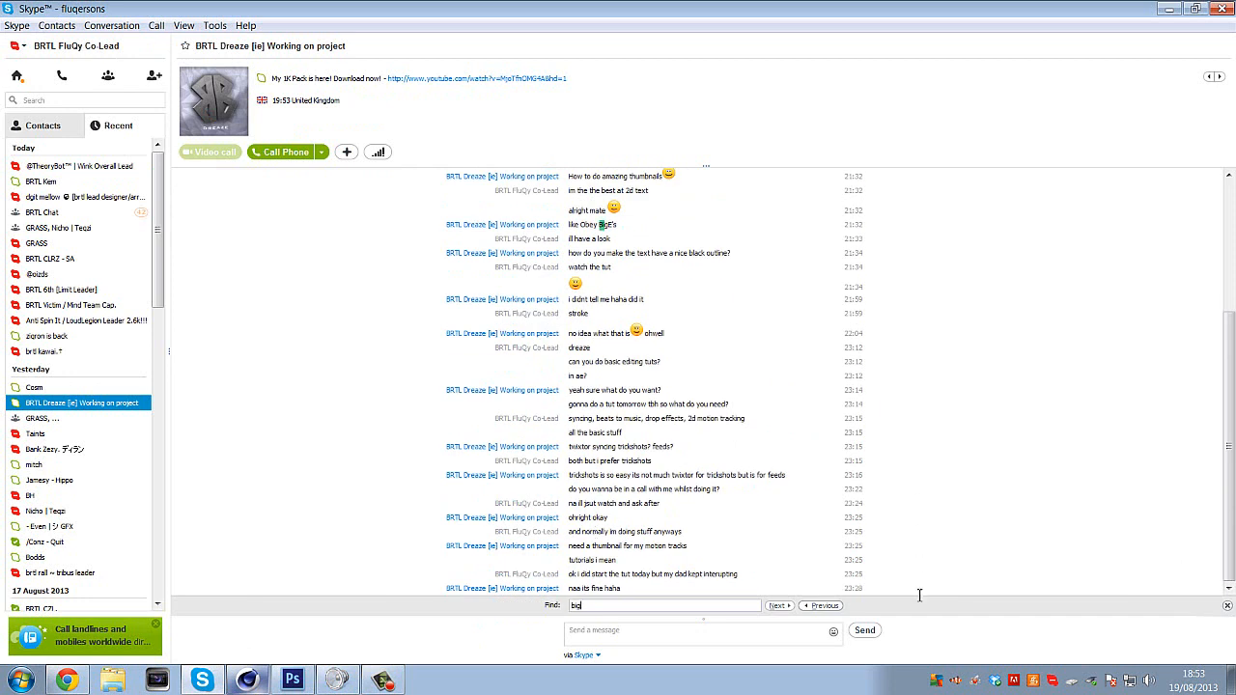
{"action": "left_click", "coordinate": [776, 607]}
{"action": "scroll", "coordinate": [594, 232], "scroll_direction": "up", "scroll_amount": 1}
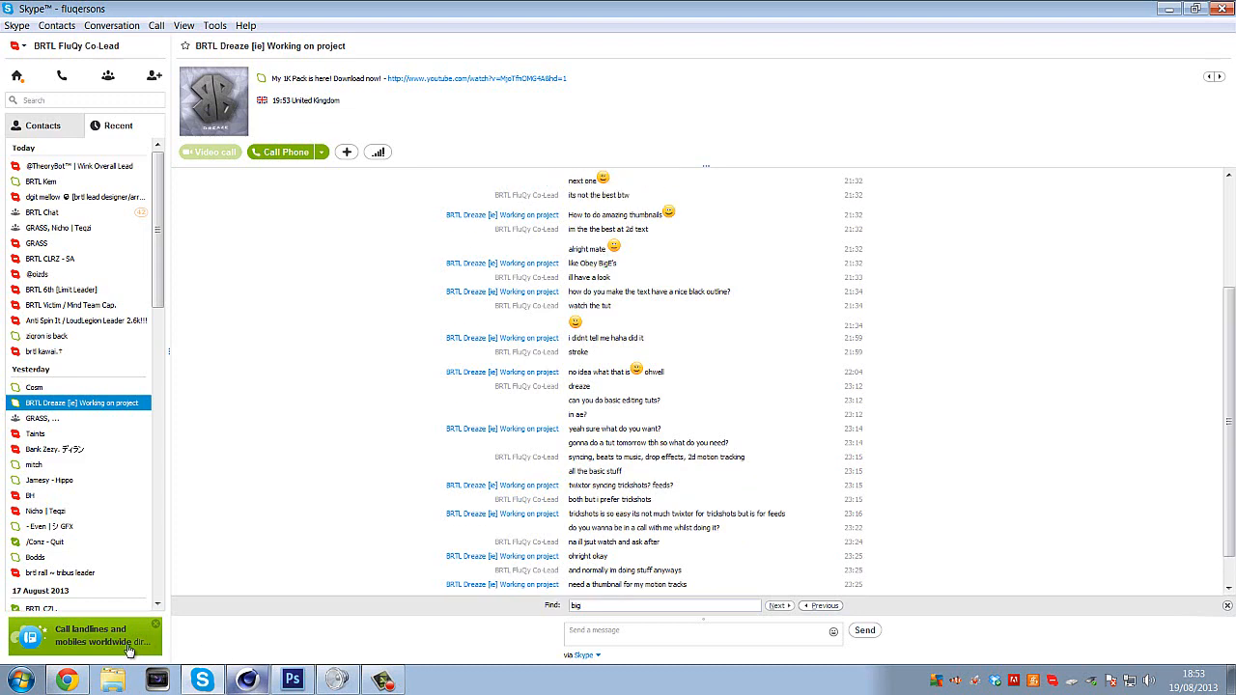
Switch to Chrome and examine the video thumbnails on the Obey Big© and eRa Artists YouTube channels.
{"action": "left_click", "coordinate": [81, 674]}
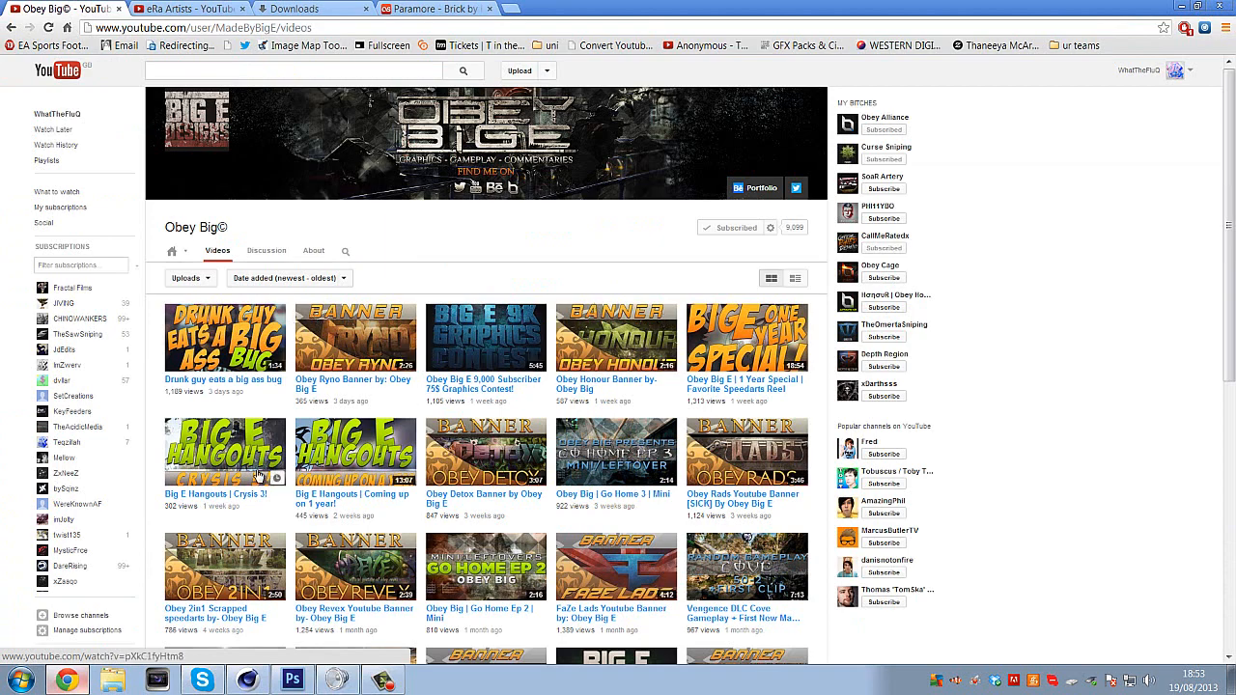
{"action": "scroll", "coordinate": [301, 442], "scroll_direction": "down", "scroll_amount": 1}
{"action": "scroll", "coordinate": [301, 442], "scroll_direction": "down", "scroll_amount": 2}
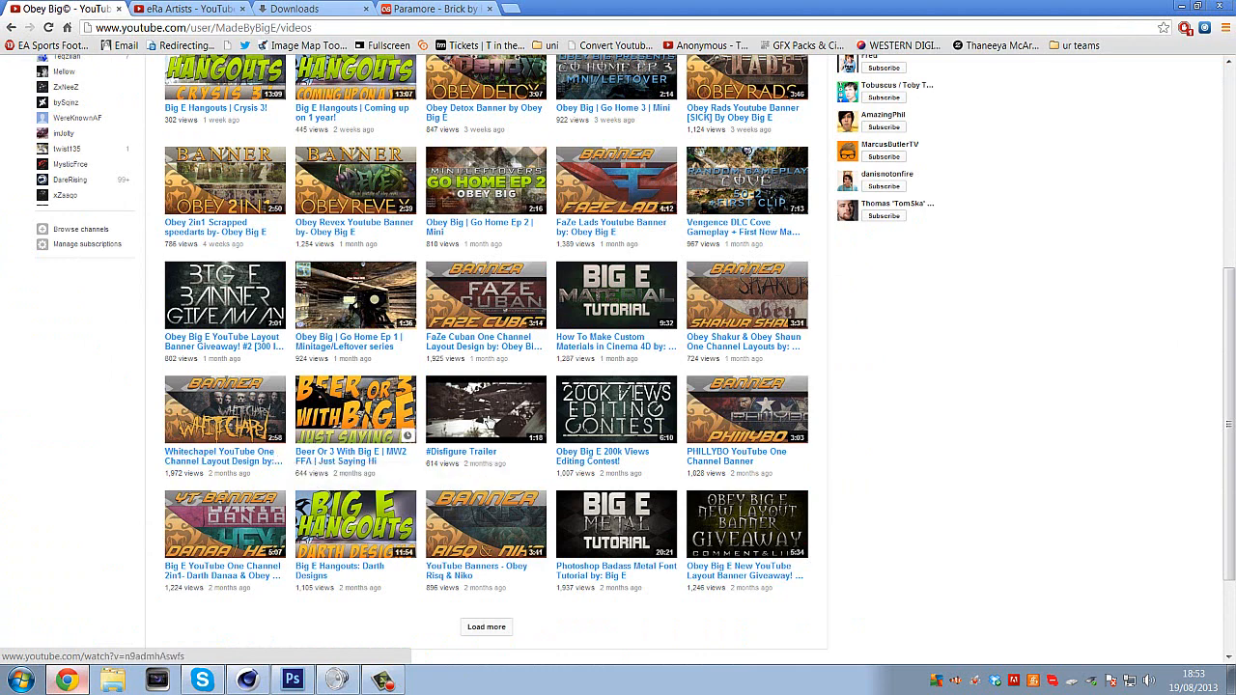
{"action": "scroll", "coordinate": [382, 417], "scroll_direction": "up", "scroll_amount": 3}
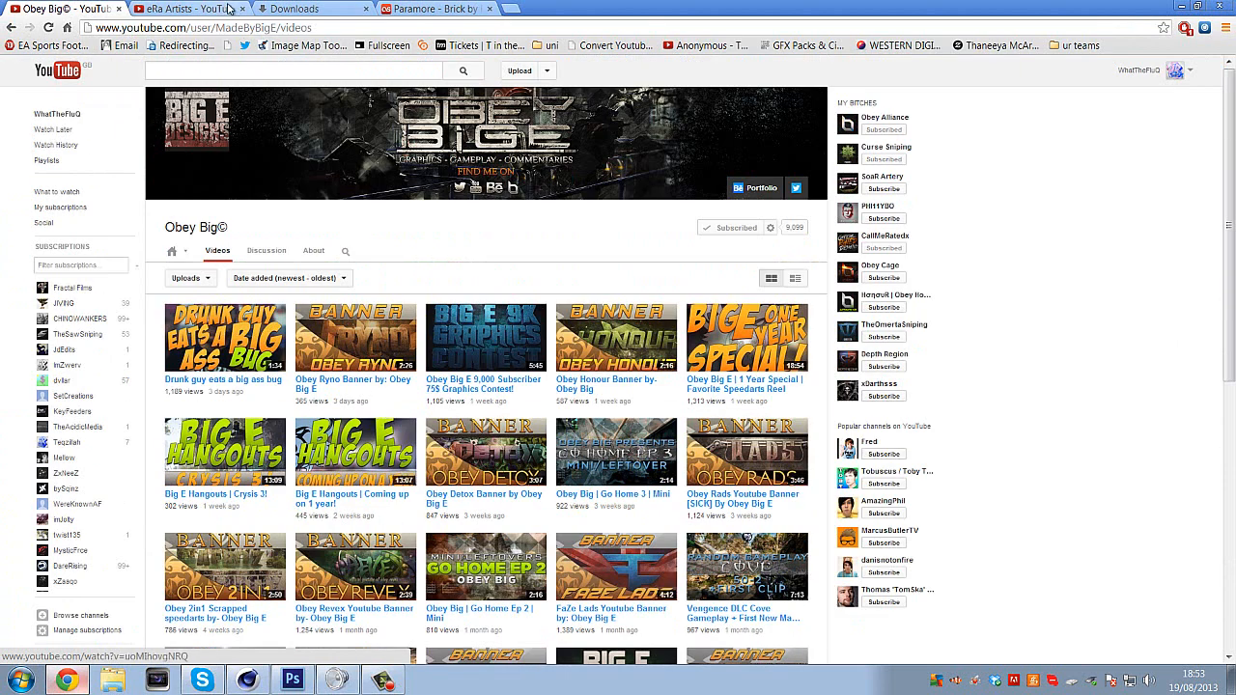
{"action": "left_click", "coordinate": [193, 9]}
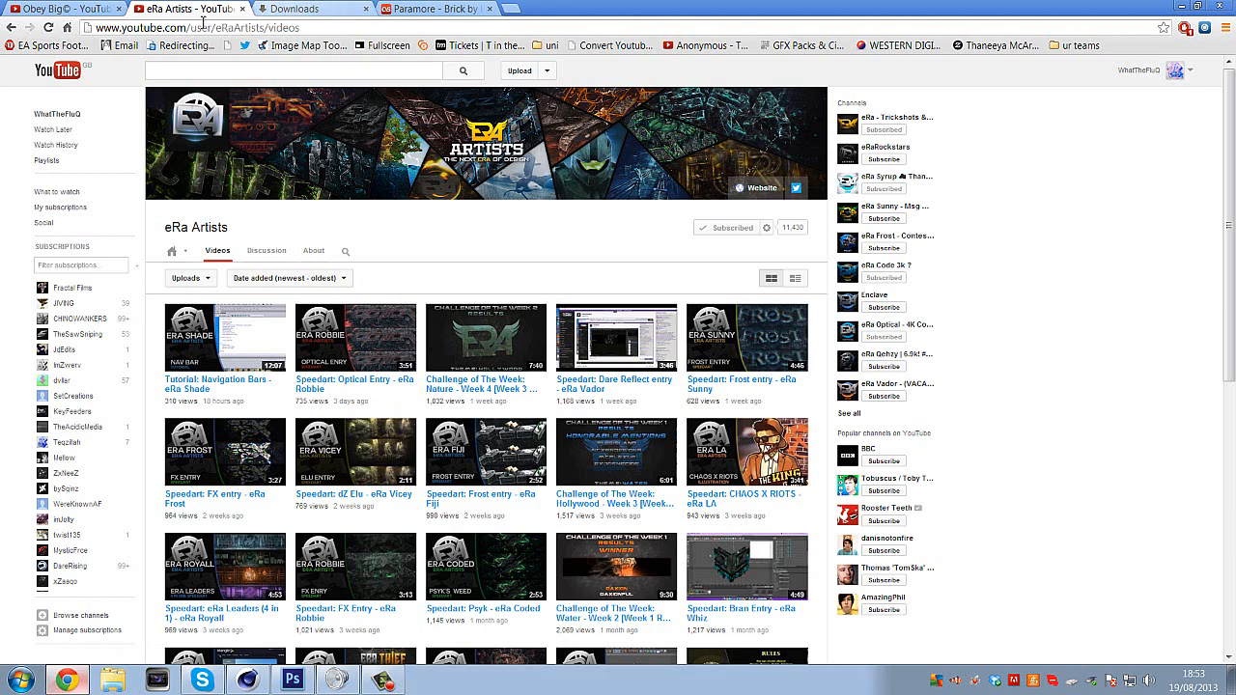
{"action": "left_click", "coordinate": [49, 75]}
Open YouTube in a new tab, go to the brutalbase channel and open its "Killcam Of The Week - Episode #1" video.
{"action": "right_click", "coordinate": [51, 74]}
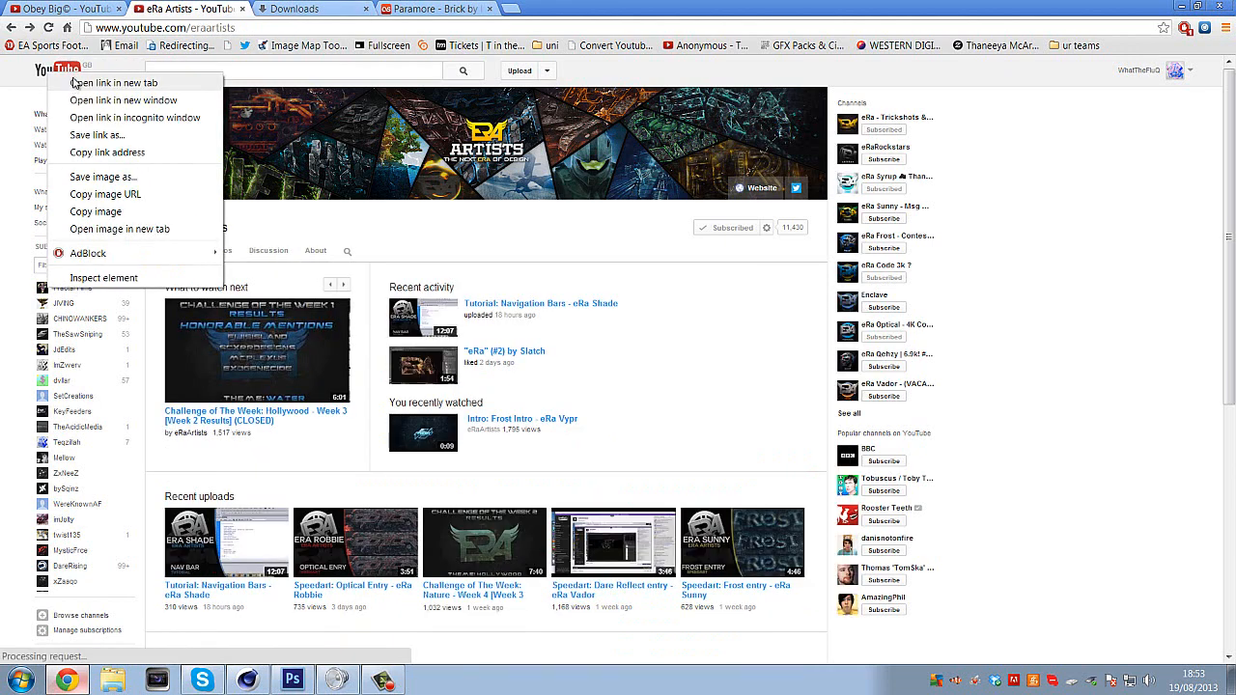
{"action": "left_click", "coordinate": [97, 81]}
{"action": "left_click", "coordinate": [290, 8]}
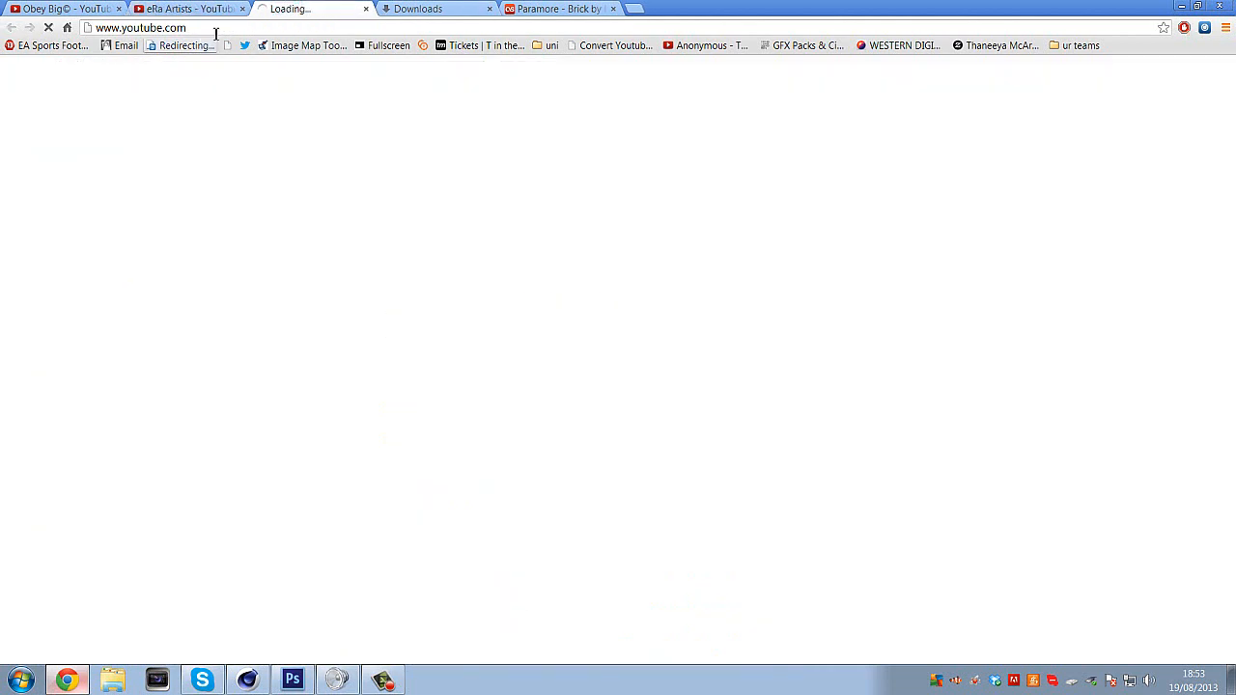
{"action": "type", "text": "/"}
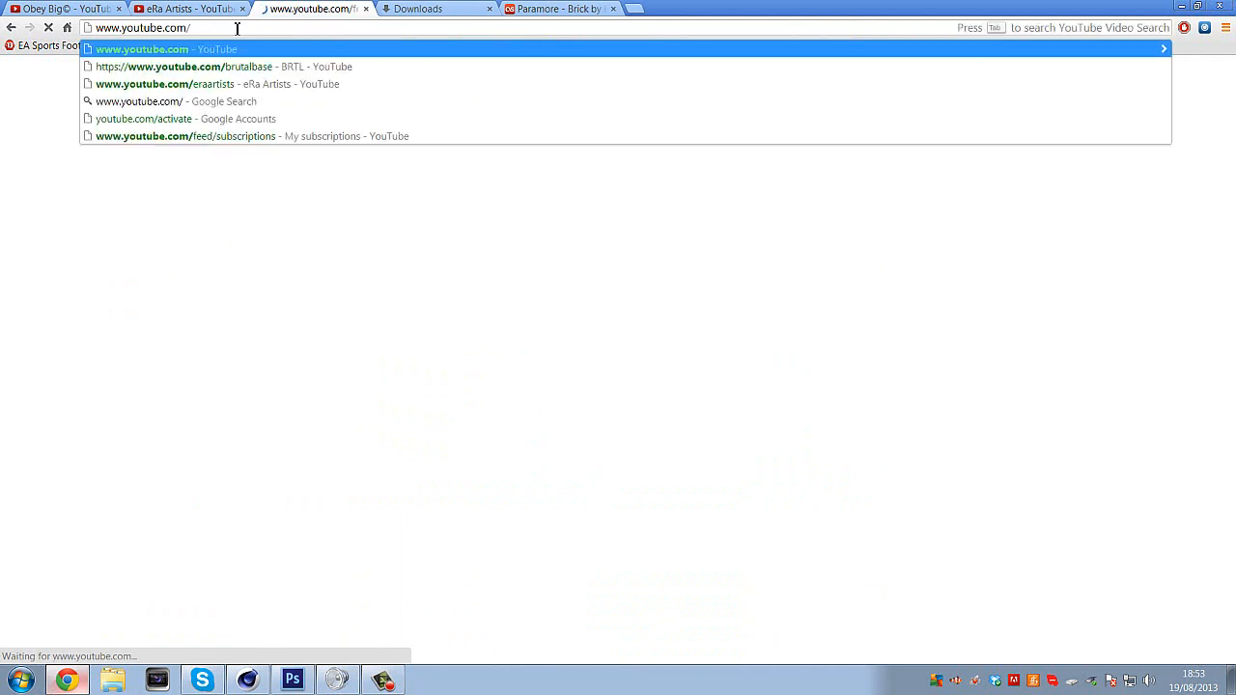
{"action": "left_click", "coordinate": [241, 66]}
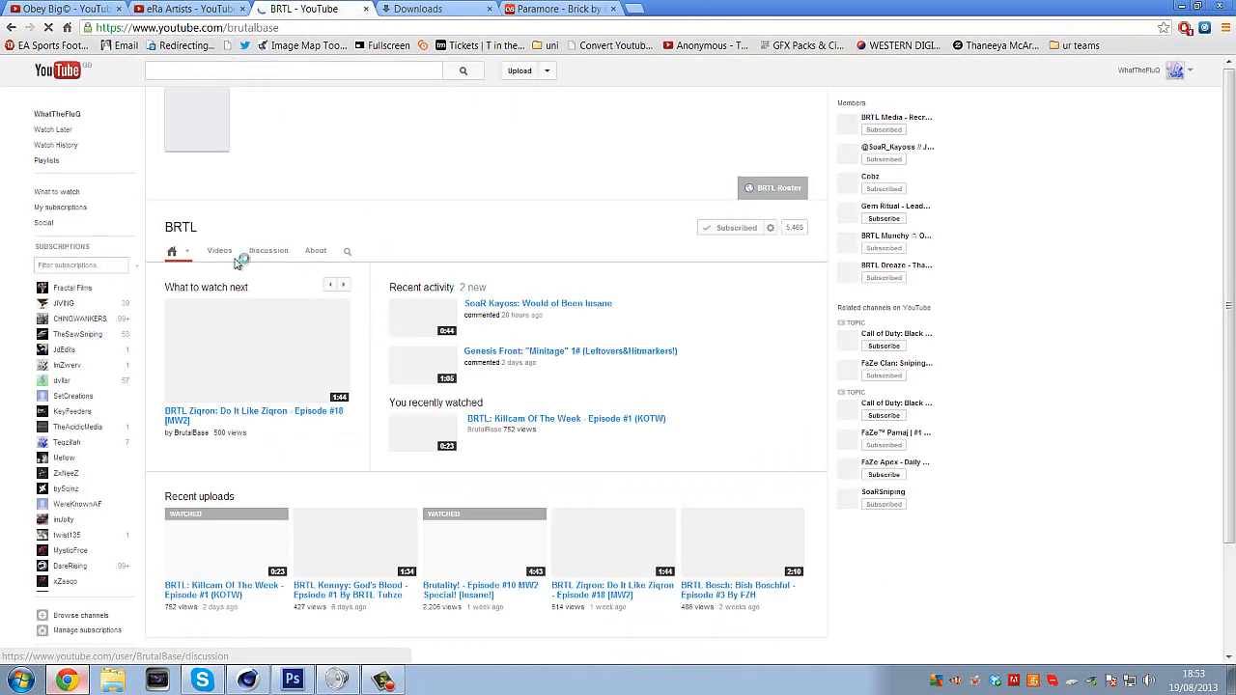
{"action": "left_click", "coordinate": [422, 431]}
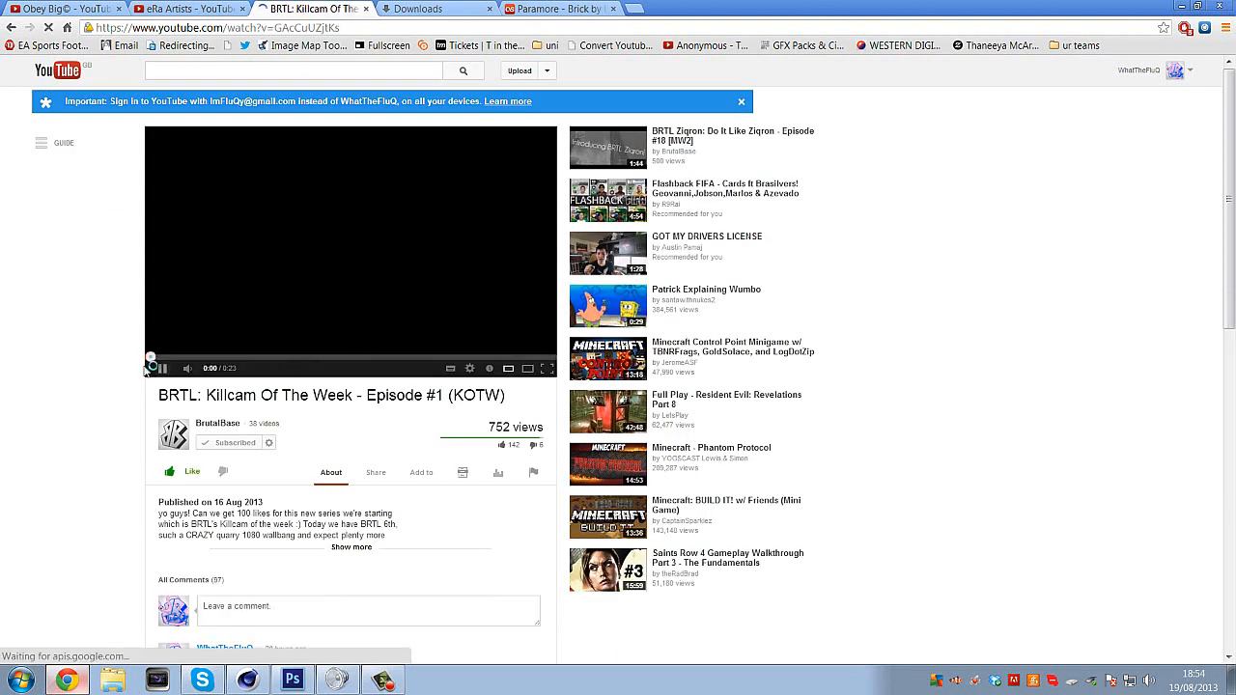
Play the killcam video, pause it at 0:10 and examine its curved overlay design and the page below.
{"action": "left_click", "coordinate": [377, 358]}
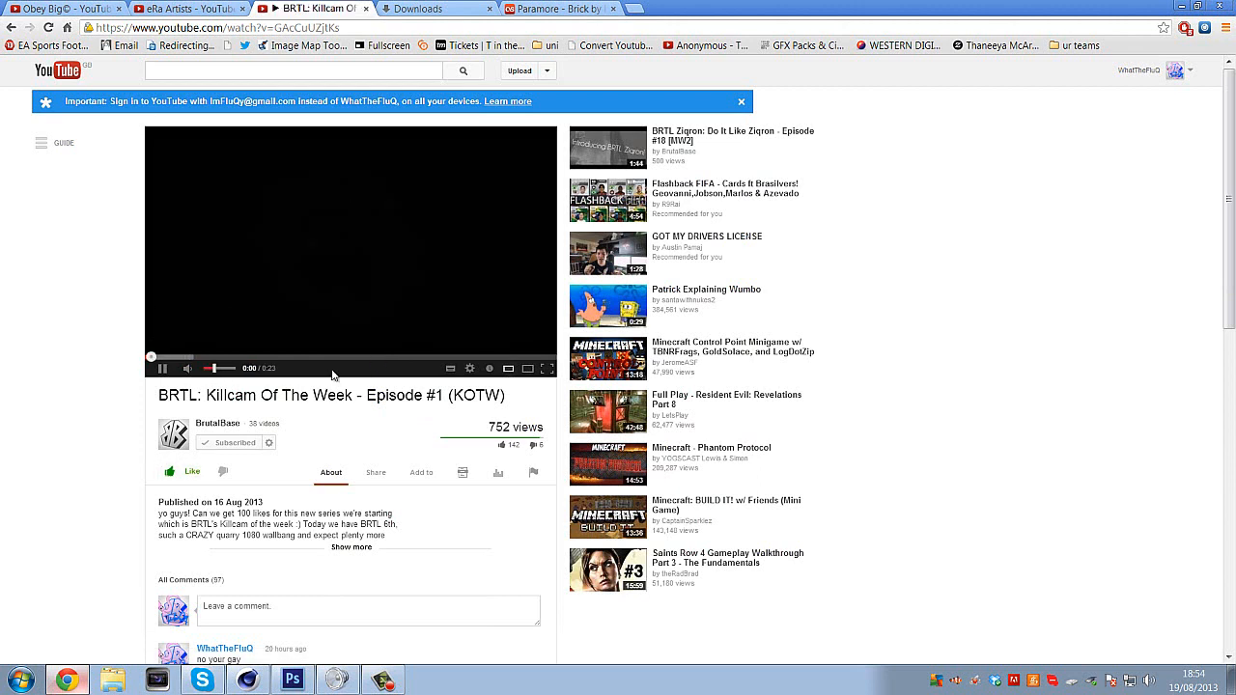
{"action": "left_click", "coordinate": [164, 370]}
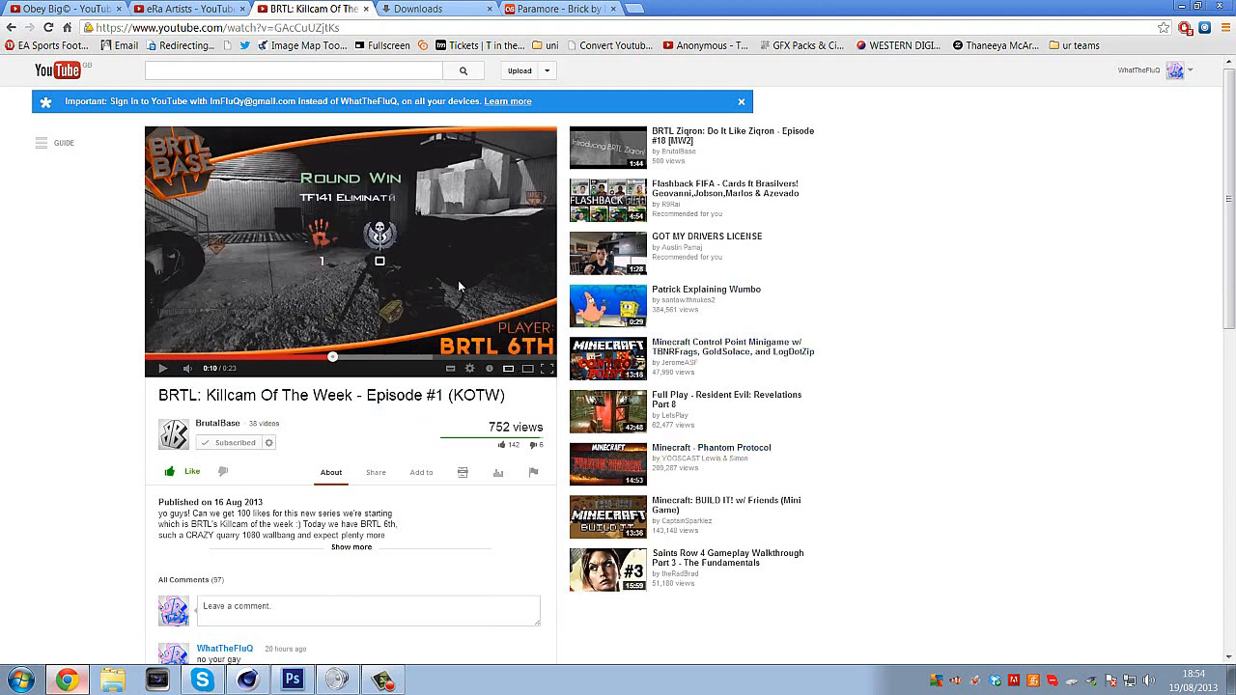
{"action": "scroll", "coordinate": [434, 334], "scroll_direction": "down", "scroll_amount": 4}
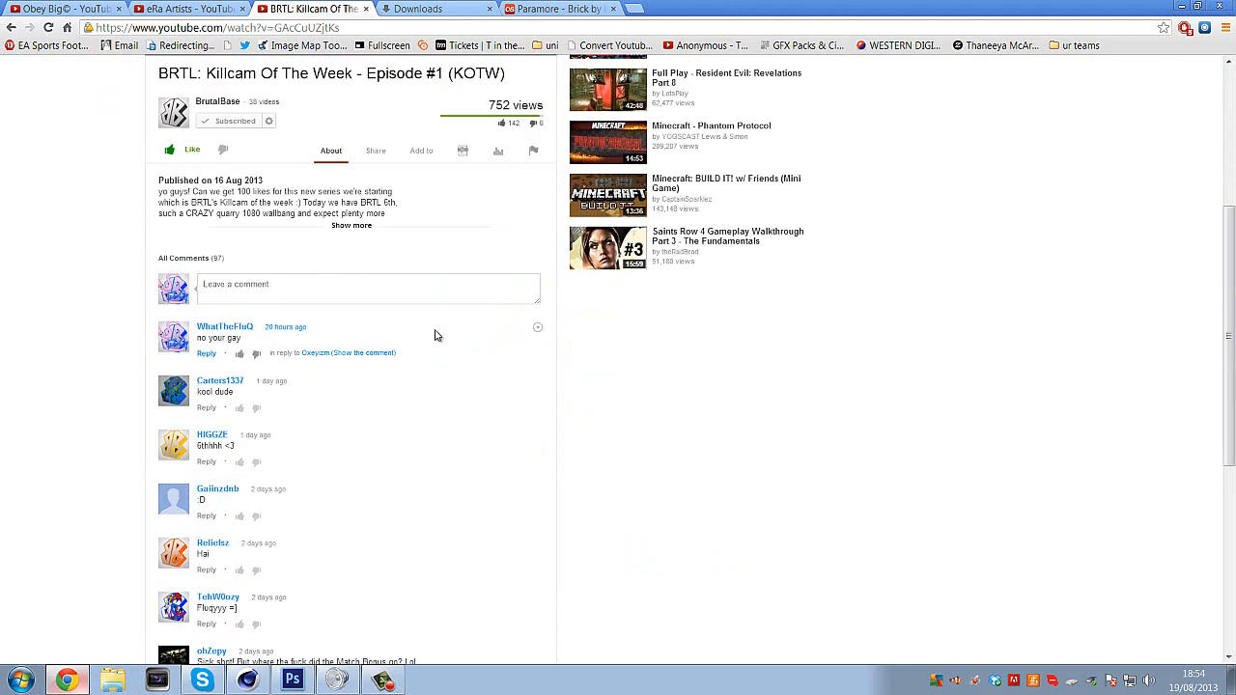
{"action": "scroll", "coordinate": [433, 334], "scroll_direction": "up", "scroll_amount": 4}
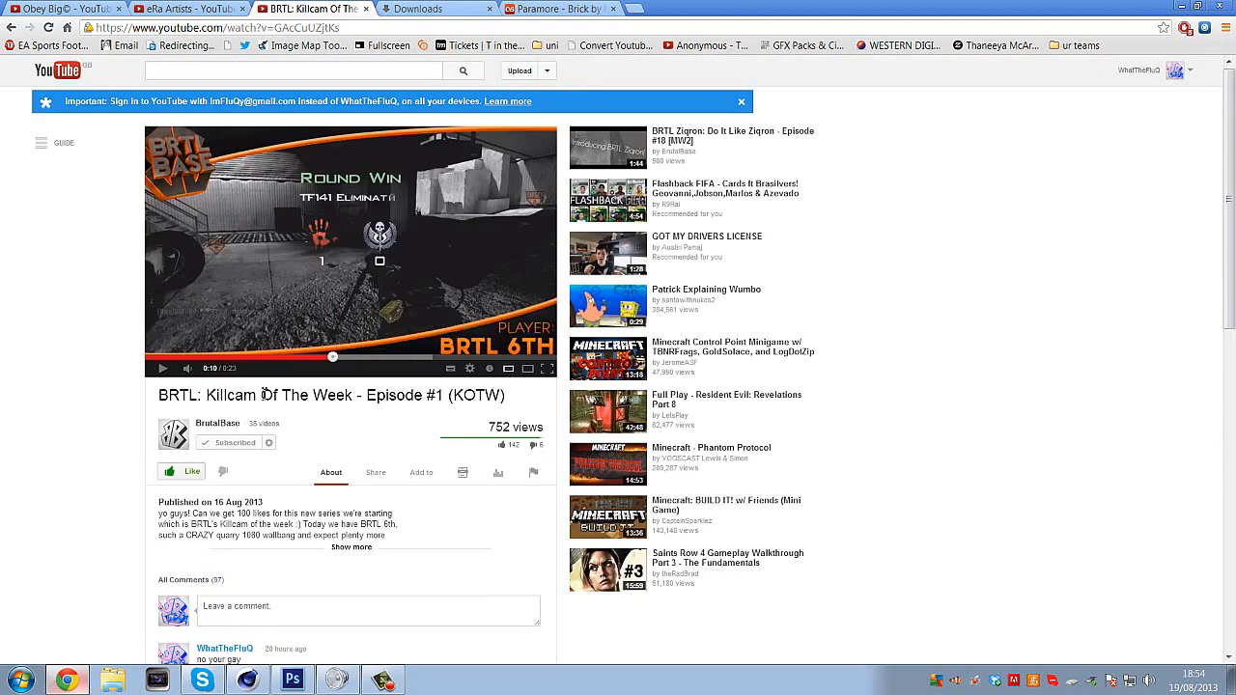
Switch to Photoshop and create a new document 1280 pixels wide and 720 pixels high with a white background.
{"action": "left_click", "coordinate": [290, 681]}
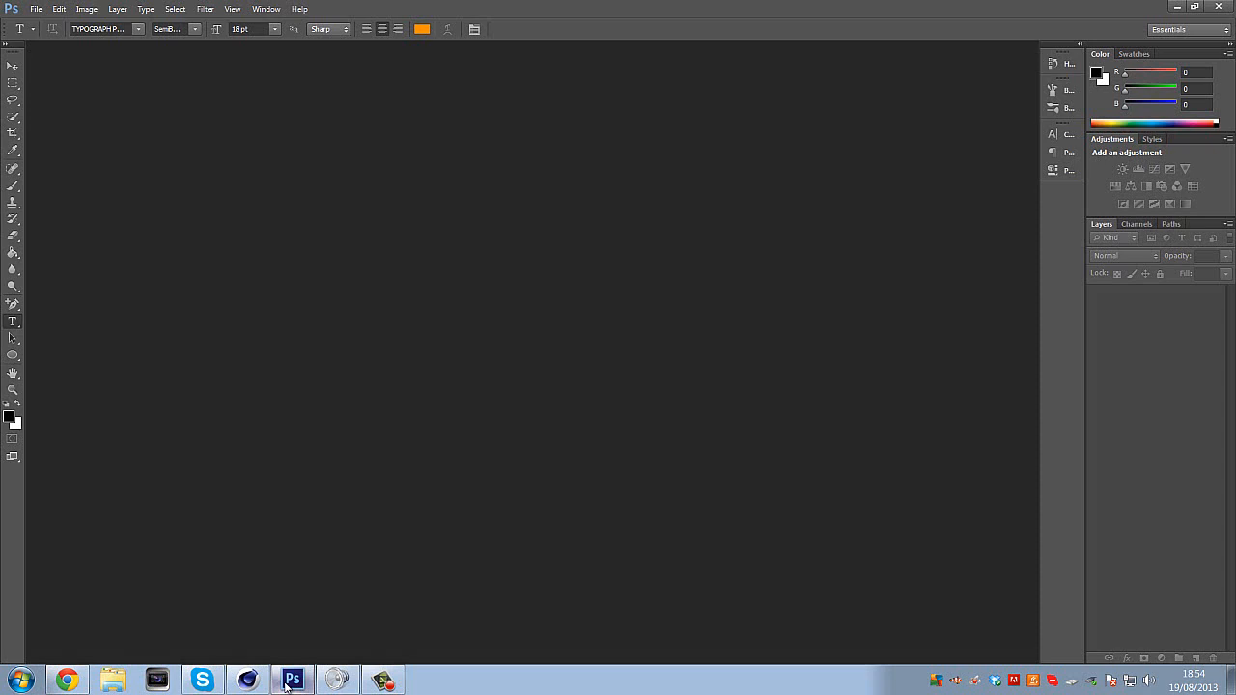
{"action": "left_click", "coordinate": [36, 8]}
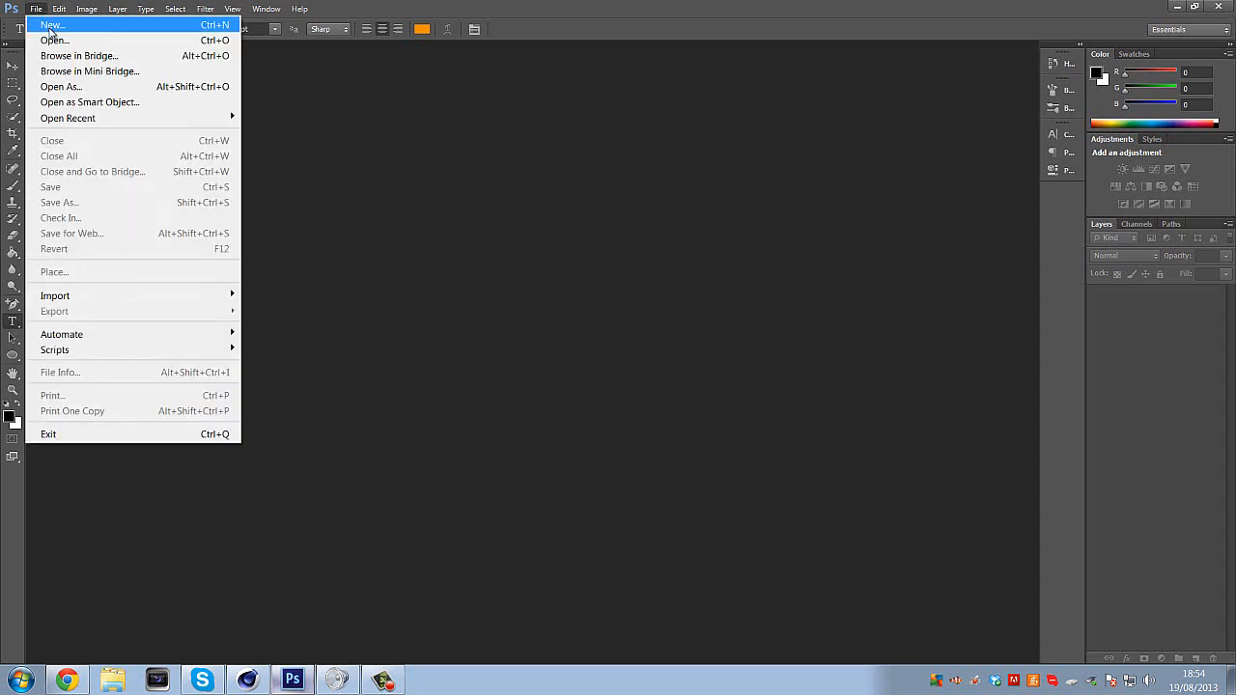
{"action": "left_click", "coordinate": [51, 30]}
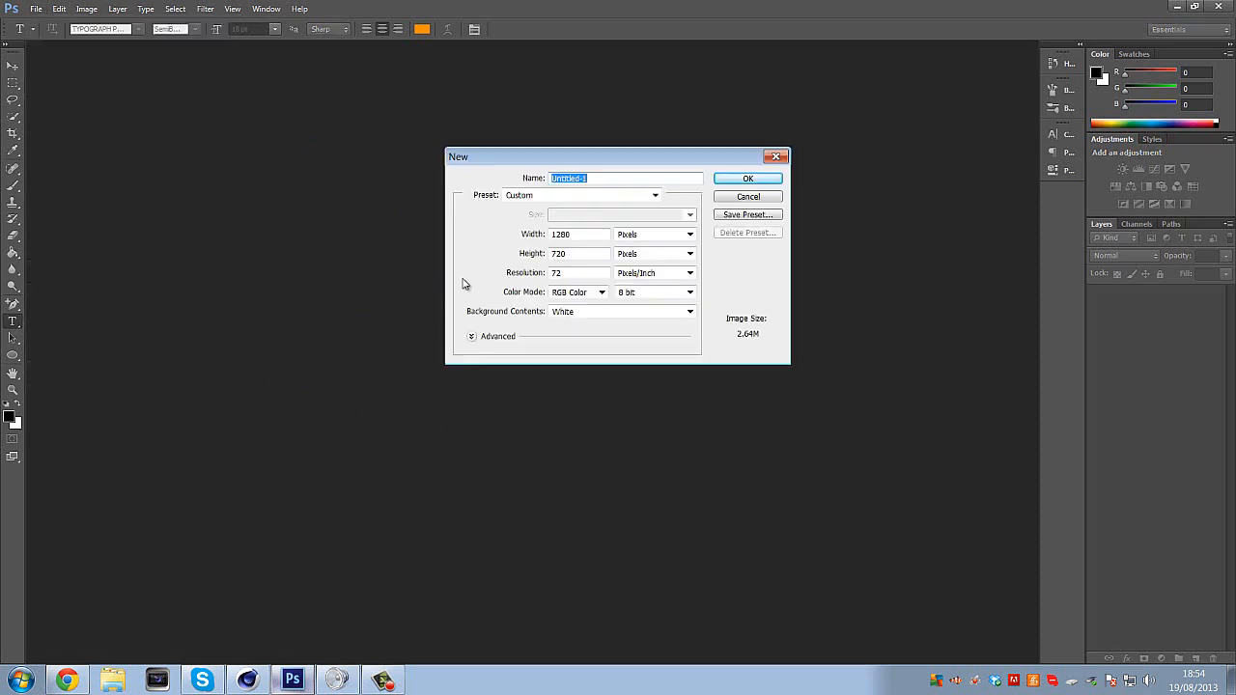
{"action": "double_click", "coordinate": [590, 235]}
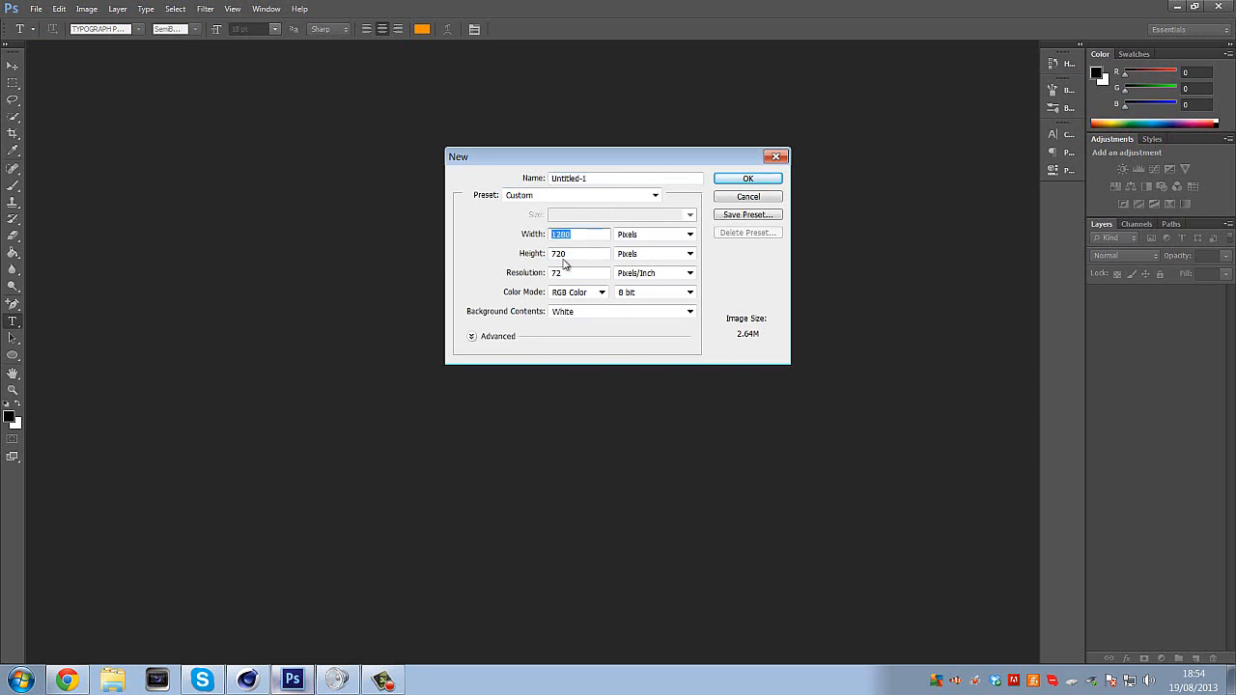
{"action": "double_click", "coordinate": [583, 256]}
{"action": "left_click", "coordinate": [758, 181]}
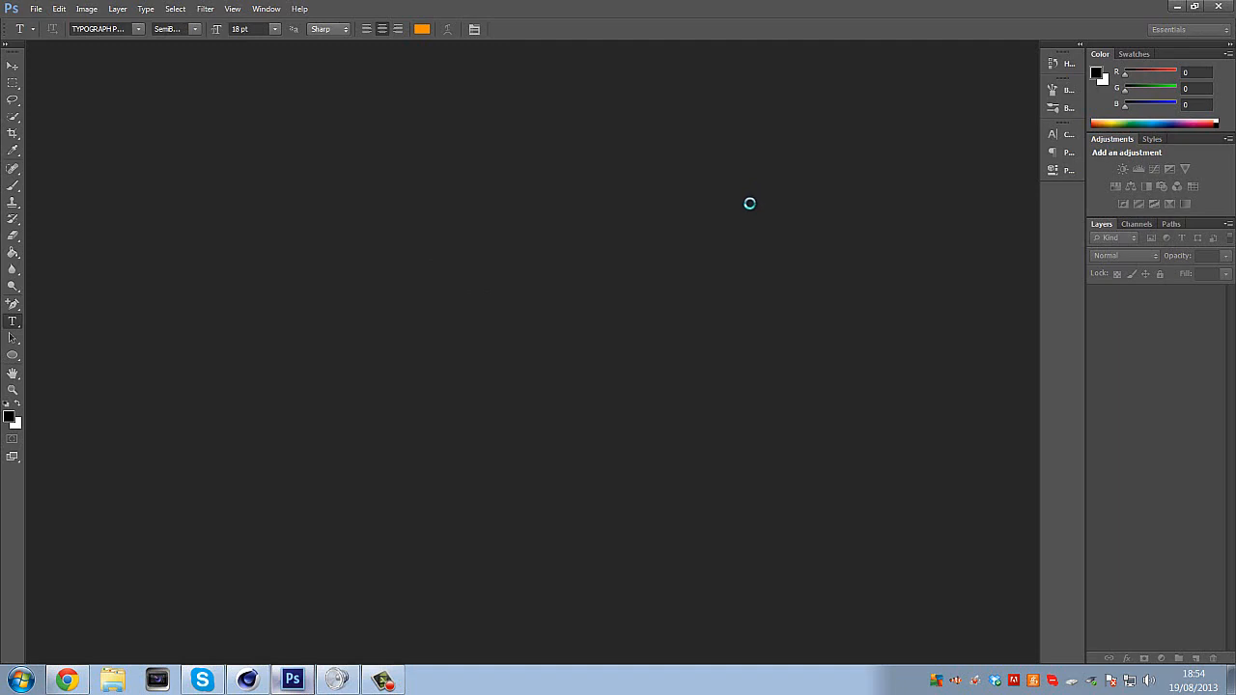
Return to Chrome and compare the Obey Big© thumbnails, the eRa Artists uploads and the paused killcam video as design references.
{"action": "left_click", "coordinate": [66, 680]}
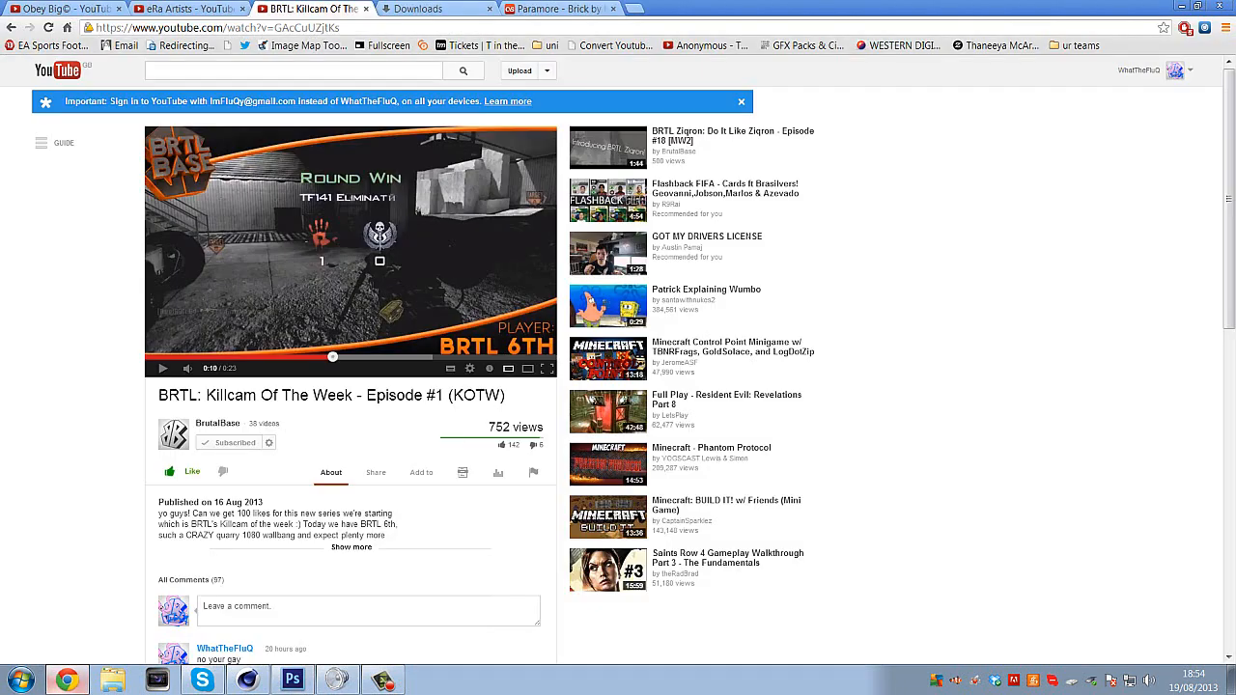
{"action": "left_click", "coordinate": [136, 8]}
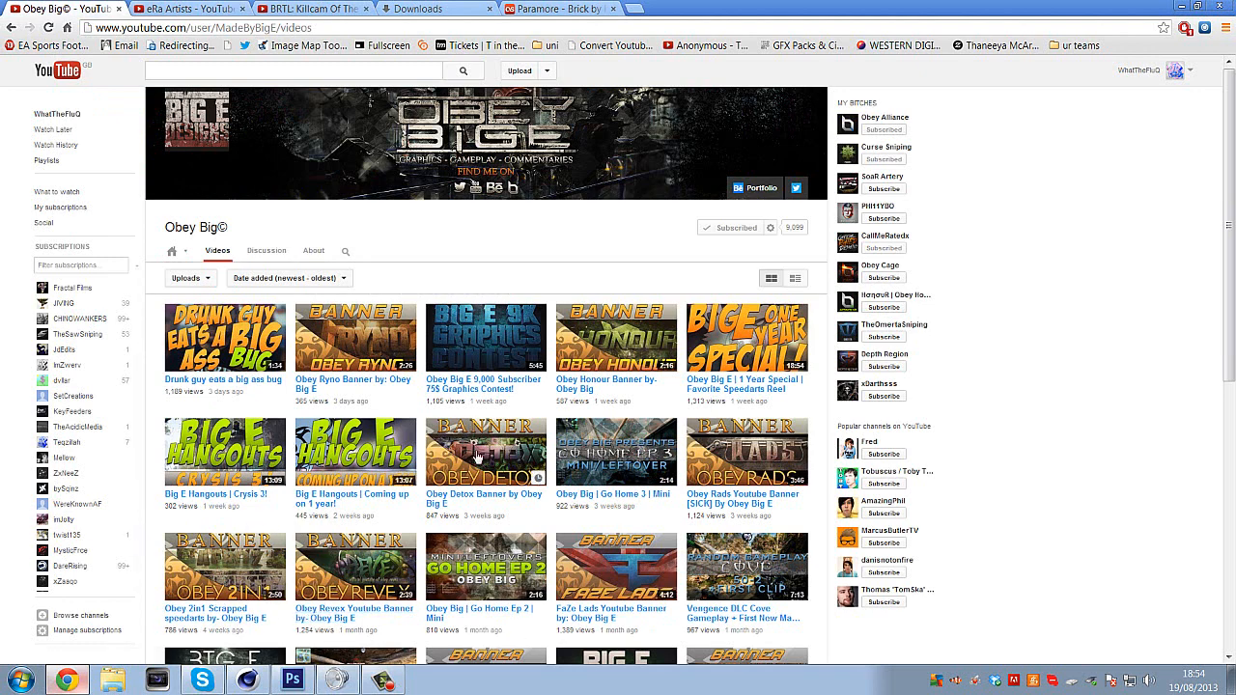
{"action": "left_click", "coordinate": [227, 9]}
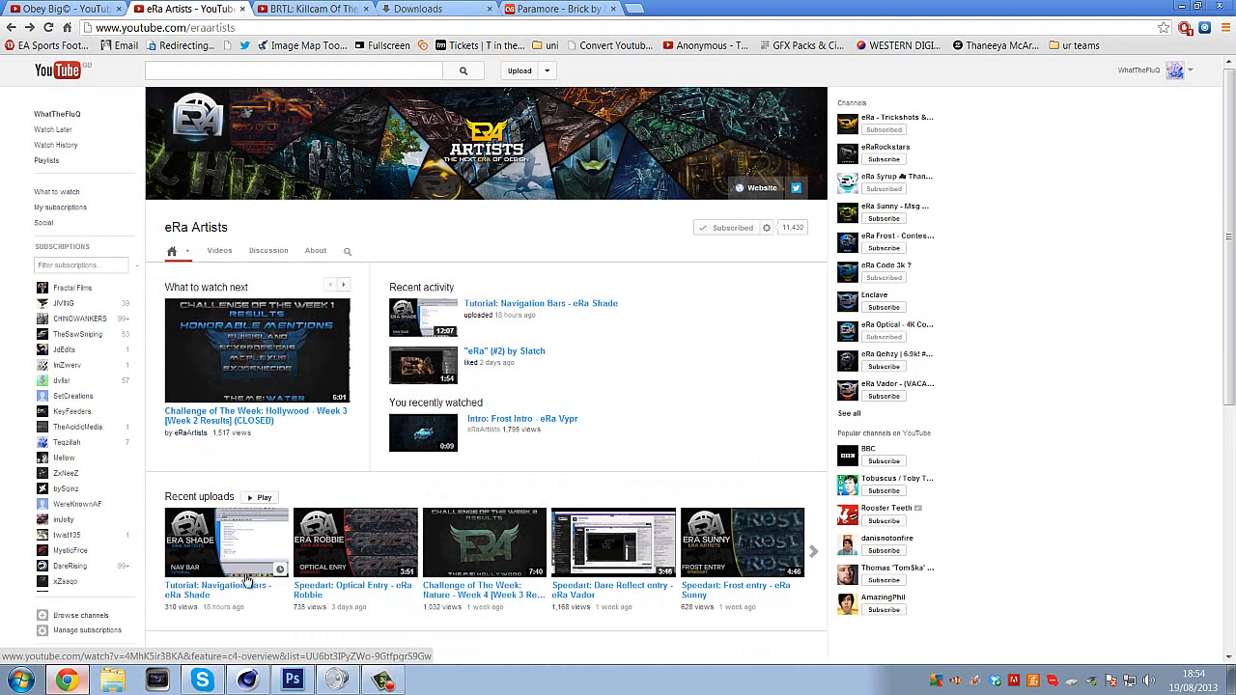
{"action": "left_click", "coordinate": [309, 9]}
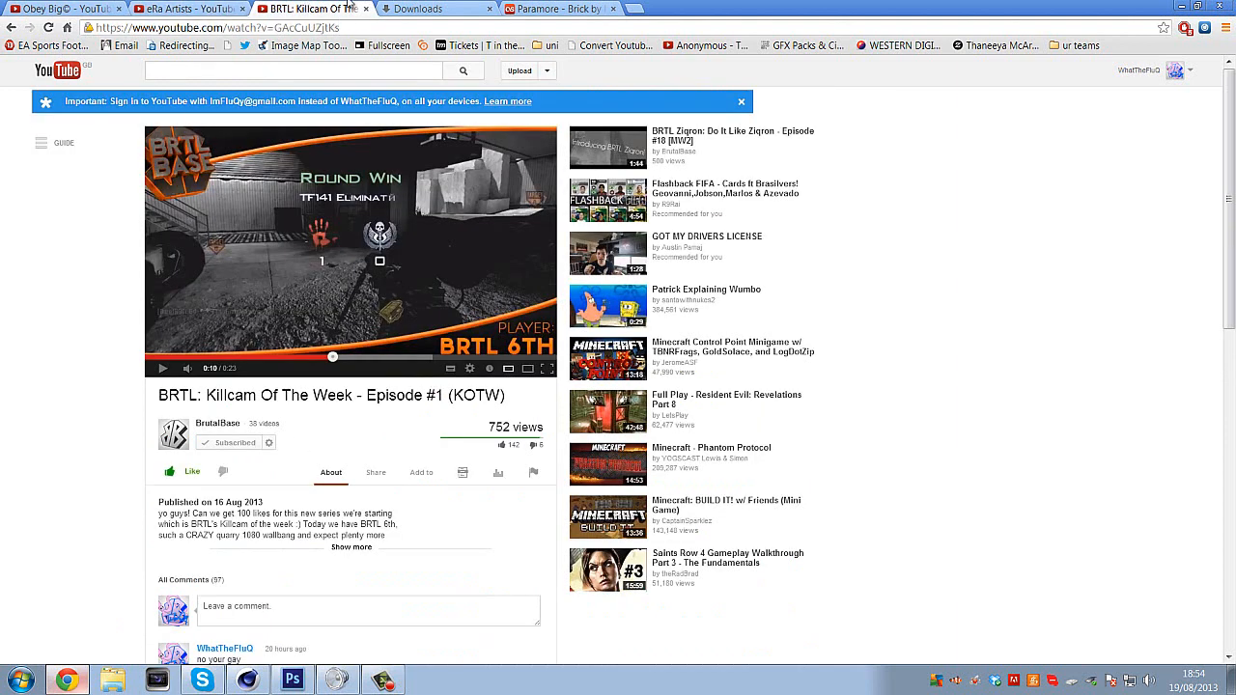
Back in Photoshop, draw a curved path with the Pen tool from the canvas's top edge down to its bottom edge.
{"action": "left_click", "coordinate": [292, 681]}
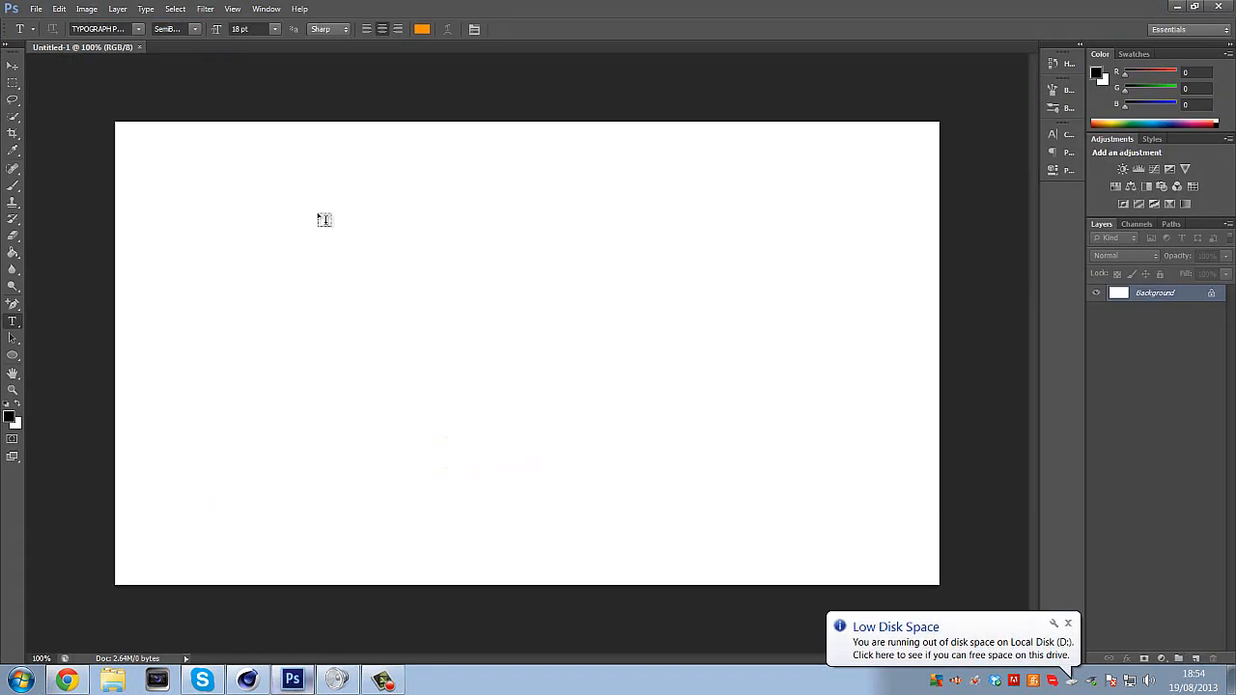
{"action": "left_click", "coordinate": [8, 306]}
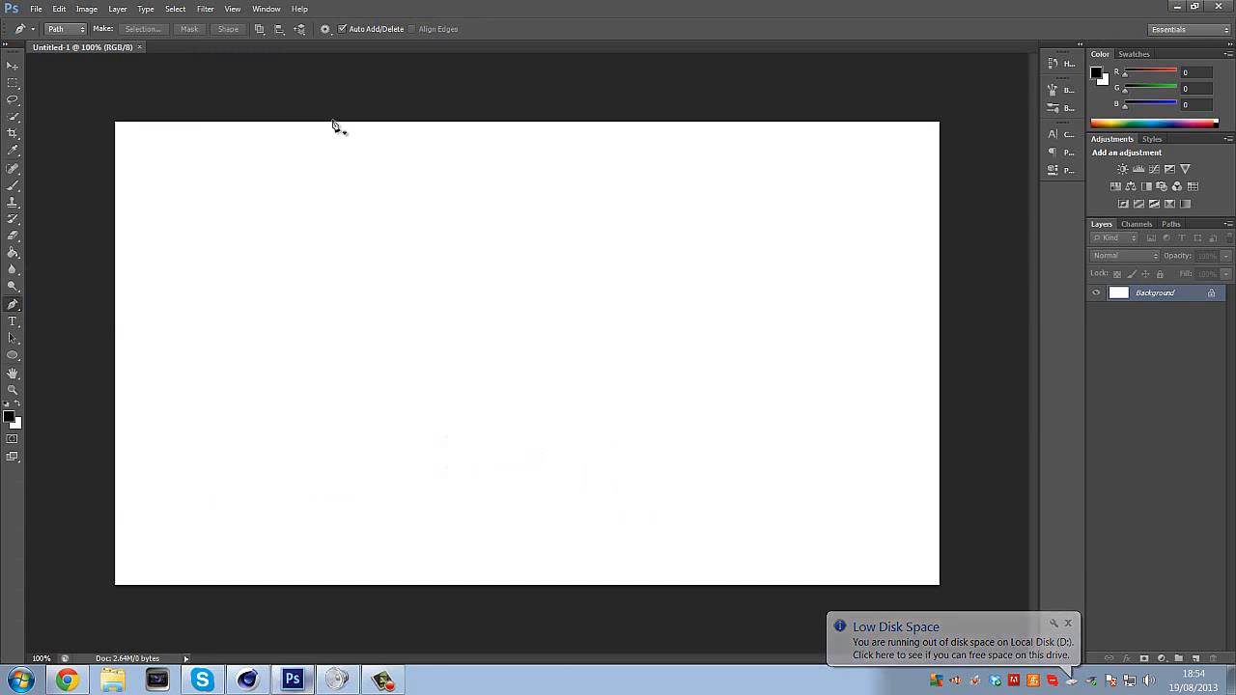
{"action": "right_click", "coordinate": [15, 307]}
{"action": "left_click", "coordinate": [48, 306]}
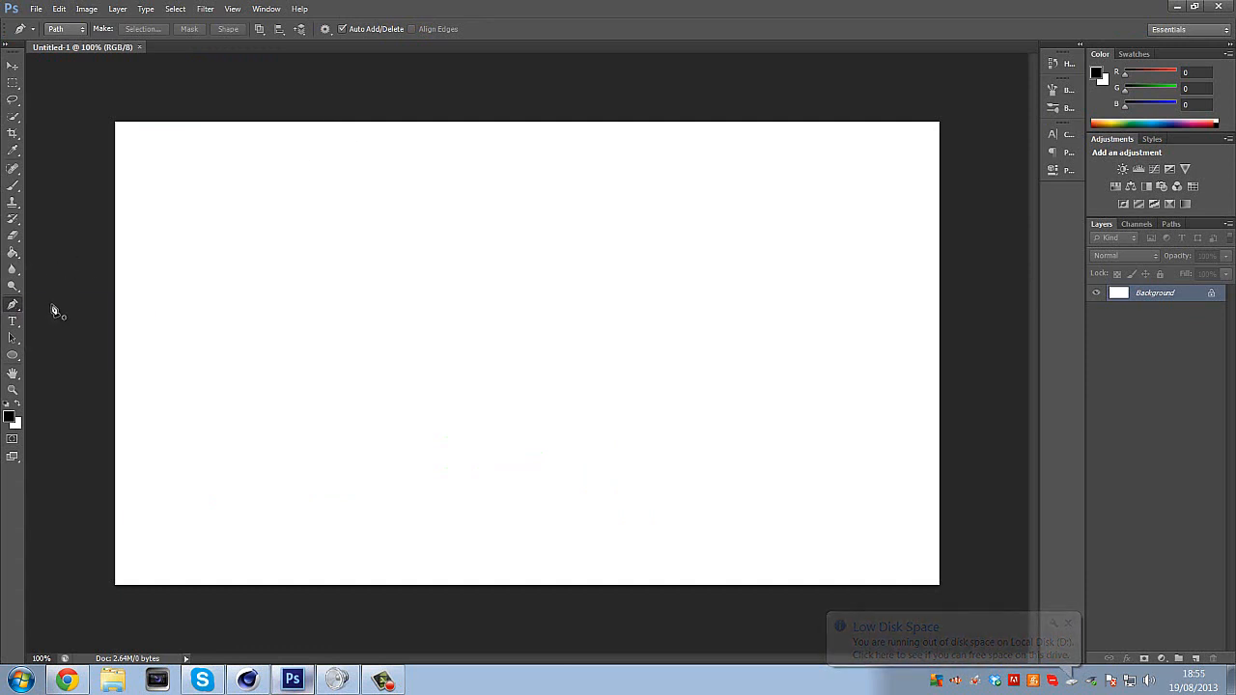
{"action": "left_click", "coordinate": [363, 119]}
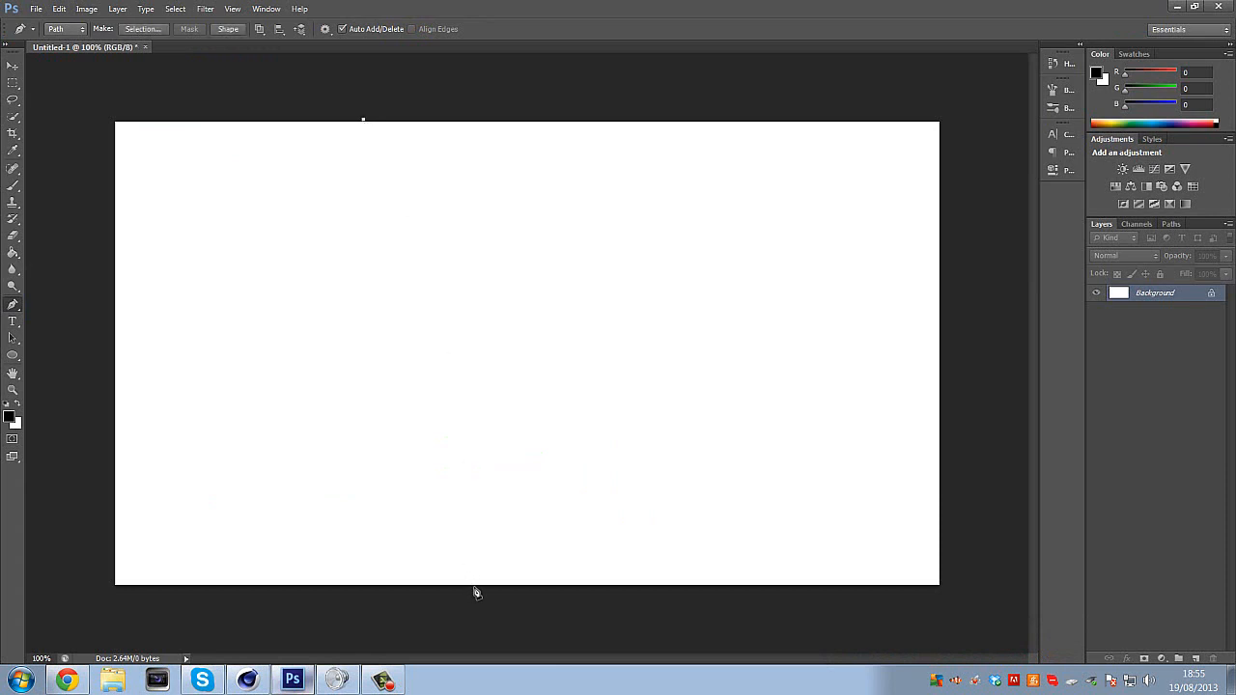
{"action": "left_click_drag", "start_coordinate": [474, 586], "coordinate": [595, 692]}
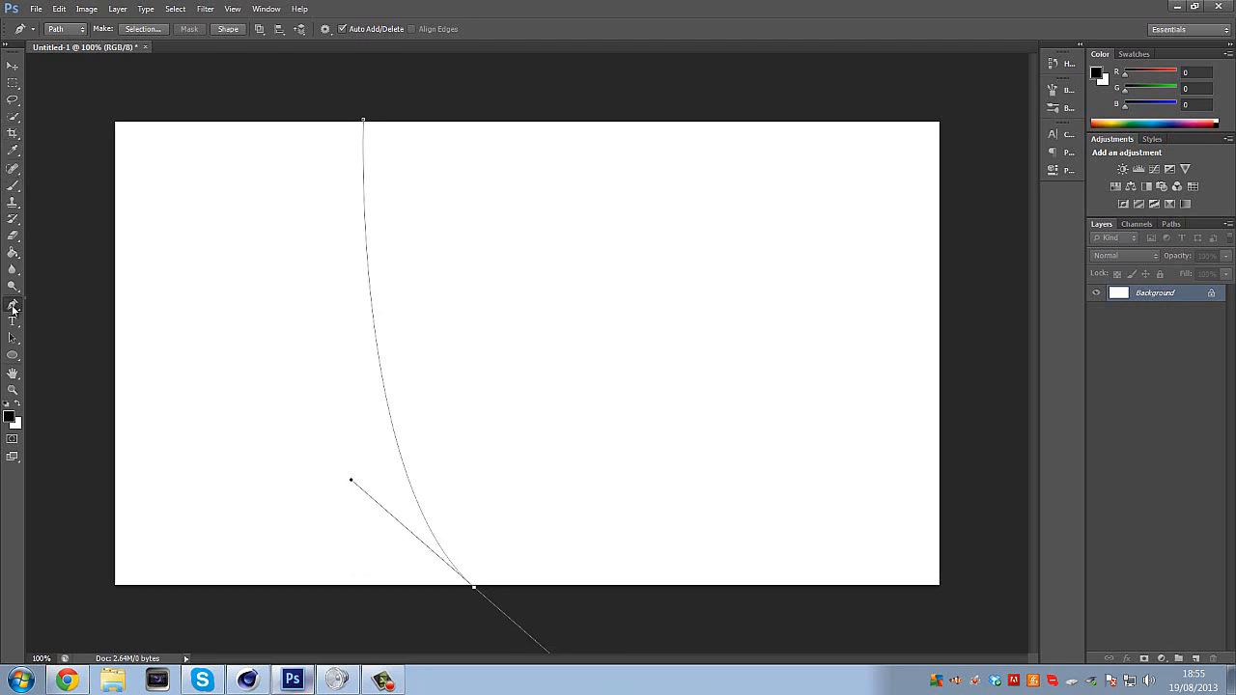
Shift the path's lower anchor point slightly right with the Add Anchor Point tool, steepen its direction handle, and reselect the Pen tool.
{"action": "right_click", "coordinate": [13, 307]}
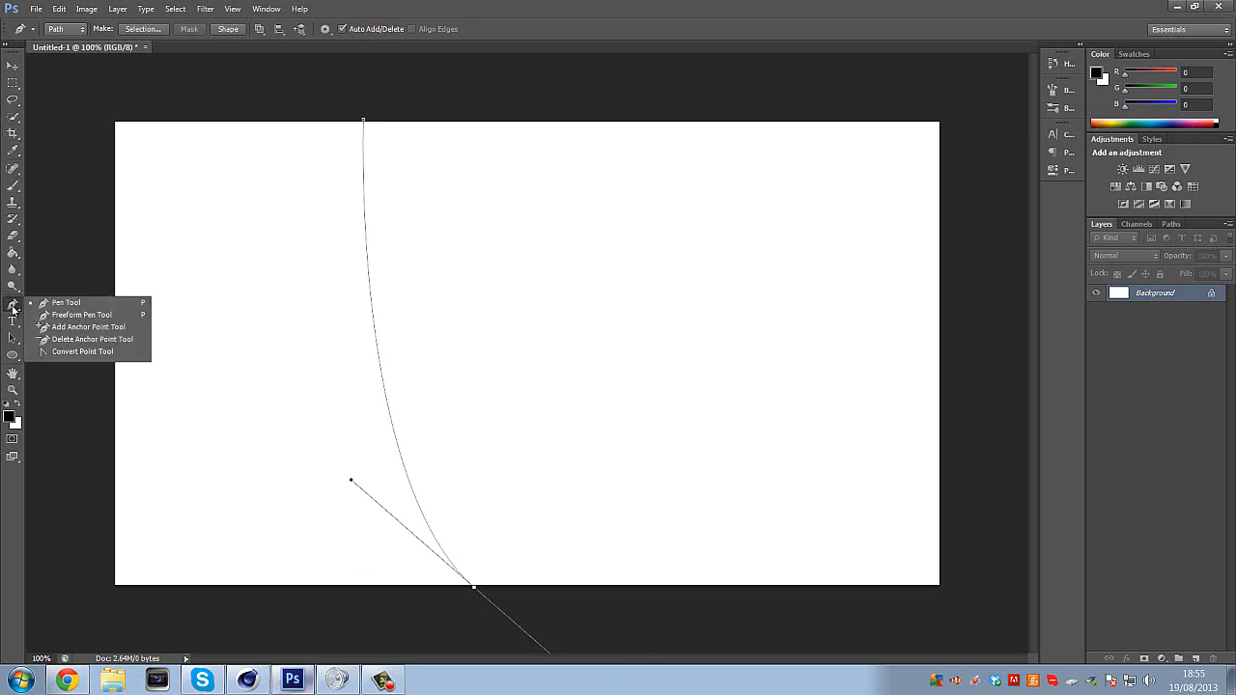
{"action": "left_click", "coordinate": [58, 331]}
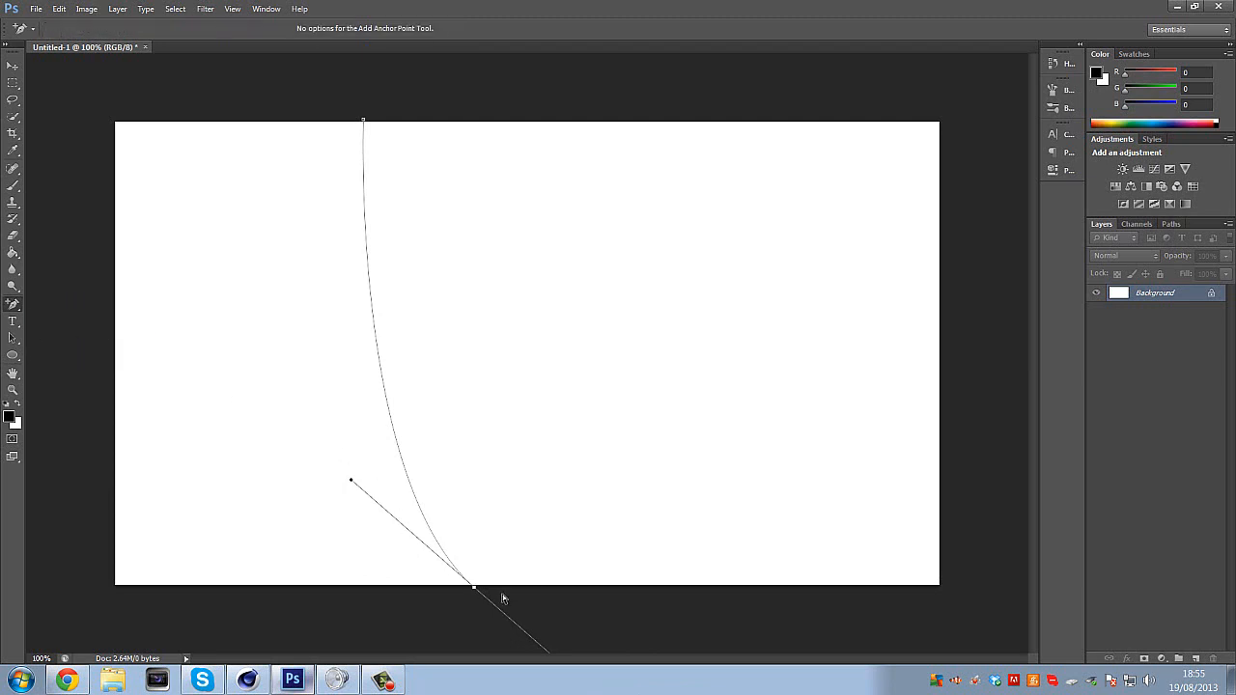
{"action": "left_click_drag", "start_coordinate": [474, 589], "coordinate": [504, 591]}
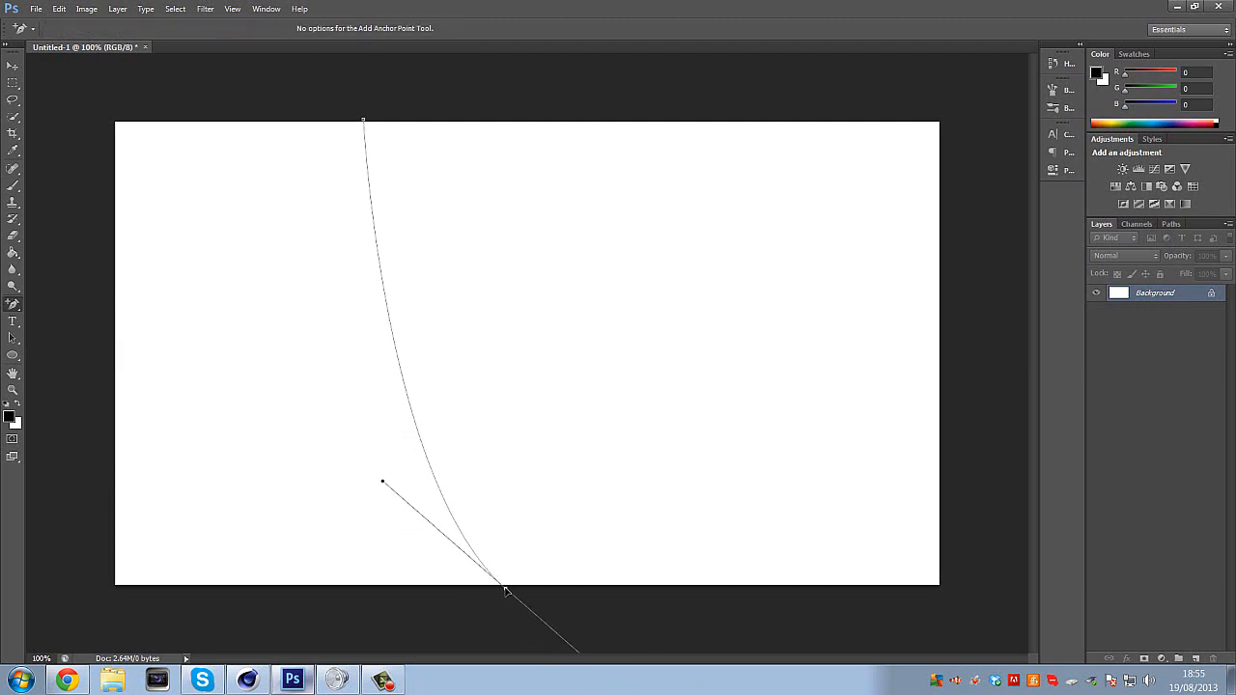
{"action": "left_click_drag", "start_coordinate": [382, 482], "coordinate": [351, 390]}
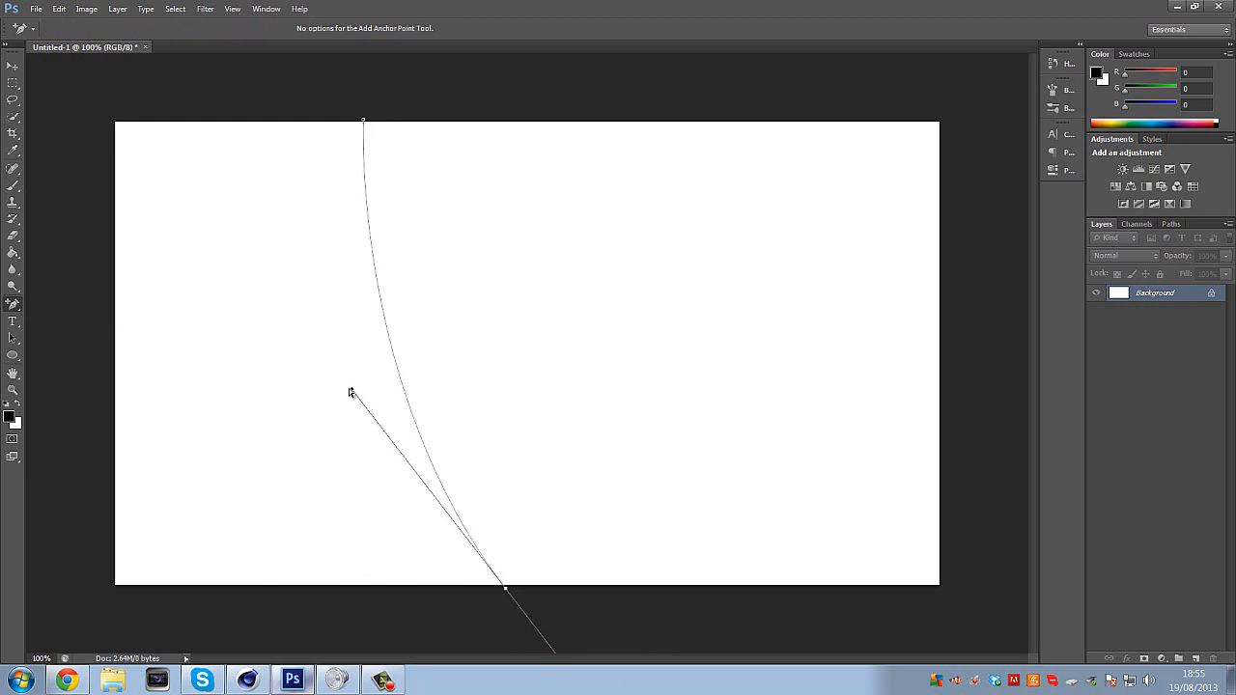
{"action": "right_click", "coordinate": [13, 304]}
{"action": "left_click", "coordinate": [70, 302]}
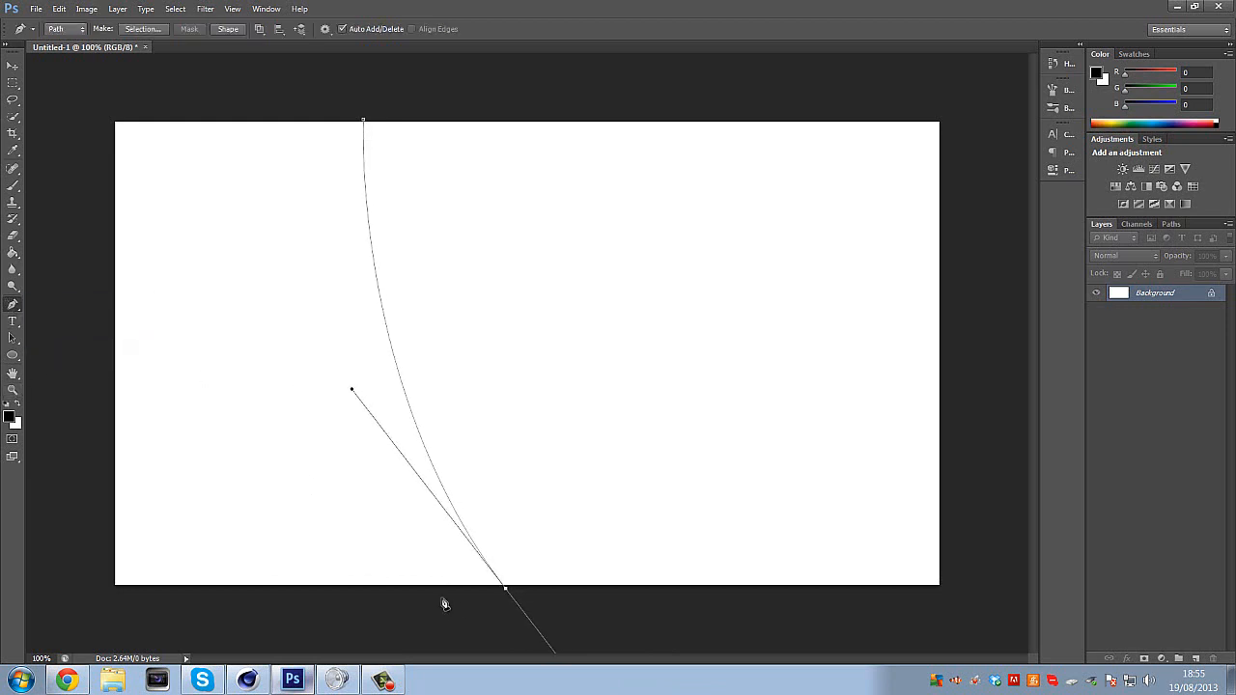
Close the curved path by placing straight-segment anchor points outside the canvas around its left side, back to the start point.
{"action": "left_click", "coordinate": [441, 615]}
{"action": "left_click", "coordinate": [91, 621]}
{"action": "left_click", "coordinate": [62, 394]}
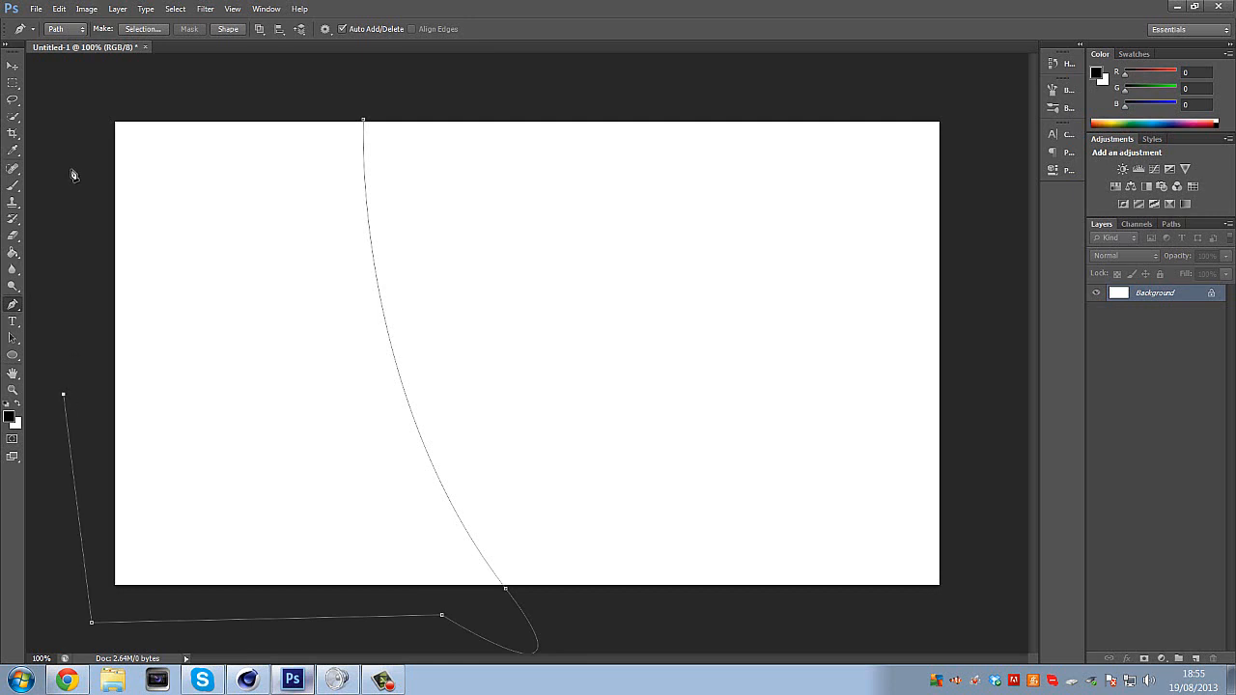
{"action": "left_click", "coordinate": [66, 88]}
{"action": "left_click", "coordinate": [181, 77]}
{"action": "left_click", "coordinate": [286, 86]}
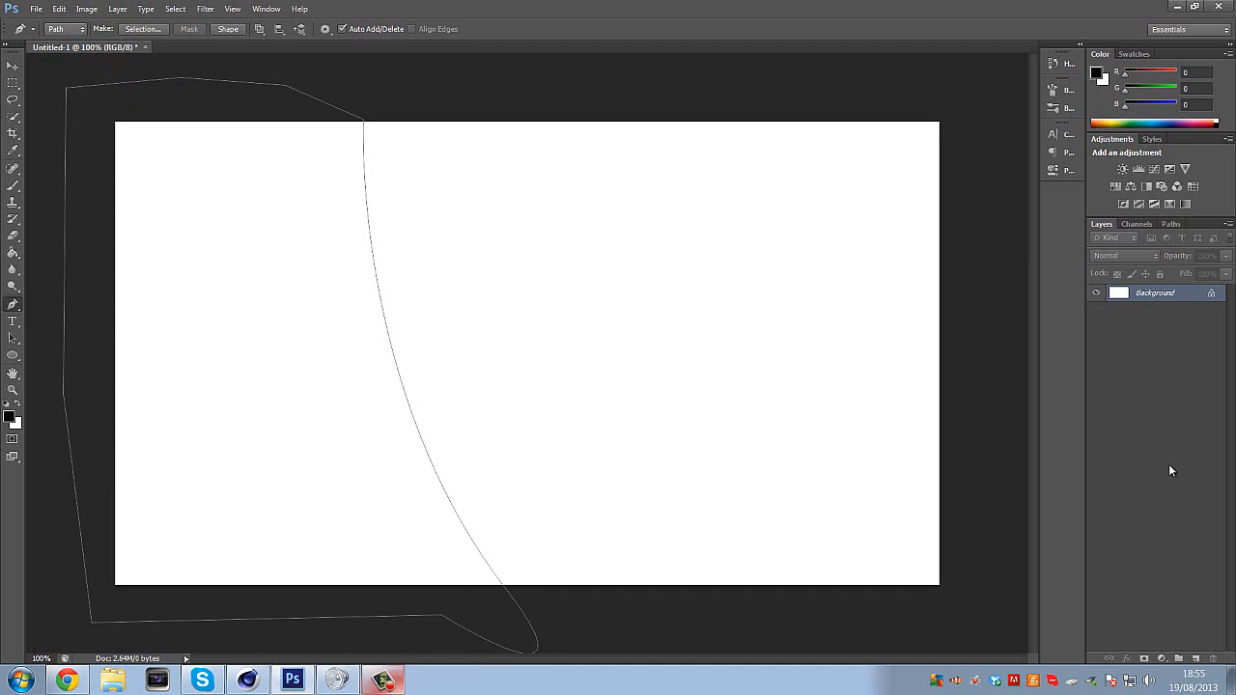
Add a new layer, fill the path on it with the black foreground color at 100% opacity, and dismiss the path.
{"action": "left_click", "coordinate": [1195, 658]}
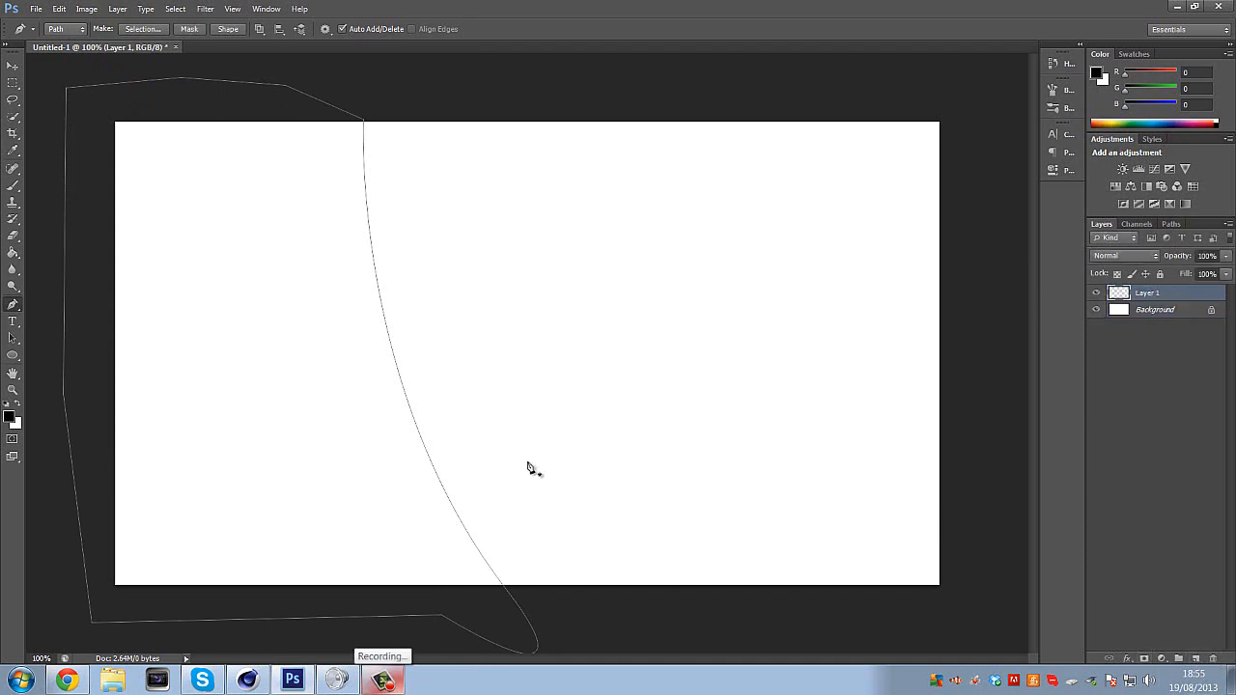
{"action": "right_click", "coordinate": [458, 307]}
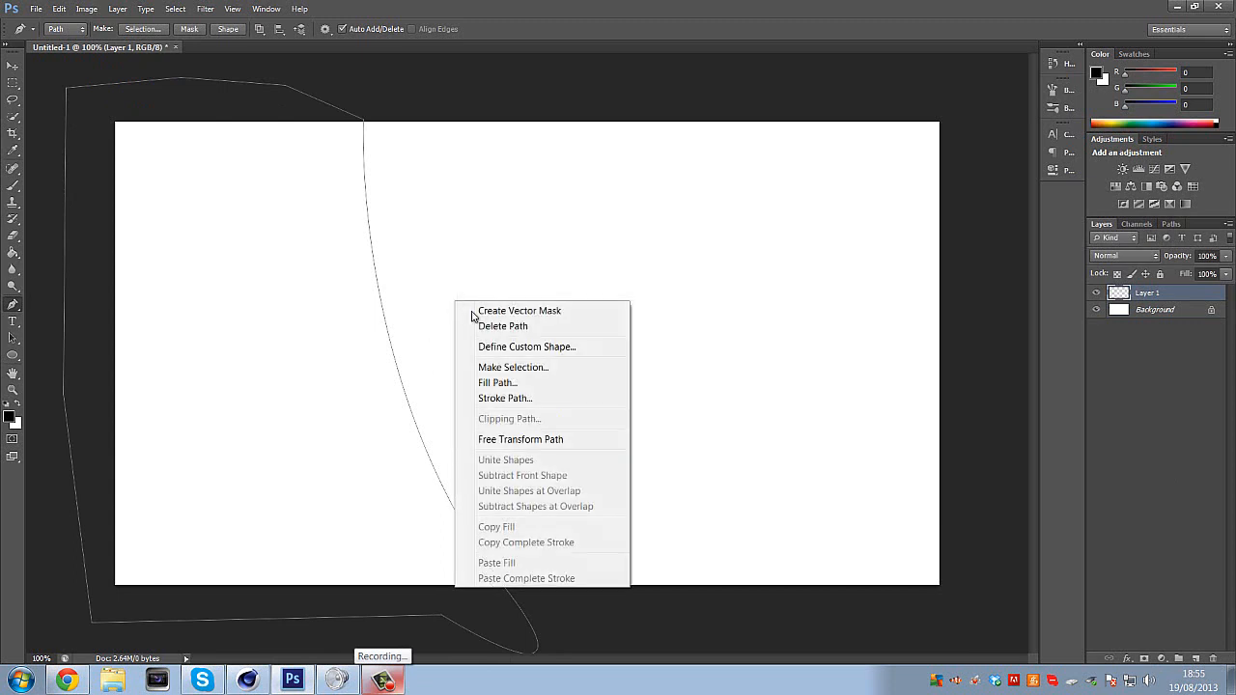
{"action": "left_click", "coordinate": [499, 383]}
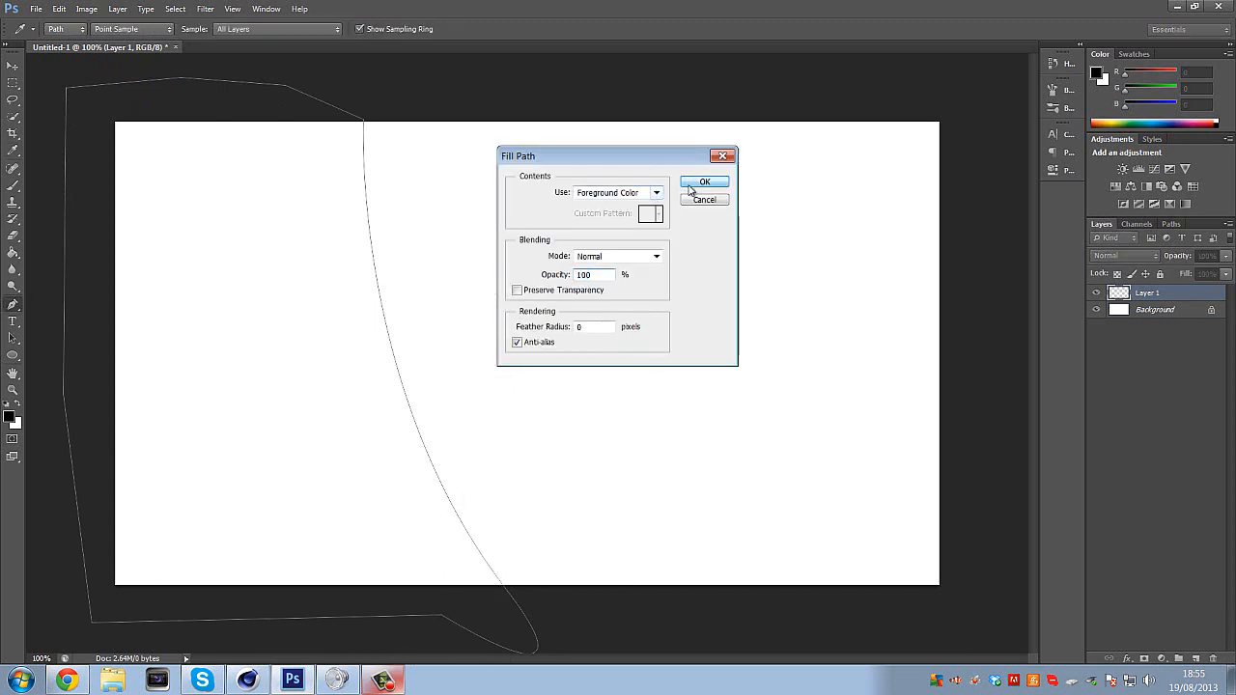
{"action": "left_click", "coordinate": [701, 183]}
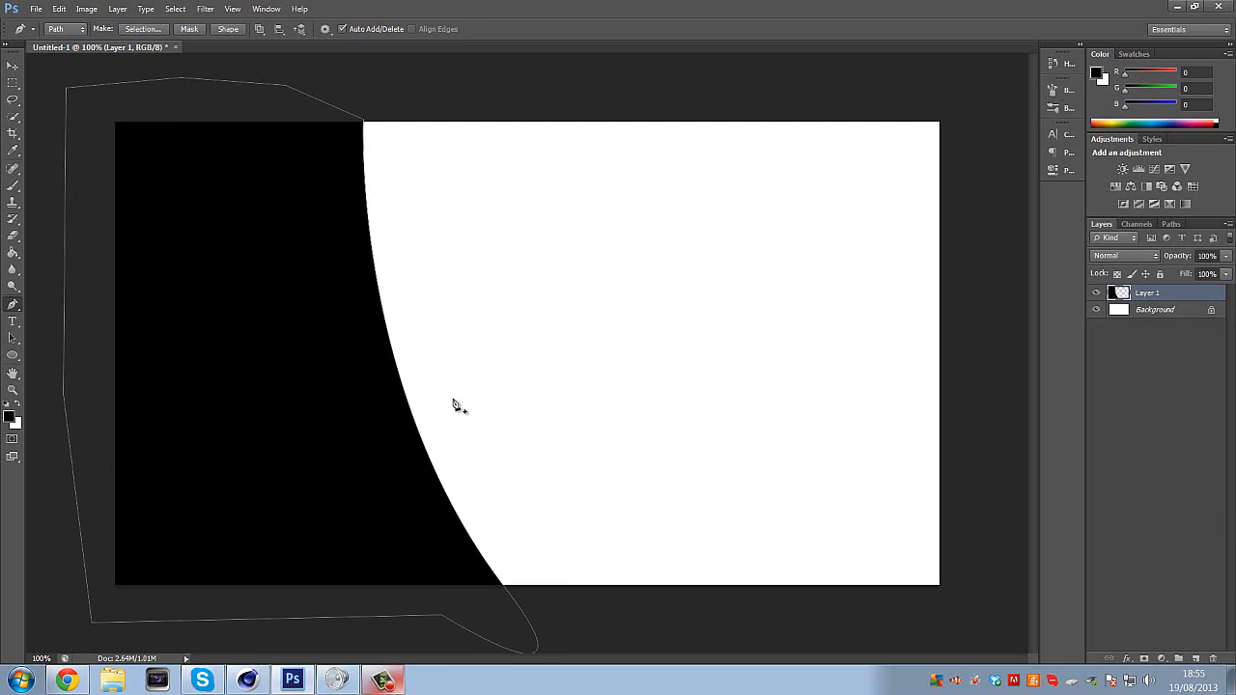
{"action": "key", "text": "Escape"}
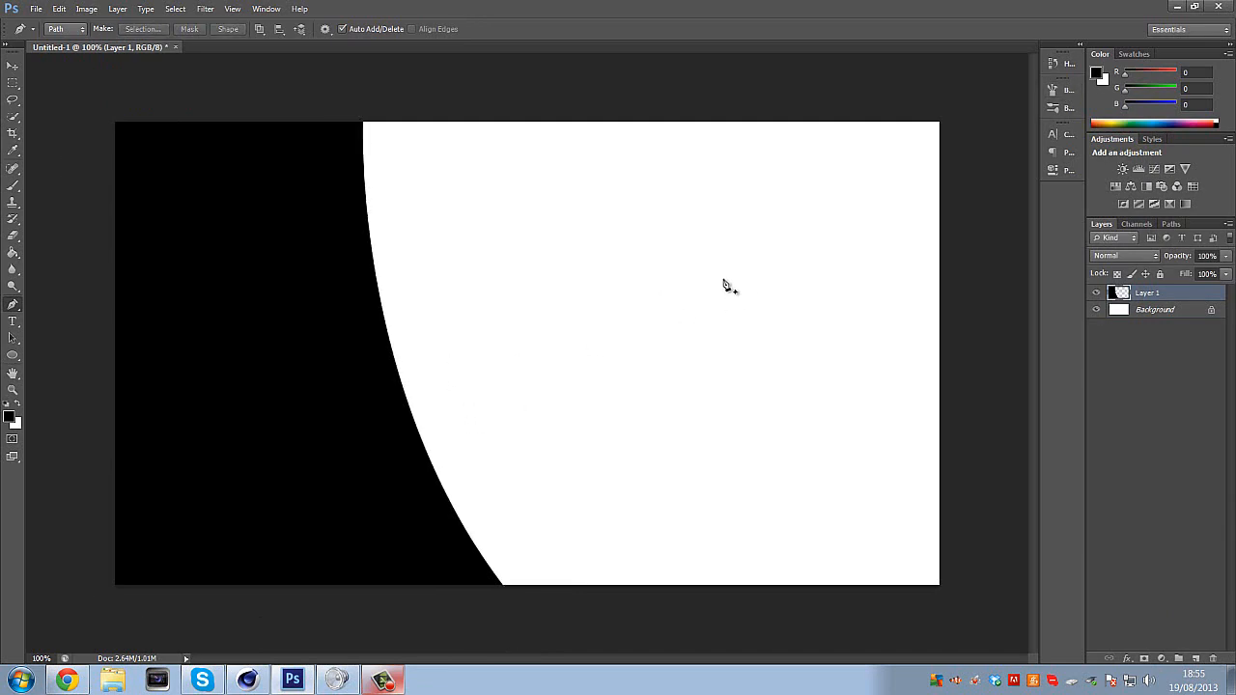
Switch to Chrome, examine the eRa Artists upload thumbnails as a style reference, and return to Photoshop.
{"action": "left_click", "coordinate": [66, 681]}
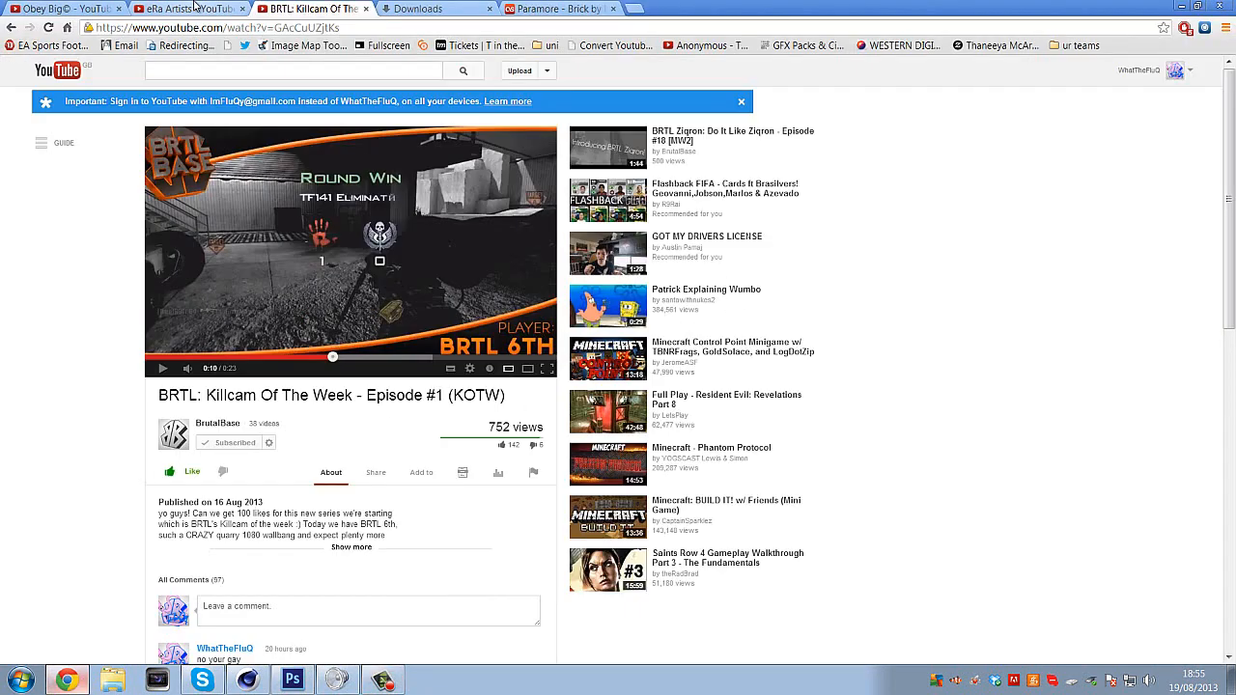
{"action": "left_click", "coordinate": [189, 9]}
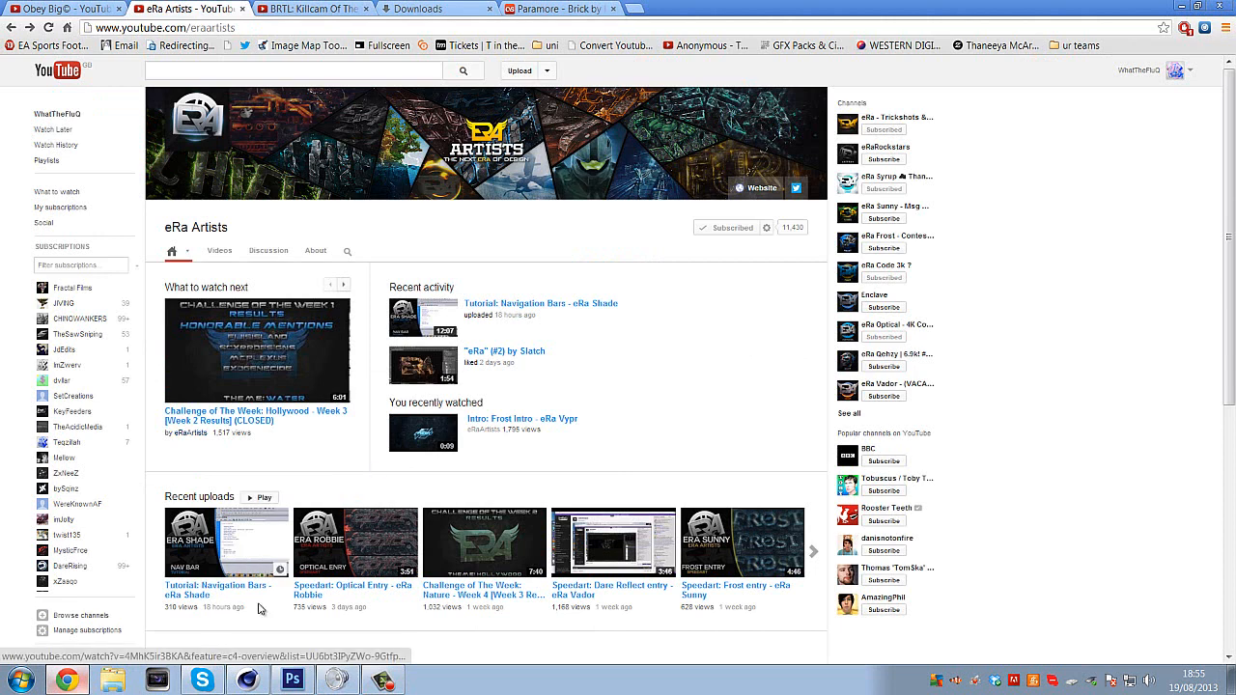
{"action": "left_click", "coordinate": [292, 681]}
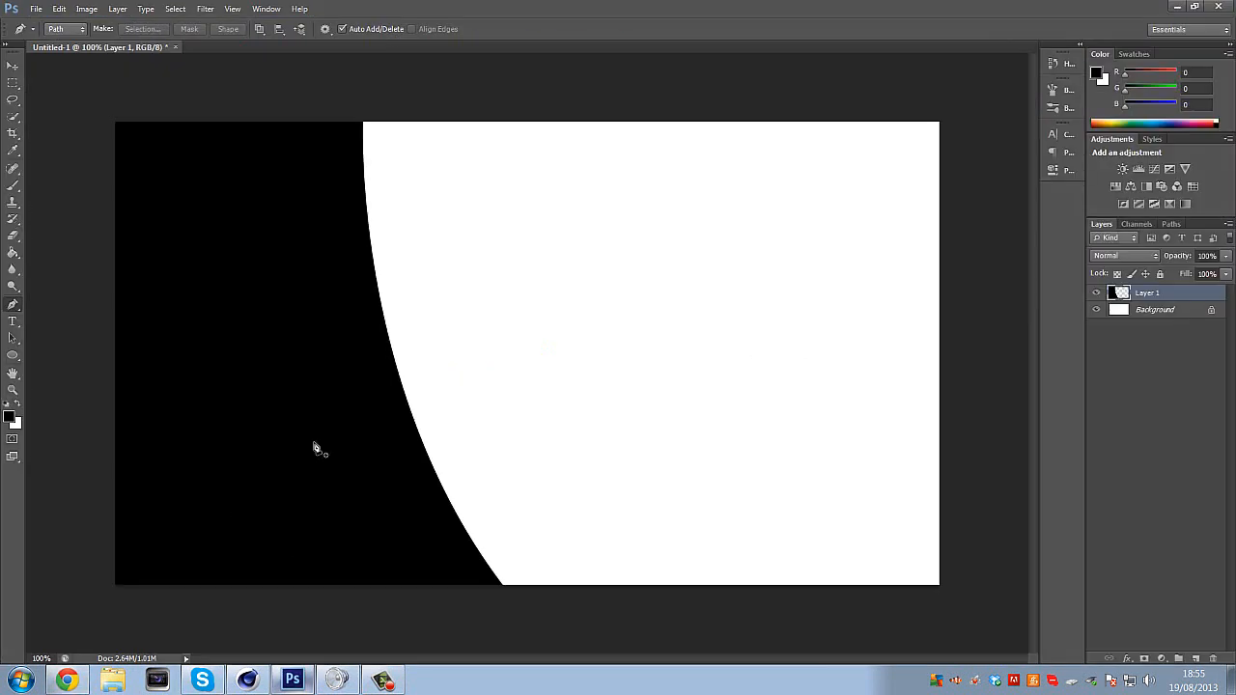
Apply a linear black-to-white Gradient Overlay to the filled shape's layer and lower the overlay's opacity to 18%.
{"action": "double_click", "coordinate": [1209, 298]}
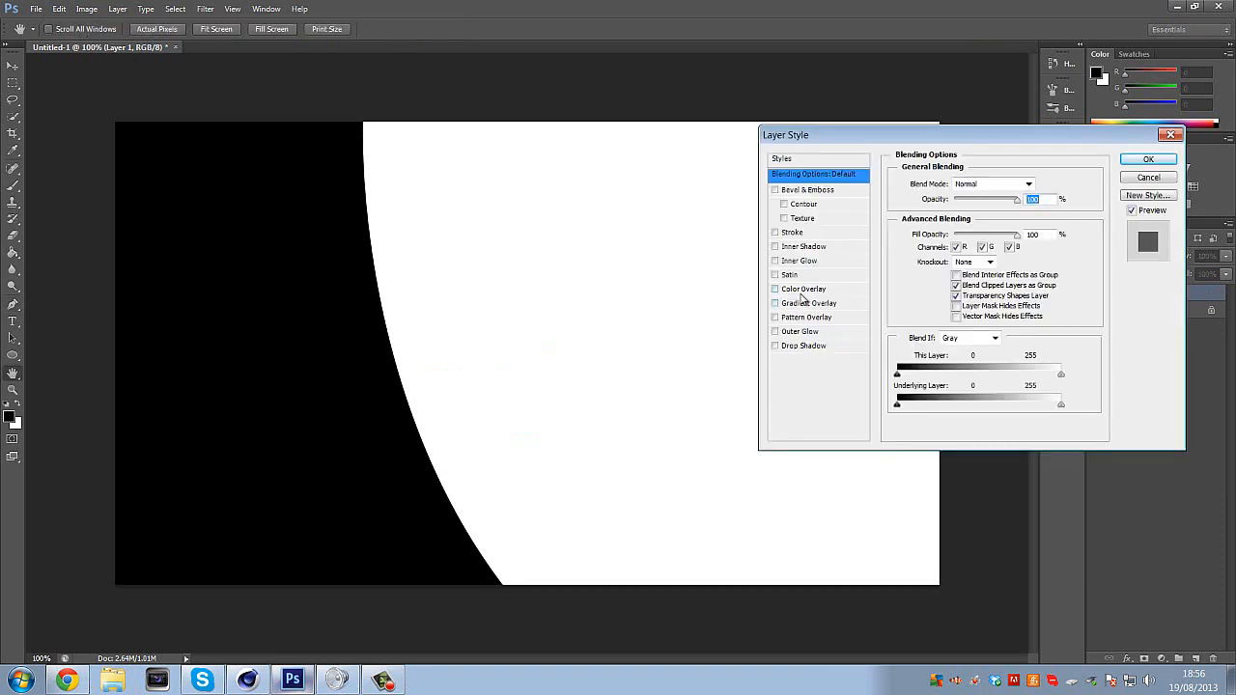
{"action": "left_click", "coordinate": [803, 304]}
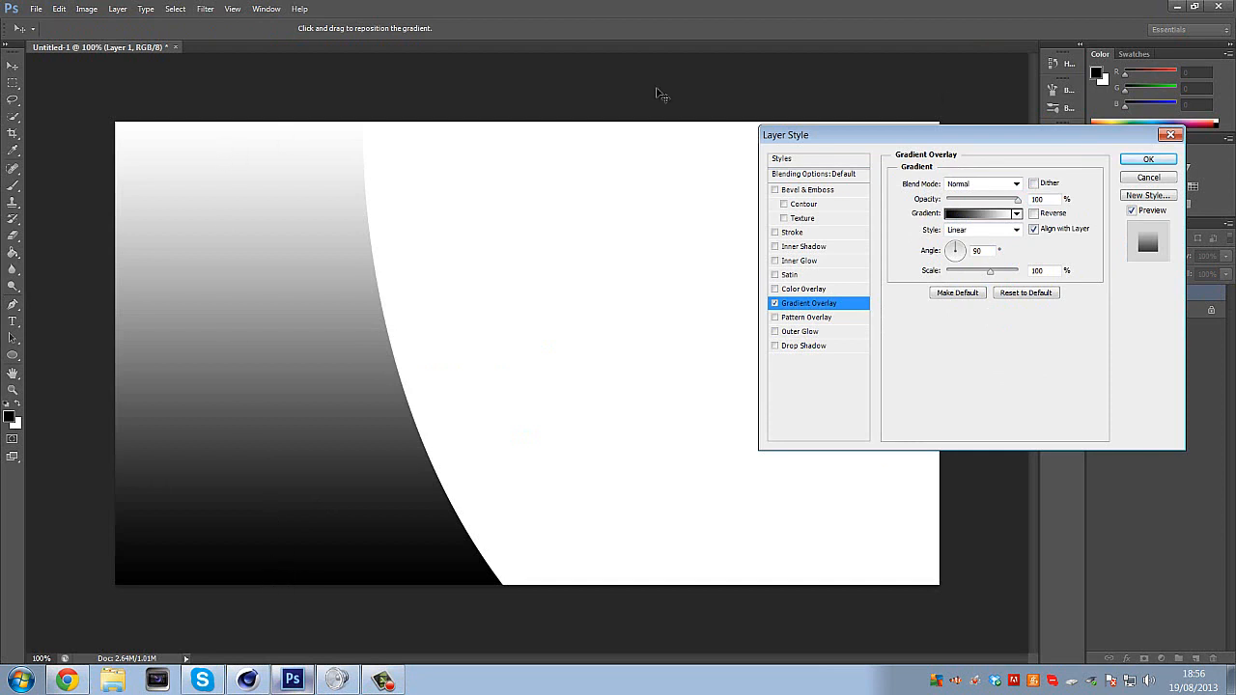
{"action": "left_click", "coordinate": [966, 199]}
{"action": "left_click_drag", "start_coordinate": [962, 199], "coordinate": [958, 200]}
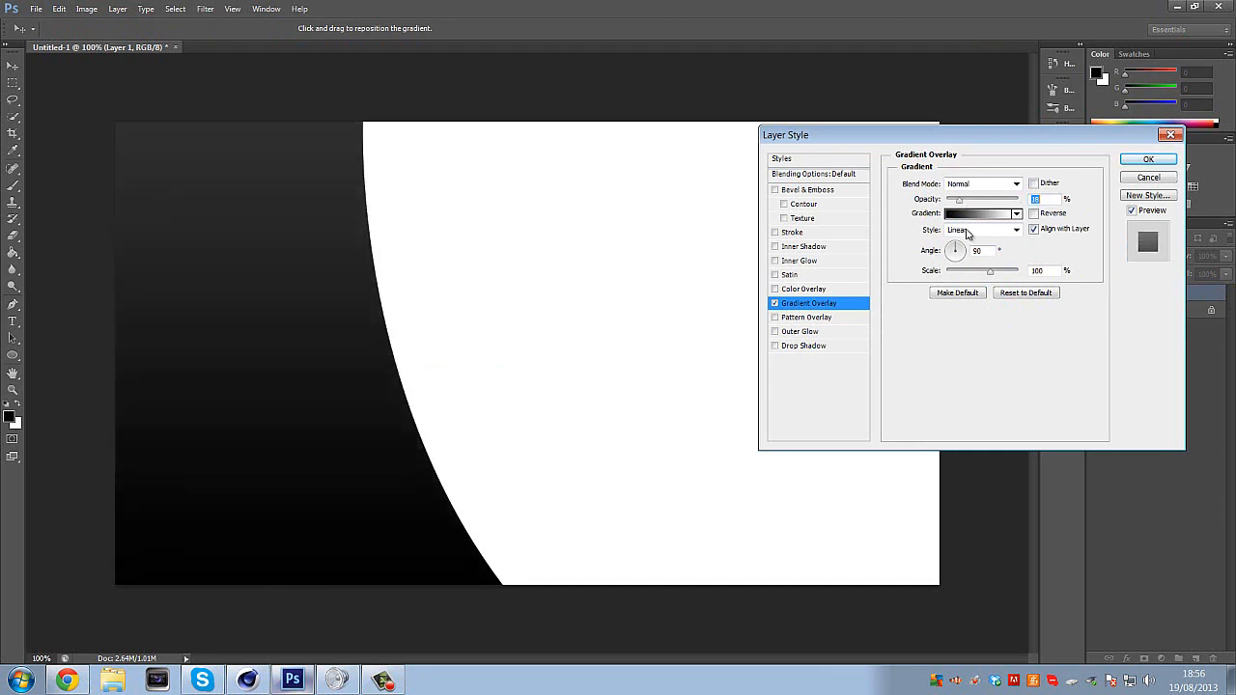
Change the overlay gradient's black color stop to a fully saturated, bright orange.
{"action": "left_click", "coordinate": [966, 214]}
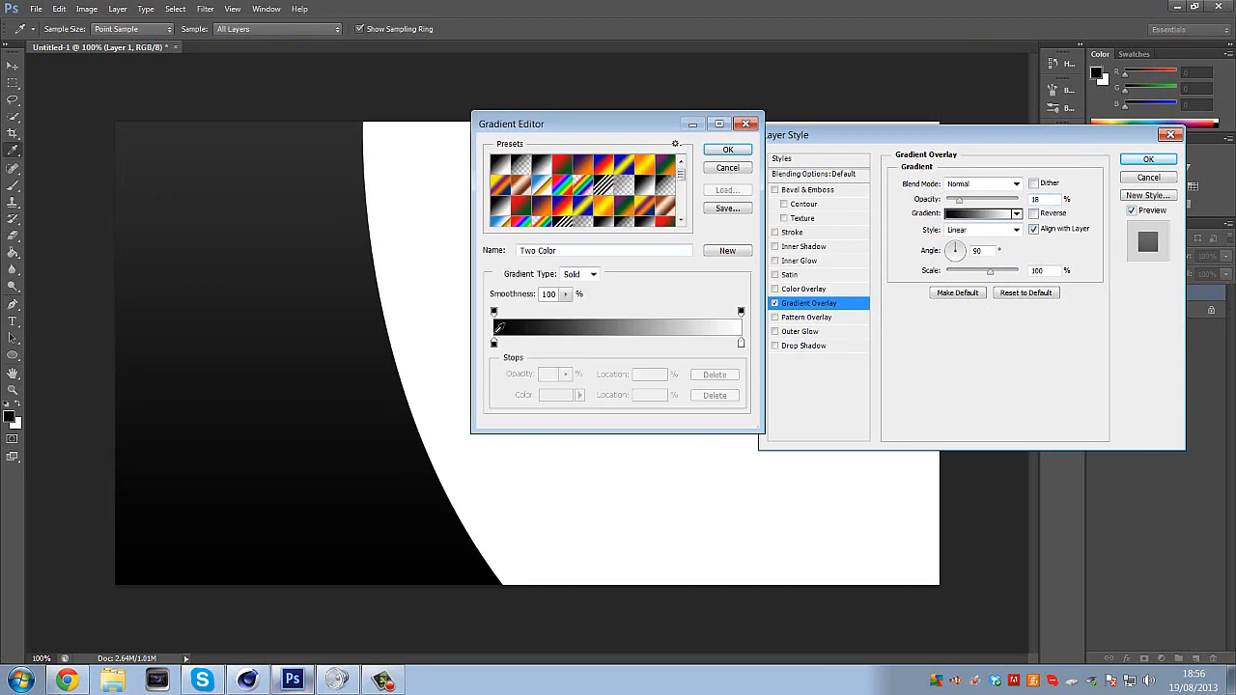
{"action": "double_click", "coordinate": [494, 343]}
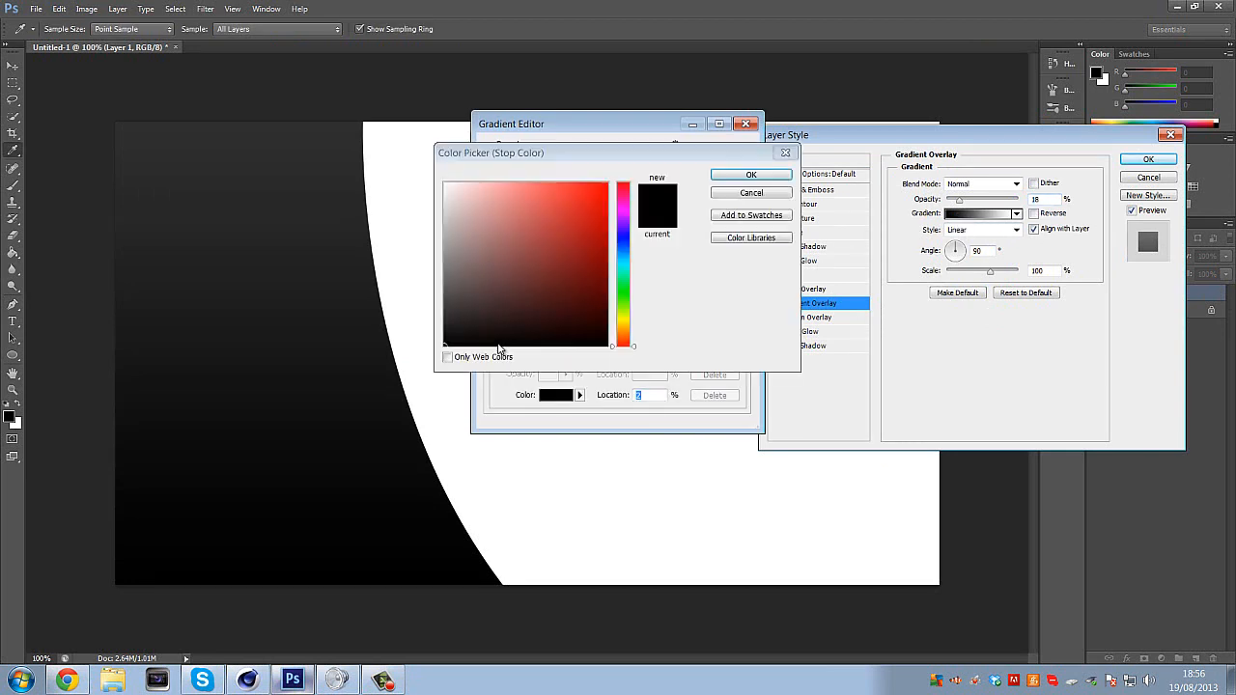
{"action": "left_click", "coordinate": [740, 171]}
{"action": "left_click", "coordinate": [720, 395]}
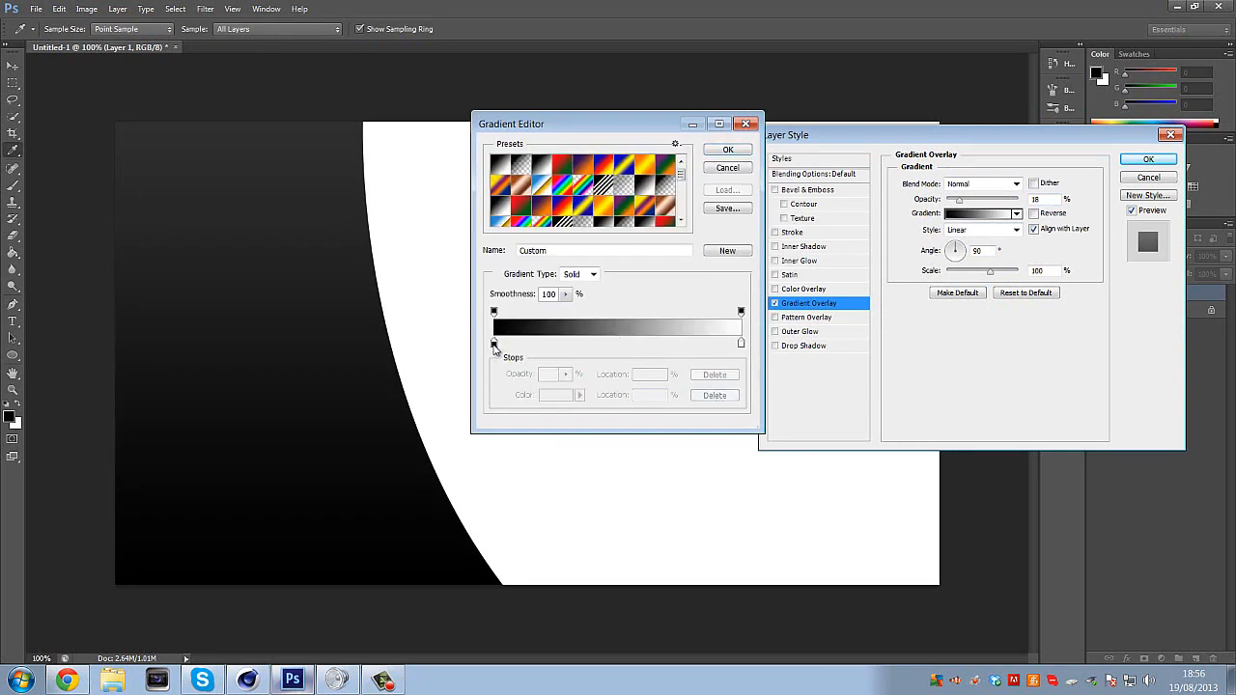
{"action": "double_click", "coordinate": [493, 345]}
{"action": "left_click", "coordinate": [623, 331]}
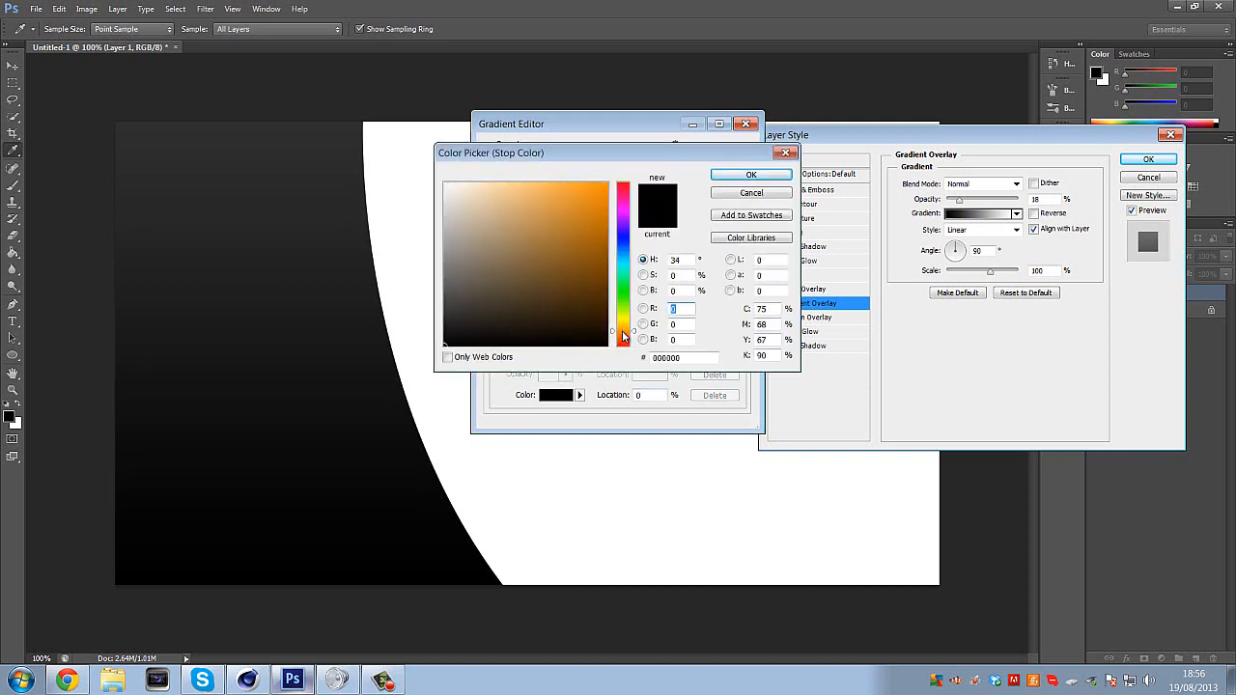
{"action": "left_click_drag", "start_coordinate": [622, 332], "coordinate": [623, 336]}
{"action": "left_click_drag", "start_coordinate": [603, 228], "coordinate": [609, 182]}
{"action": "left_click", "coordinate": [734, 175]}
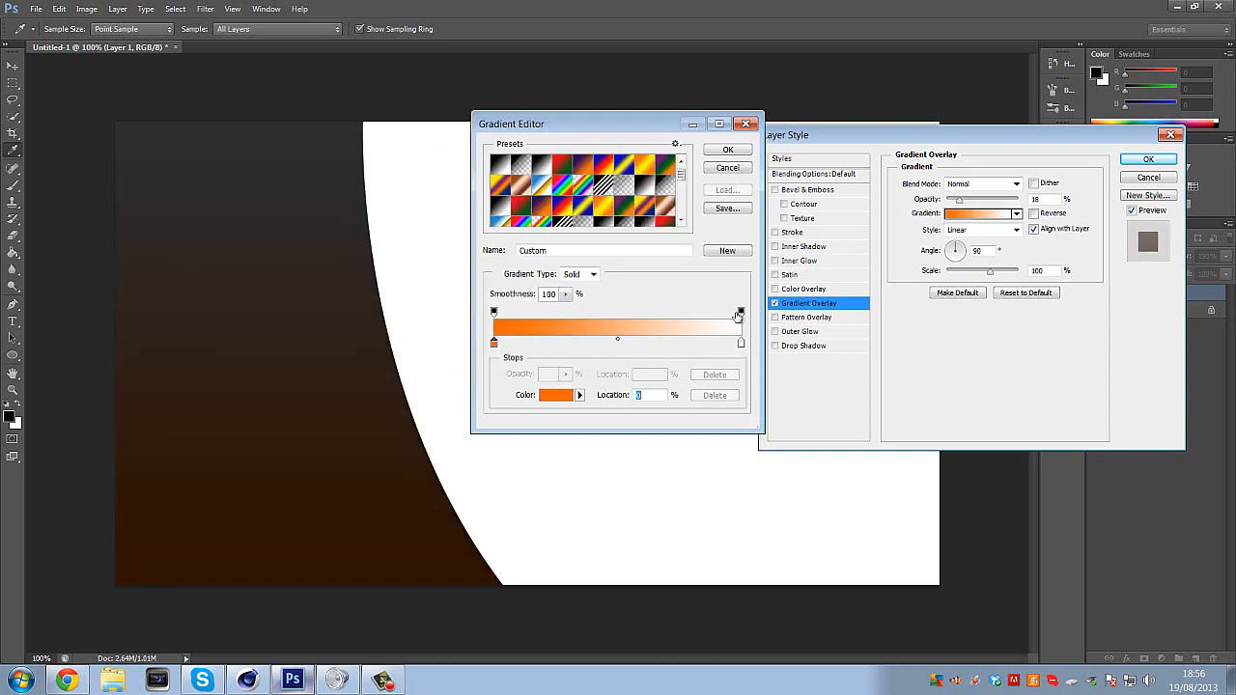
Set the gradient's white color stop to yellow-orange ffc000, accept the gradient, and raise the overlay's opacity to 100%.
{"action": "double_click", "coordinate": [740, 344]}
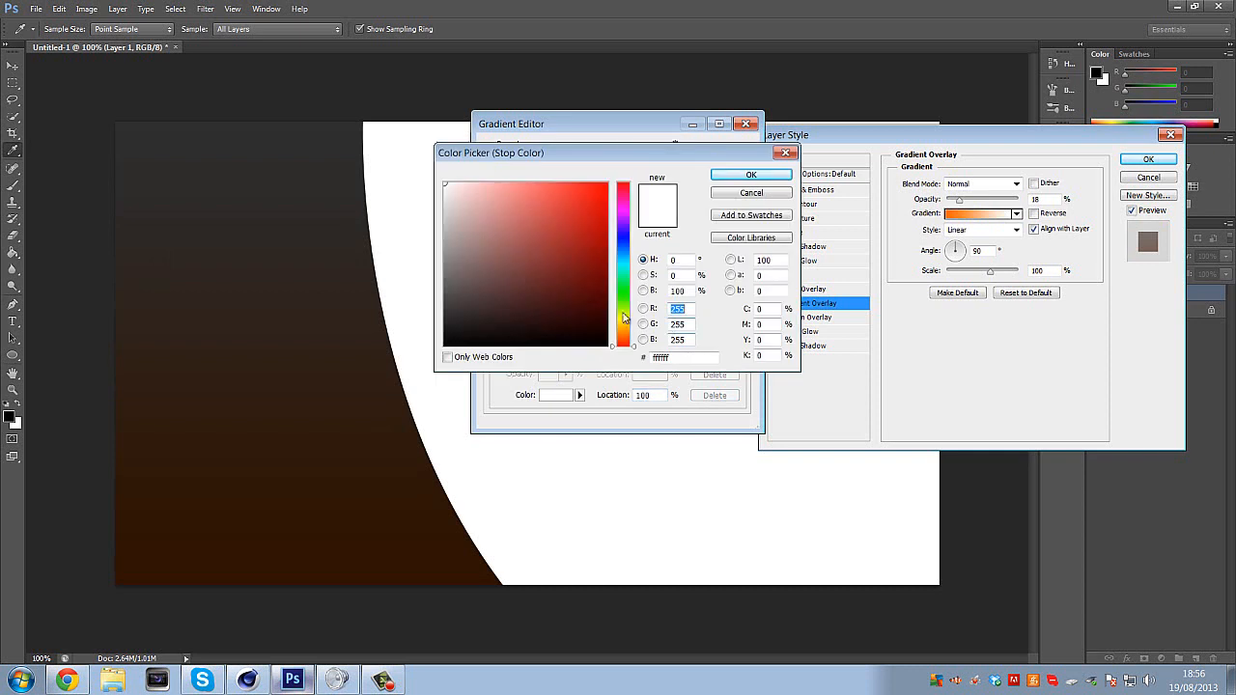
{"action": "left_click", "coordinate": [623, 326]}
{"action": "left_click_drag", "start_coordinate": [584, 214], "coordinate": [610, 183]}
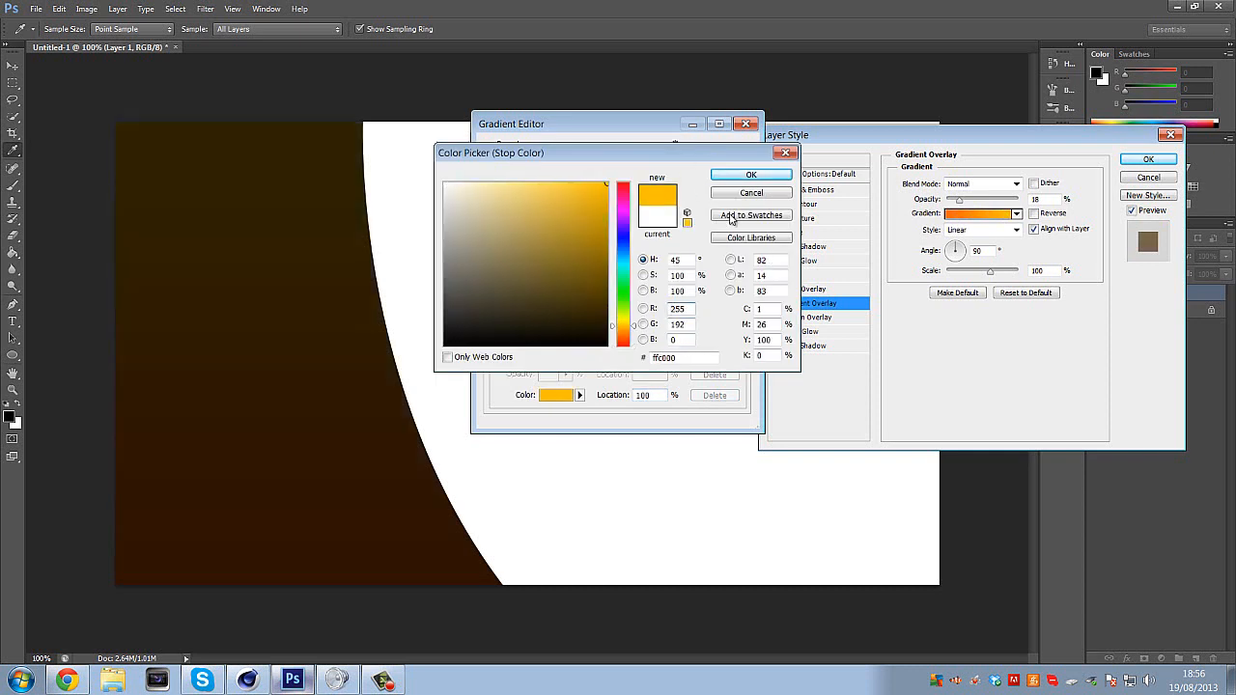
{"action": "left_click", "coordinate": [751, 175]}
{"action": "left_click", "coordinate": [731, 152]}
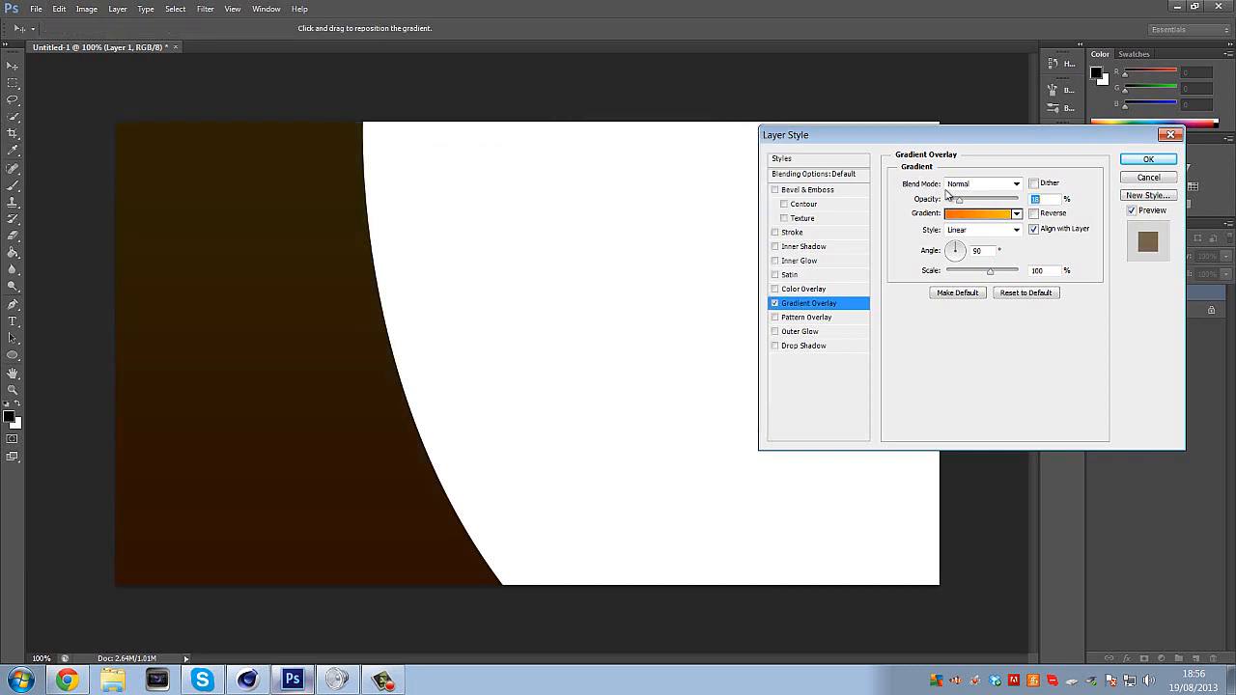
{"action": "left_click_drag", "start_coordinate": [971, 206], "coordinate": [1041, 199]}
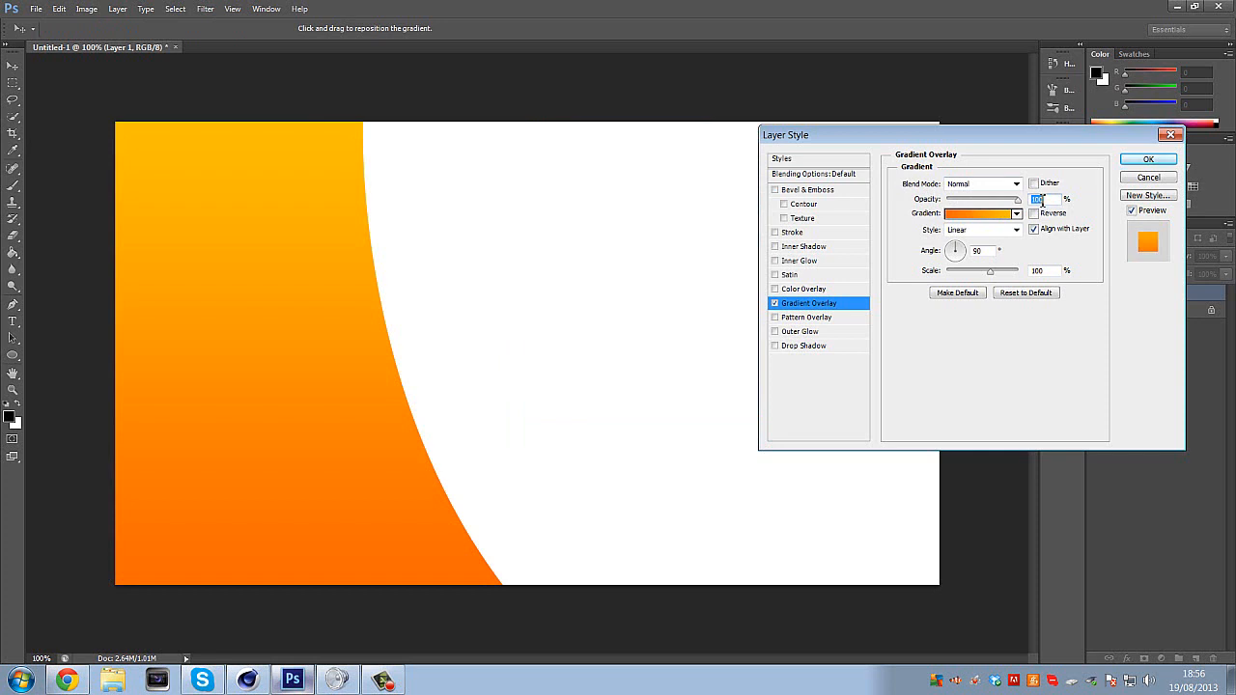
Apply the Foreground to Background gradient preset, set the overlay's opacity to 17%, and accept the layer style.
{"action": "left_click", "coordinate": [983, 214]}
{"action": "left_click", "coordinate": [496, 161]}
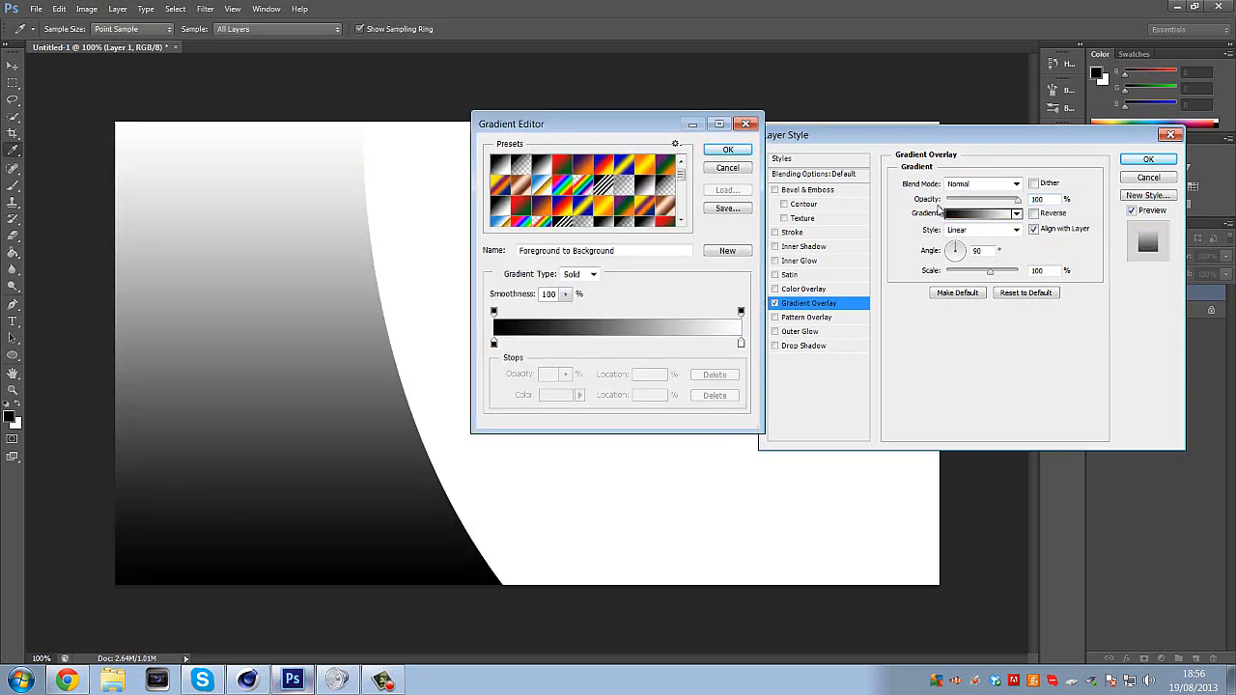
{"action": "left_click", "coordinate": [728, 149]}
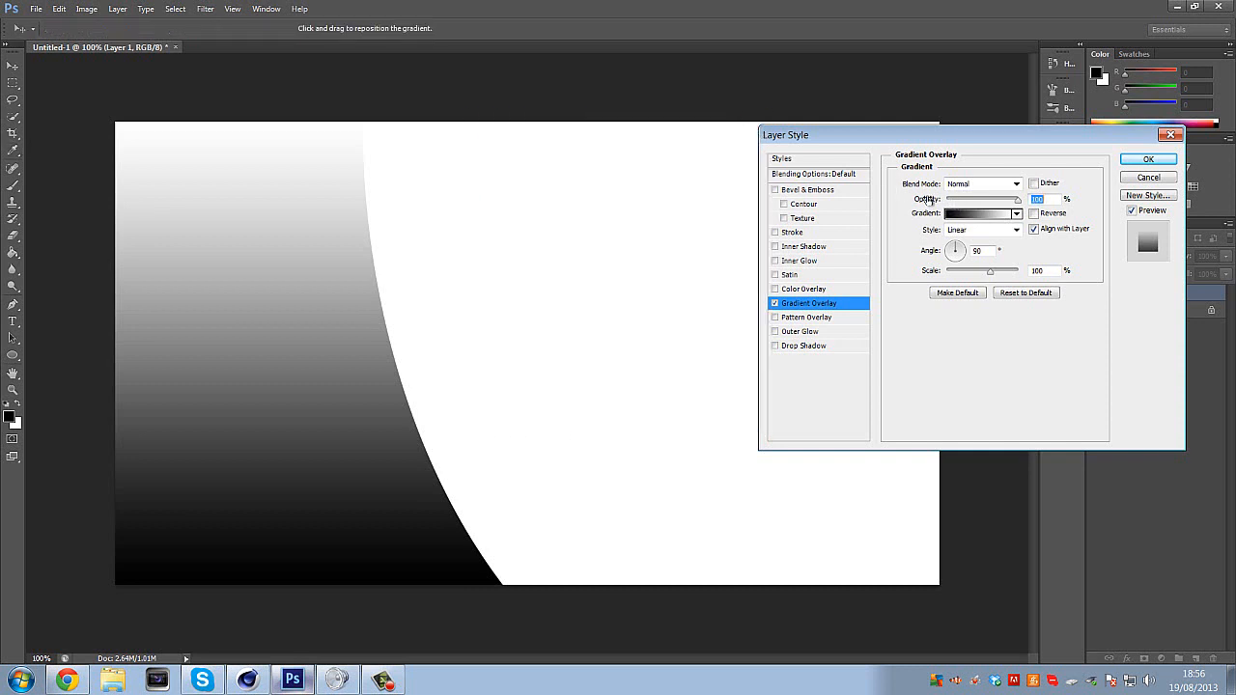
{"action": "left_click", "coordinate": [954, 199]}
{"action": "left_click_drag", "start_coordinate": [954, 200], "coordinate": [958, 200]}
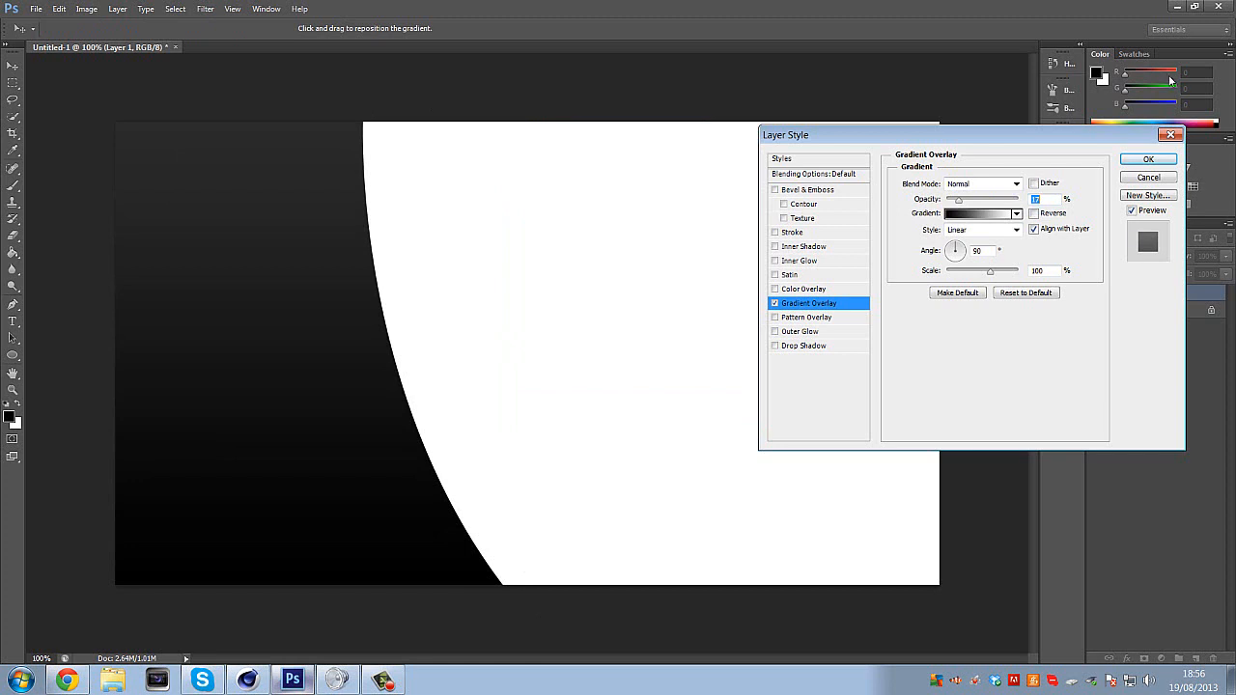
{"action": "left_click", "coordinate": [1131, 163]}
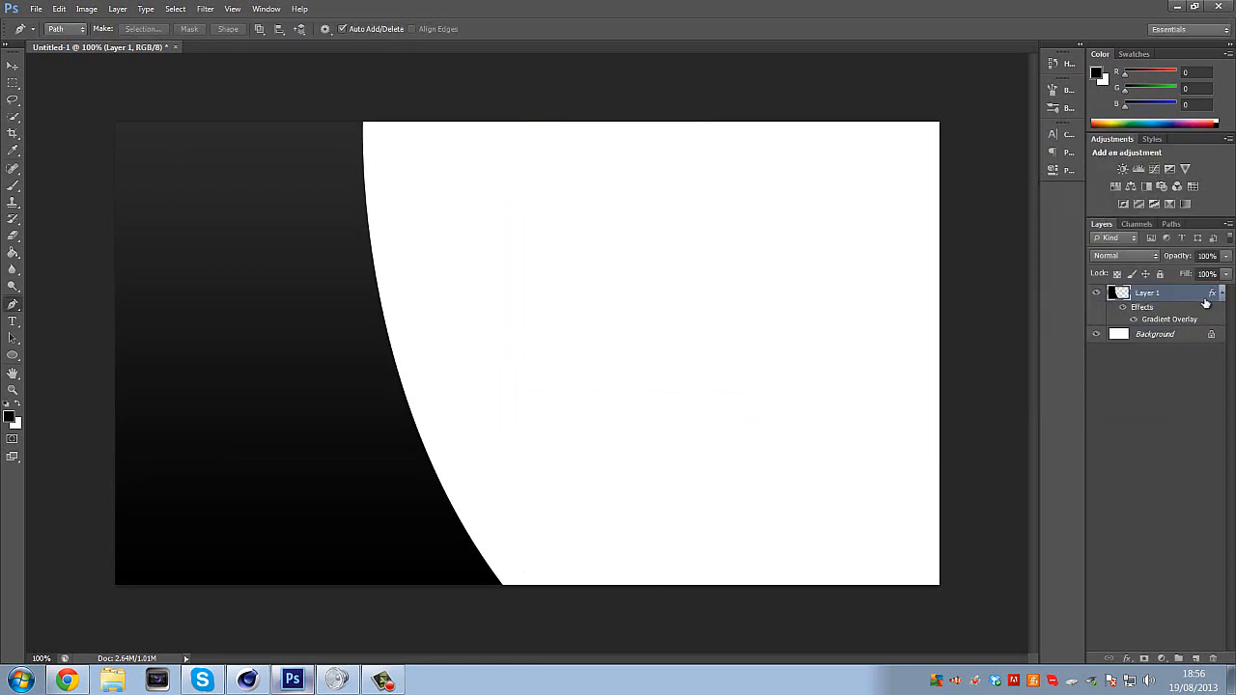
Try a 20 px black outside Stroke on the curved shape's layer, and turn the stroke off again.
{"action": "double_click", "coordinate": [1210, 295]}
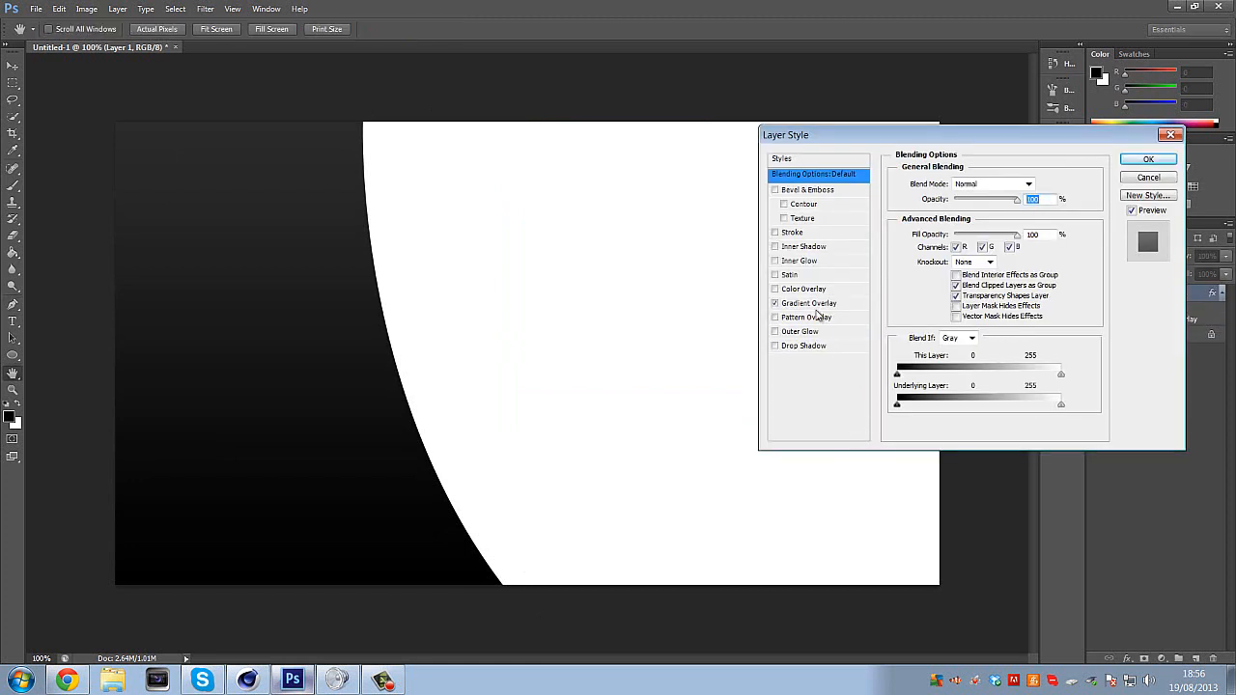
{"action": "left_click", "coordinate": [790, 233]}
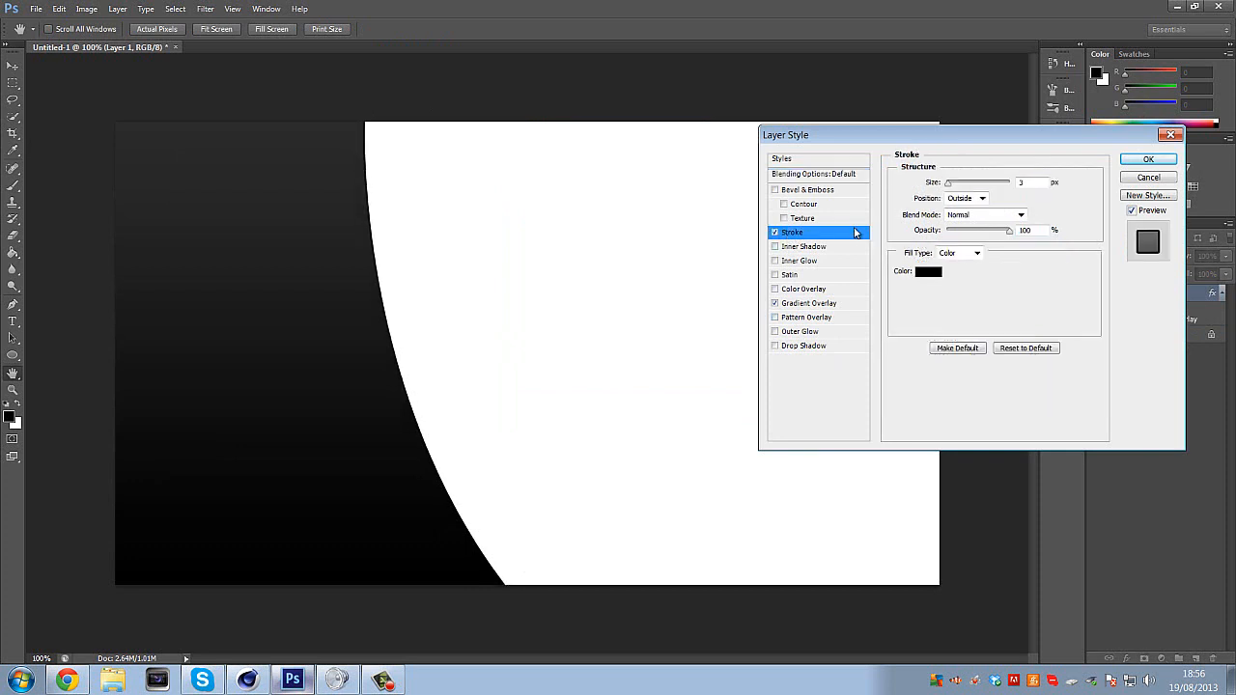
{"action": "left_click_drag", "start_coordinate": [948, 182], "coordinate": [957, 186]}
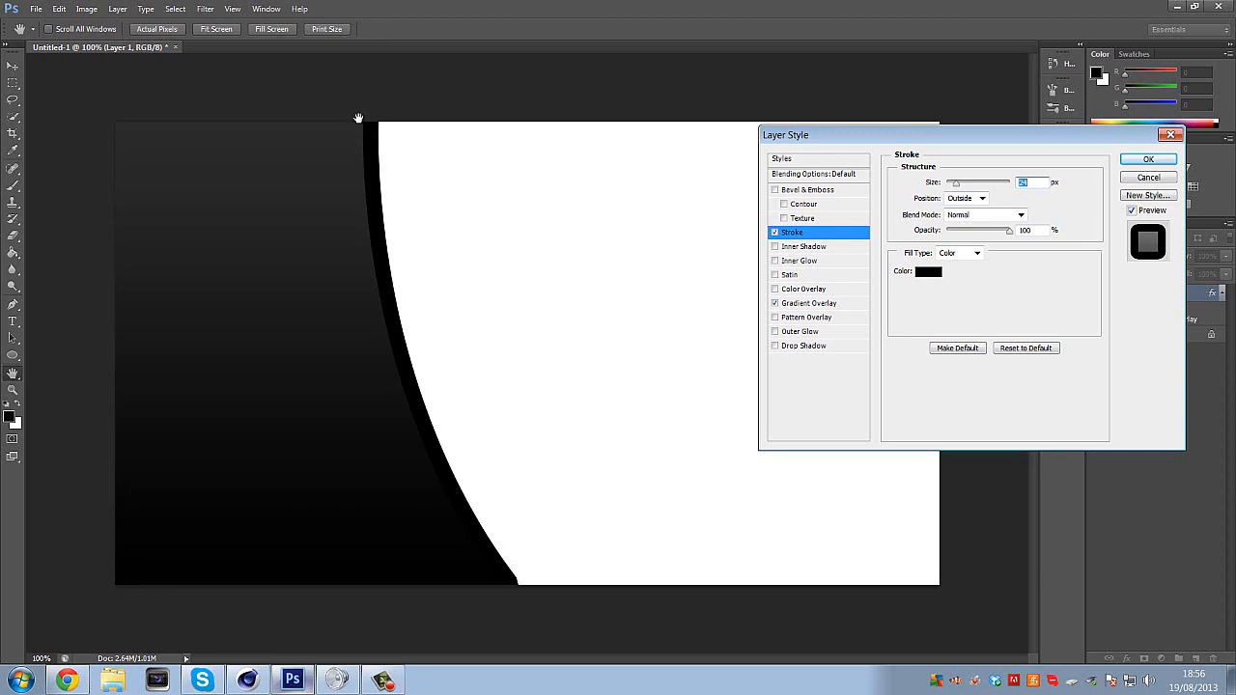
{"action": "type", "text": "20"}
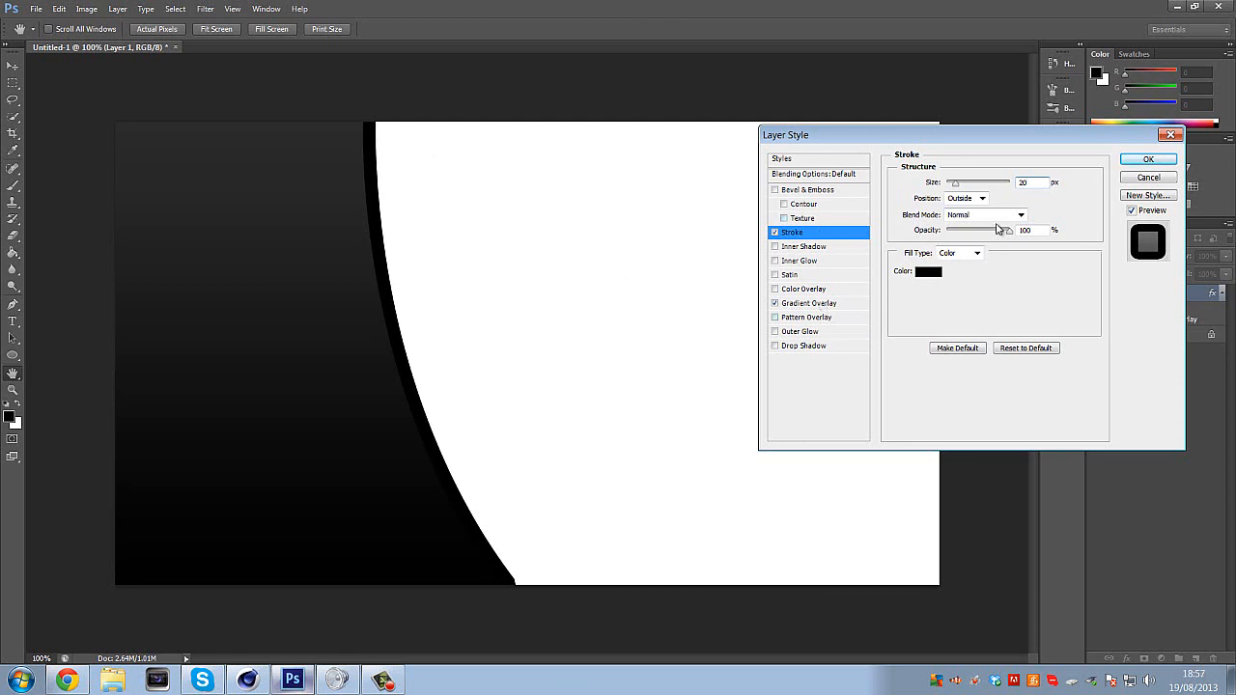
{"action": "left_click", "coordinate": [776, 234]}
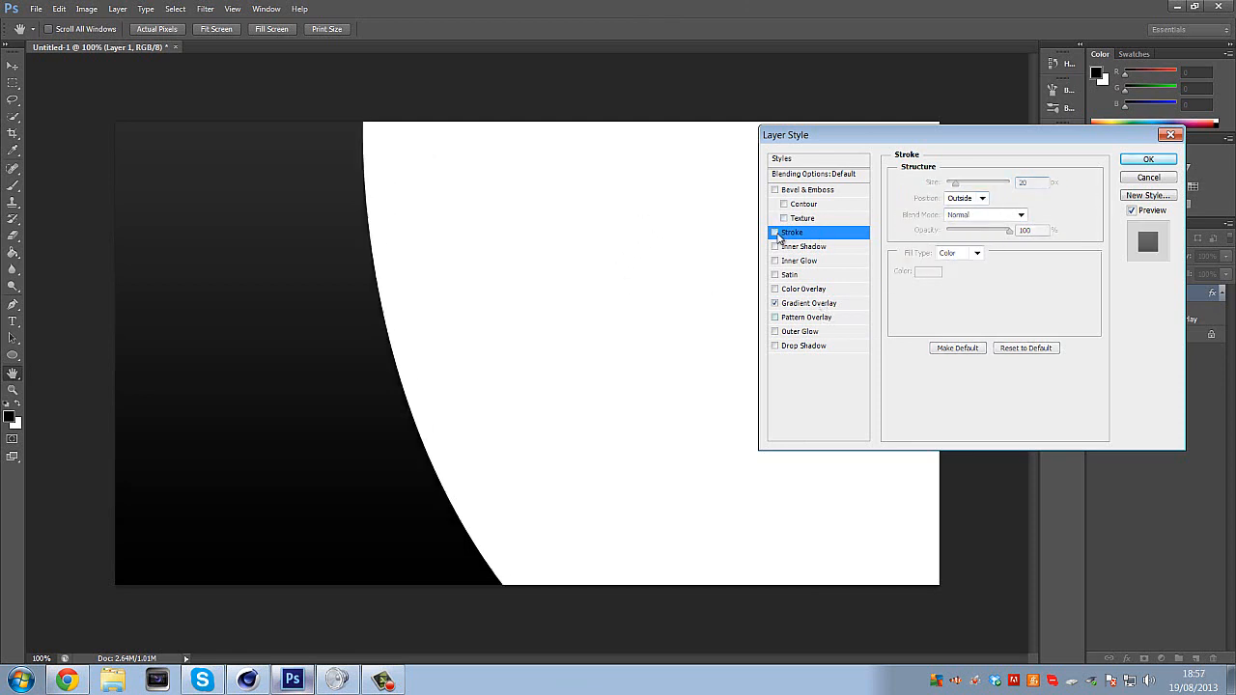
{"action": "left_click", "coordinate": [1148, 158]}
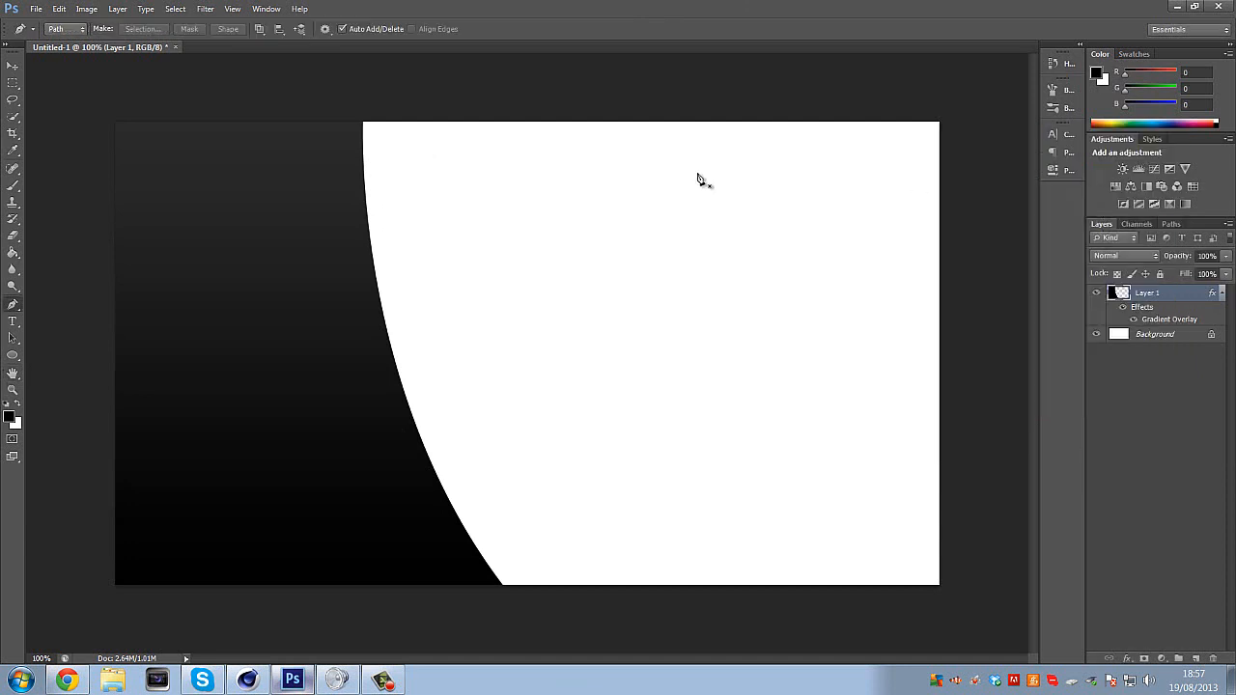
Draw a pen path along the black panel's curved edge, extending past both canvas edges, and bend it inward with an added middle anchor.
{"action": "left_click", "coordinate": [367, 74]}
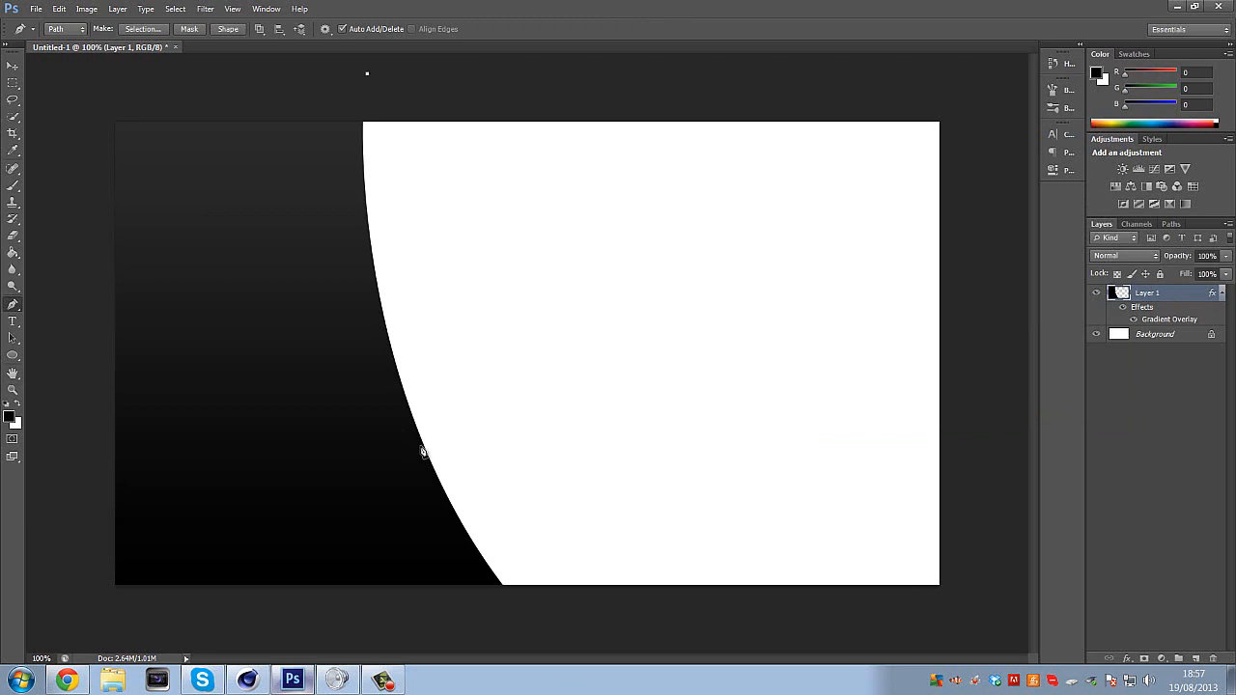
{"action": "left_click_drag", "start_coordinate": [527, 625], "coordinate": [594, 694]}
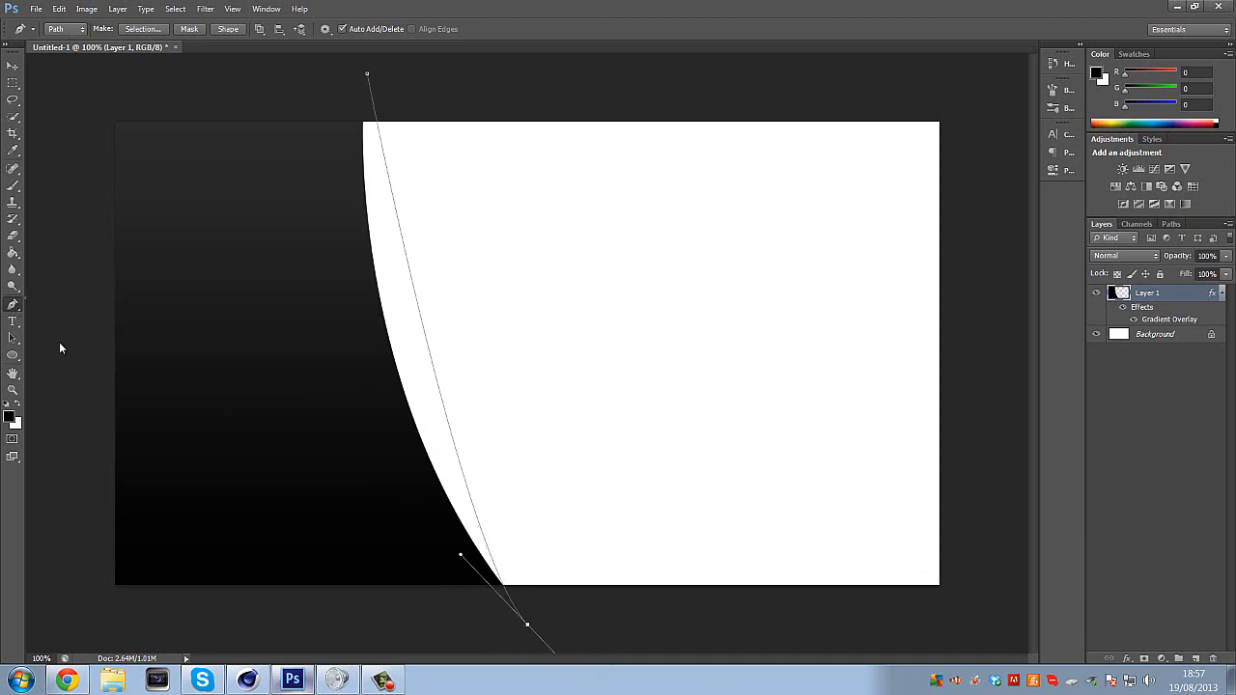
{"action": "right_click", "coordinate": [13, 304]}
{"action": "left_click", "coordinate": [73, 329]}
{"action": "left_click", "coordinate": [430, 345]}
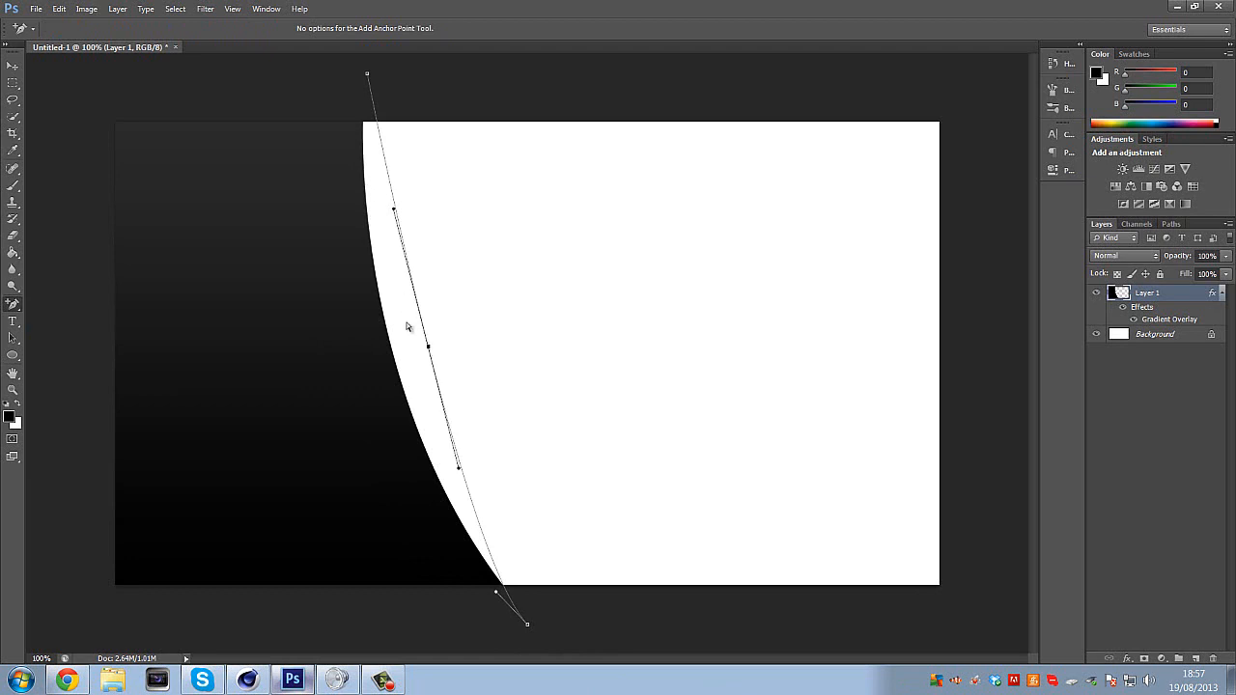
{"action": "left_click_drag", "start_coordinate": [433, 354], "coordinate": [397, 362]}
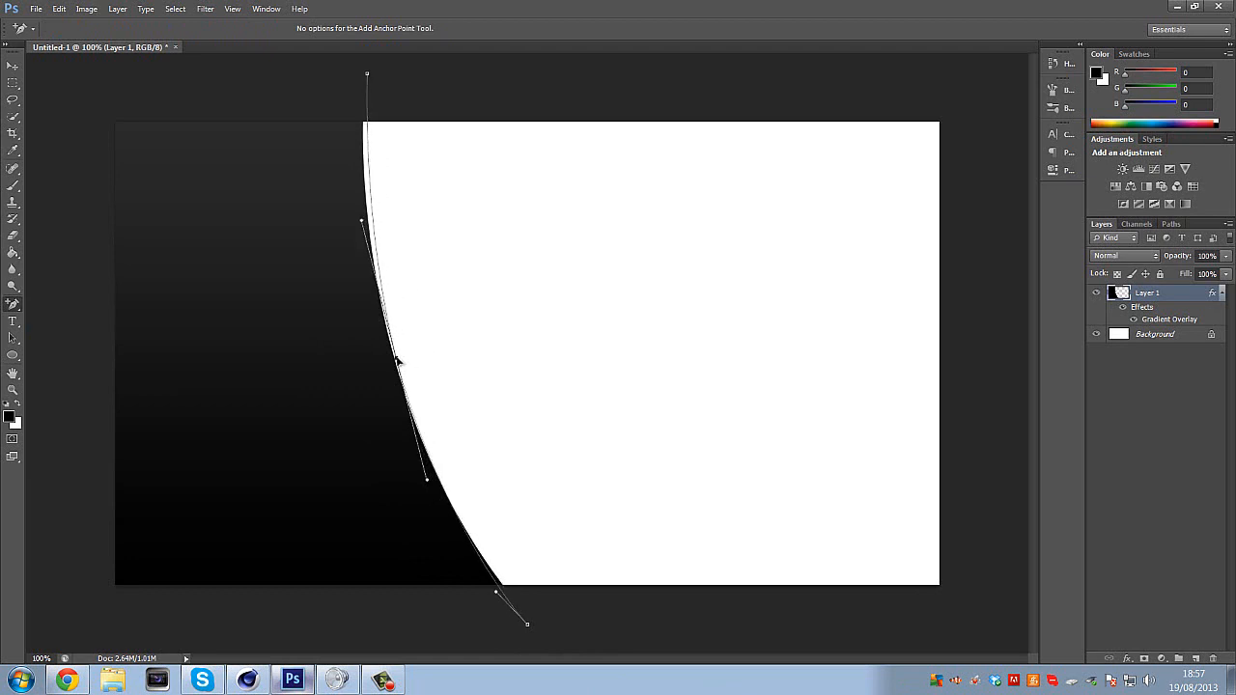
Adjust the path's lower end point and the middle anchor's direction handles to follow the panel's curve more closely.
{"action": "left_click", "coordinate": [531, 626]}
{"action": "left_click", "coordinate": [528, 625]}
{"action": "left_click_drag", "start_coordinate": [533, 628], "coordinate": [531, 625]}
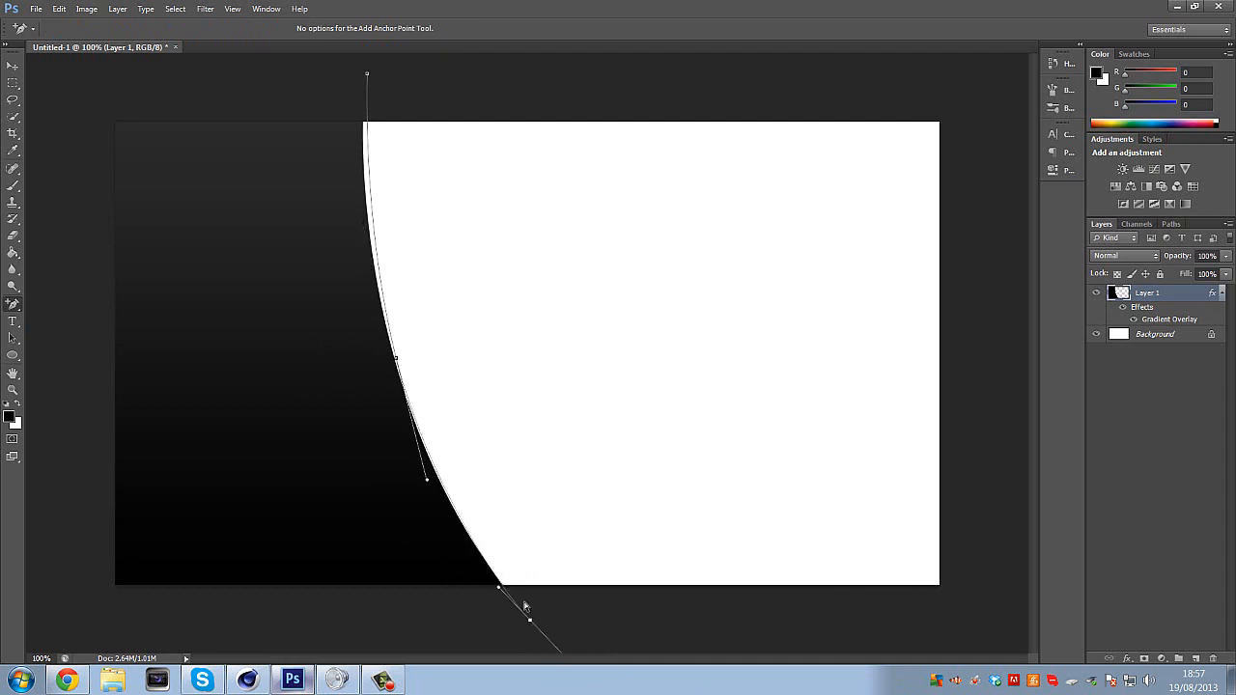
{"action": "key", "text": "ctrl+plus"}
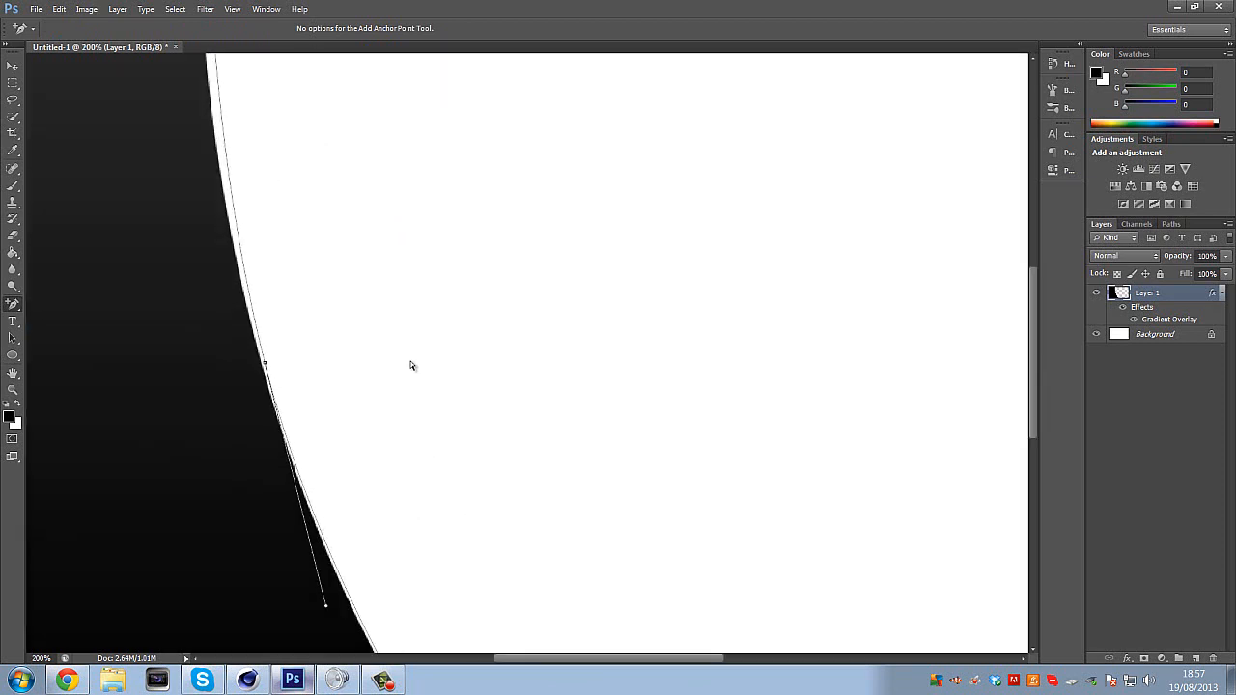
{"action": "scroll", "coordinate": [801, 373], "scroll_direction": "down", "scroll_amount": 2}
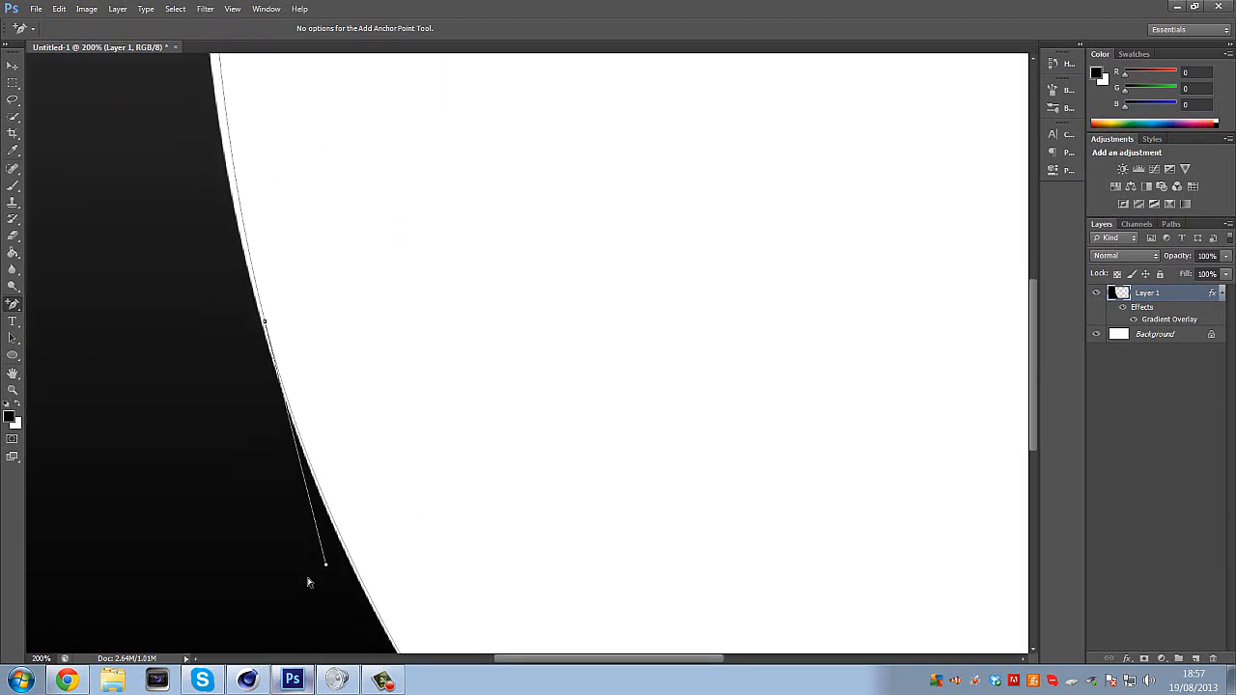
{"action": "left_click_drag", "start_coordinate": [327, 570], "coordinate": [346, 626]}
{"action": "scroll", "coordinate": [322, 403], "scroll_direction": "up", "scroll_amount": 2}
{"action": "left_click", "coordinate": [268, 363]}
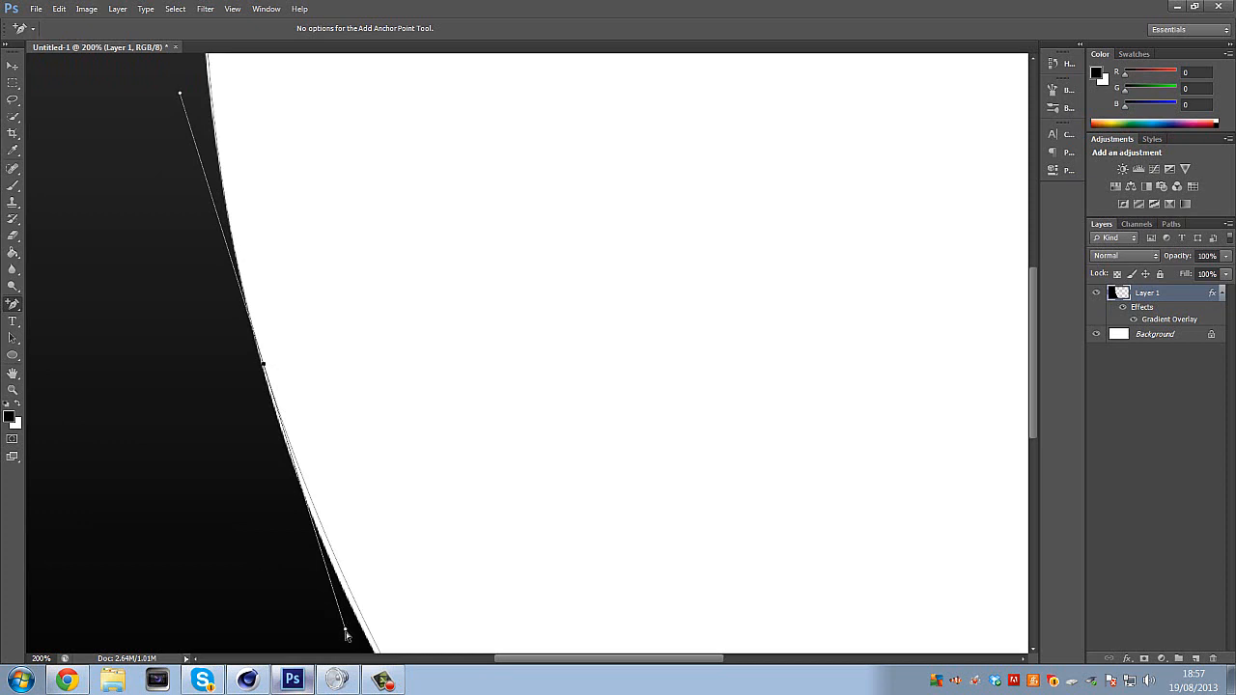
Add anchor points to the path's upper and lower sections and nudge the anchors to align the path with the panel's edge.
{"action": "scroll", "coordinate": [325, 370], "scroll_direction": "up", "scroll_amount": 8}
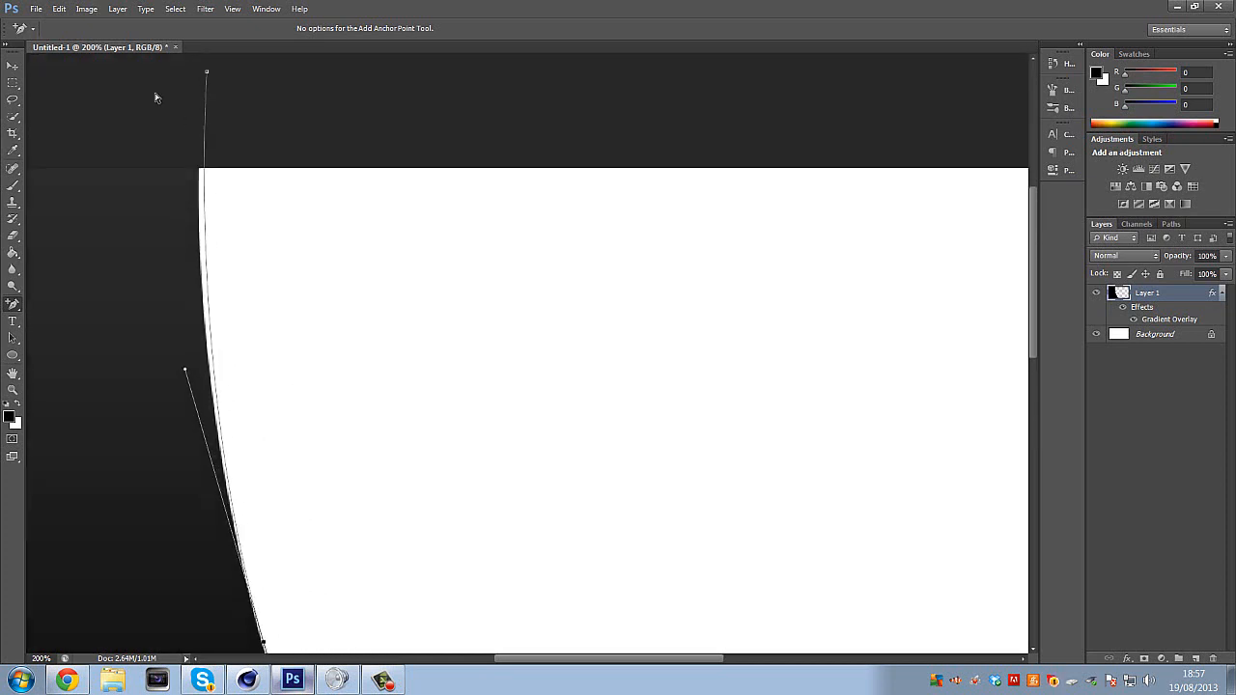
{"action": "left_click_drag", "start_coordinate": [207, 221], "coordinate": [199, 219]}
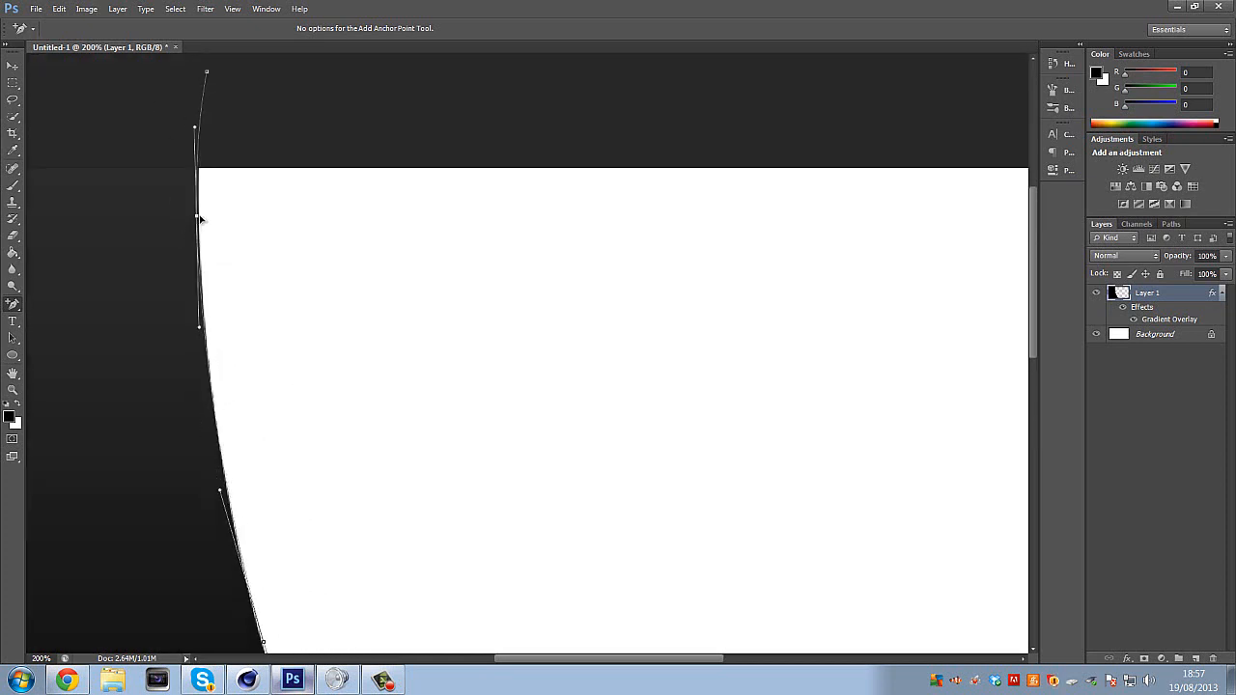
{"action": "scroll", "coordinate": [392, 429], "scroll_direction": "down", "scroll_amount": 6}
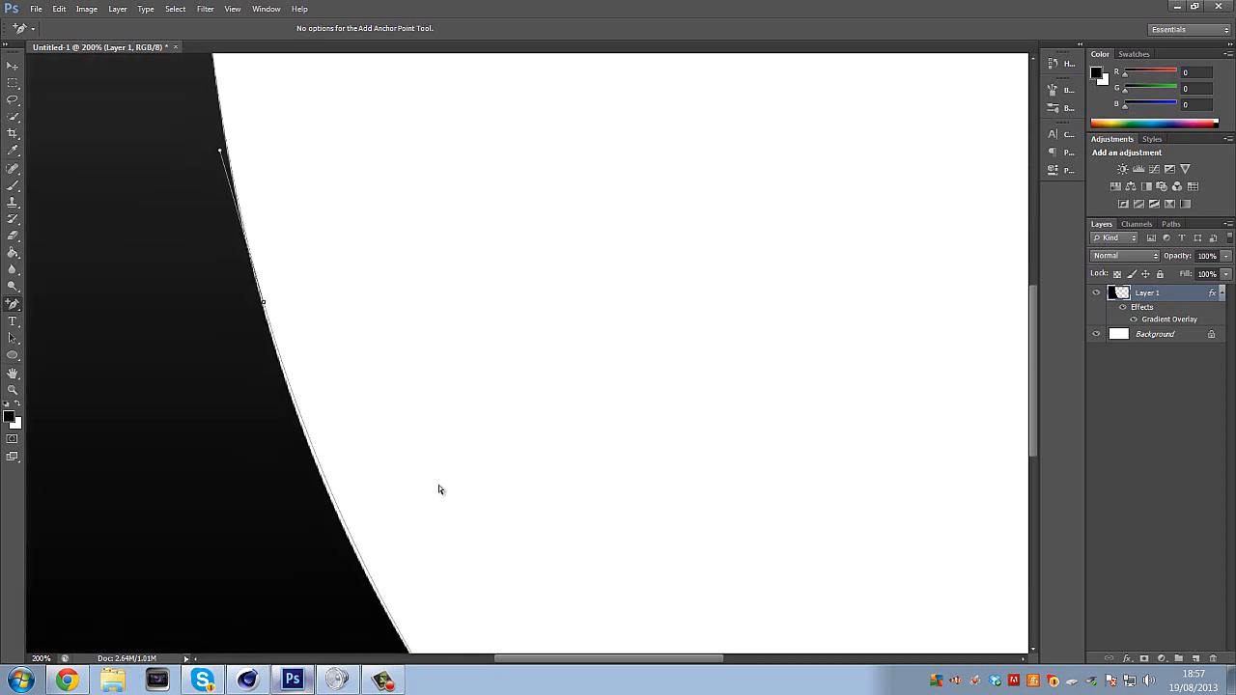
{"action": "scroll", "coordinate": [438, 479], "scroll_direction": "down", "scroll_amount": 3}
{"action": "left_click", "coordinate": [330, 315]}
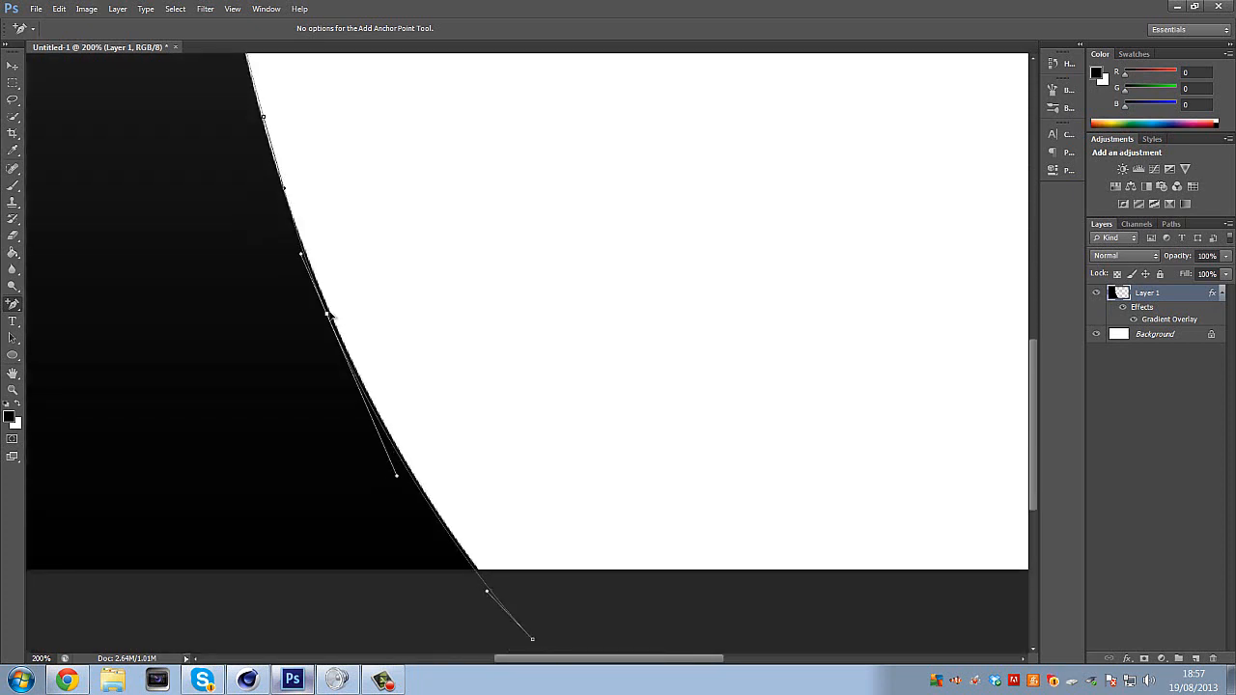
{"action": "left_click_drag", "start_coordinate": [329, 315], "coordinate": [331, 315]}
{"action": "left_click", "coordinate": [263, 117]}
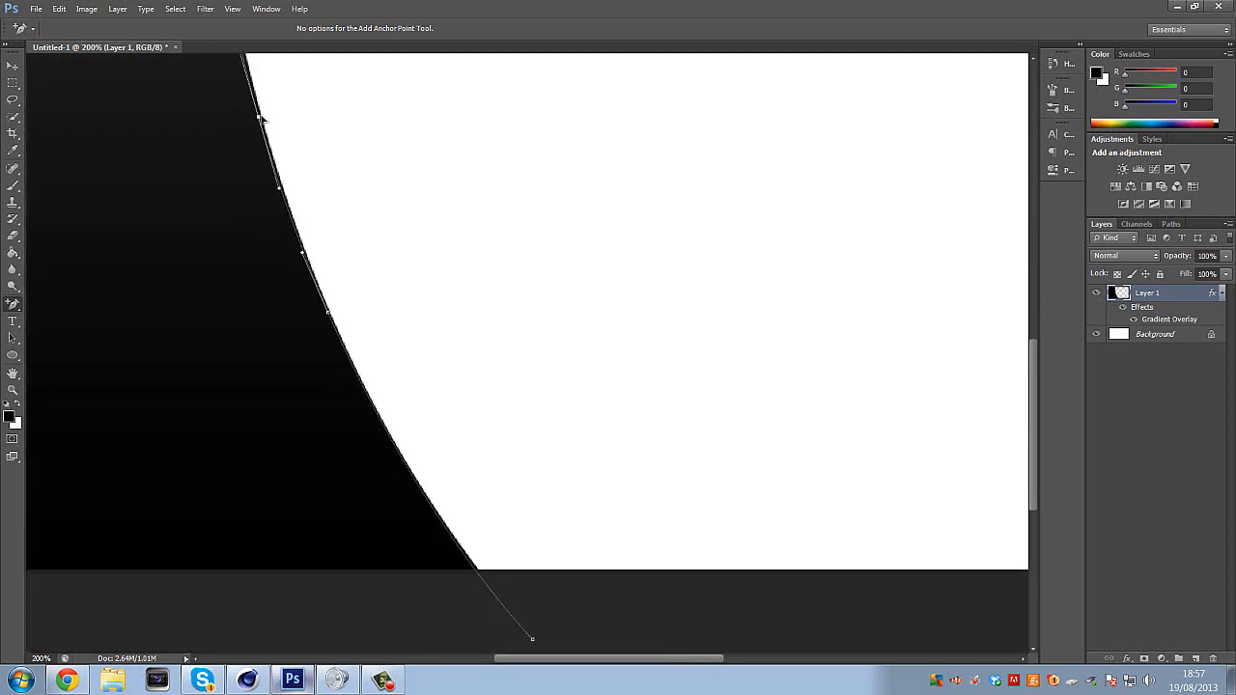
{"action": "key", "text": "ctrl+minus"}
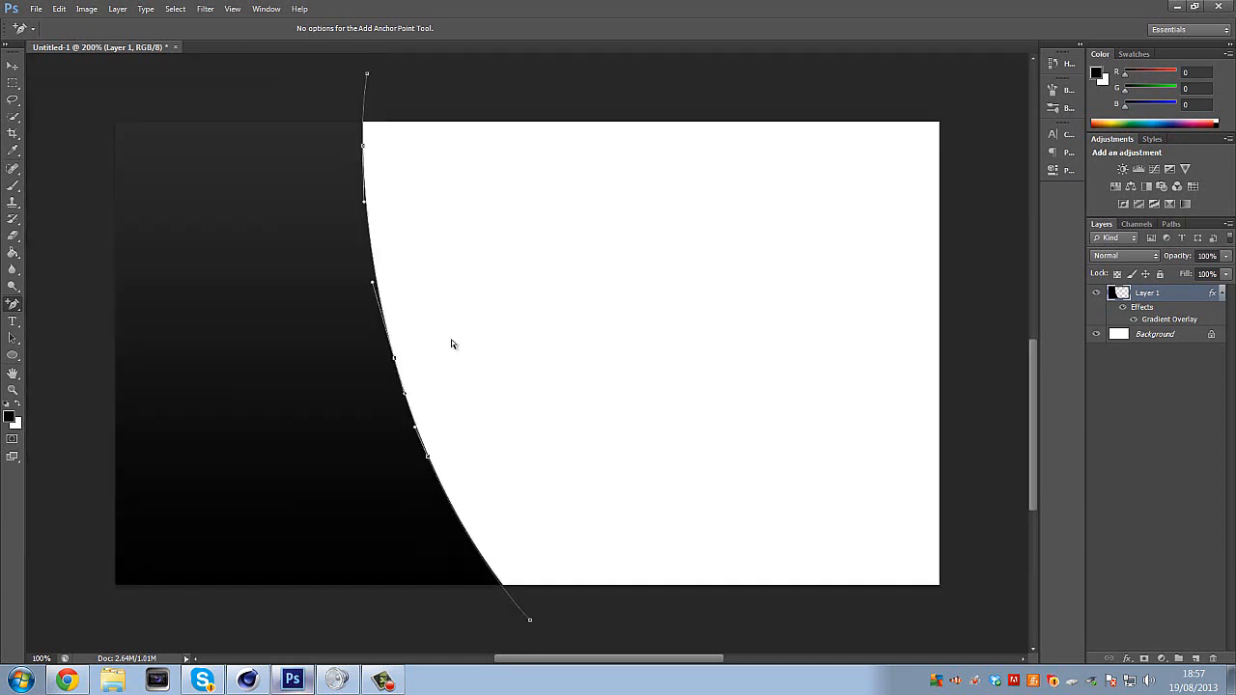
{"action": "left_click", "coordinate": [531, 622]}
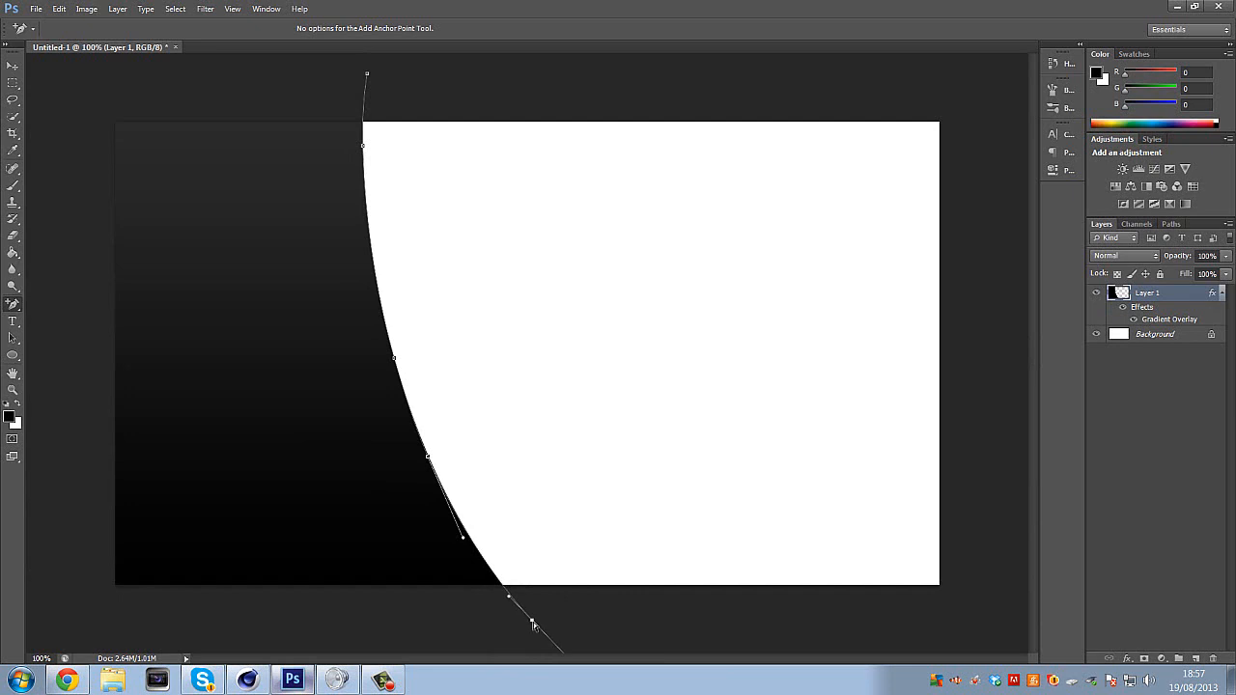
Set up the Brush tool with 100% hardness and a 20 px size.
{"action": "left_click", "coordinate": [10, 190]}
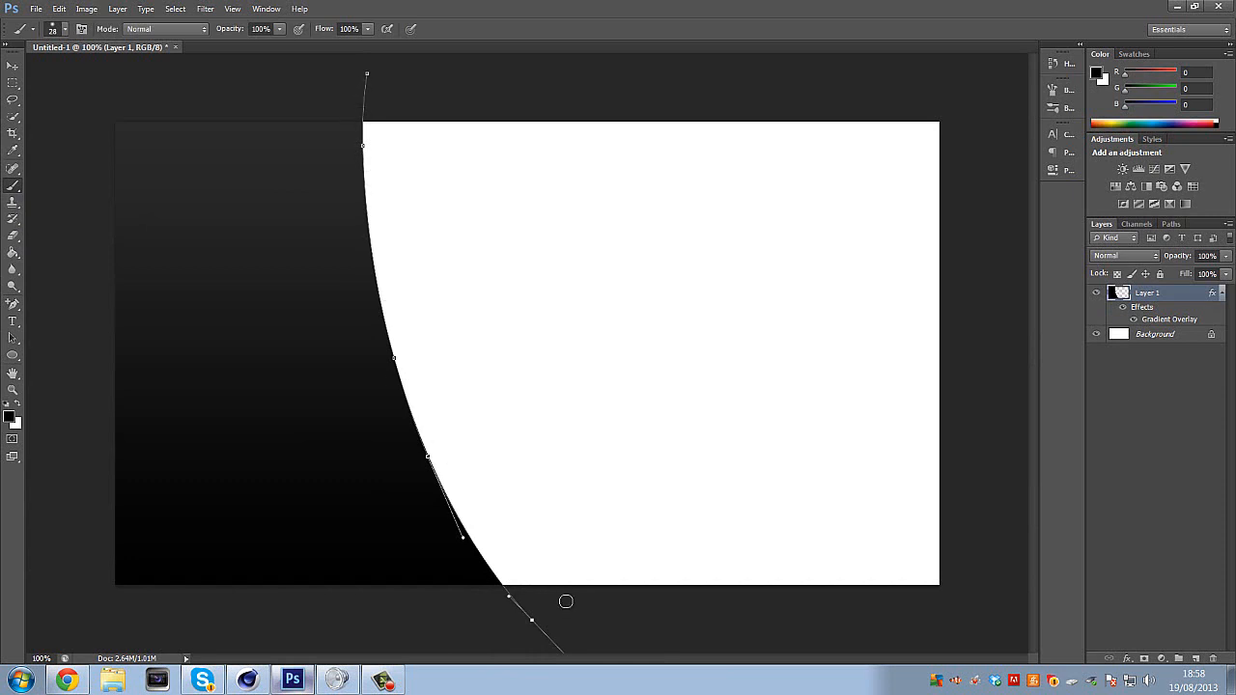
{"action": "left_click", "coordinate": [69, 31]}
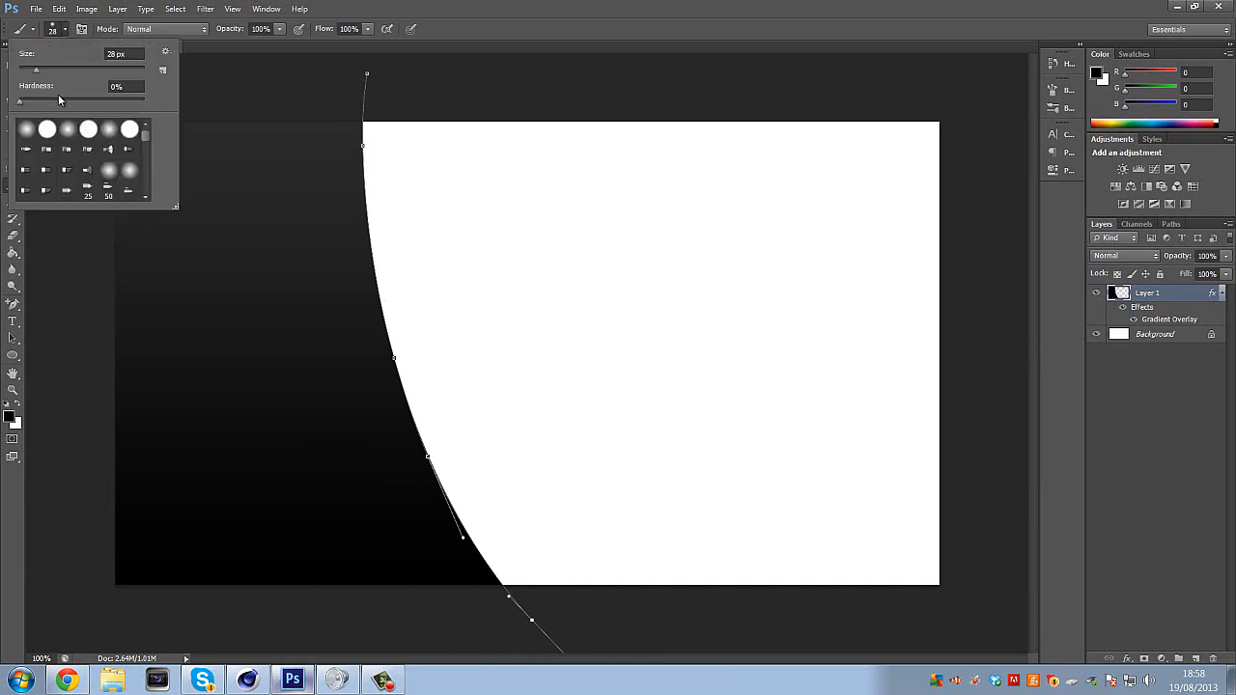
{"action": "left_click_drag", "start_coordinate": [58, 100], "coordinate": [162, 104]}
{"action": "key", "text": "shift+Tab"}
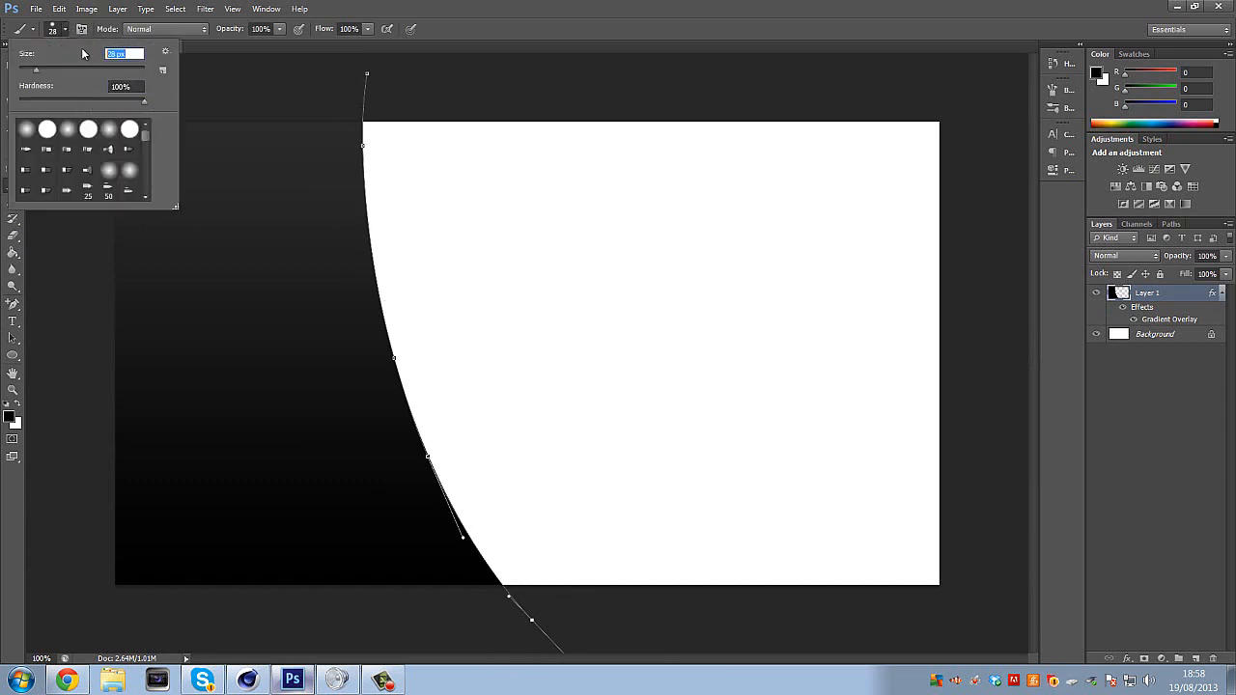
{"action": "key", "text": "Return"}
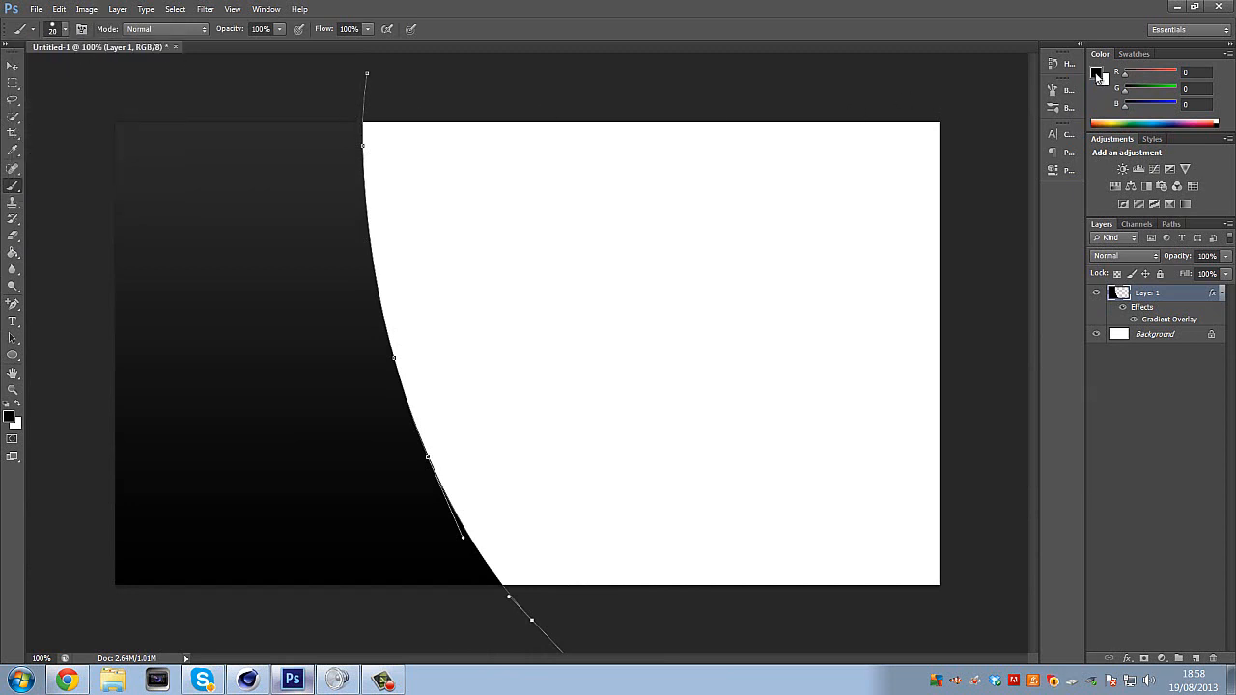
Set the foreground color to orange ff8a00.
{"action": "left_click", "coordinate": [1098, 77]}
{"action": "left_click_drag", "start_coordinate": [626, 333], "coordinate": [626, 331]}
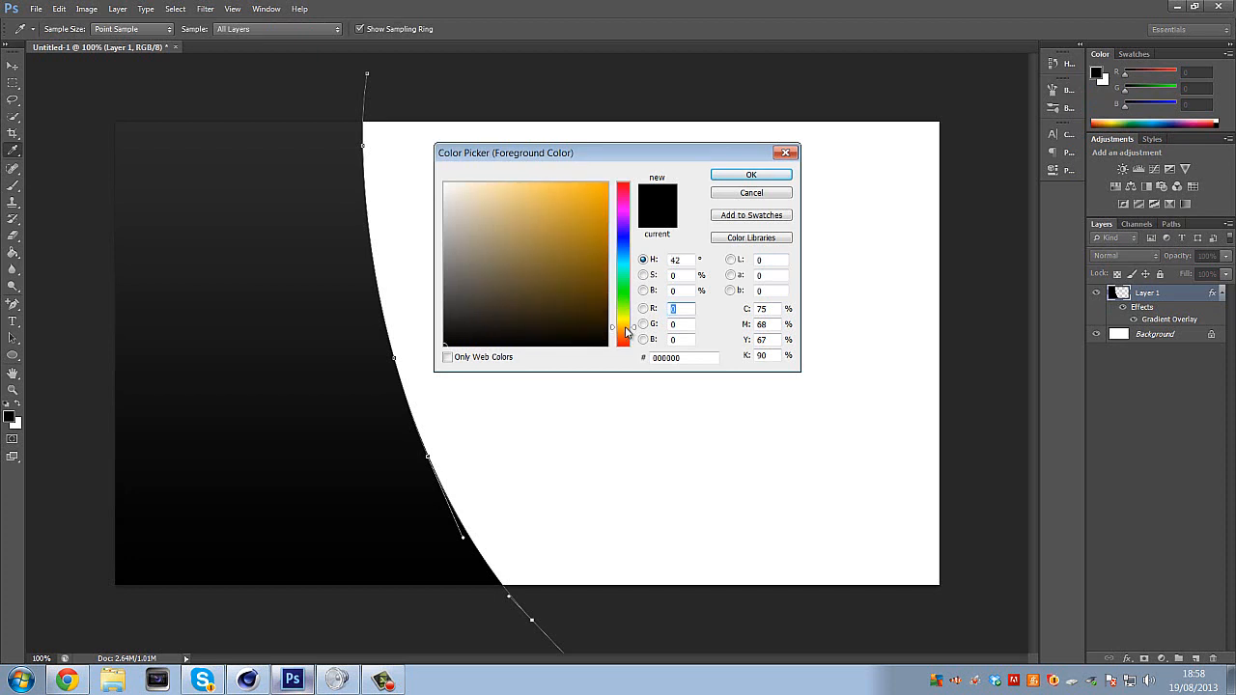
{"action": "left_click", "coordinate": [607, 184]}
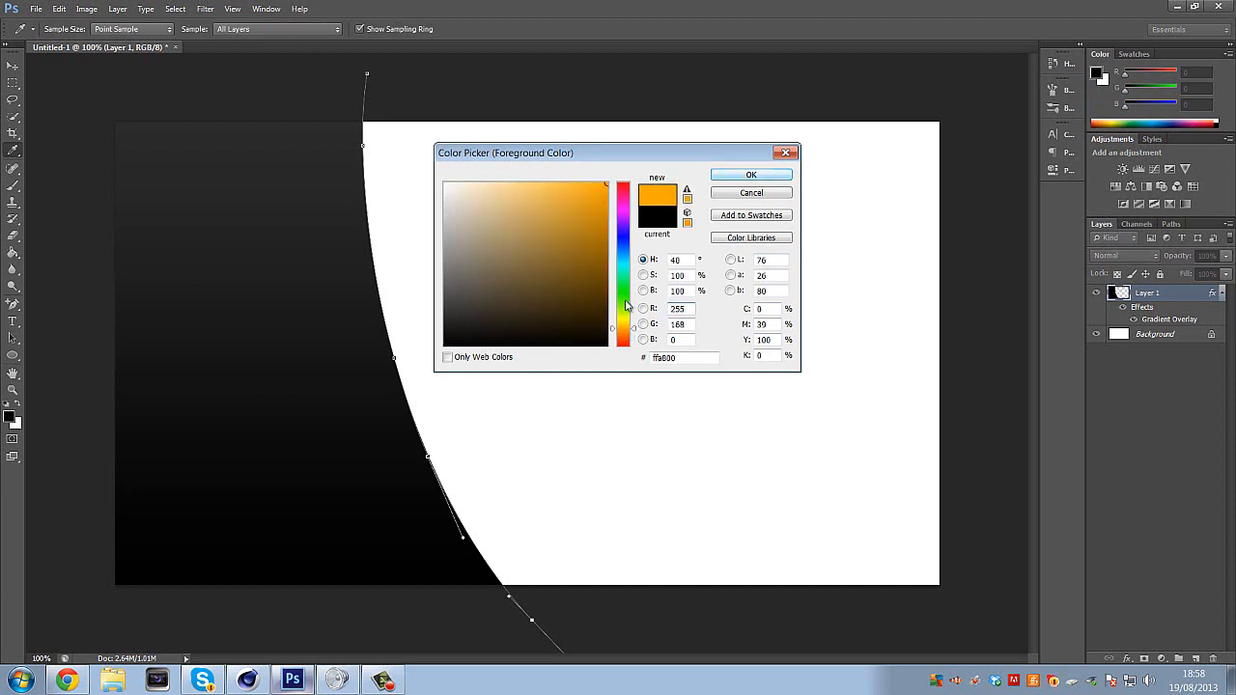
{"action": "left_click", "coordinate": [622, 336]}
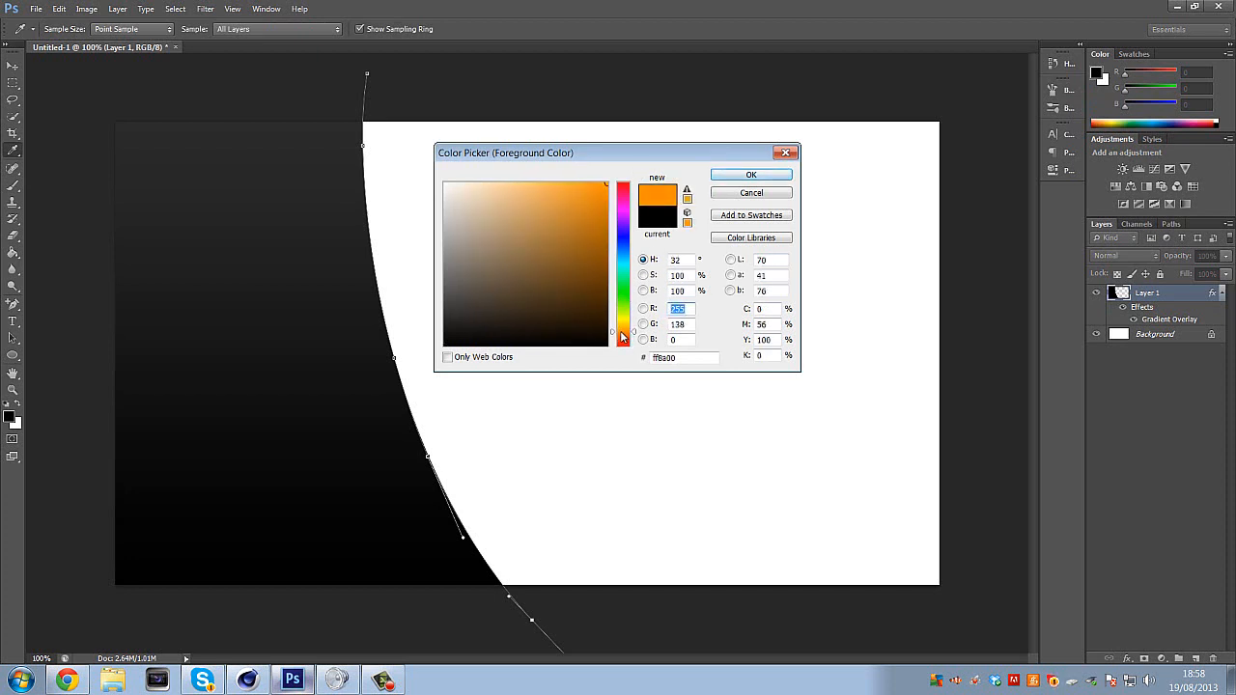
{"action": "left_click", "coordinate": [744, 175]}
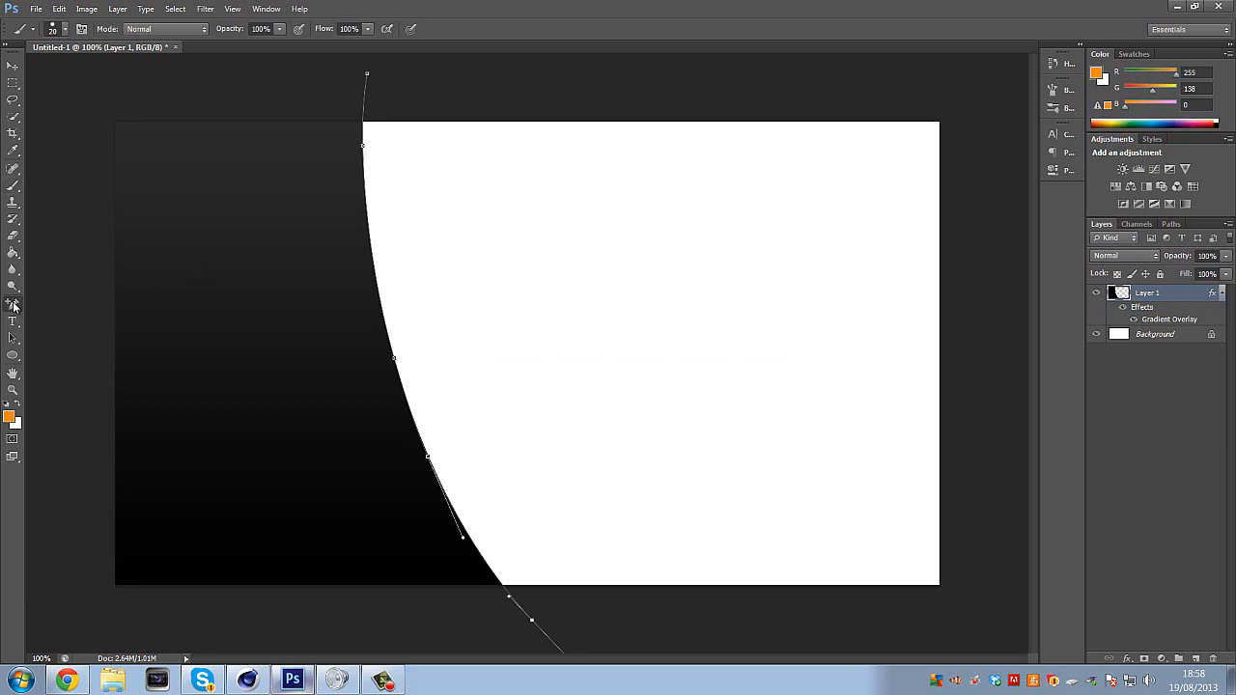
Create a new layer, stroke the curved path on it with the Brush without simulated pressure, and delete the path.
{"action": "left_click", "coordinate": [12, 306]}
{"action": "right_click", "coordinate": [463, 289]}
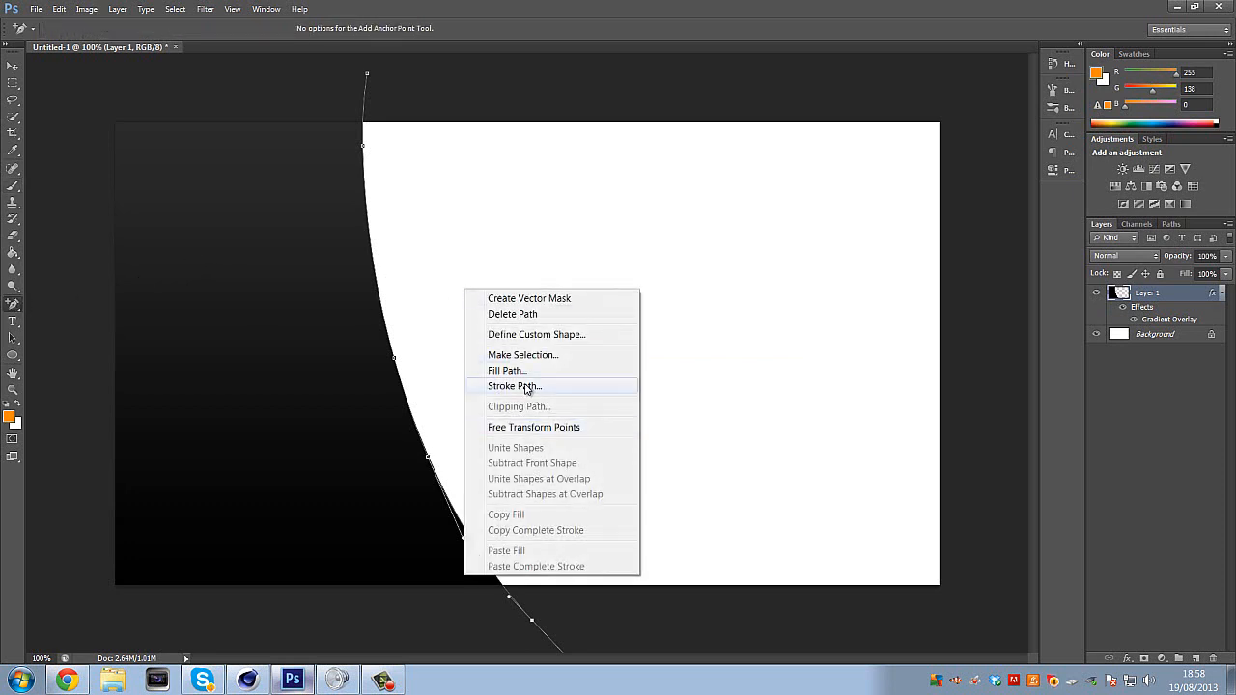
{"action": "left_click", "coordinate": [1195, 659]}
{"action": "left_click", "coordinate": [1196, 658]}
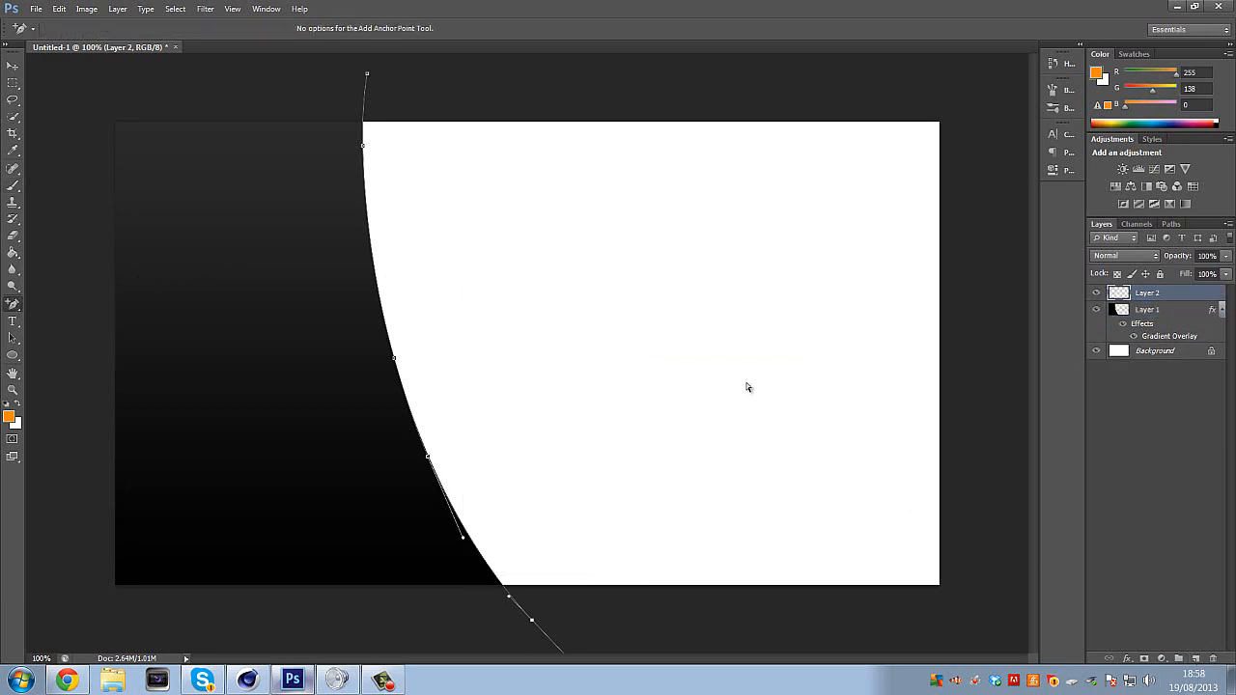
{"action": "right_click", "coordinate": [747, 387]}
{"action": "left_click", "coordinate": [801, 188]}
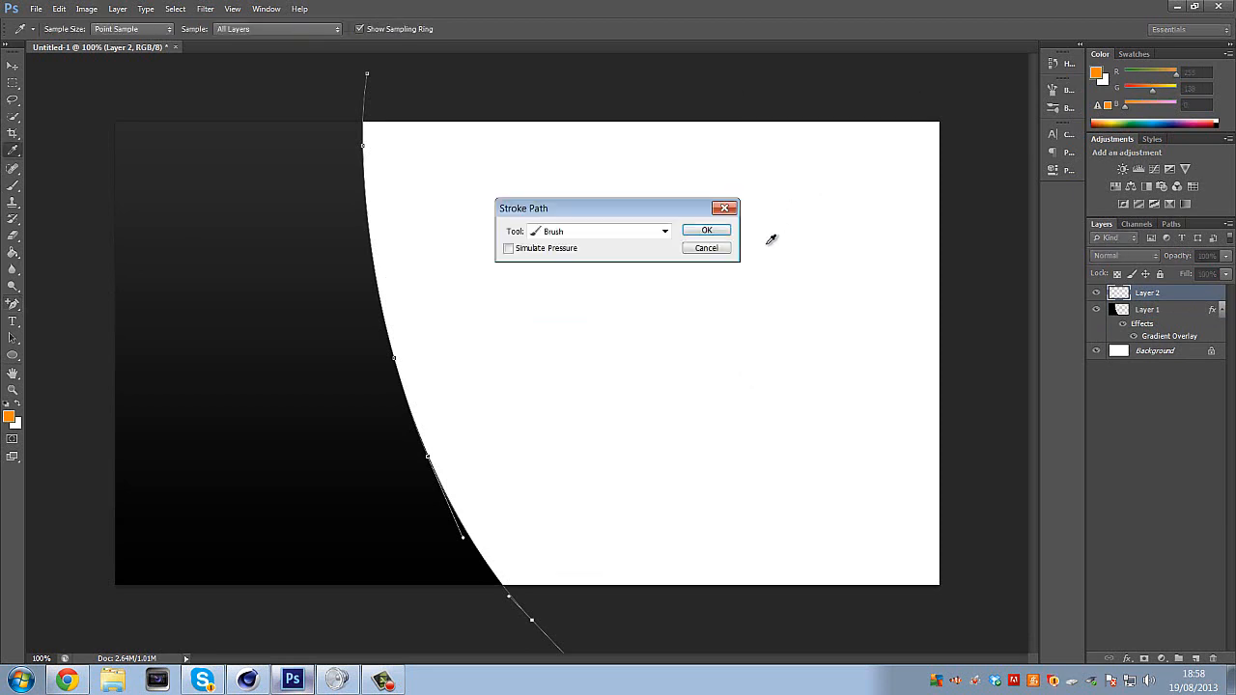
{"action": "left_click", "coordinate": [706, 229]}
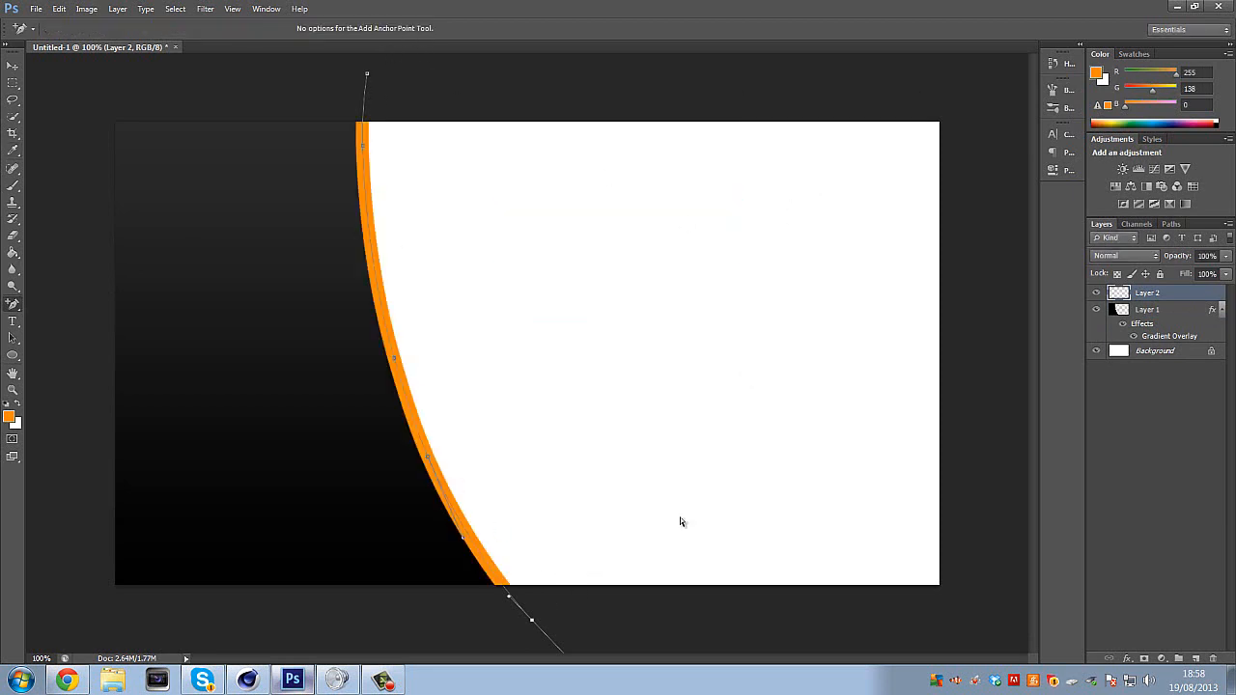
{"action": "key", "text": "Delete"}
Lower the Gradient Overlay opacity of the black panel's layer to about 10% and accept the layer style.
{"action": "double_click", "coordinate": [1212, 311]}
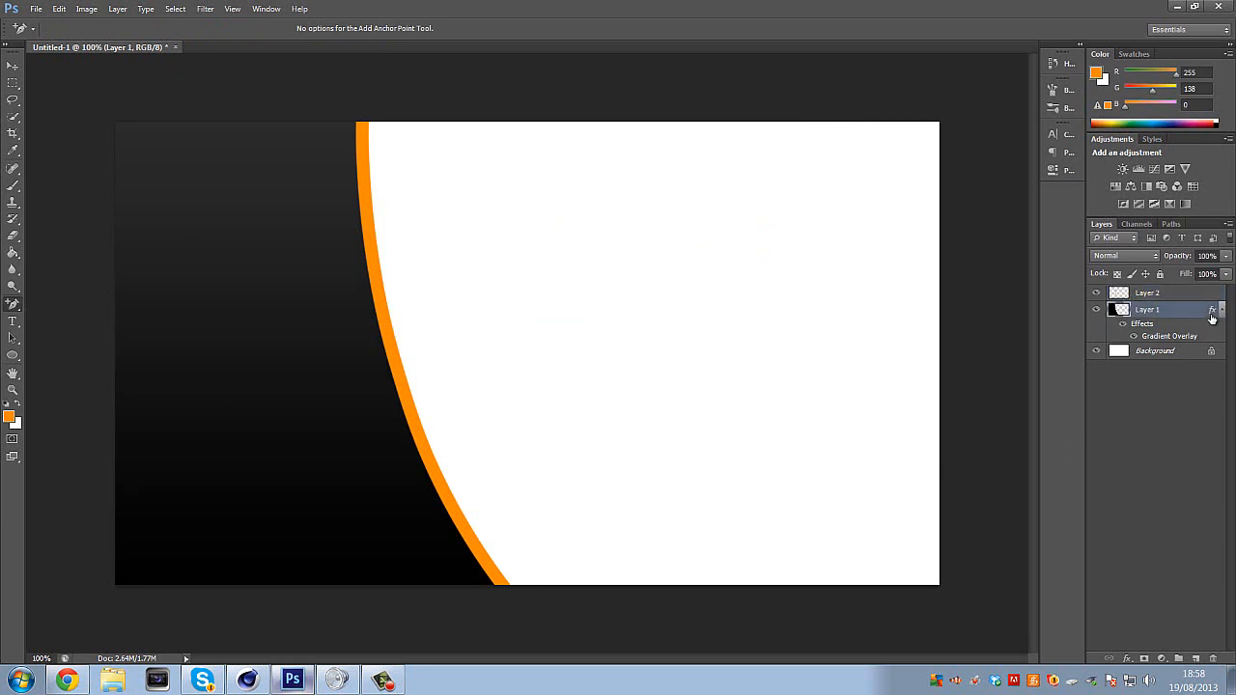
{"action": "left_click", "coordinate": [822, 304]}
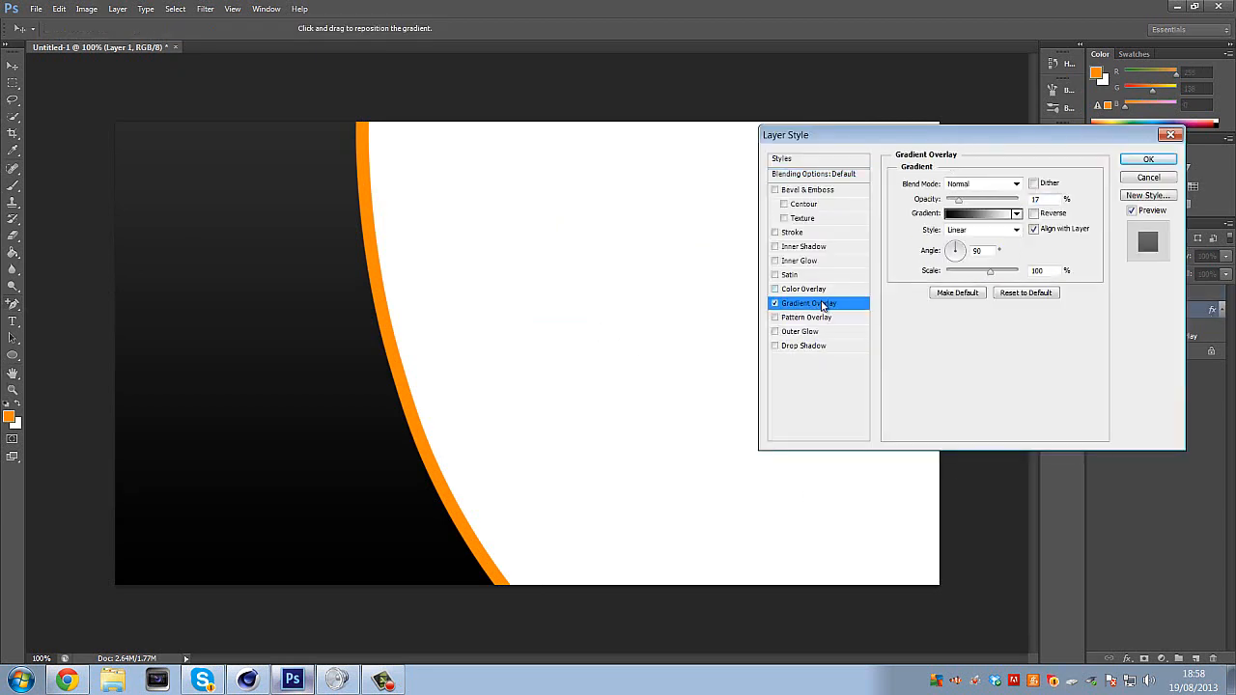
{"action": "left_click_drag", "start_coordinate": [972, 200], "coordinate": [954, 202]}
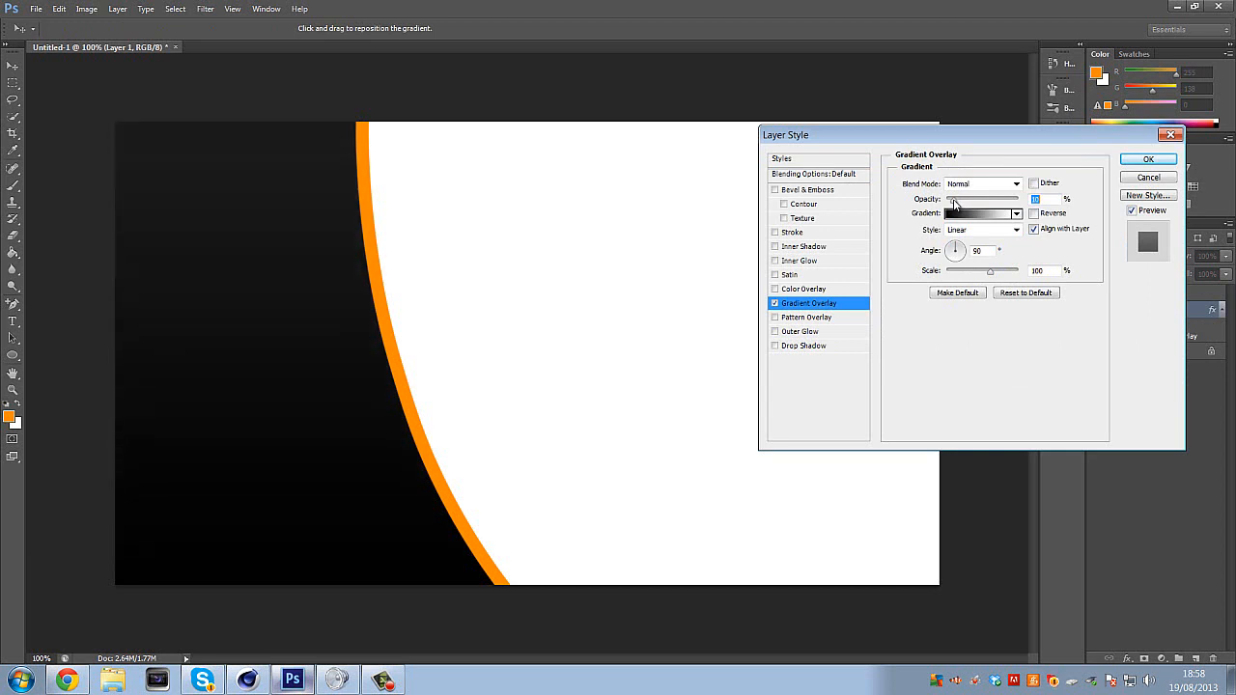
{"action": "left_click", "coordinate": [1148, 159]}
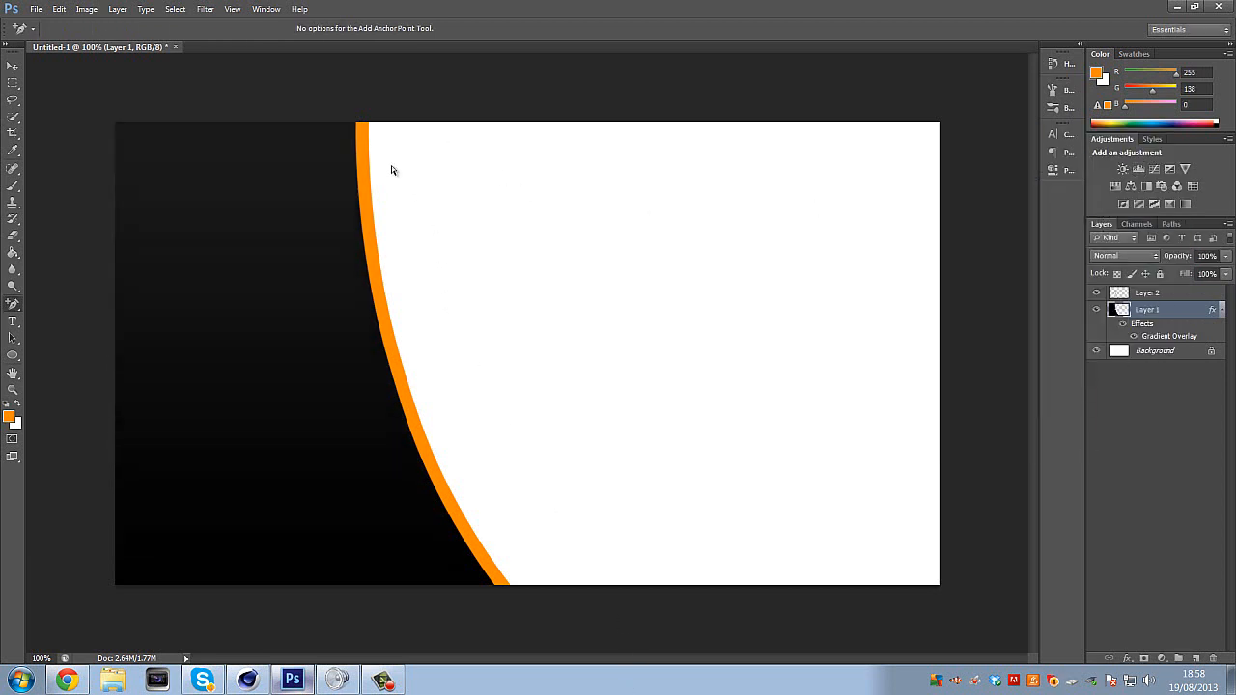
Switch to Chrome and examine the banner video thumbnails on the Obey Big channel for reference.
{"action": "left_click", "coordinate": [66, 680]}
{"action": "left_click", "coordinate": [70, 8]}
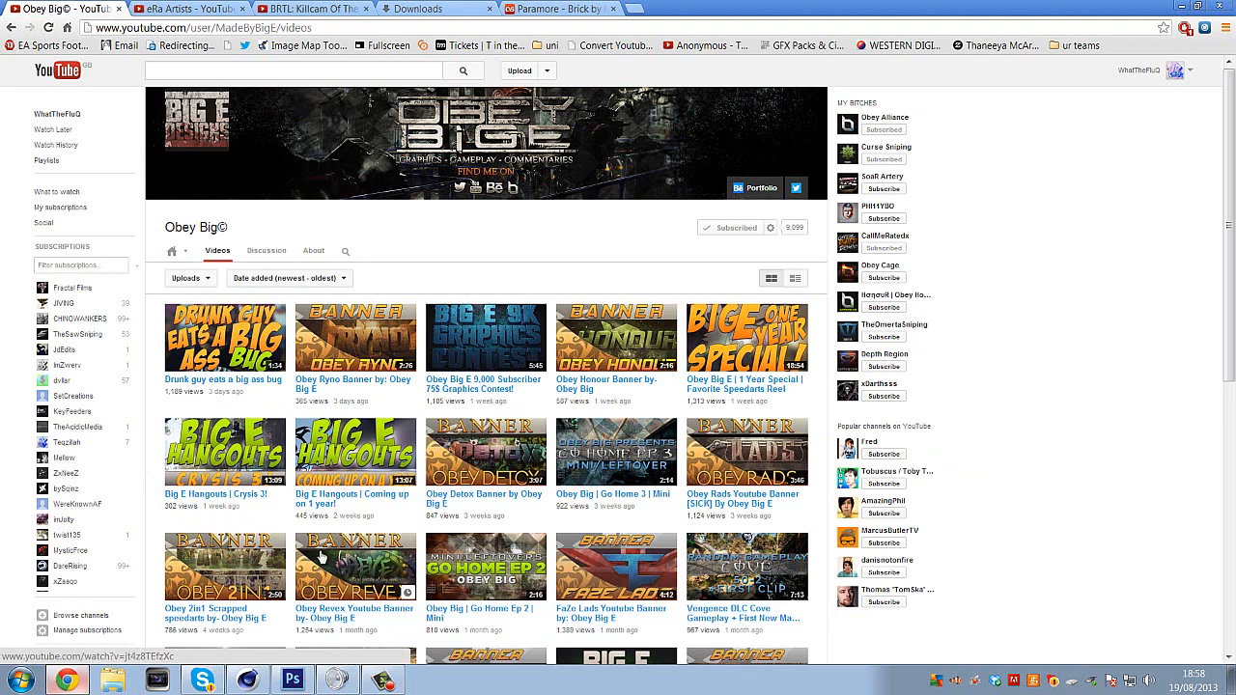
{"action": "scroll", "coordinate": [347, 468], "scroll_direction": "down", "scroll_amount": 1}
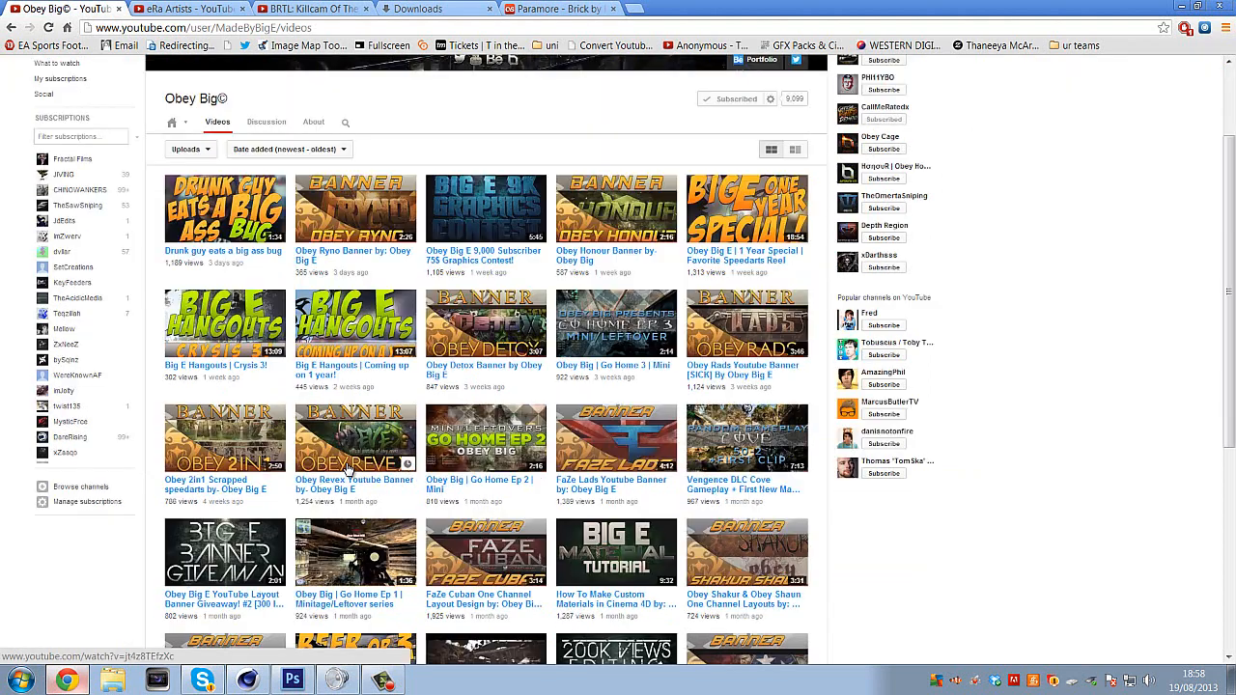
{"action": "scroll", "coordinate": [350, 471], "scroll_direction": "up", "scroll_amount": 1}
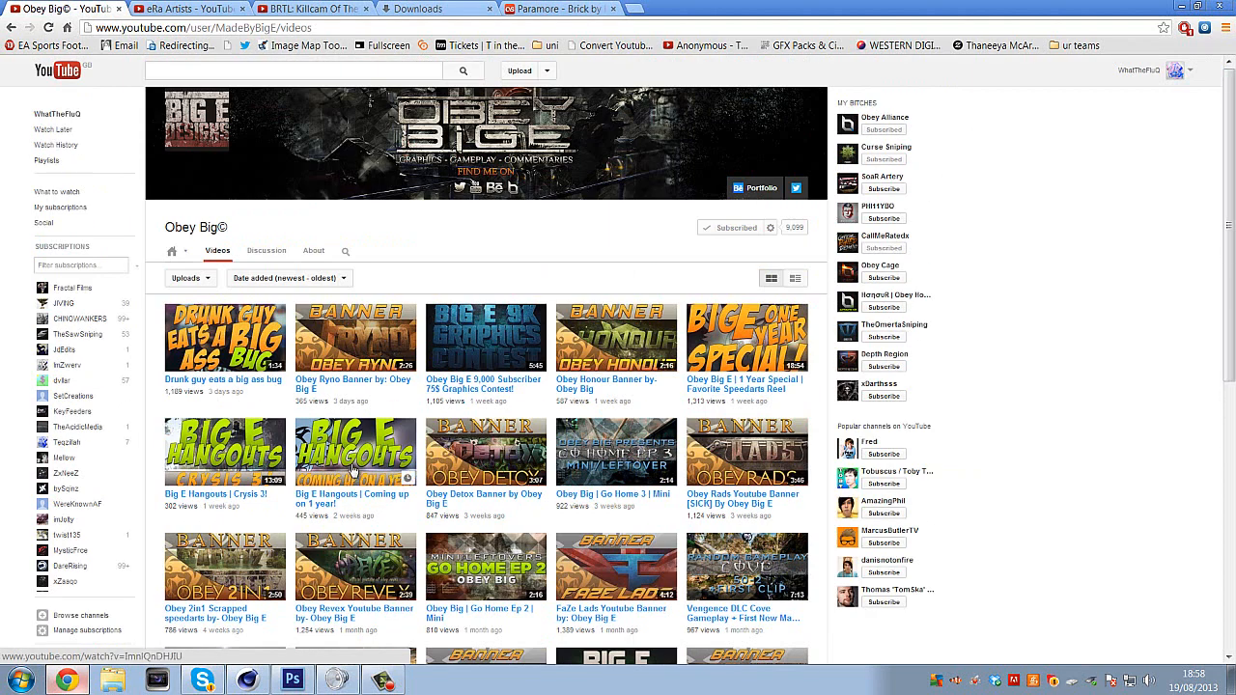
Switch to Photoshop and select the orange stroke's layer.
{"action": "left_click", "coordinate": [291, 680]}
{"action": "left_click", "coordinate": [1173, 295]}
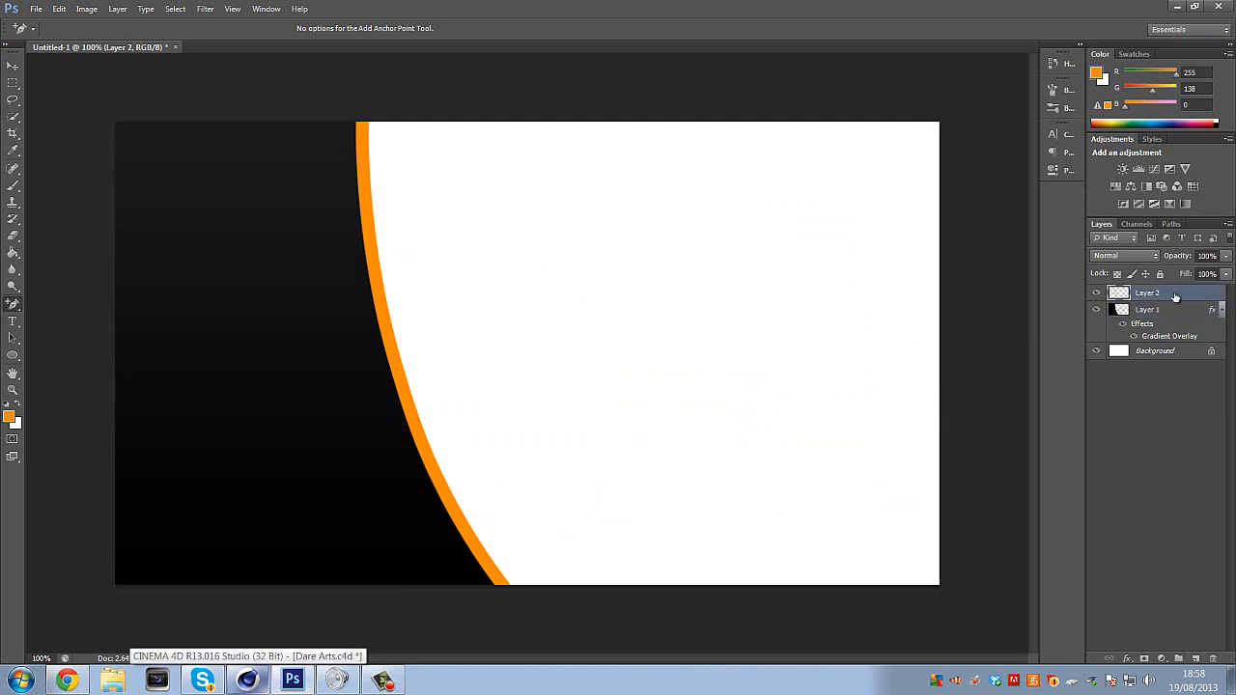
Try a Bevel & Emboss on the orange stroke with 72% depth, a Normal highlight at 37% and shadow opacity at 31%, and cancel it.
{"action": "double_click", "coordinate": [1205, 297]}
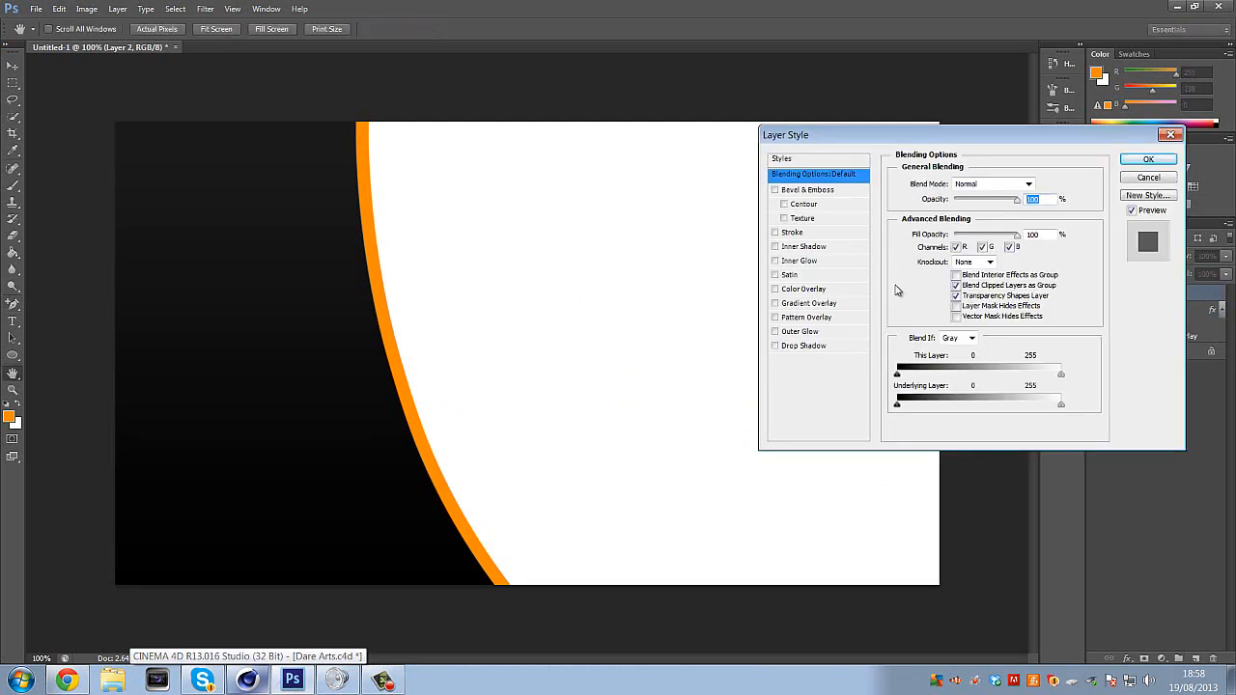
{"action": "left_click", "coordinate": [818, 191]}
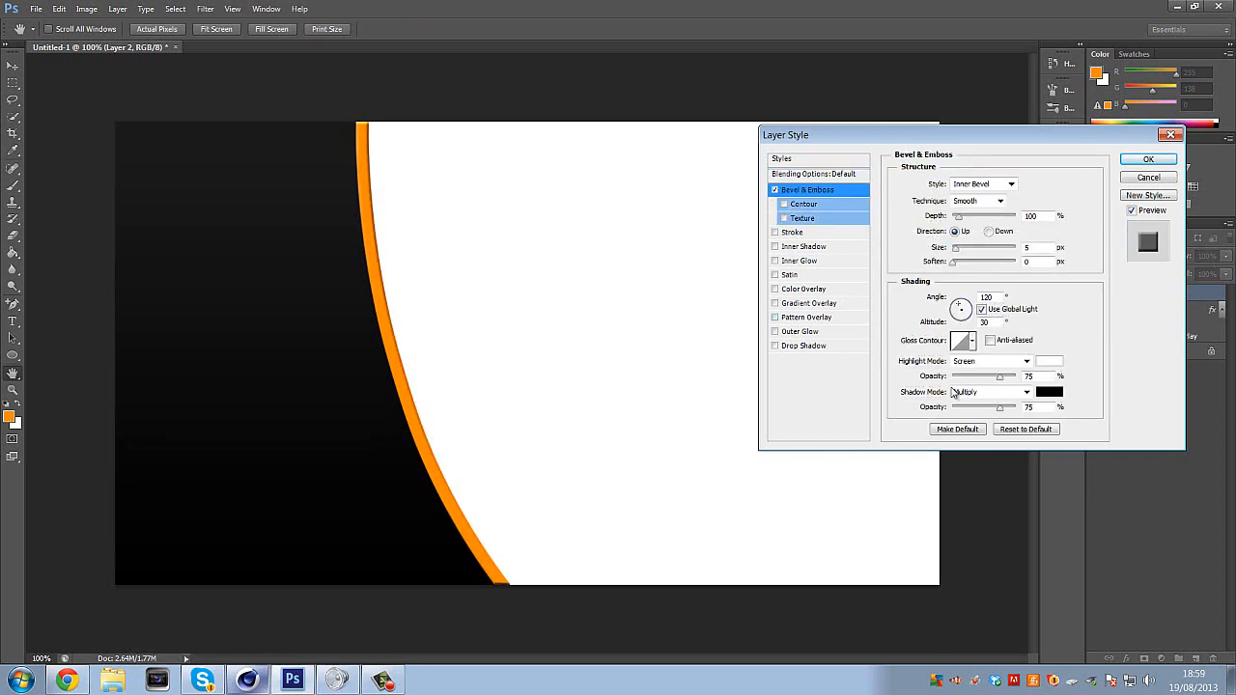
{"action": "mouse_move", "coordinate": [965, 223]}
{"action": "left_mouse_down"}
{"action": "mouse_move", "coordinate": [987, 222]}
{"action": "mouse_move", "coordinate": [951, 220]}
{"action": "left_mouse_up"}
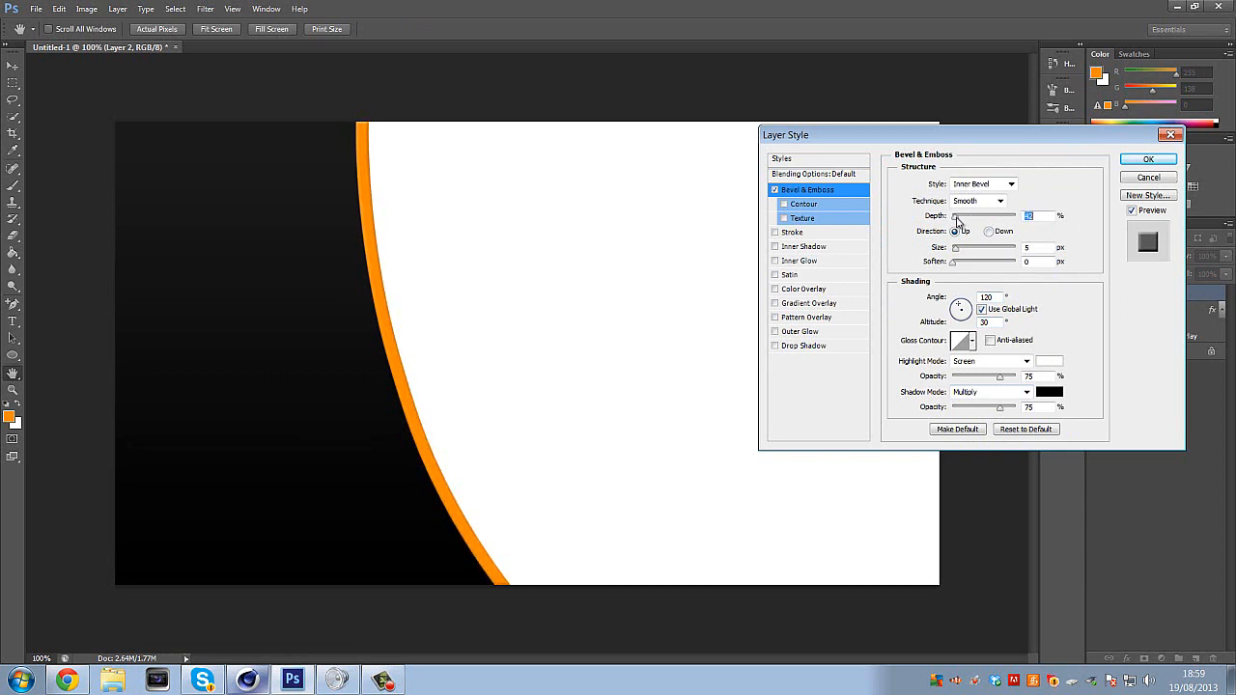
{"action": "left_click_drag", "start_coordinate": [998, 377], "coordinate": [976, 377]}
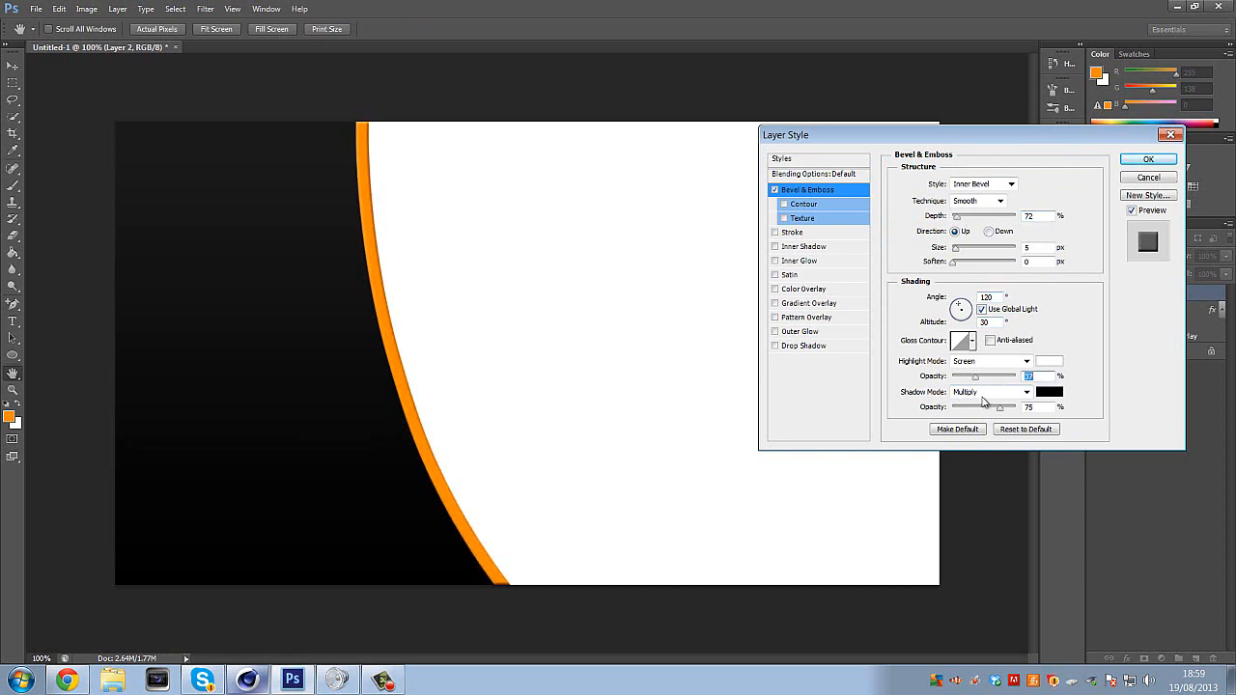
{"action": "left_click", "coordinate": [985, 392]}
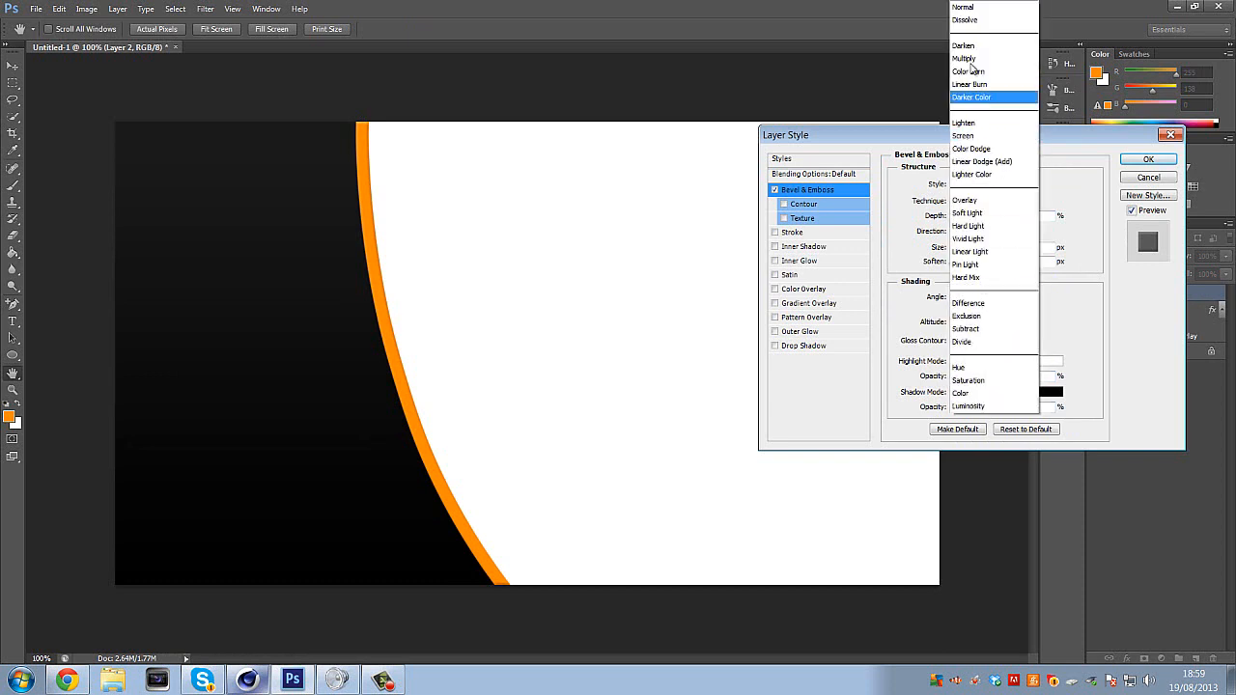
{"action": "left_click", "coordinate": [974, 8]}
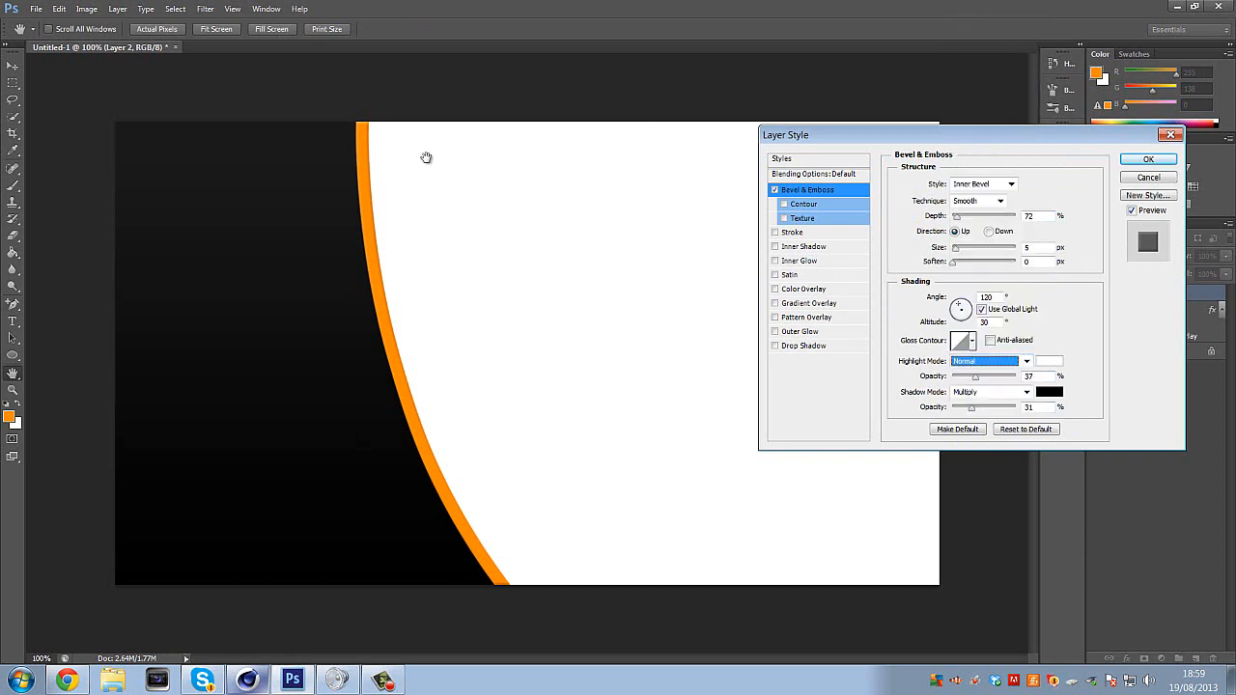
{"action": "left_click", "coordinate": [1153, 179]}
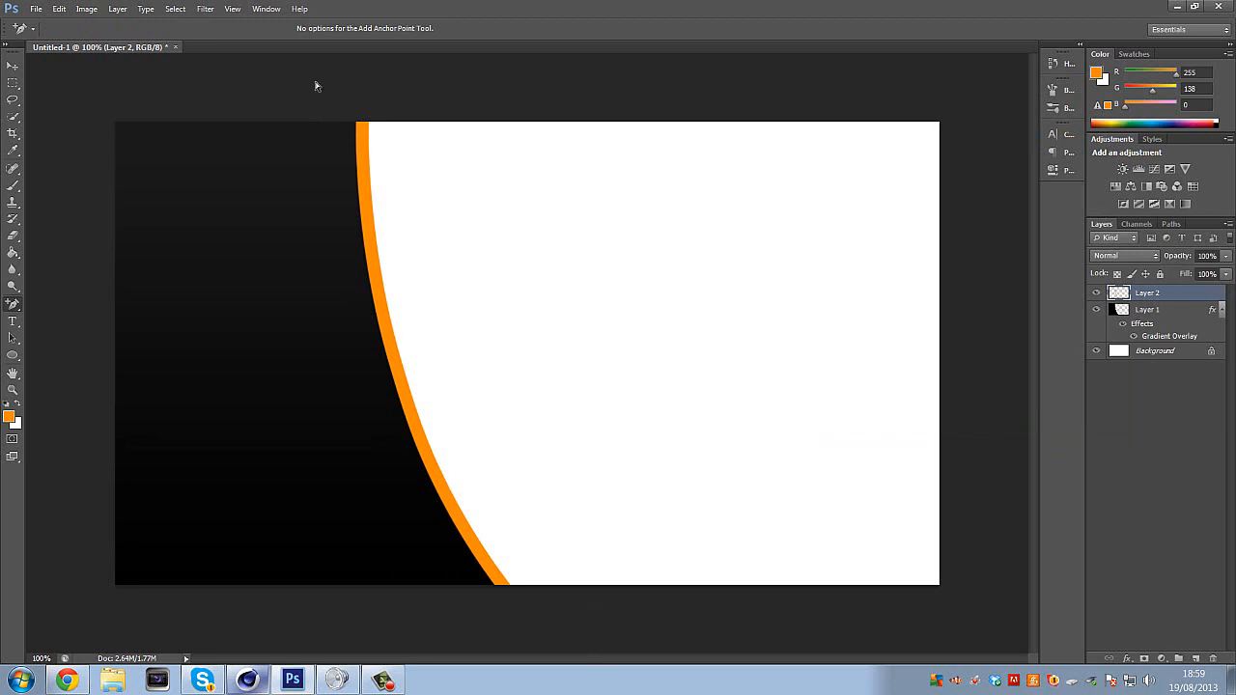
{"action": "right_click", "coordinate": [12, 304]}
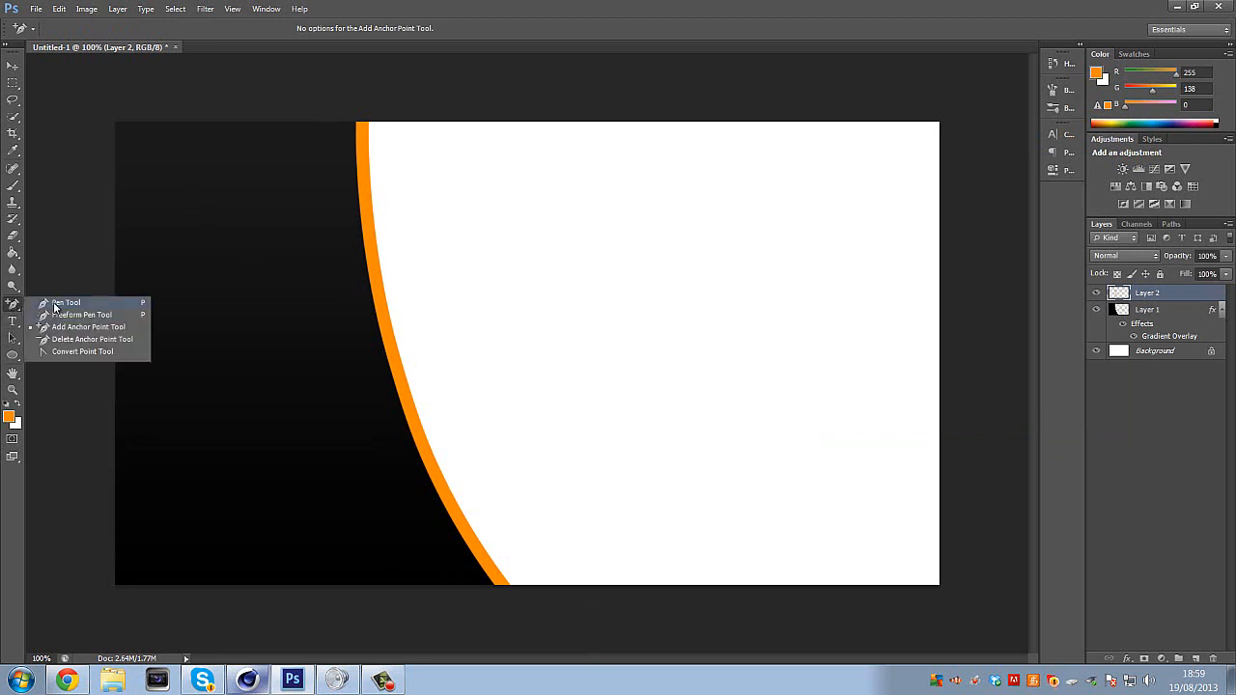
{"action": "left_click", "coordinate": [58, 303]}
{"action": "left_click", "coordinate": [358, 124]}
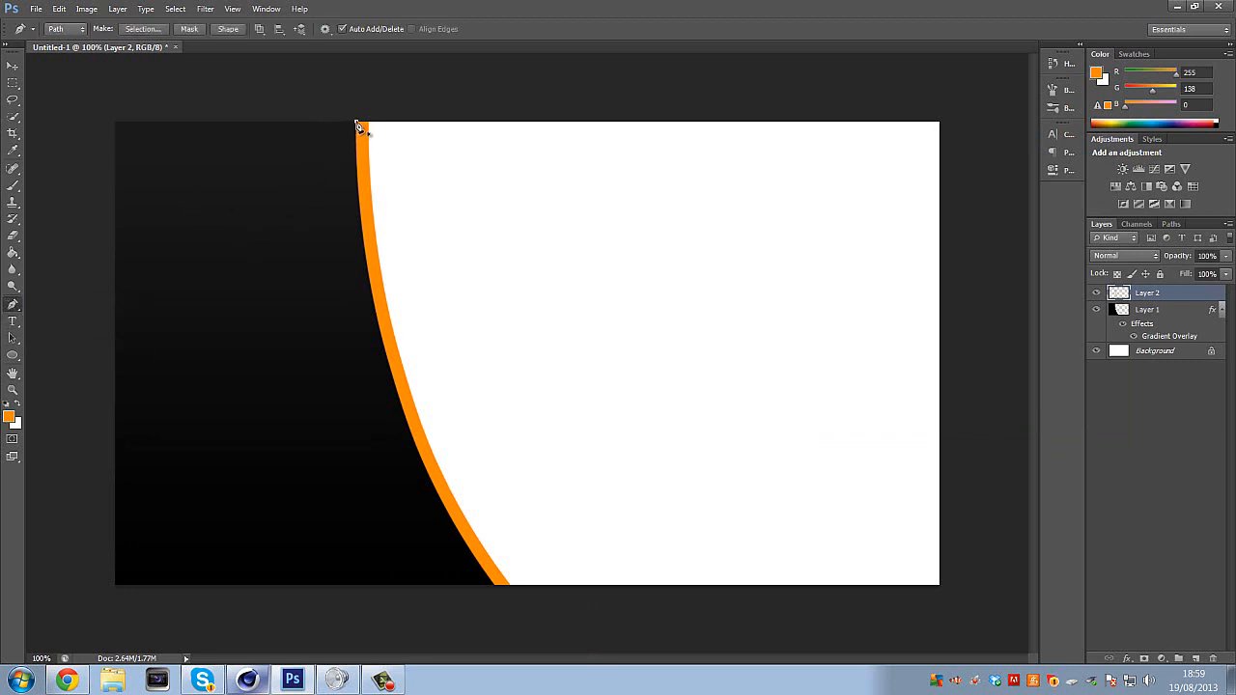
{"action": "left_click_drag", "start_coordinate": [495, 586], "coordinate": [609, 692]}
{"action": "key", "text": "ctrl+z"}
{"action": "key", "text": "ctrl+z"}
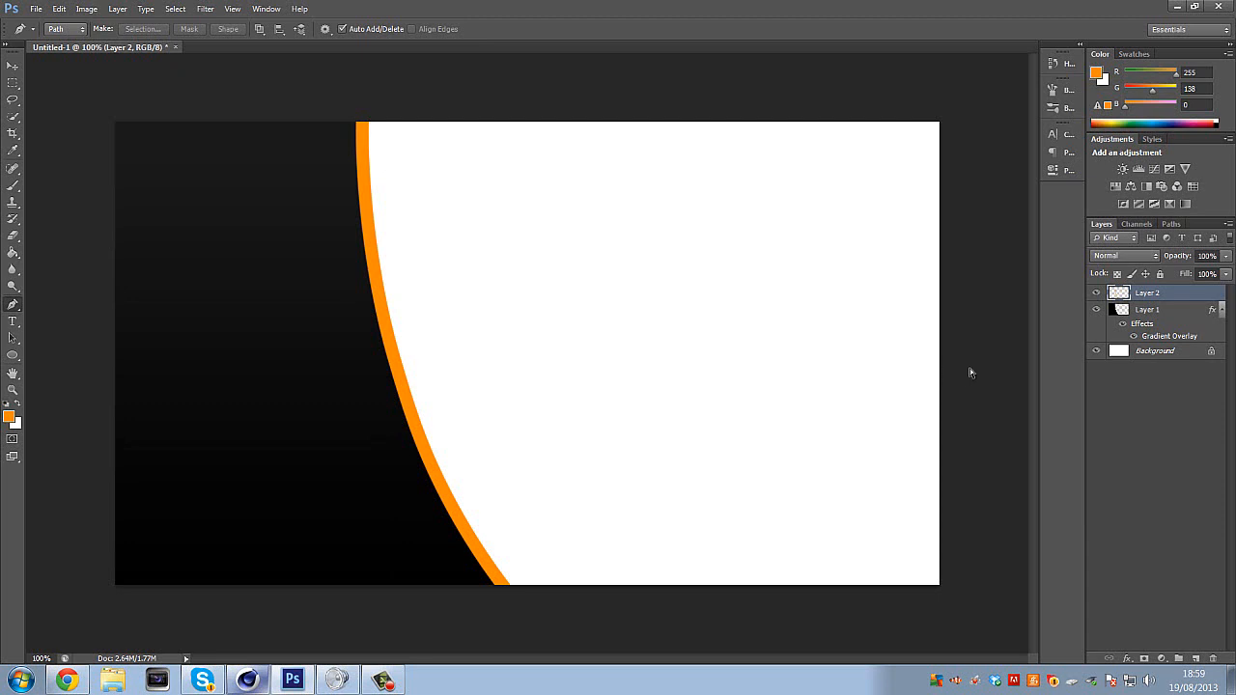
Load the orange stroke's outline as a selection and deselect it again.
{"action": "left_click", "coordinate": [1120, 309], "text": "ctrl"}
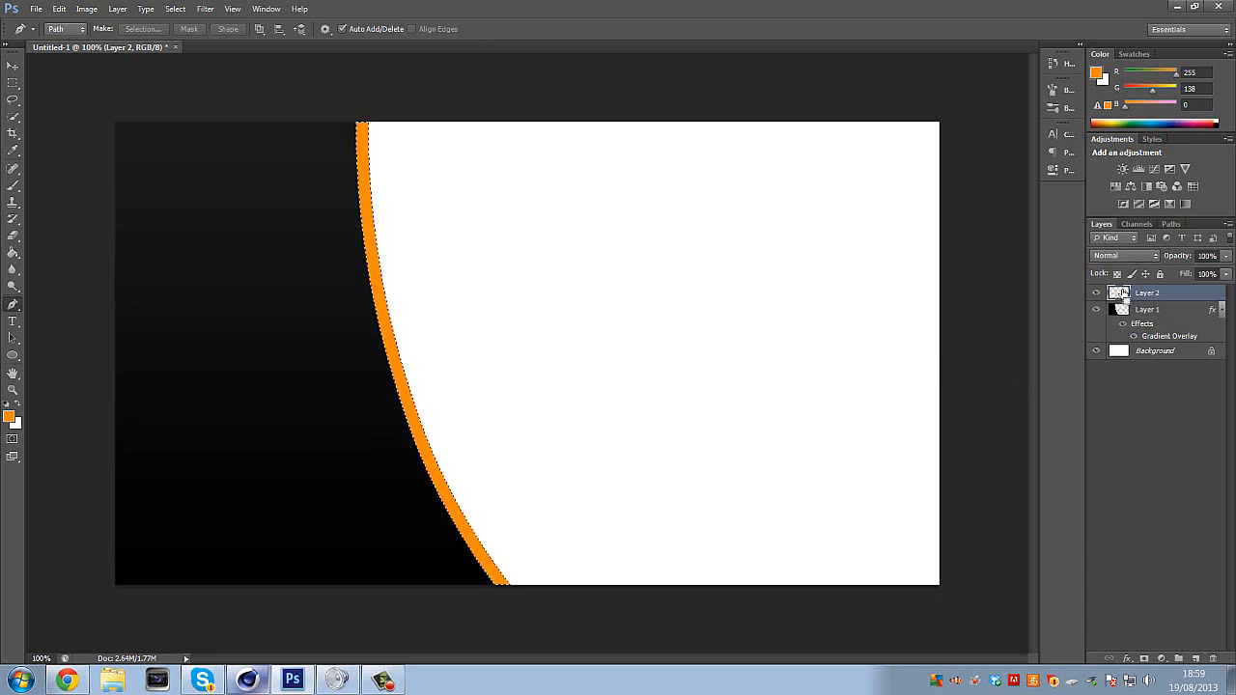
{"action": "left_click", "coordinate": [13, 65]}
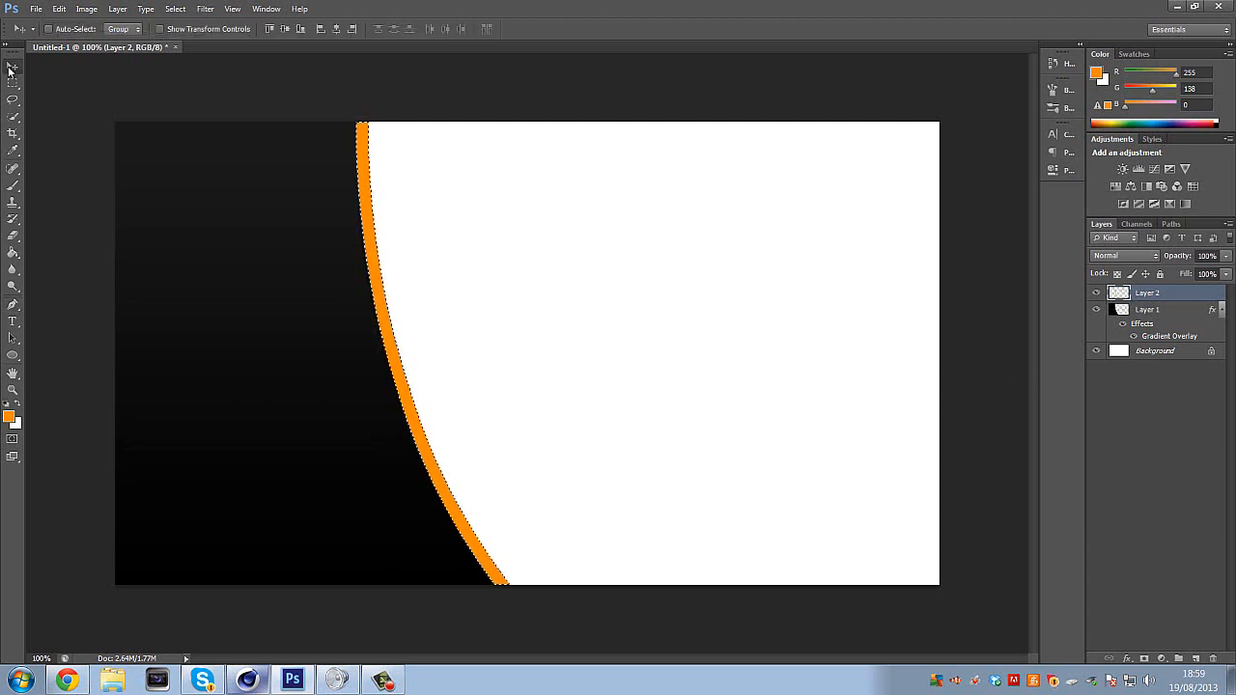
{"action": "left_click", "coordinate": [1144, 446]}
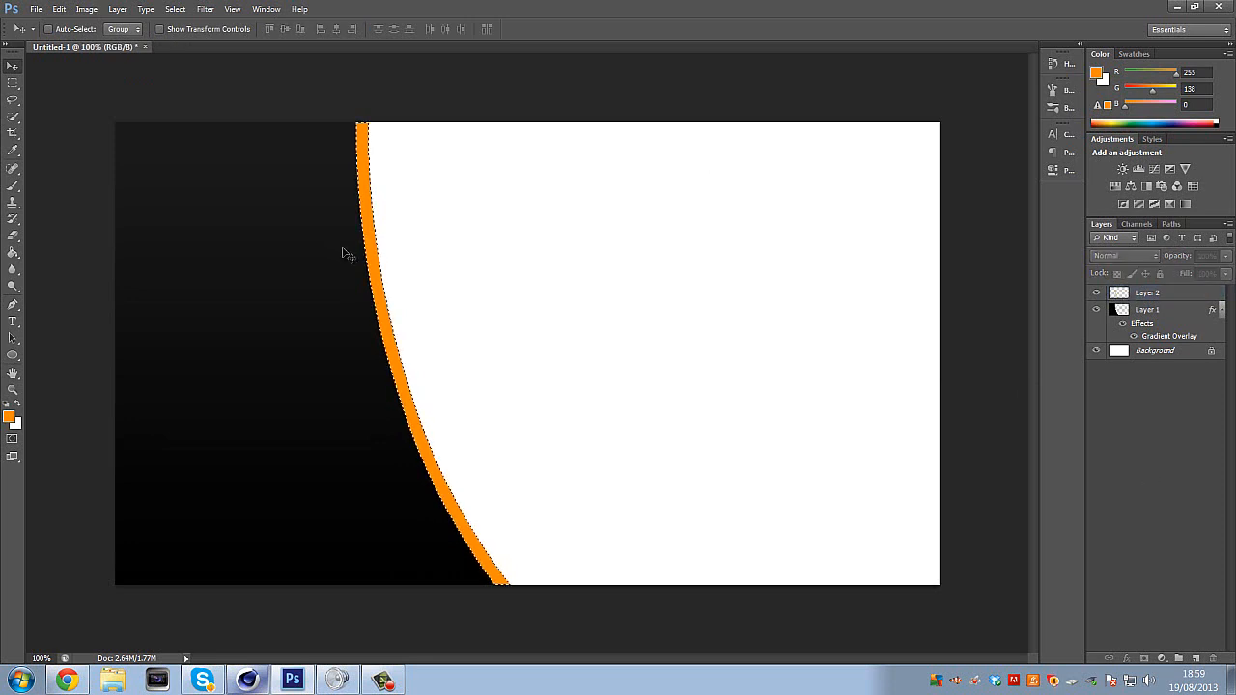
{"action": "left_click", "coordinate": [392, 276]}
{"action": "left_click", "coordinate": [606, 265]}
{"action": "right_click", "coordinate": [618, 264]}
{"action": "left_click", "coordinate": [13, 82]}
{"action": "left_click", "coordinate": [13, 82]}
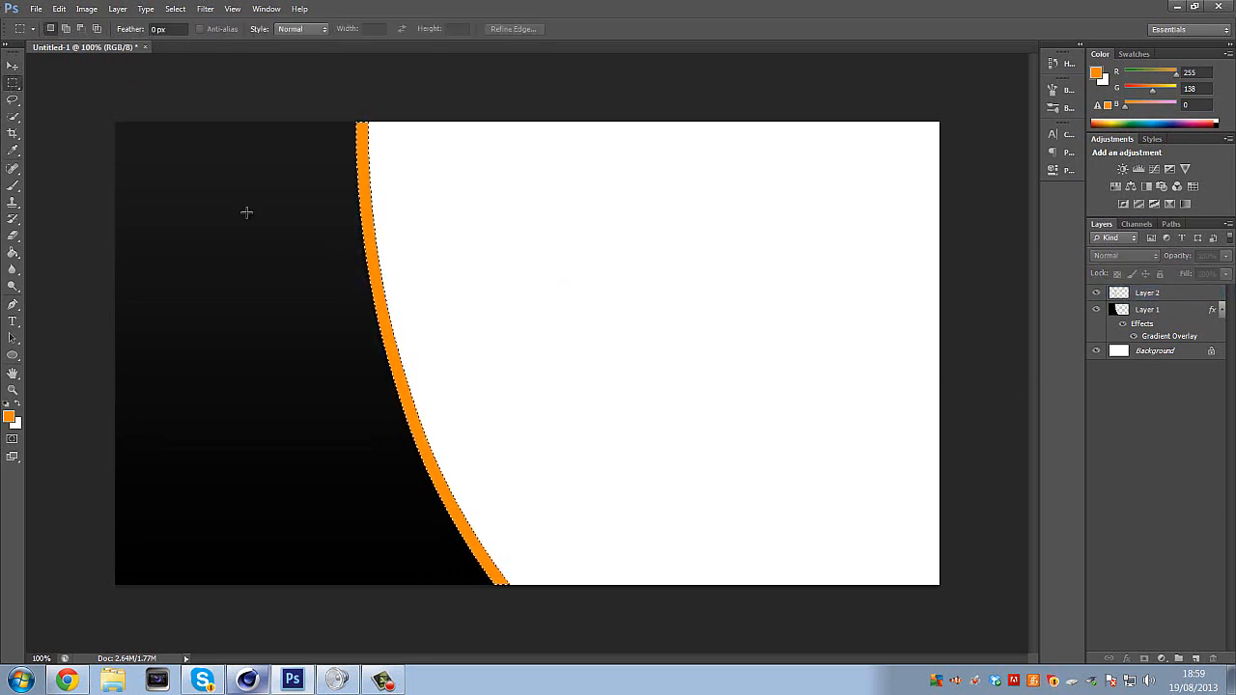
{"action": "right_click", "coordinate": [248, 213]}
{"action": "left_click", "coordinate": [287, 223]}
Draw a three-point curved Pen path along the boundary between the black panel and the orange stroke, from the canvas top to its bottom.
{"action": "left_click", "coordinate": [12, 304]}
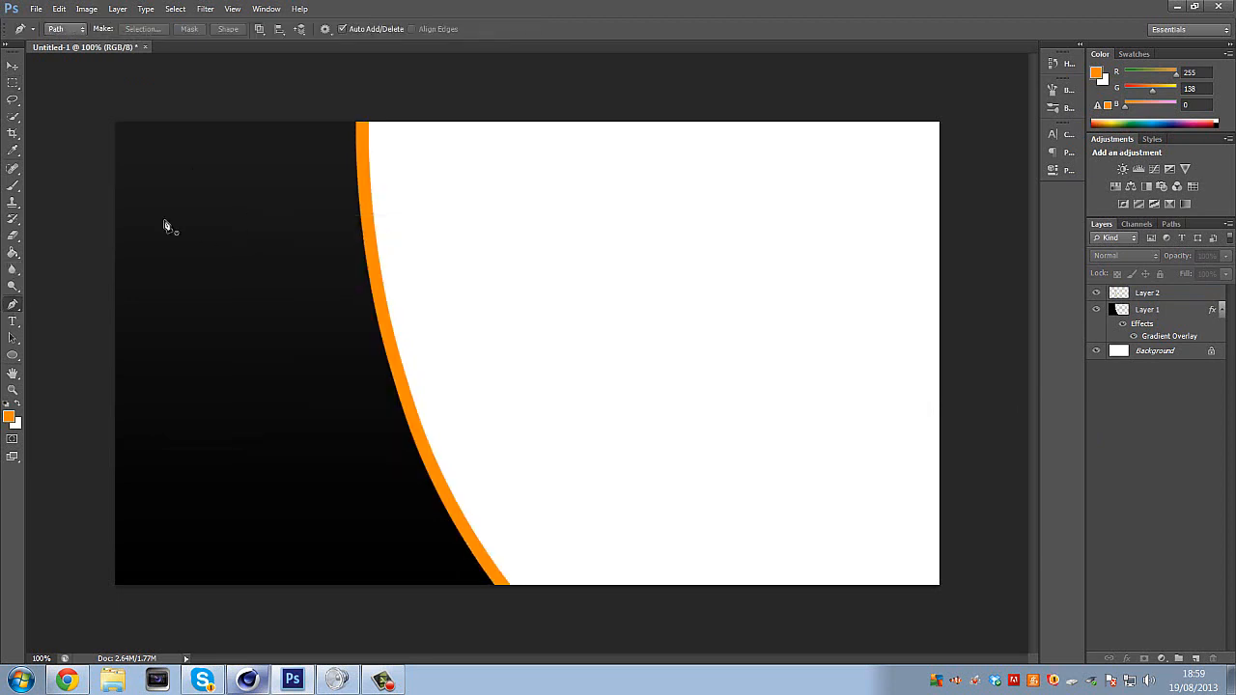
{"action": "left_click", "coordinate": [355, 123]}
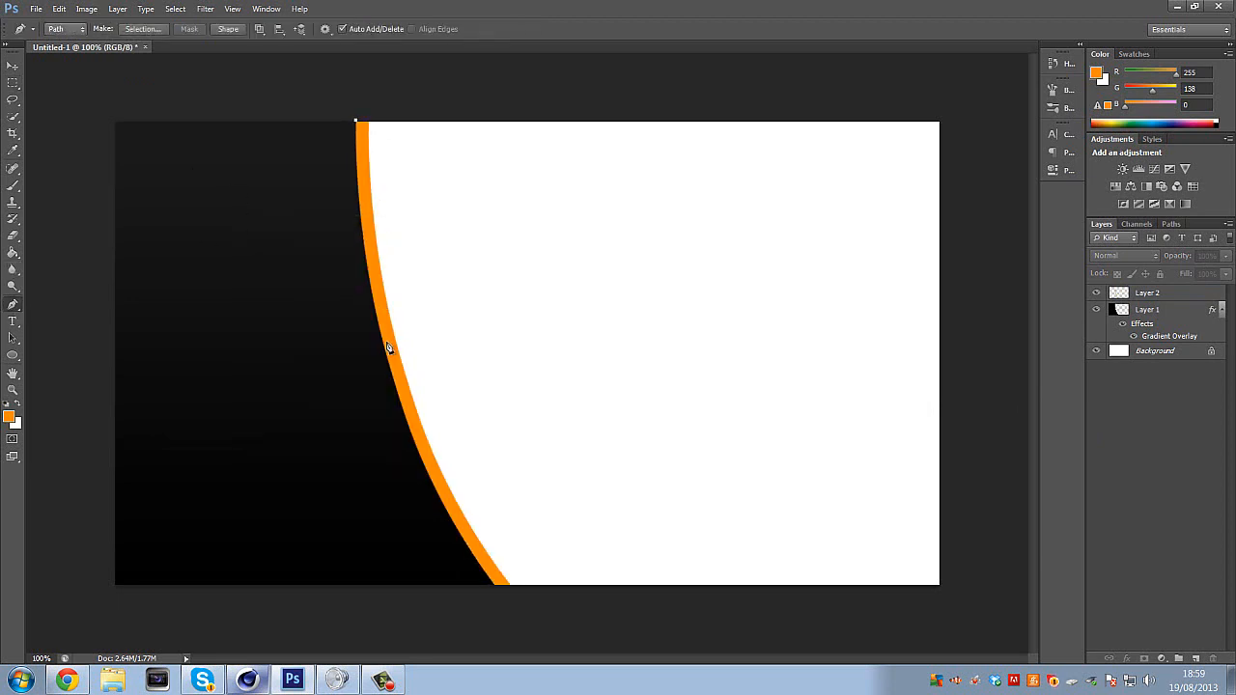
{"action": "left_click_drag", "start_coordinate": [406, 431], "coordinate": [413, 434]}
{"action": "left_click_drag", "start_coordinate": [495, 586], "coordinate": [514, 606]}
Add and adjust anchor points on the upper half of the path so it follows the orange stroke's inner edge.
{"action": "key", "text": "ctrl+plus"}
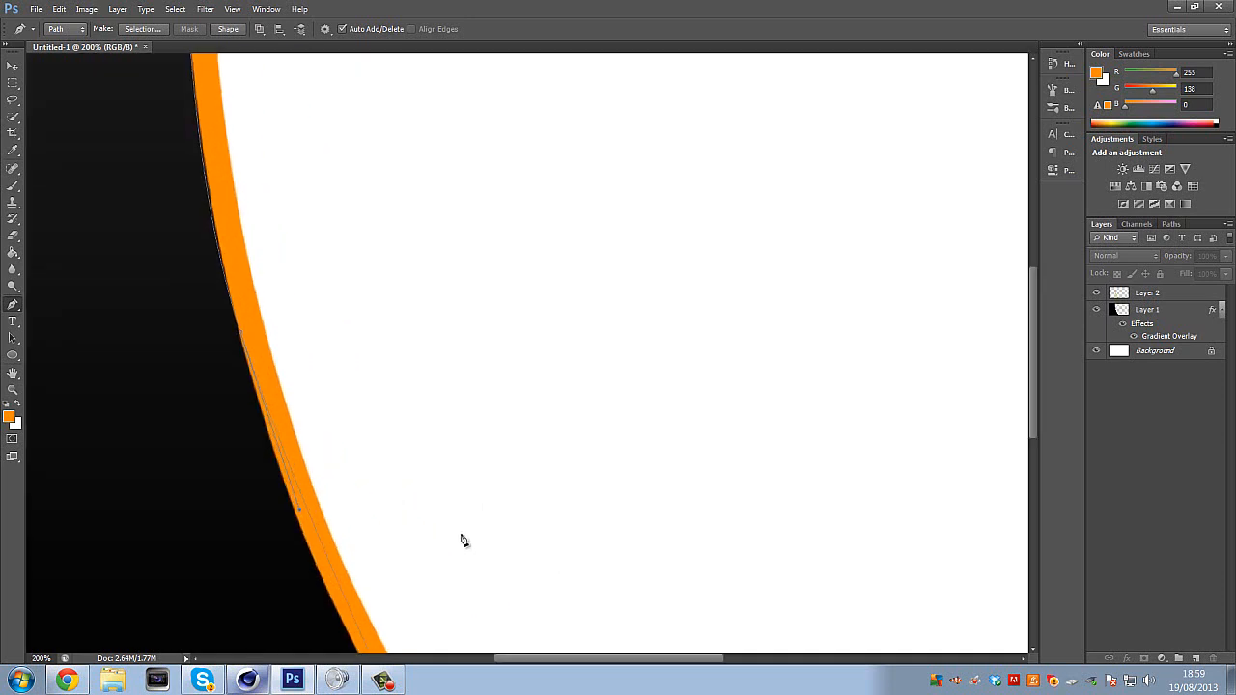
{"action": "left_click_drag", "start_coordinate": [11, 312], "coordinate": [50, 329]}
{"action": "left_click_drag", "start_coordinate": [242, 333], "coordinate": [295, 551]}
{"action": "scroll", "coordinate": [279, 467], "scroll_direction": "up", "scroll_amount": 4}
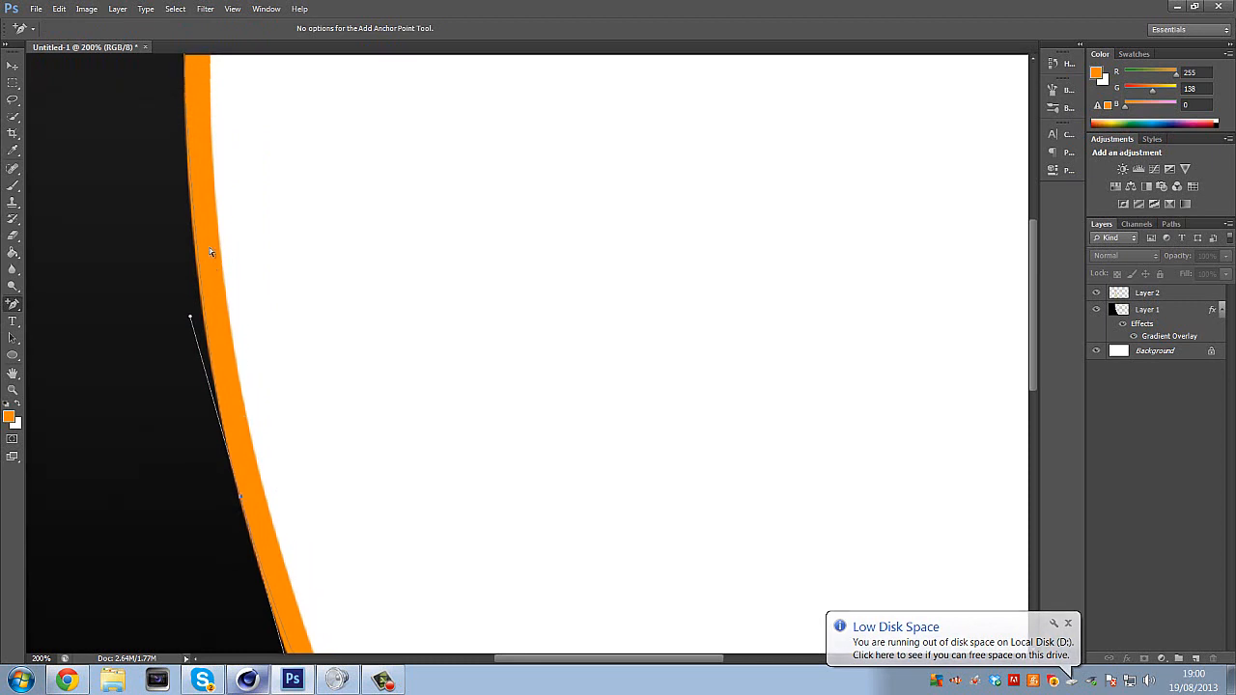
{"action": "scroll", "coordinate": [235, 376], "scroll_direction": "up", "scroll_amount": 3}
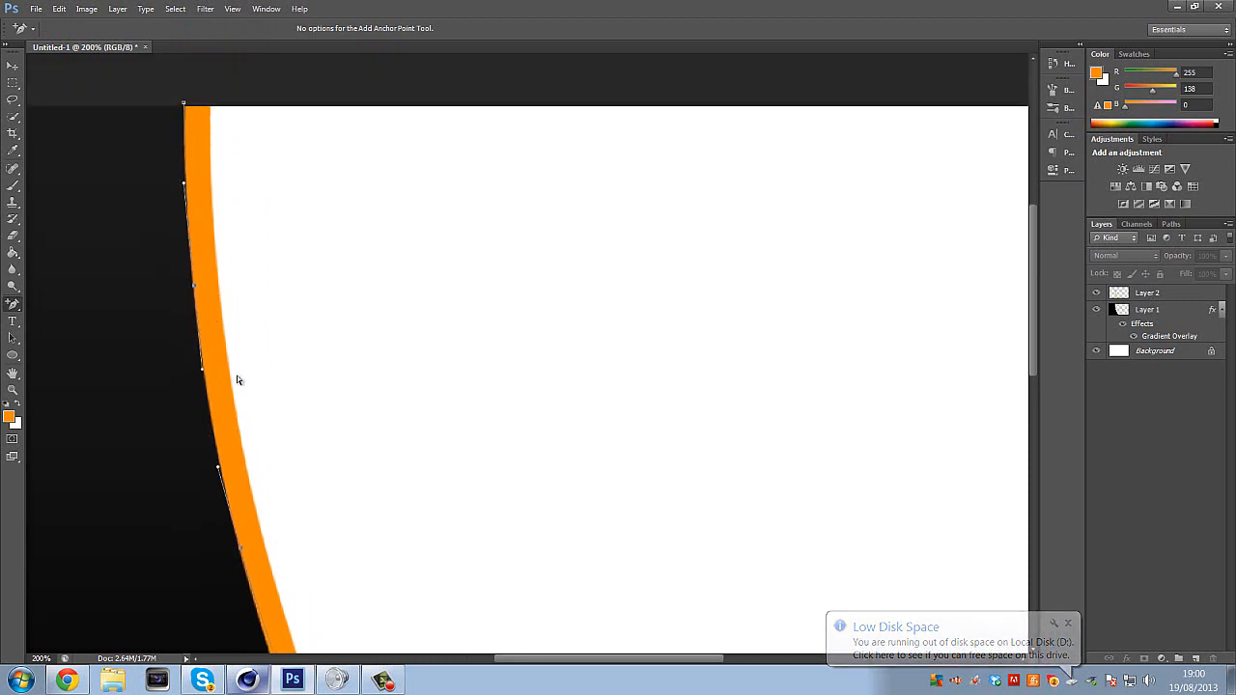
{"action": "left_click", "coordinate": [184, 245]}
{"action": "left_click_drag", "start_coordinate": [182, 244], "coordinate": [185, 243]}
Fit the lower half of the path to the orange stroke's inner edge by moving its end point and adding anchor points.
{"action": "scroll", "coordinate": [226, 315], "scroll_direction": "down", "scroll_amount": 10}
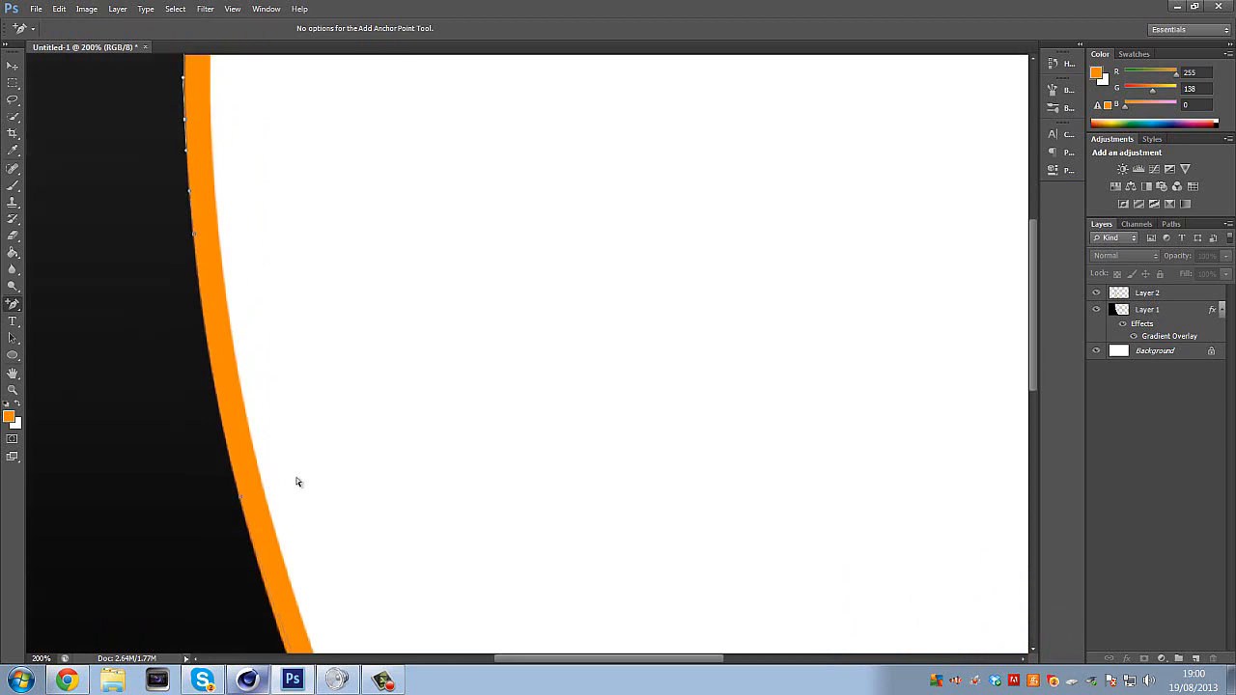
{"action": "scroll", "coordinate": [368, 544], "scroll_direction": "down", "scroll_amount": 6}
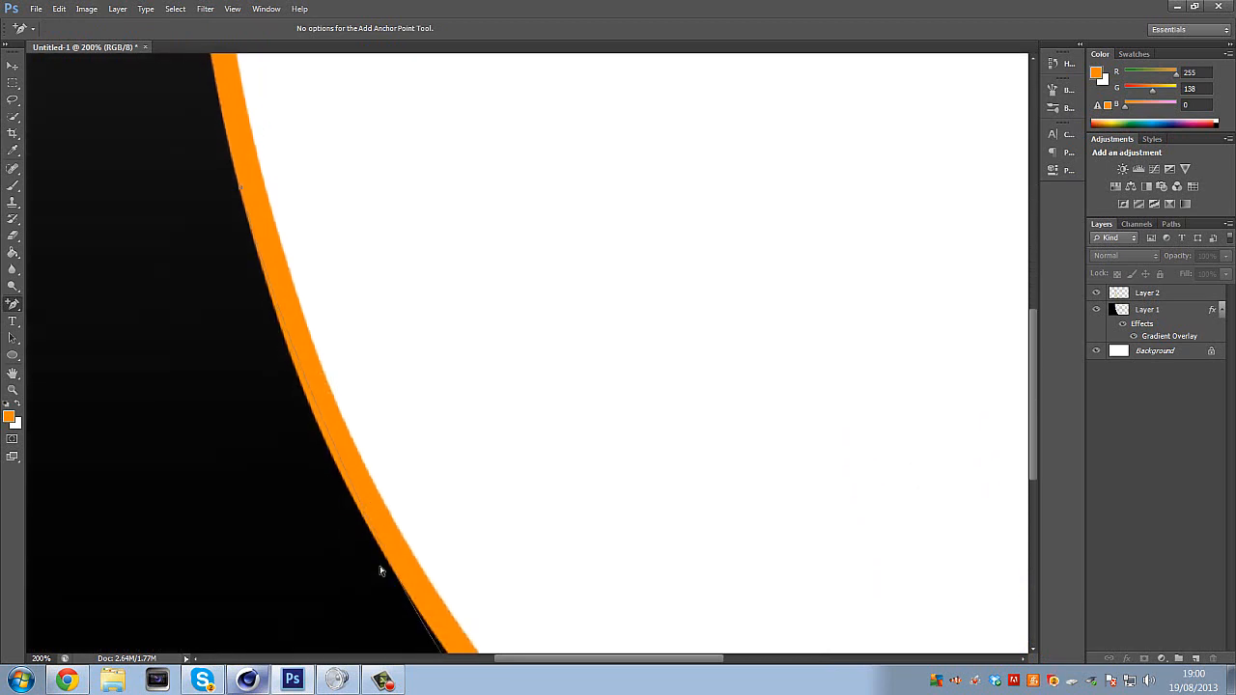
{"action": "left_click", "coordinate": [465, 540]}
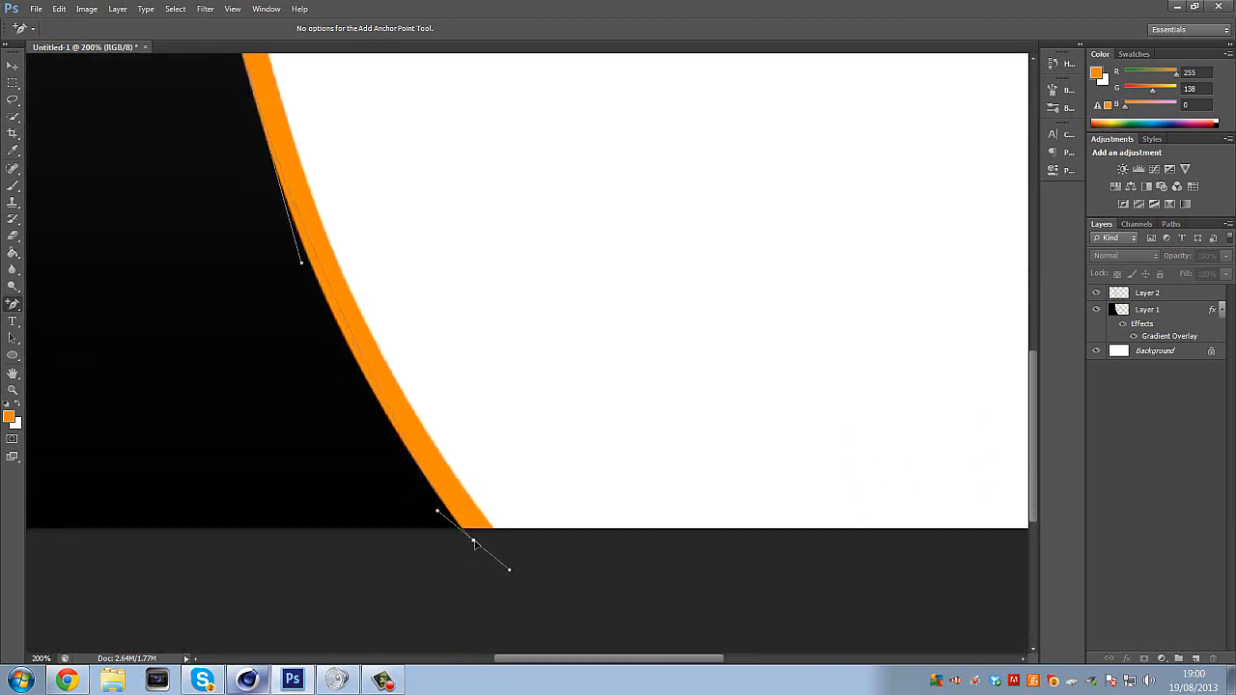
{"action": "left_click", "coordinate": [357, 345]}
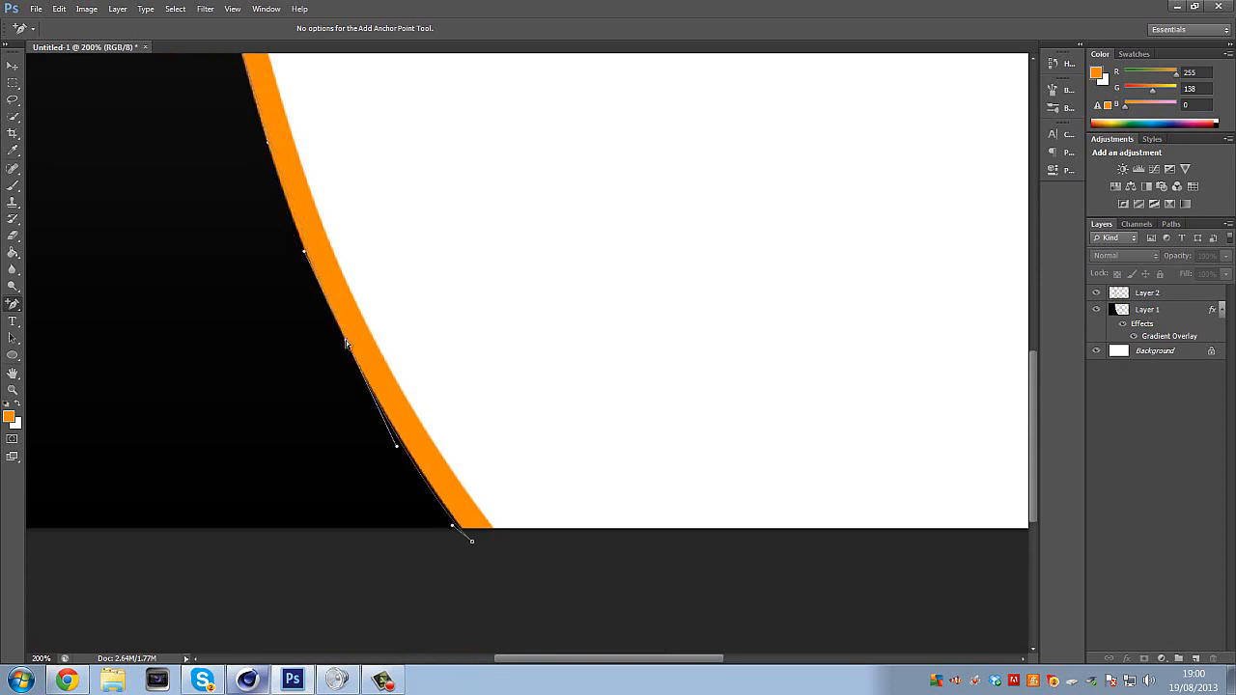
{"action": "scroll", "coordinate": [337, 382], "scroll_direction": "up", "scroll_amount": 4}
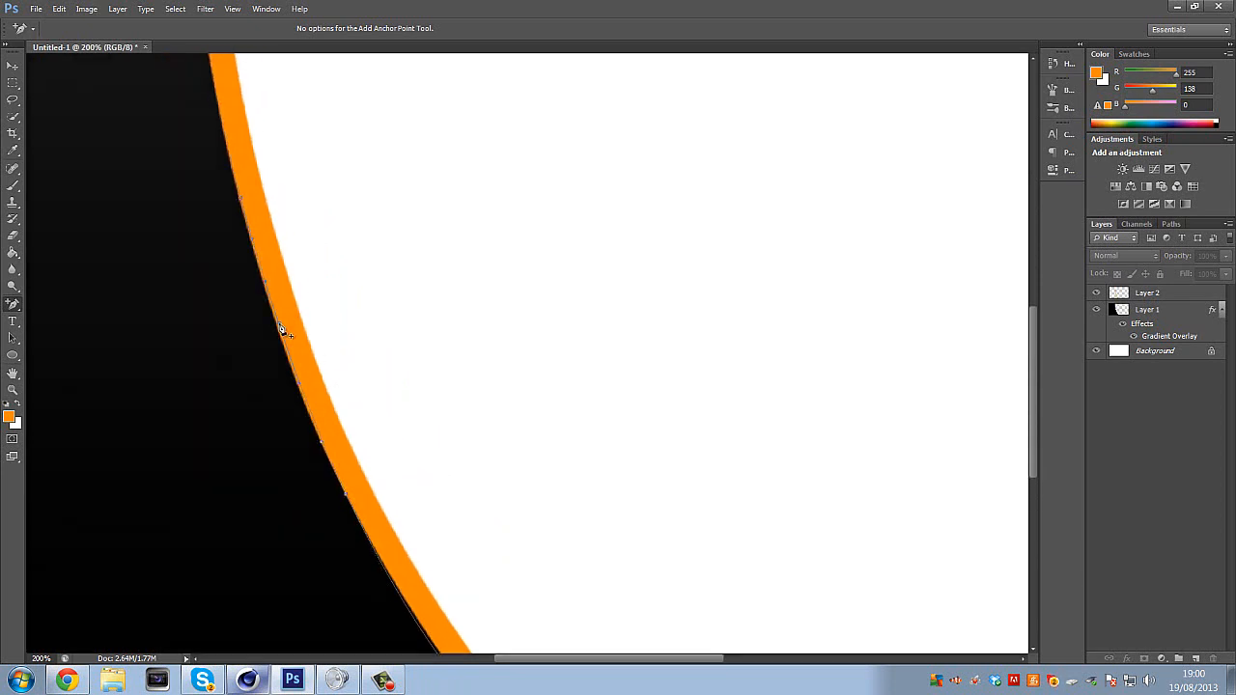
{"action": "scroll", "coordinate": [287, 386], "scroll_direction": "up", "scroll_amount": 2}
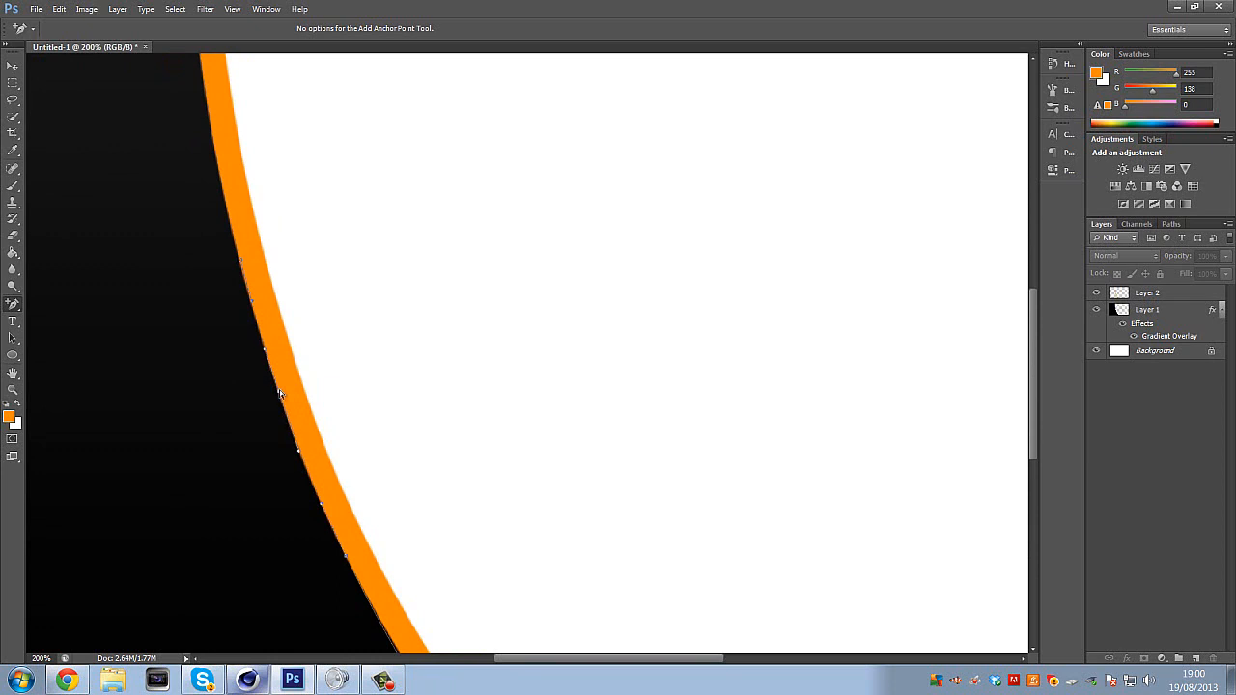
{"action": "scroll", "coordinate": [279, 389], "scroll_direction": "up", "scroll_amount": 5}
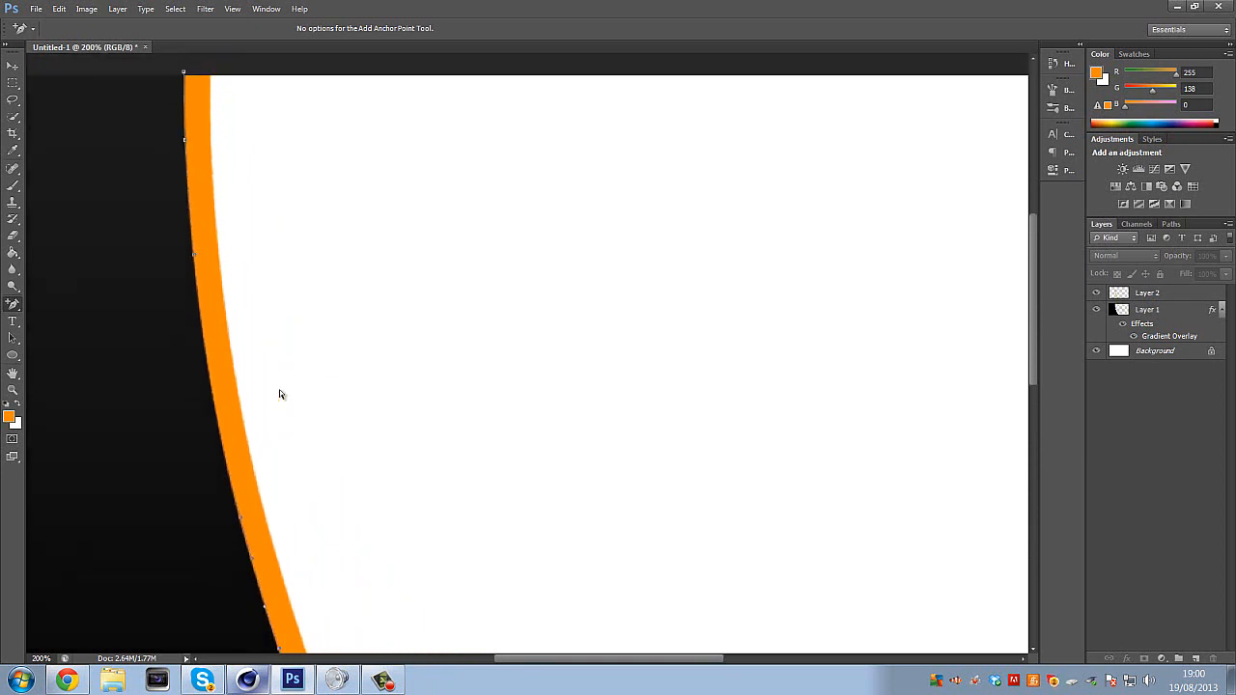
Nudge the path's lower end just past the canvas and extend the handle at its upper end above the canvas.
{"action": "key", "text": "ctrl+minus"}
{"action": "key", "text": "ctrl+minus"}
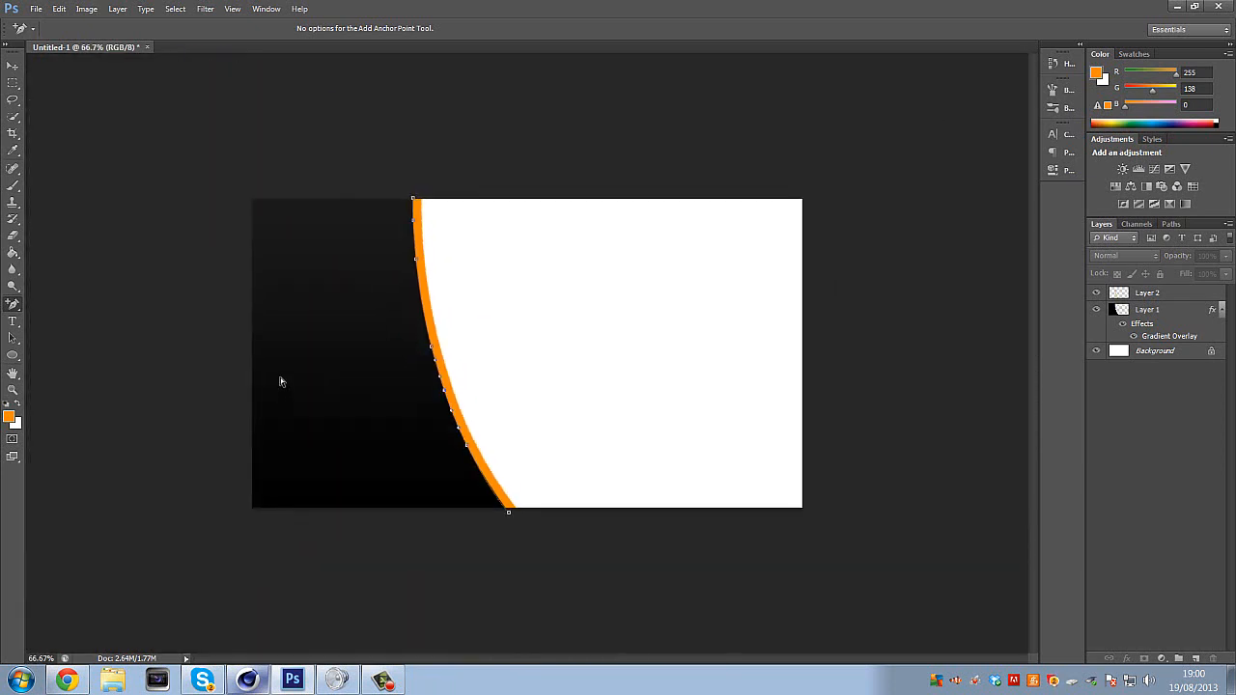
{"action": "key", "text": "ctrl+plus"}
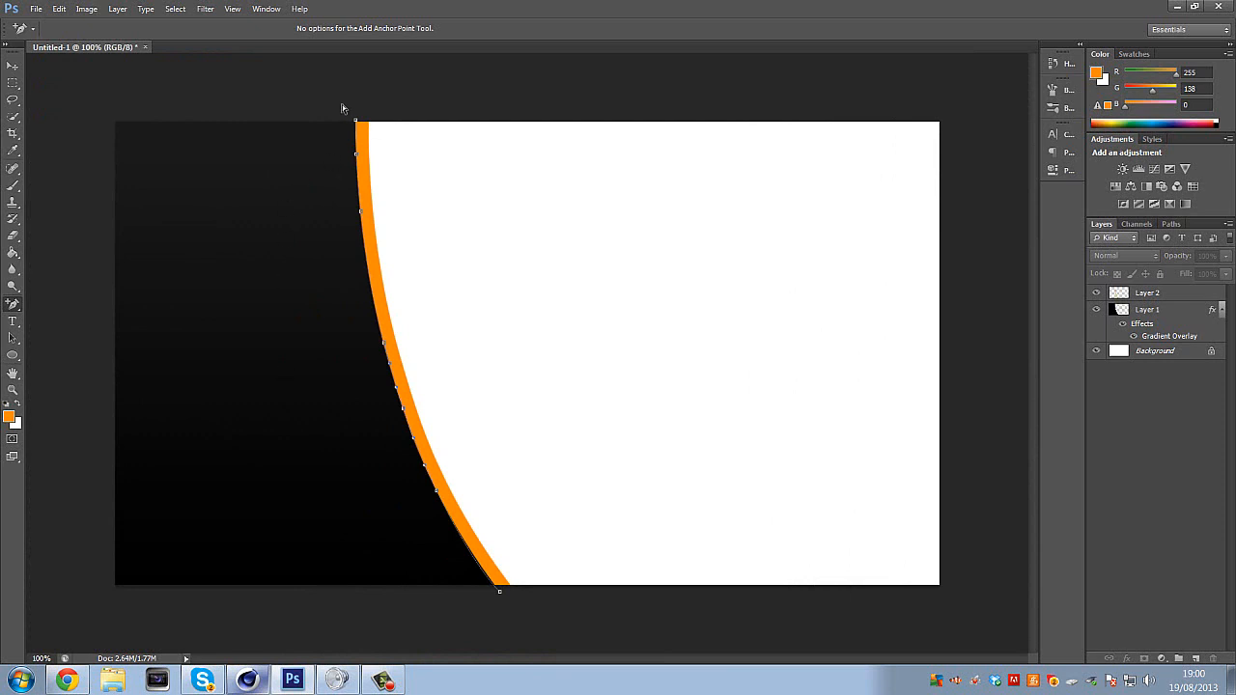
{"action": "left_click", "coordinate": [499, 589]}
{"action": "left_click_drag", "start_coordinate": [501, 590], "coordinate": [504, 593]}
{"action": "left_click_drag", "start_coordinate": [357, 125], "coordinate": [356, 97]}
Set the foreground color to black 000000.
{"action": "left_click", "coordinate": [9, 418]}
{"action": "left_click_drag", "start_coordinate": [526, 322], "coordinate": [387, 380]}
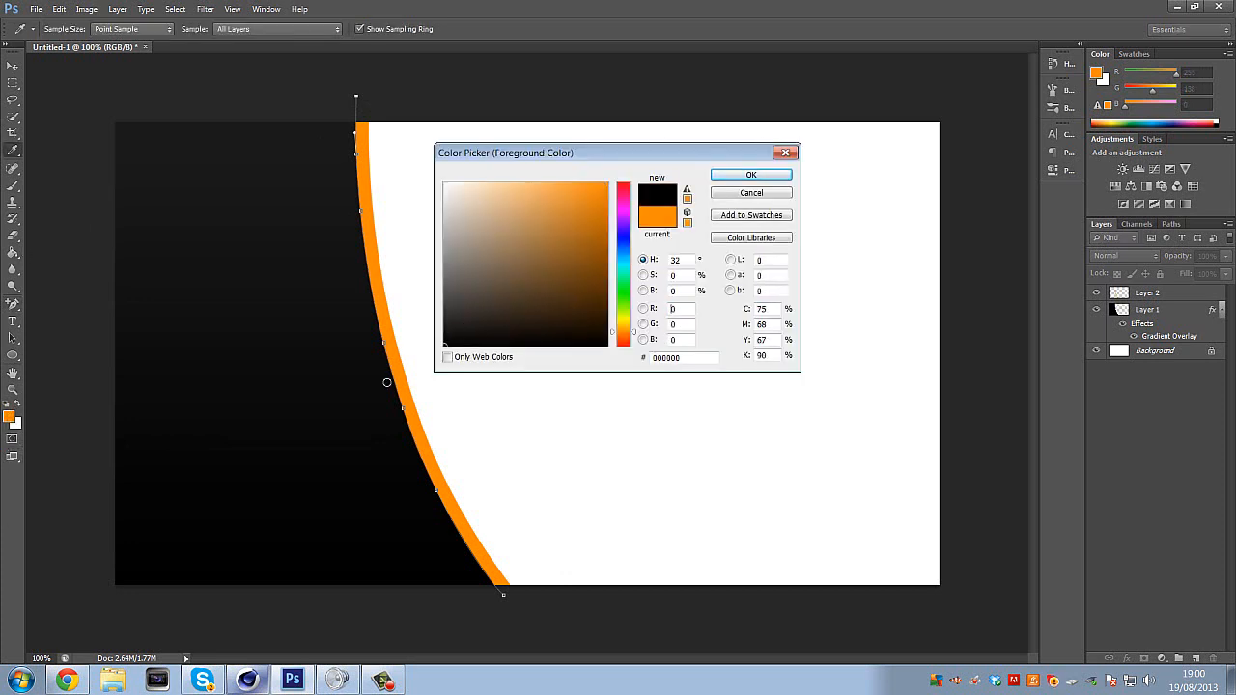
{"action": "left_click", "coordinate": [754, 177]}
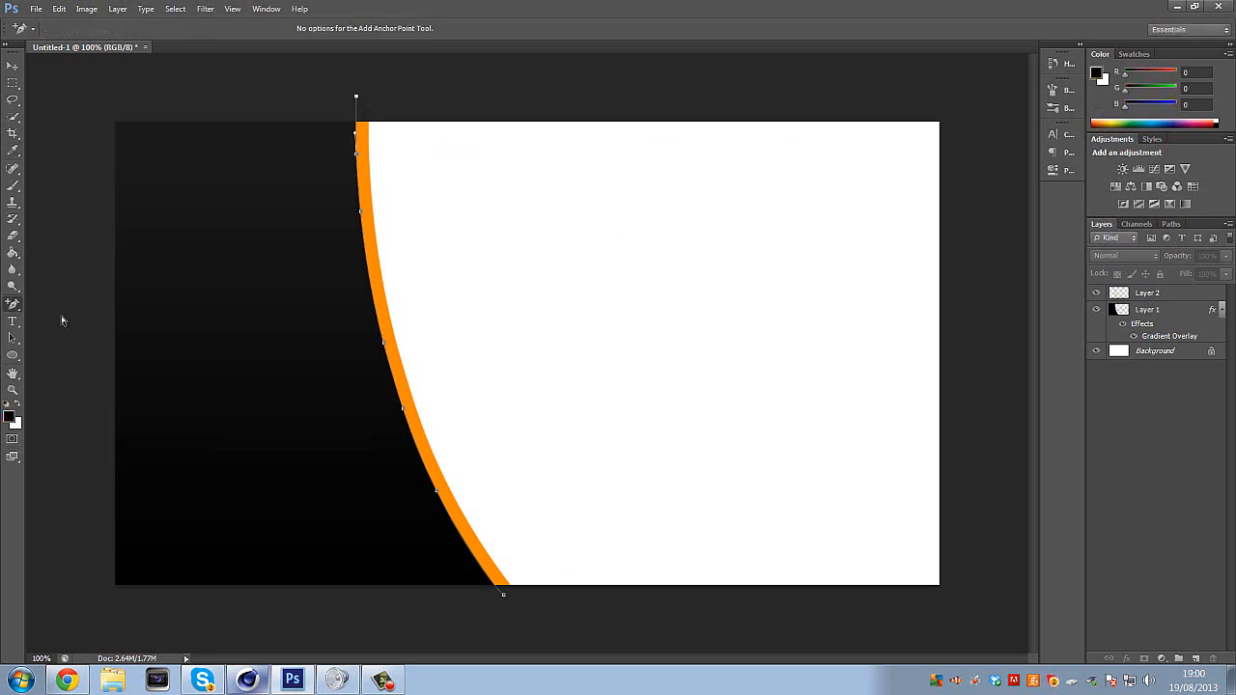
Set up the Brush tool with 0% hardness and a 30 px size.
{"action": "left_click", "coordinate": [13, 186]}
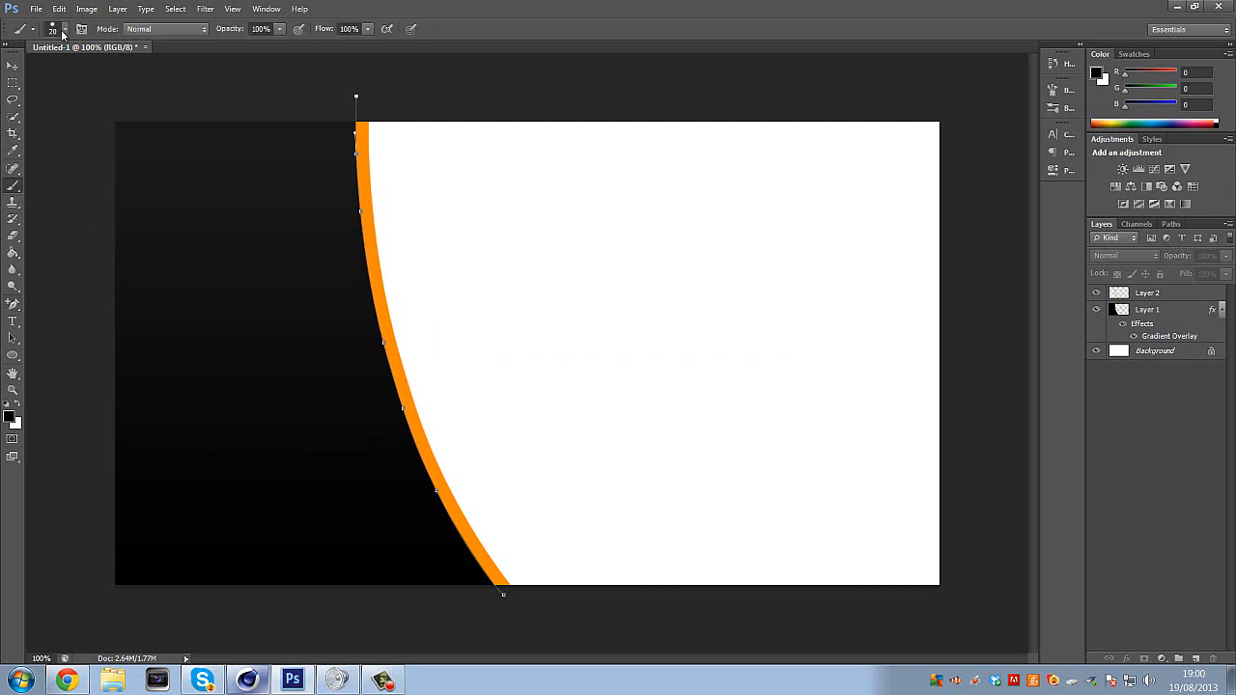
{"action": "left_click", "coordinate": [62, 29]}
{"action": "left_click_drag", "start_coordinate": [43, 98], "coordinate": [19, 104]}
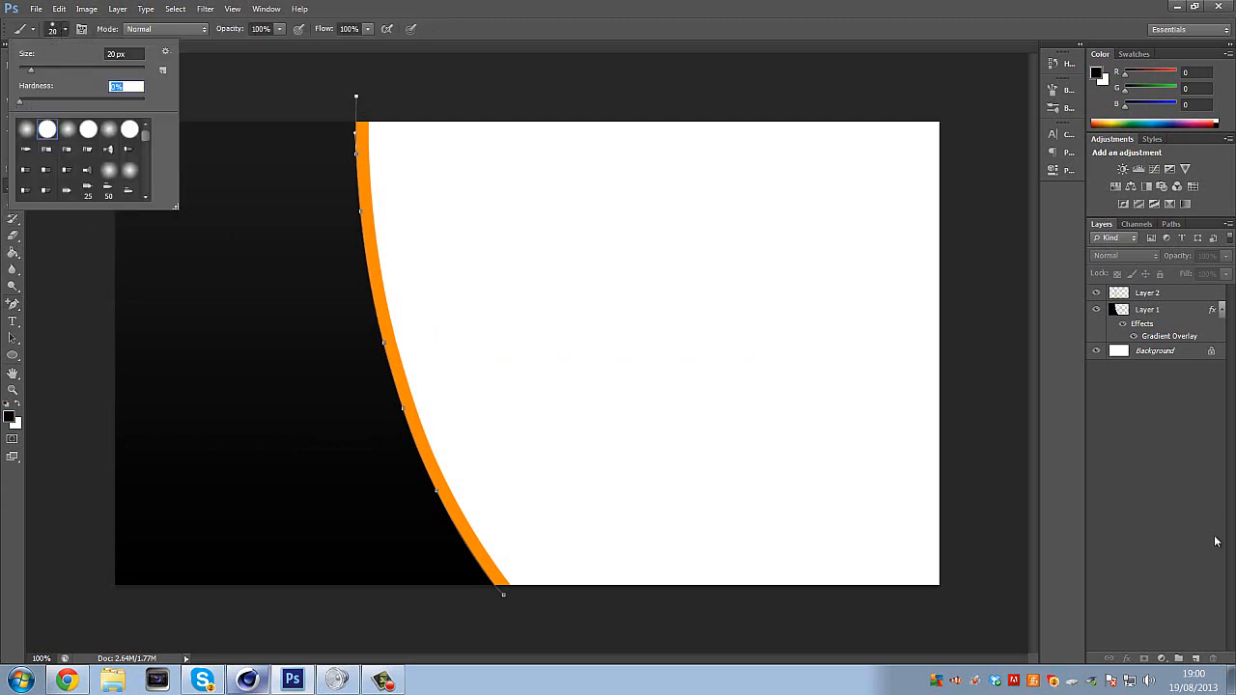
{"action": "left_click", "coordinate": [1149, 295]}
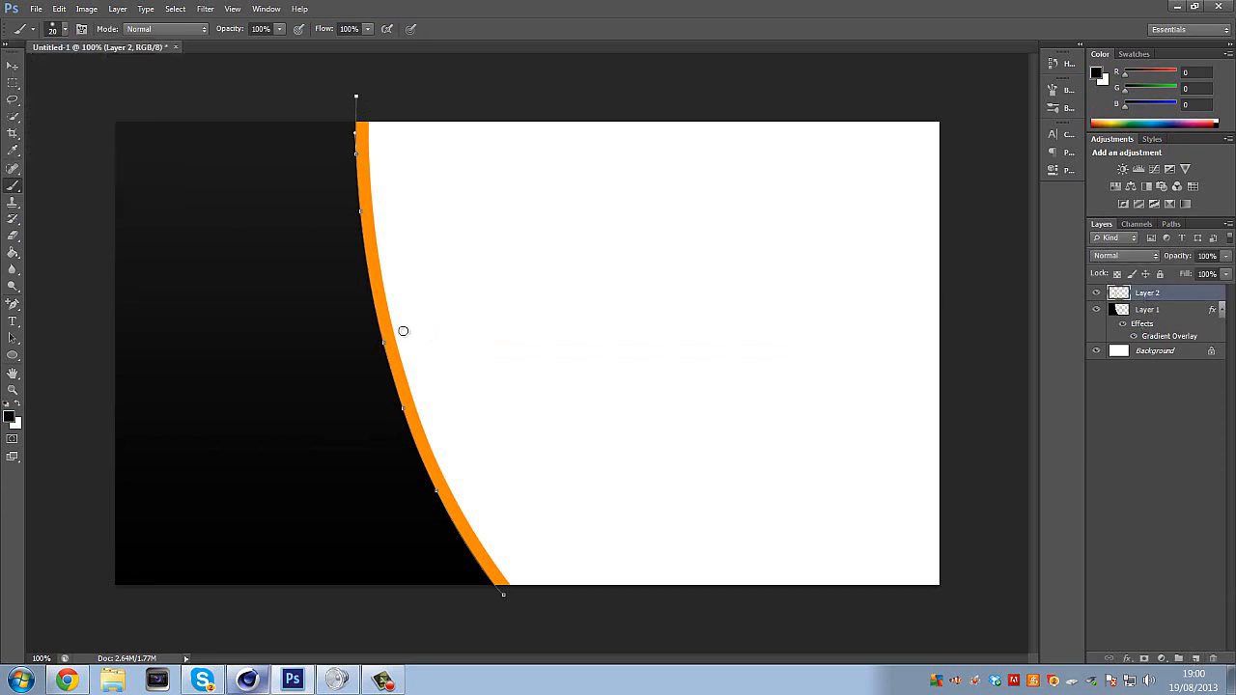
{"action": "left_click", "coordinate": [64, 29]}
{"action": "left_click_drag", "start_coordinate": [132, 54], "coordinate": [99, 55]}
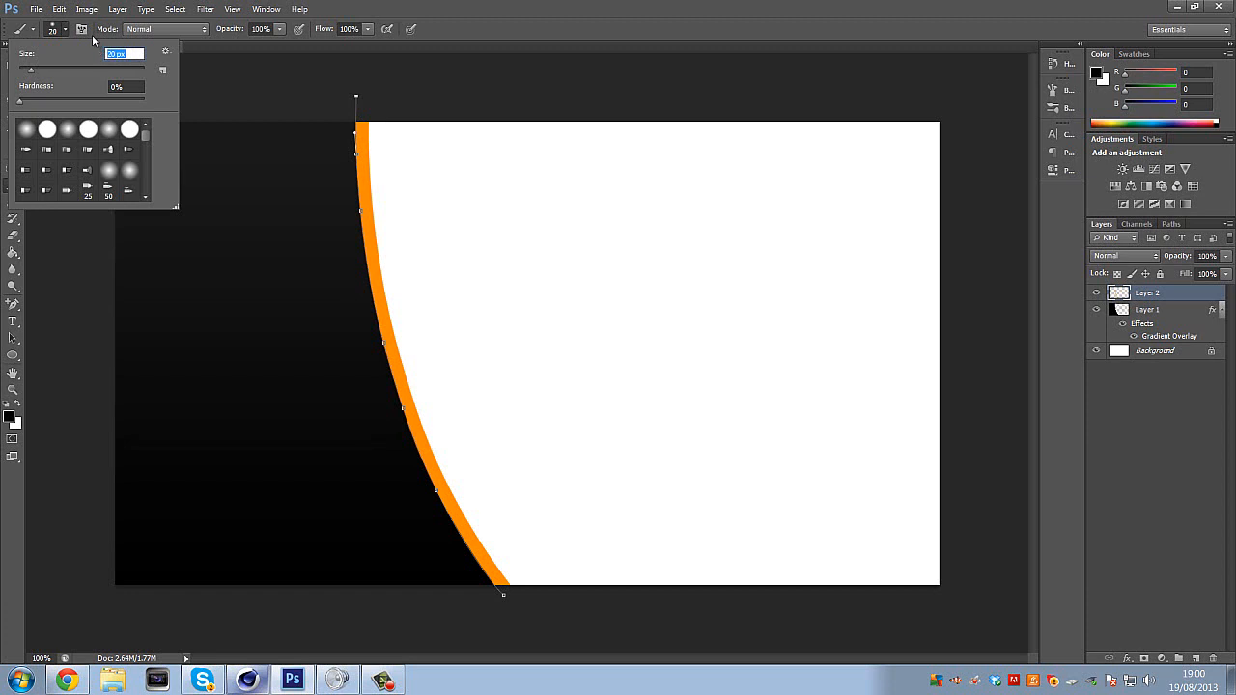
{"action": "type", "text": "30"}
{"action": "key", "text": "Return"}
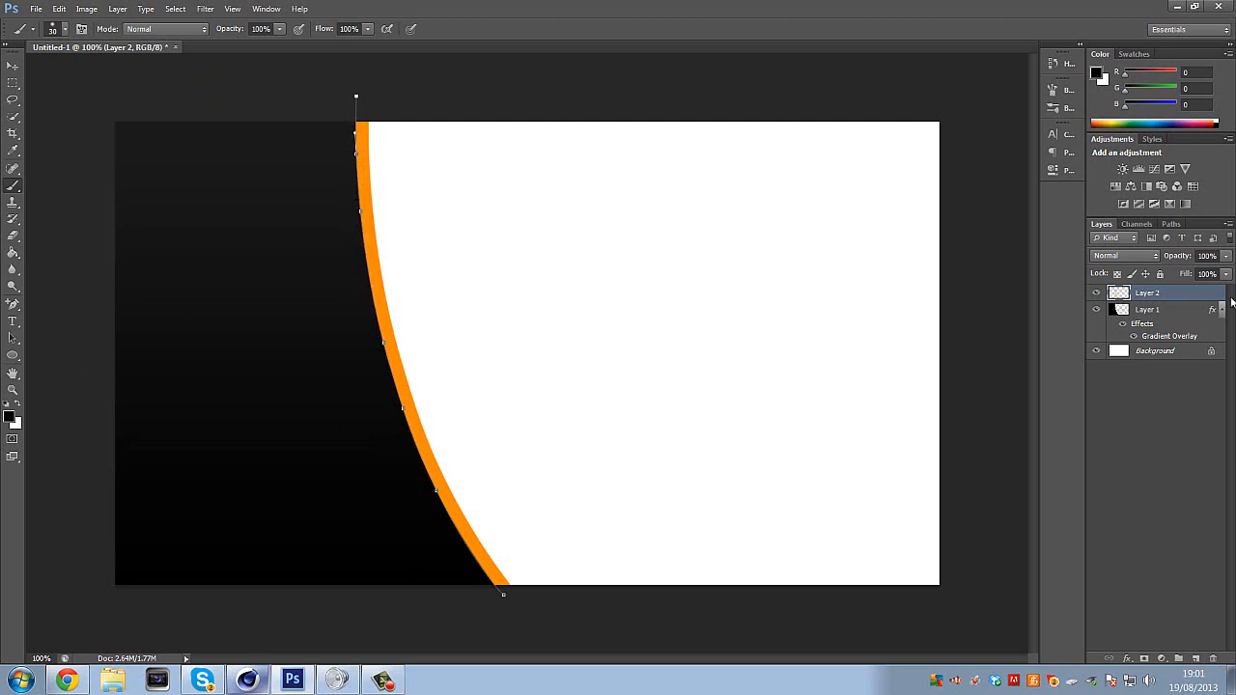
Add a new layer, stroke the path on it with the brush without simulated pressure, and hide the path.
{"action": "left_click", "coordinate": [1196, 658]}
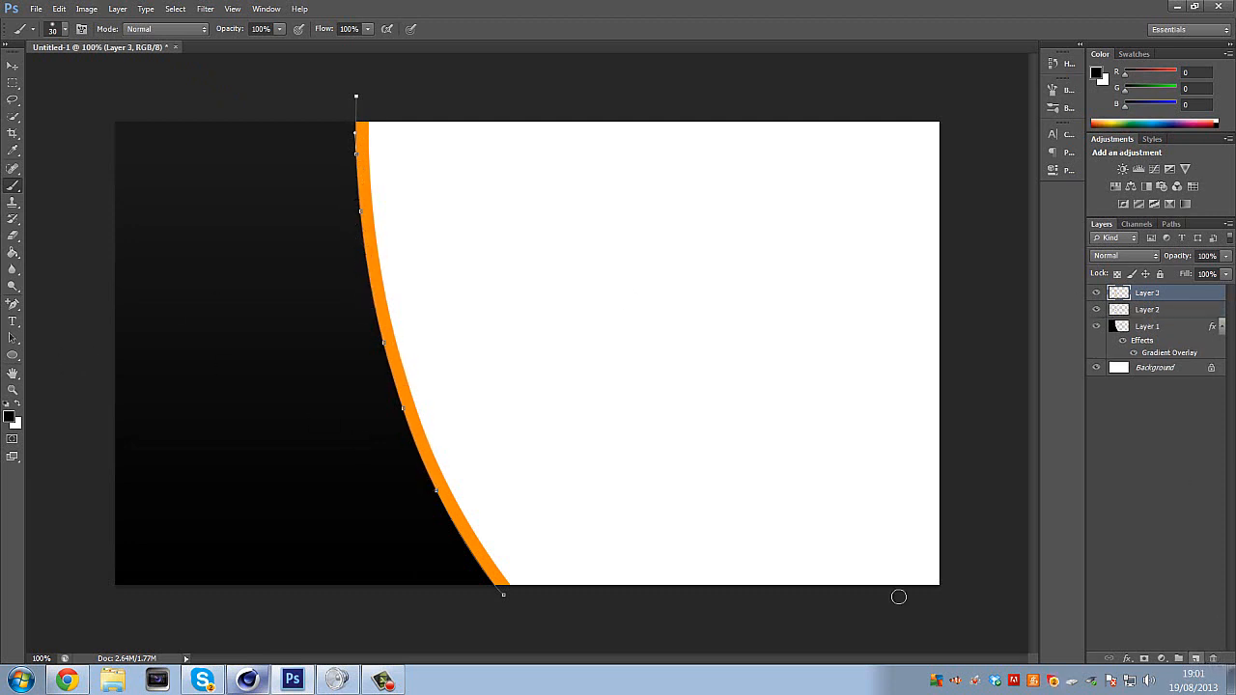
{"action": "left_click", "coordinate": [15, 302]}
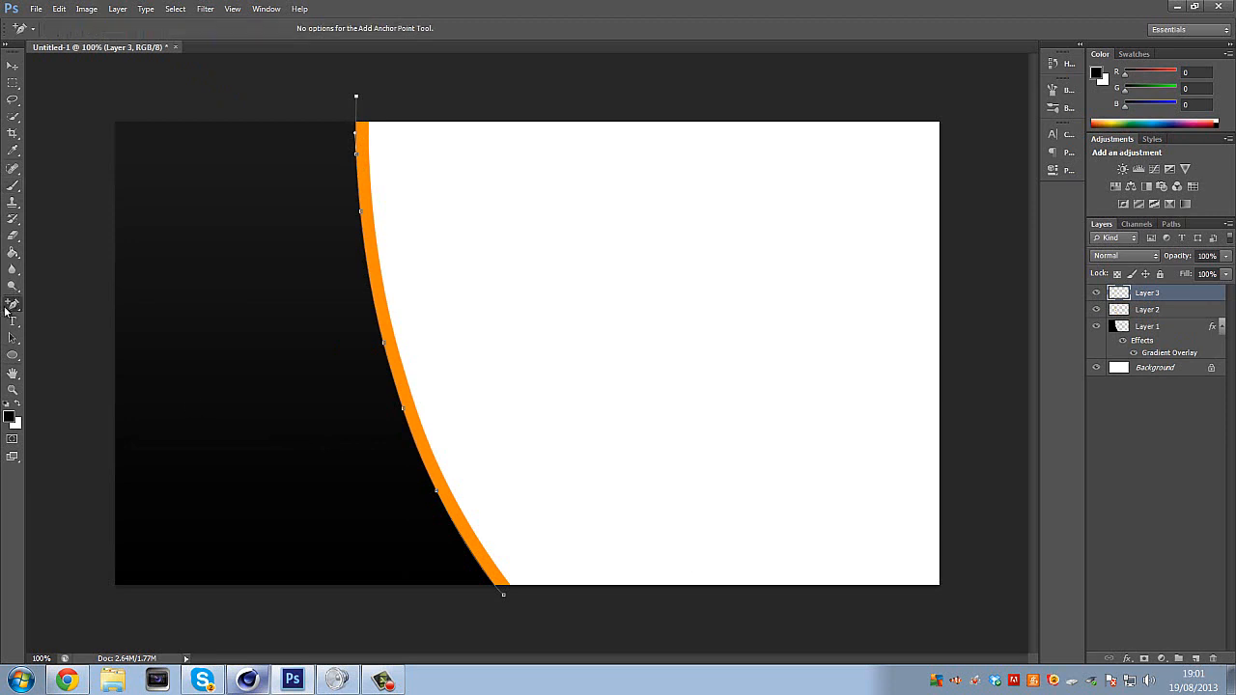
{"action": "right_click", "coordinate": [452, 300]}
{"action": "left_click", "coordinate": [503, 397]}
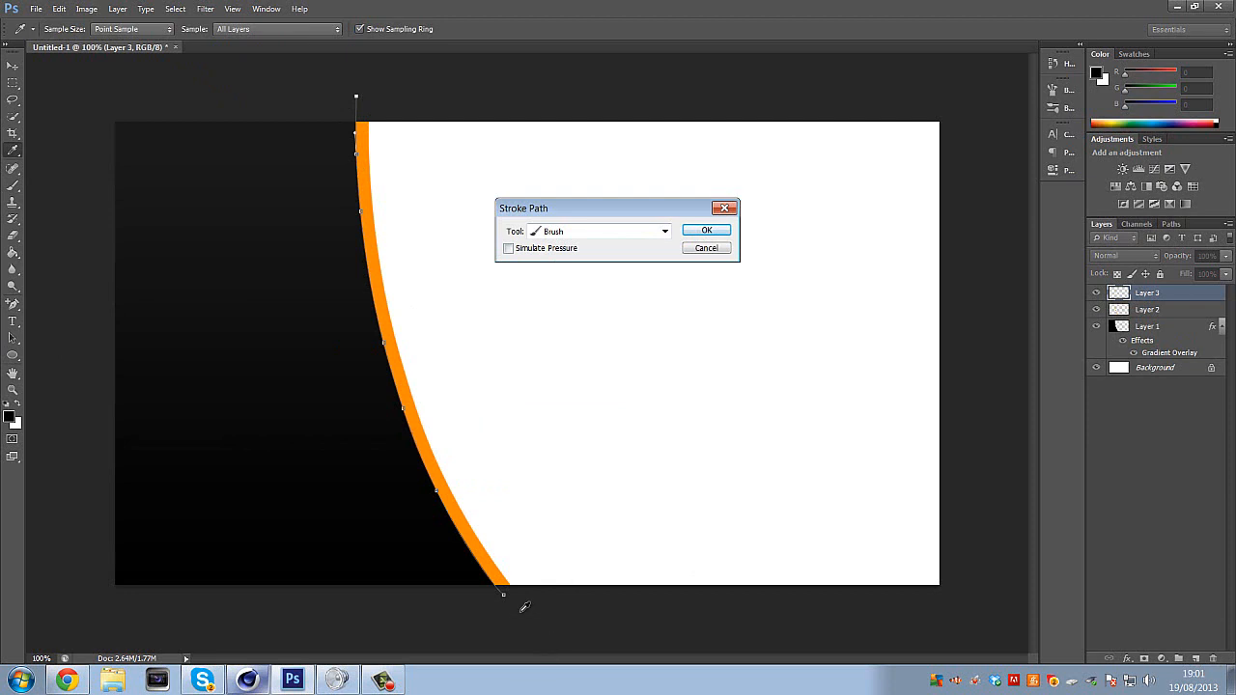
{"action": "left_click", "coordinate": [706, 232]}
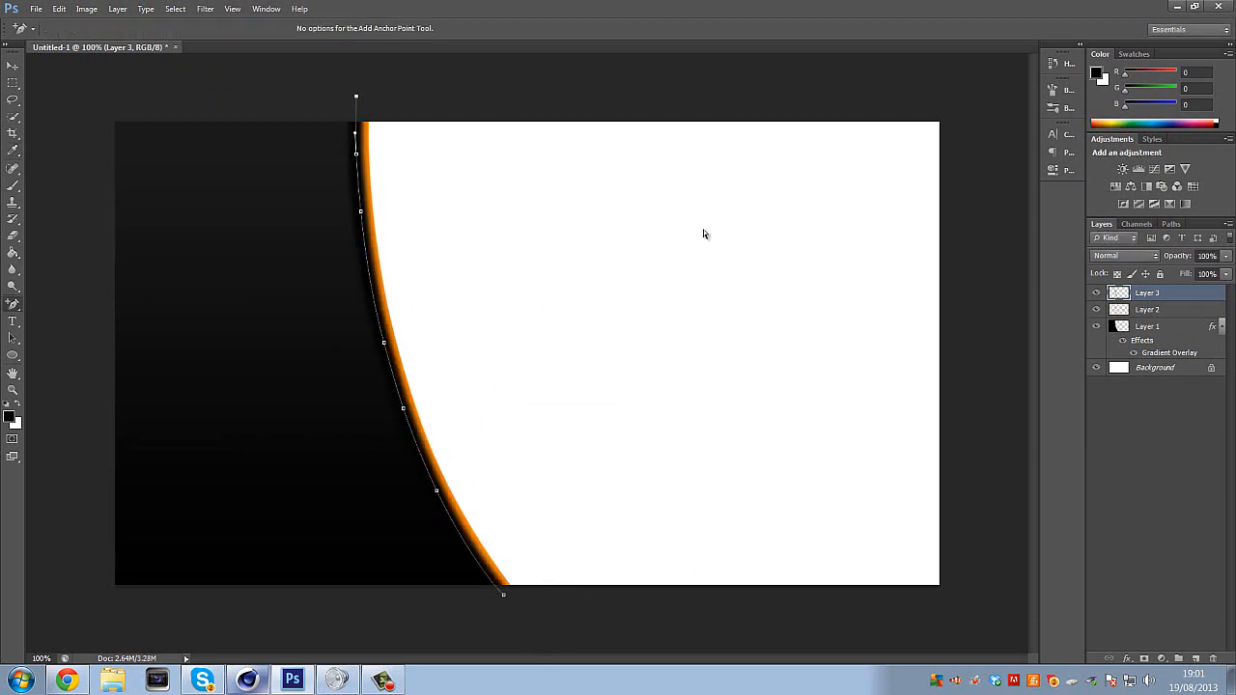
{"action": "key", "text": "ctrl+h"}
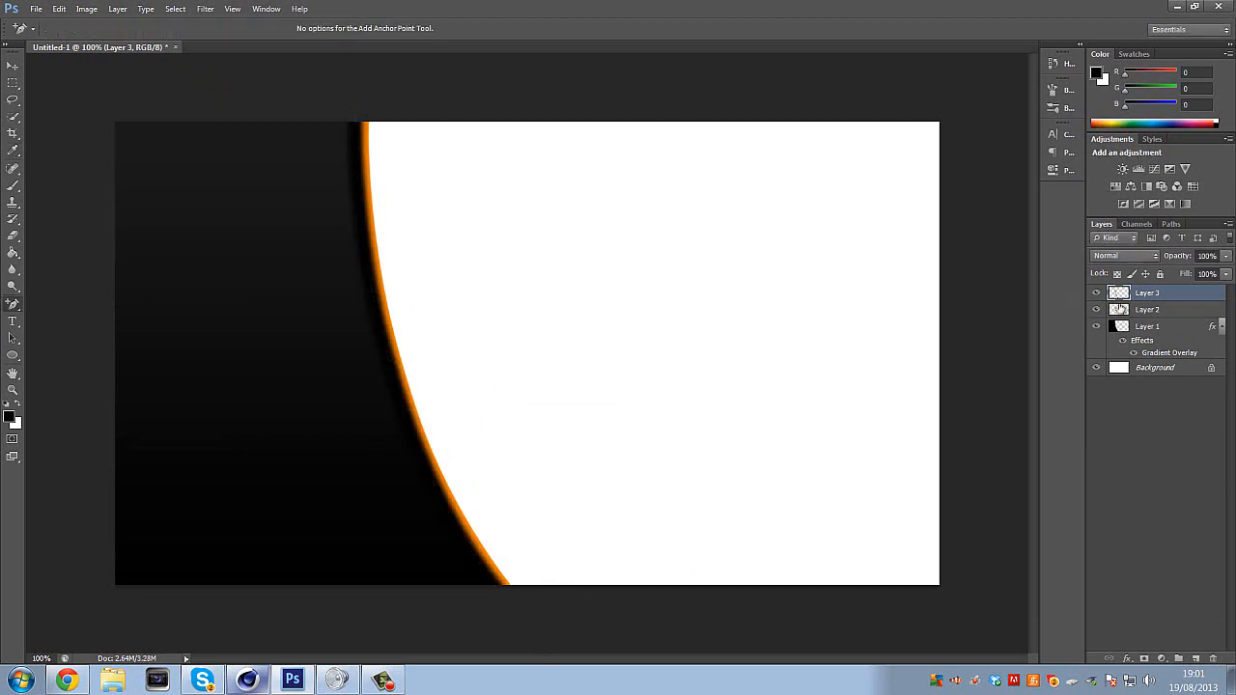
Clip the black brush stroke layer to Layer 2 and set its opacity to 35%.
{"action": "right_click", "coordinate": [1149, 297]}
{"action": "left_click", "coordinate": [1048, 351]}
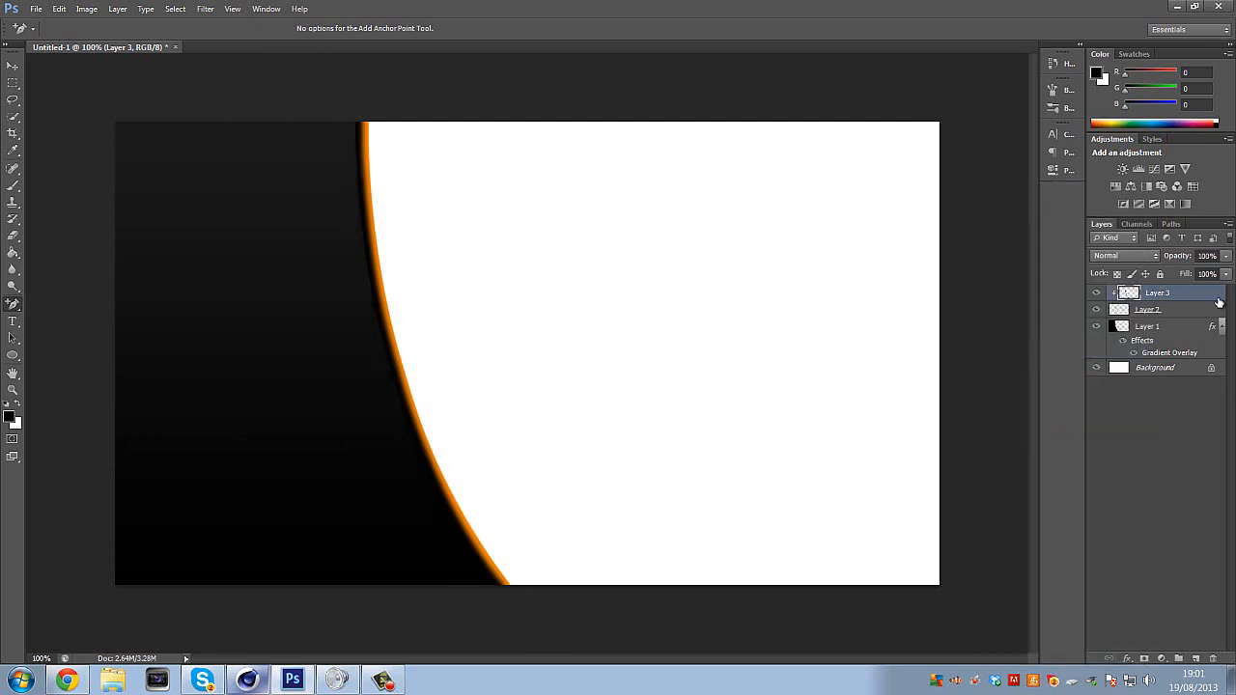
{"action": "left_click", "coordinate": [1226, 256]}
{"action": "left_click_drag", "start_coordinate": [1218, 274], "coordinate": [1185, 273]}
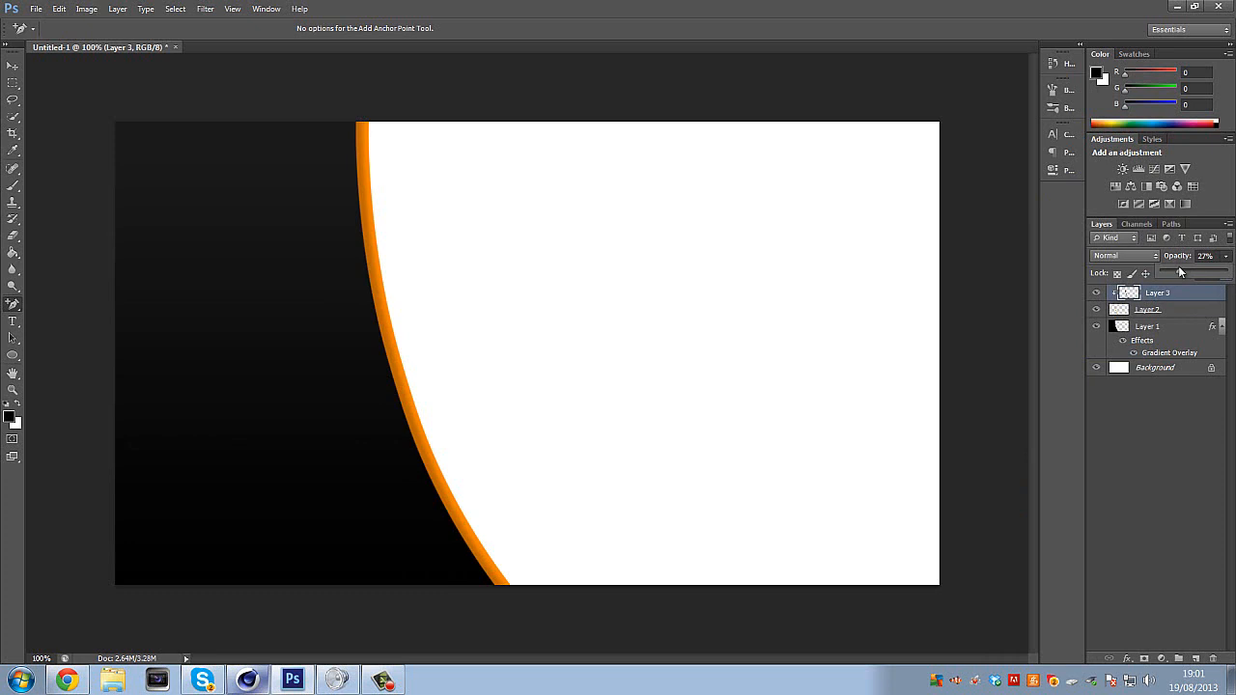
{"action": "left_click_drag", "start_coordinate": [1178, 275], "coordinate": [1185, 275]}
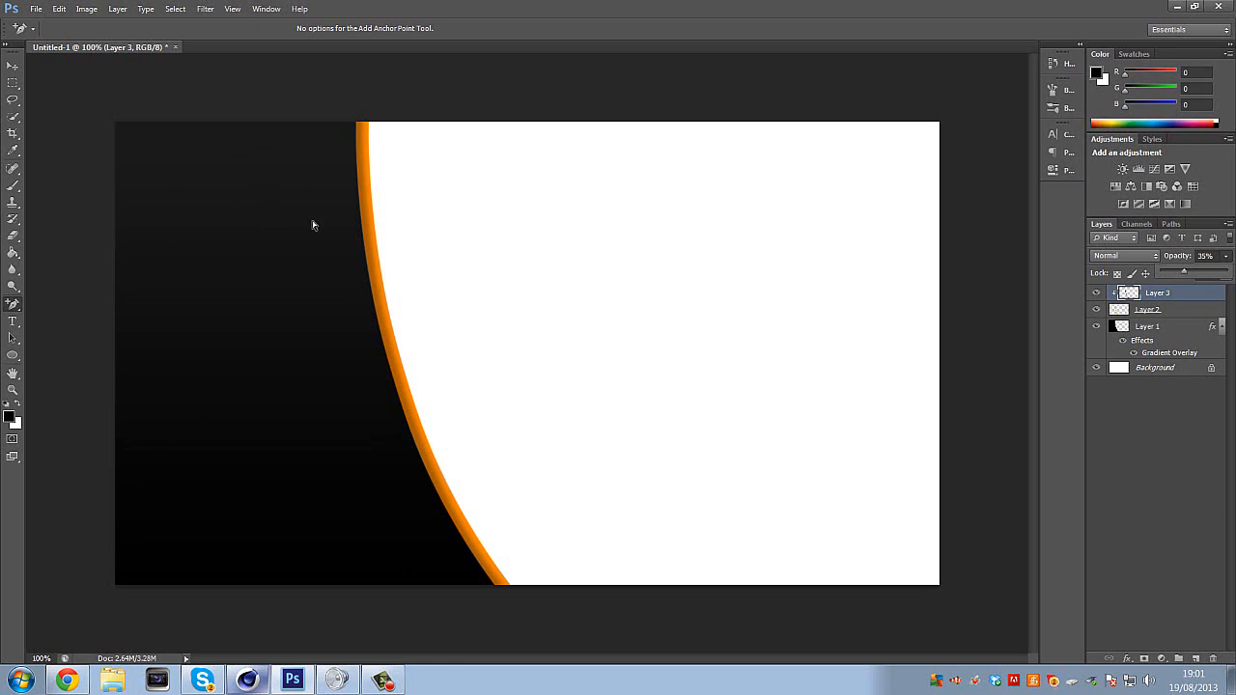
Place the brutal2d PNG from the Dropbox folder into the document, positioned over the black panel.
{"action": "left_click", "coordinate": [114, 684]}
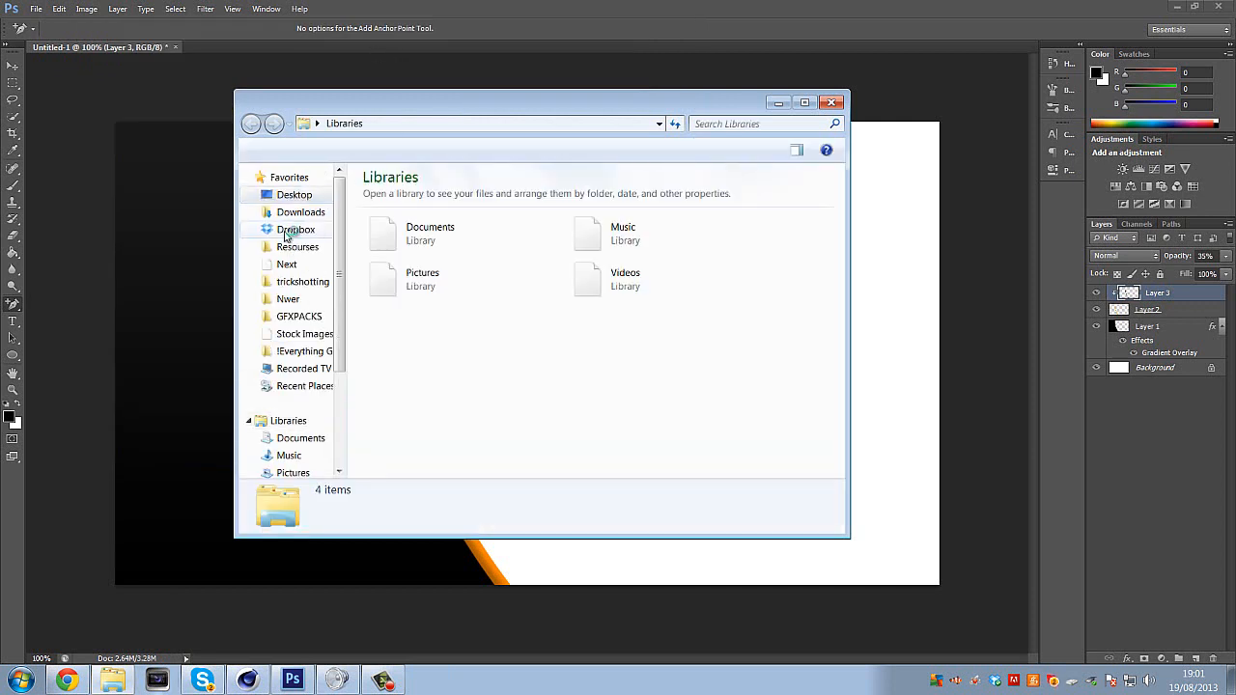
{"action": "left_click", "coordinate": [290, 230]}
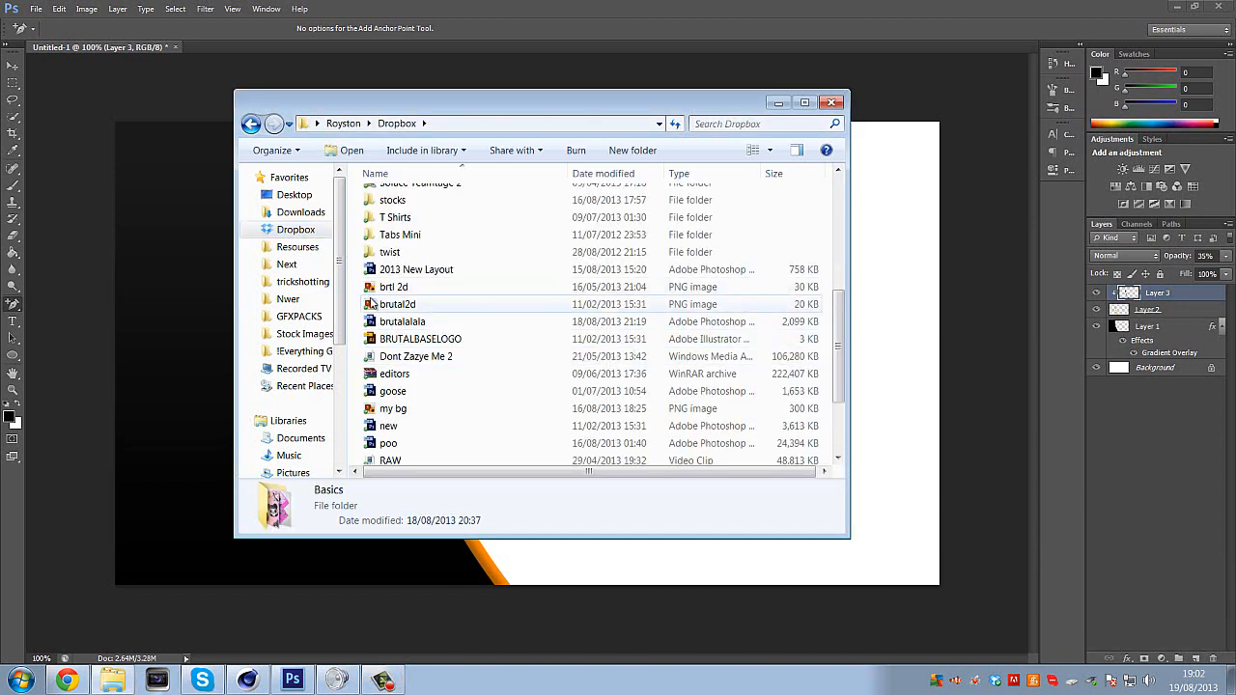
{"action": "left_click", "coordinate": [372, 304]}
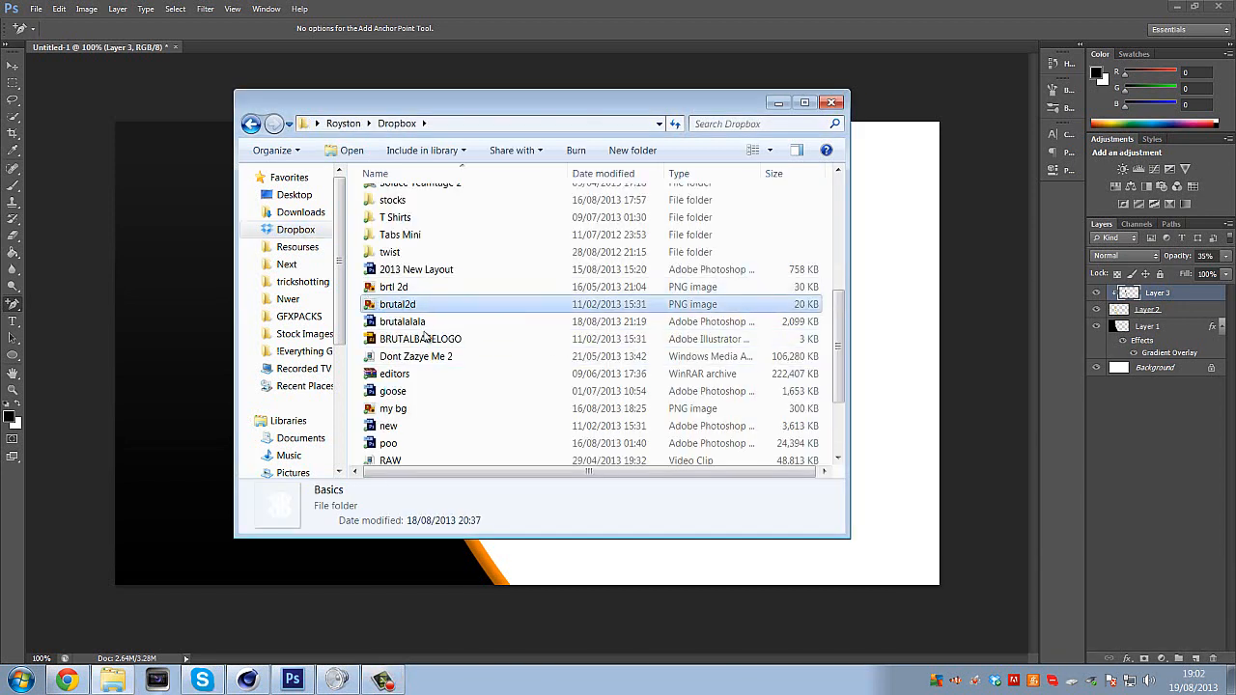
{"action": "left_click_drag", "start_coordinate": [394, 306], "coordinate": [167, 323]}
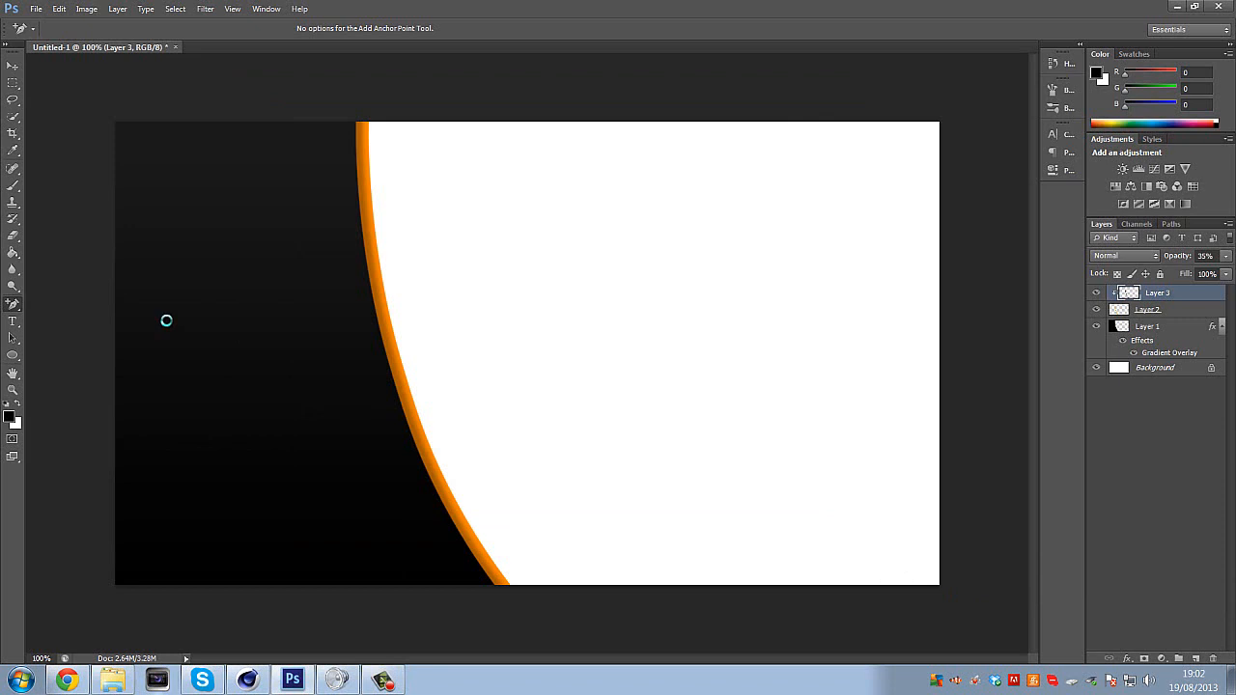
{"action": "left_click_drag", "start_coordinate": [587, 331], "coordinate": [390, 321]}
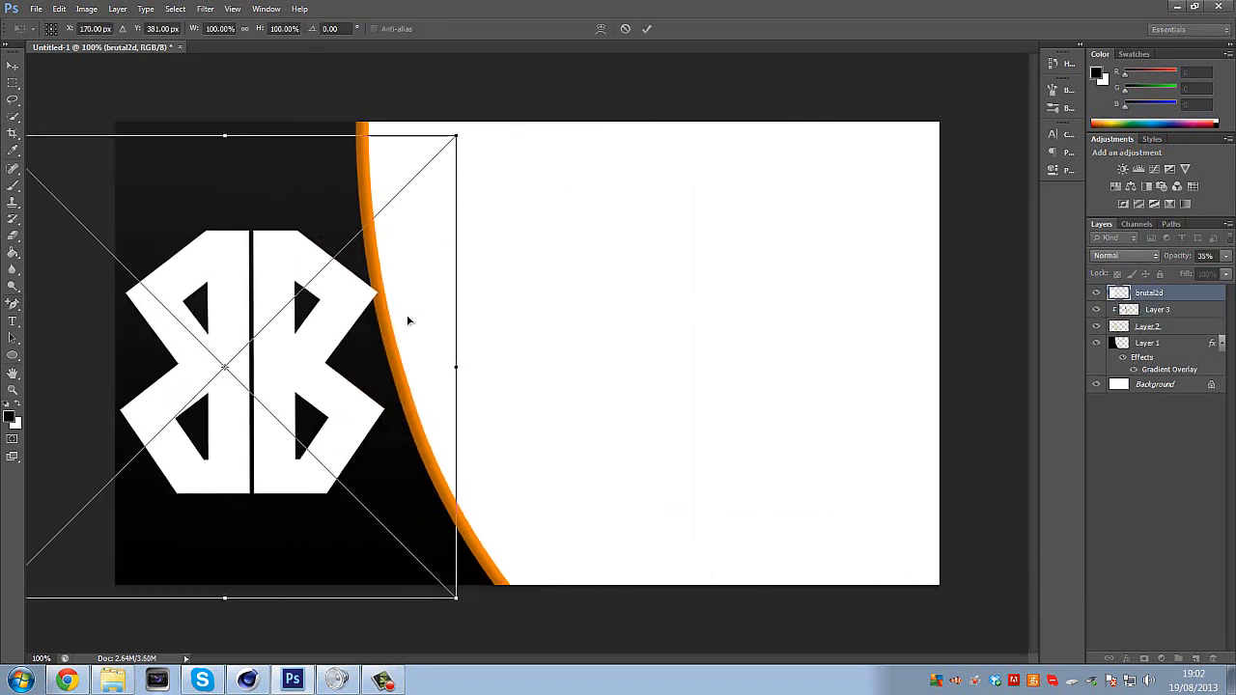
{"action": "key", "text": "Return"}
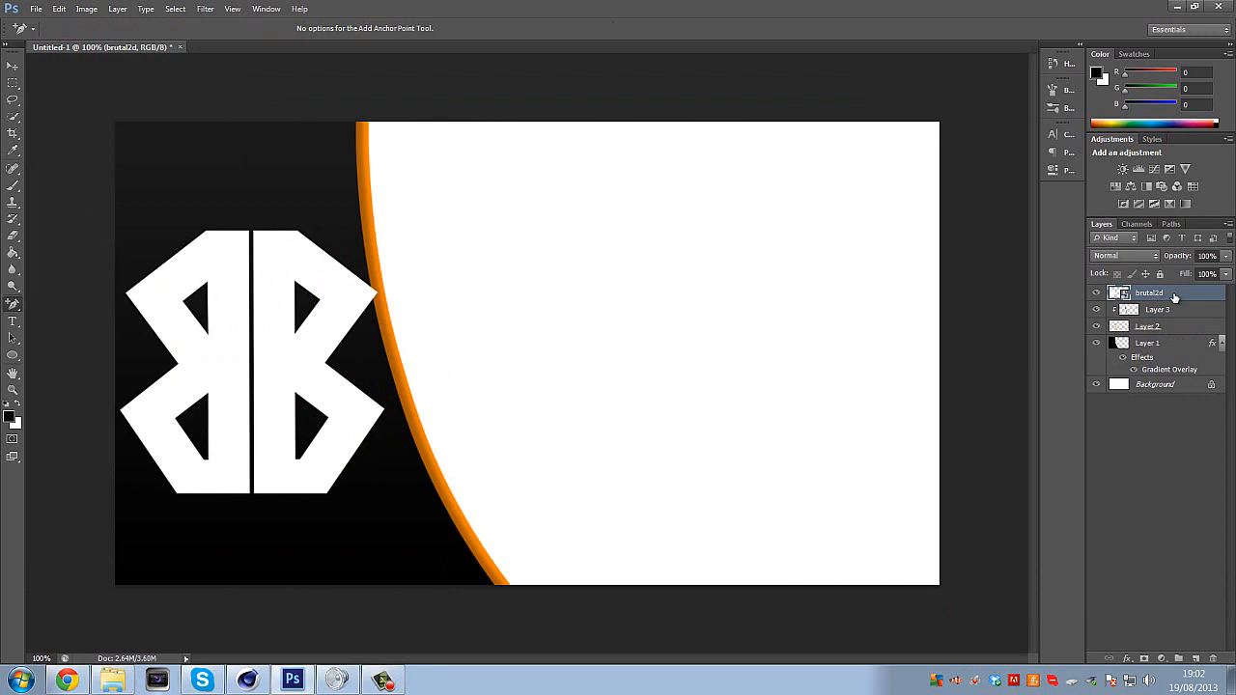
Move the brutal2d logo layer below Layer 2 so it sits directly above Layer 1.
{"action": "left_click", "coordinate": [1166, 330]}
{"action": "left_click", "coordinate": [1182, 297]}
{"action": "left_click", "coordinate": [12, 65]}
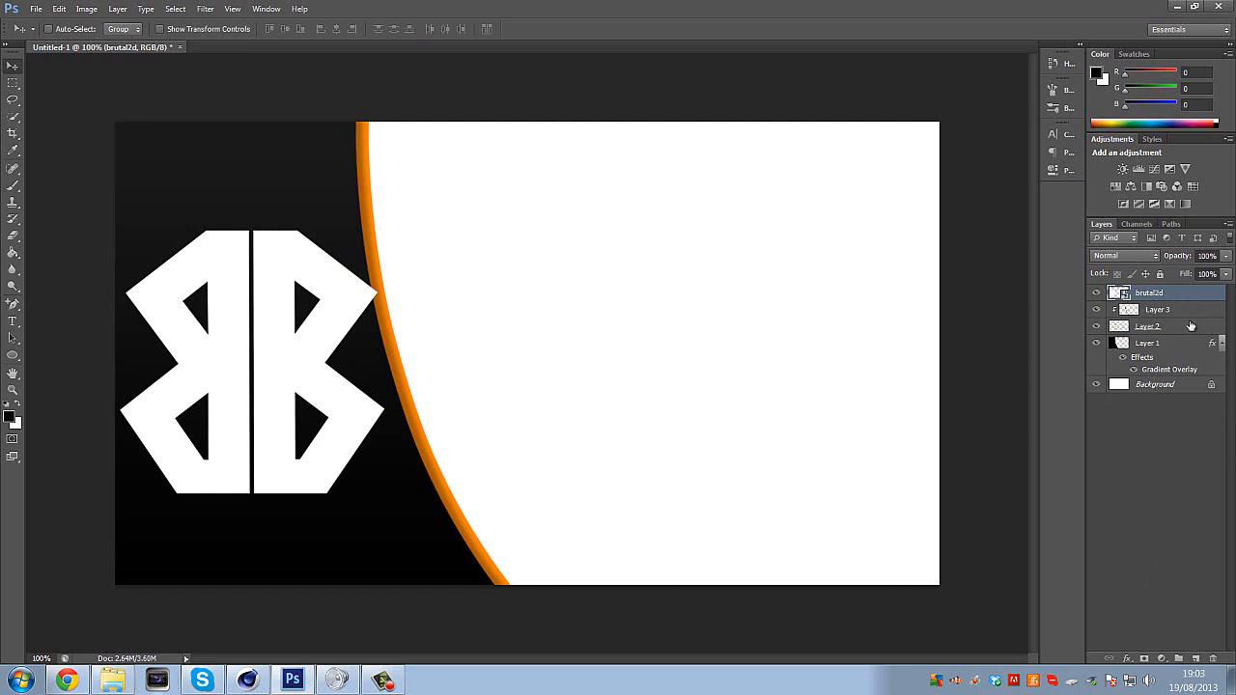
{"action": "left_click_drag", "start_coordinate": [1167, 292], "coordinate": [1136, 350]}
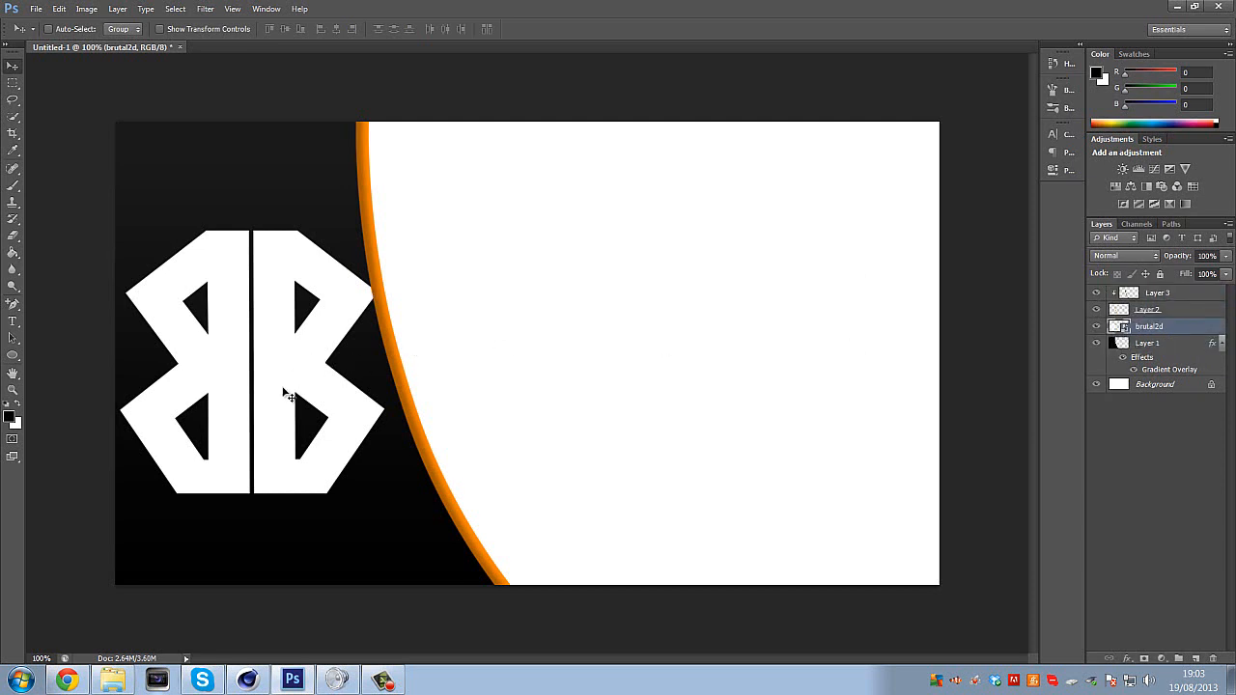
Scale the logo to about 137%, rotate it about -9.9°, and reposition it to cover most of the black panel.
{"action": "key", "text": "ctrl+t"}
{"action": "left_click_drag", "start_coordinate": [456, 135], "coordinate": [604, 75]}
{"action": "left_click_drag", "start_coordinate": [679, 272], "coordinate": [689, 198]}
{"action": "left_click_drag", "start_coordinate": [397, 288], "coordinate": [338, 357]}
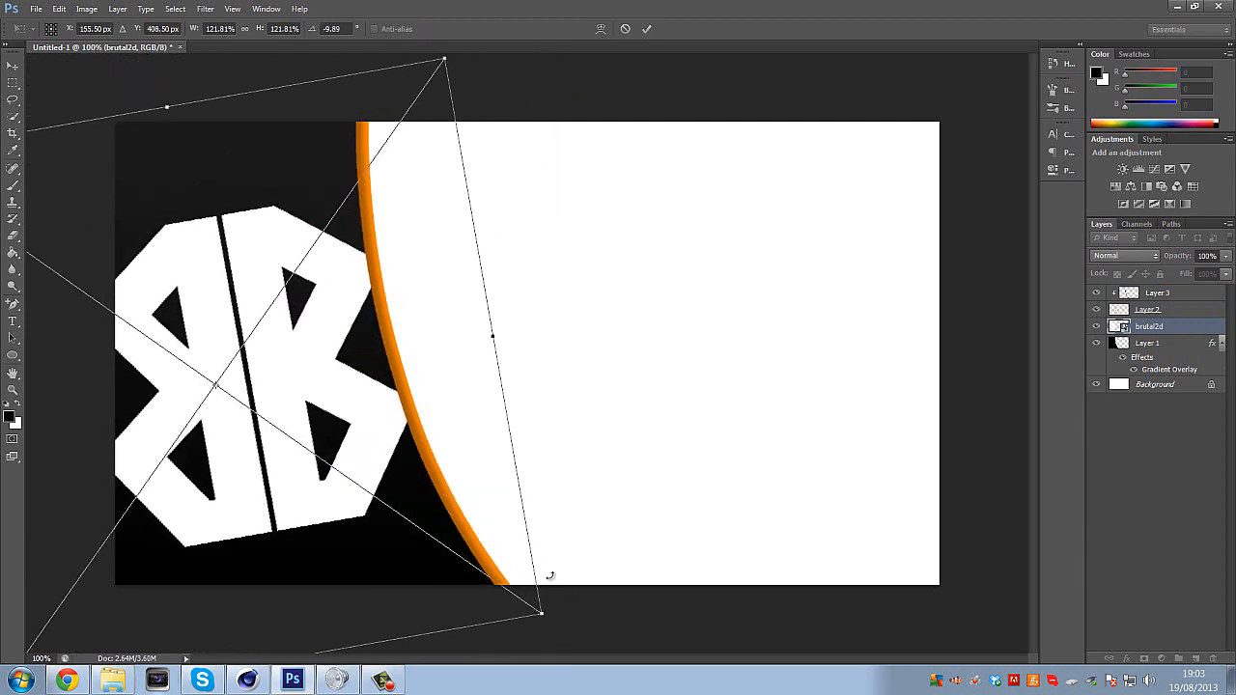
{"action": "left_click_drag", "start_coordinate": [543, 615], "coordinate": [626, 672]}
{"action": "left_click_drag", "start_coordinate": [486, 530], "coordinate": [457, 487]}
{"action": "key", "text": "Return"}
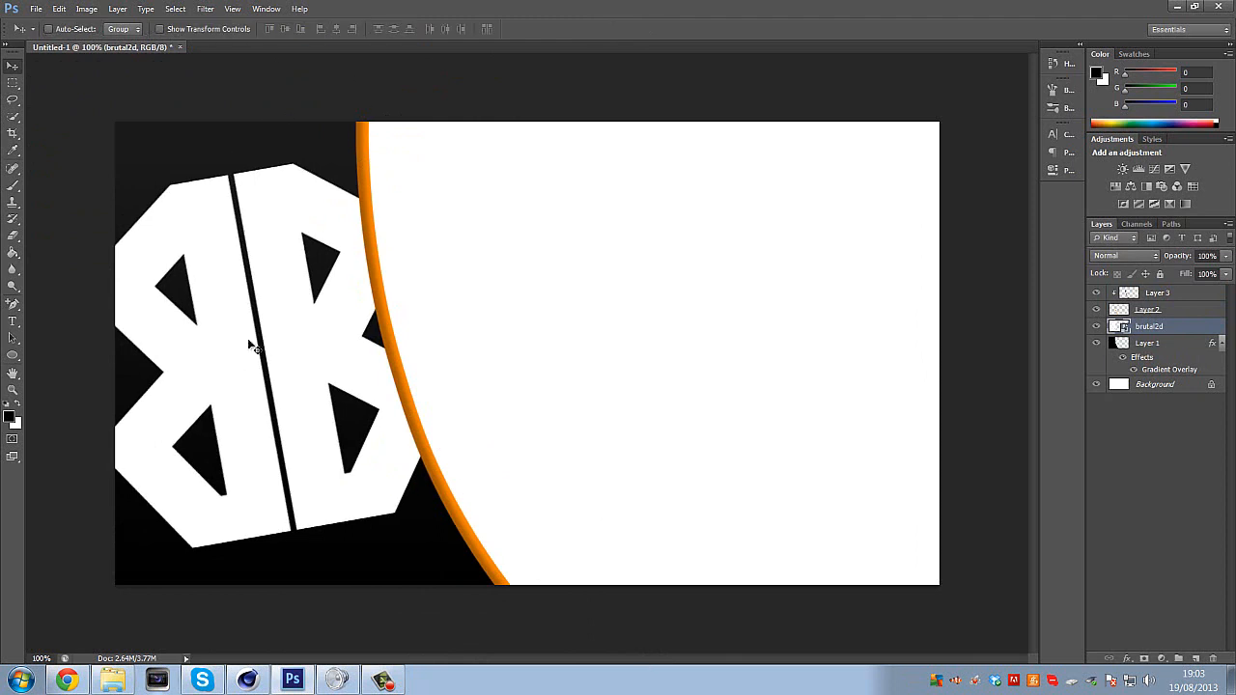
Hide the Background layer and set the logo layer's opacity to 42%.
{"action": "left_click_drag", "start_coordinate": [1227, 257], "coordinate": [1166, 276]}
{"action": "left_click", "coordinate": [1096, 384]}
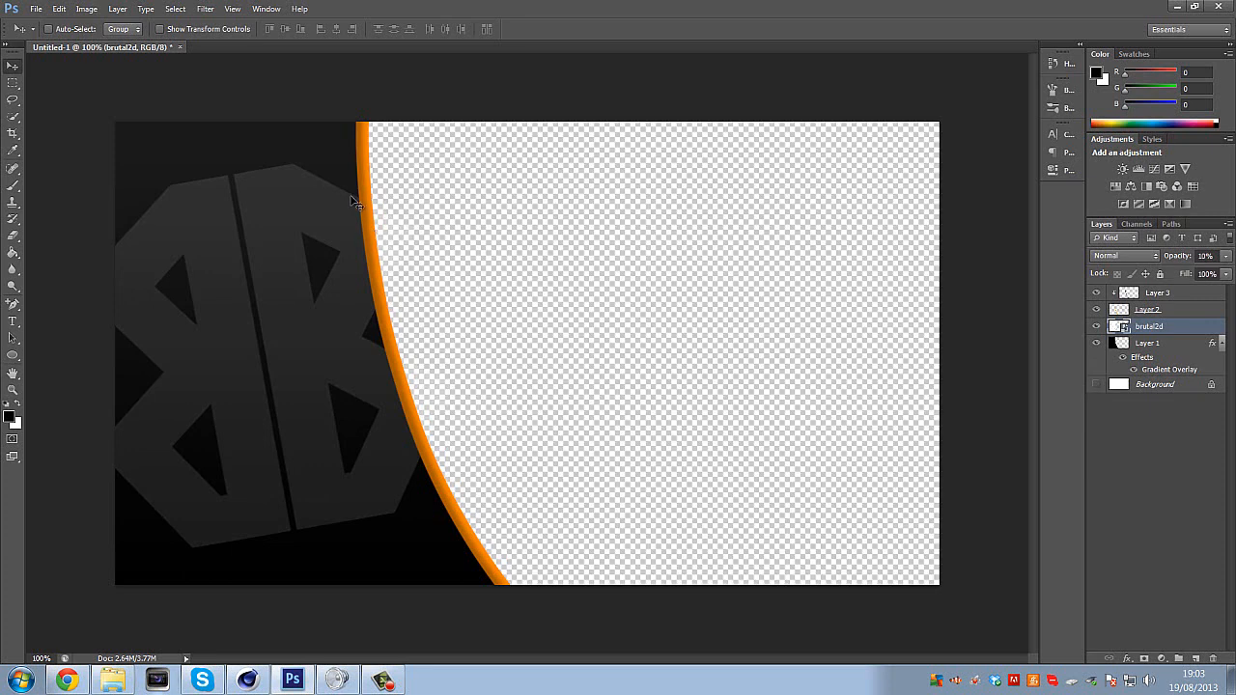
{"action": "left_click_drag", "start_coordinate": [1226, 259], "coordinate": [1192, 275]}
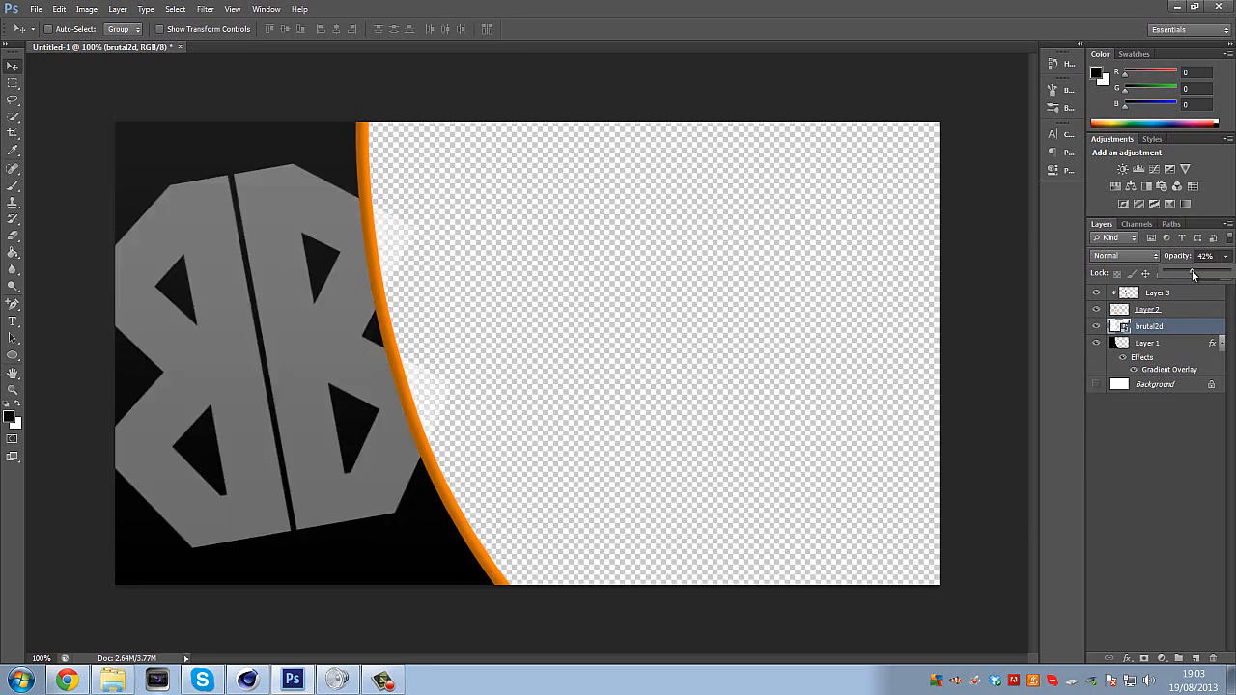
Clip the logo layer to Layer 1 and set its opacity to 7%.
{"action": "right_click", "coordinate": [1159, 337]}
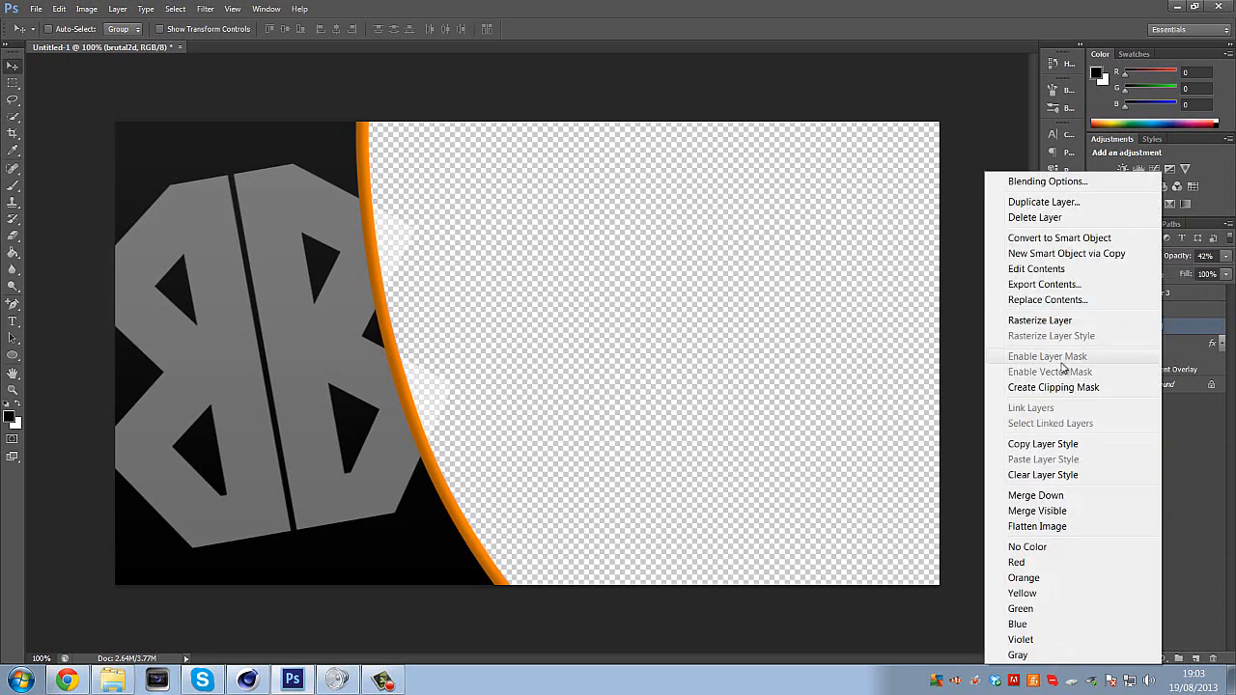
{"action": "left_click", "coordinate": [1057, 390]}
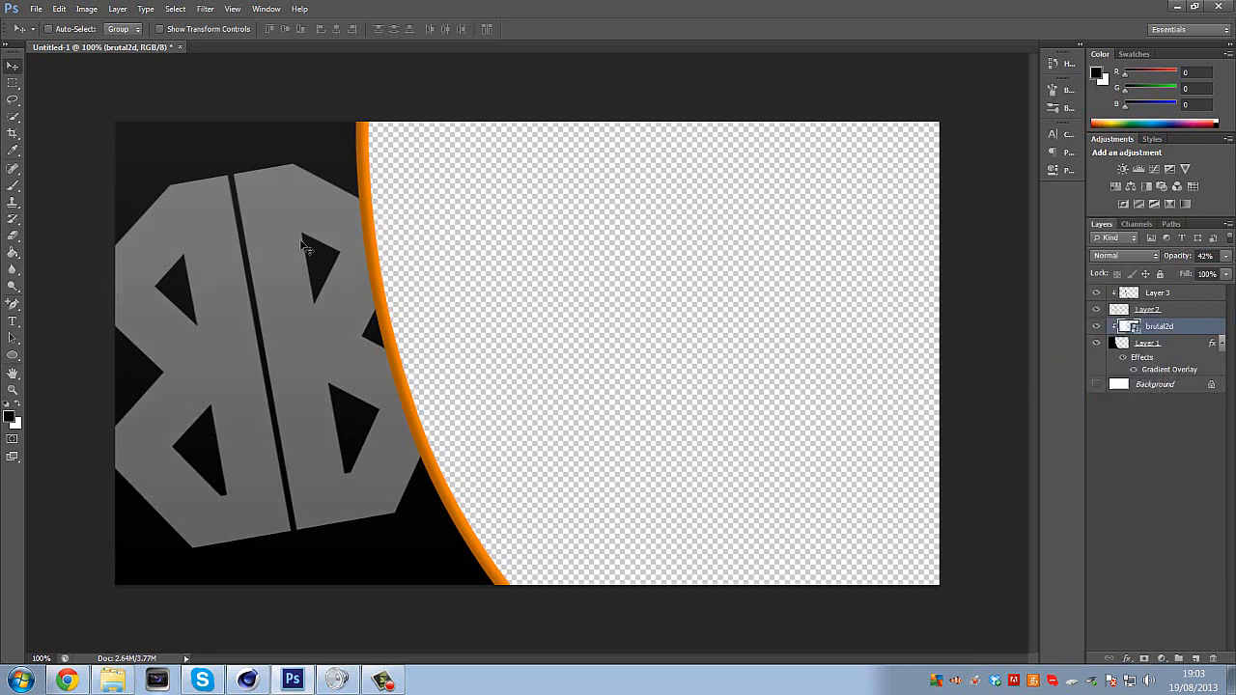
{"action": "left_click", "coordinate": [1225, 256]}
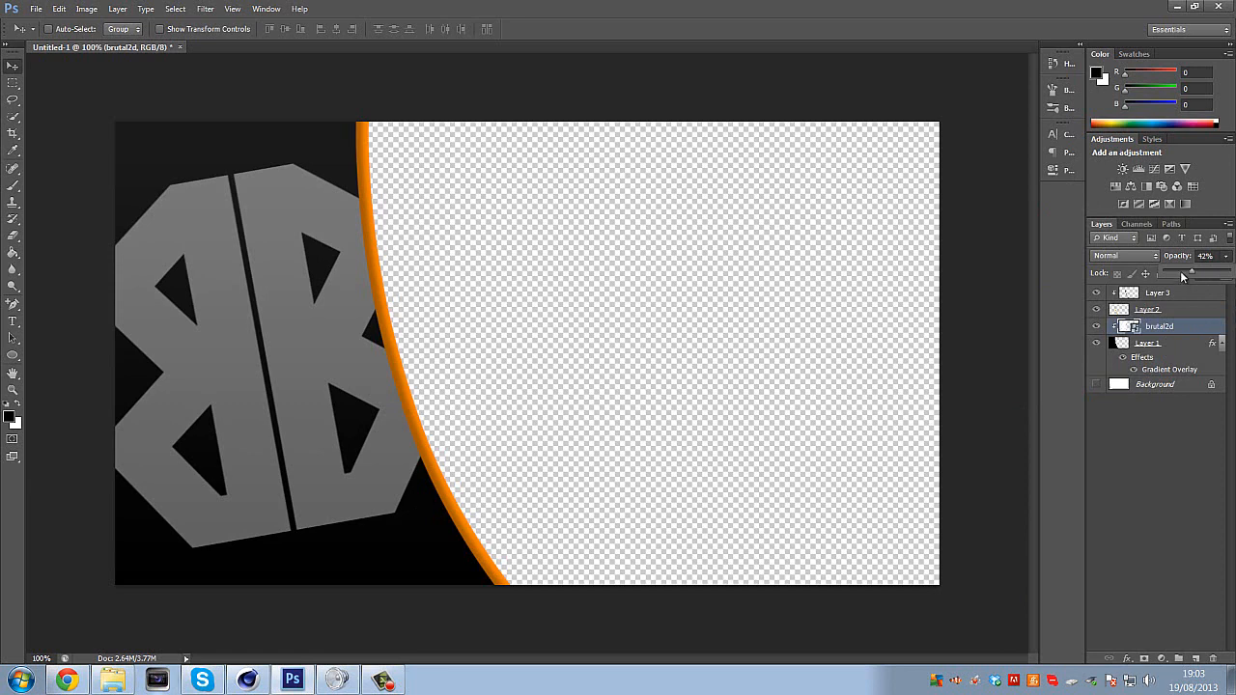
{"action": "left_click_drag", "start_coordinate": [1182, 277], "coordinate": [1168, 274]}
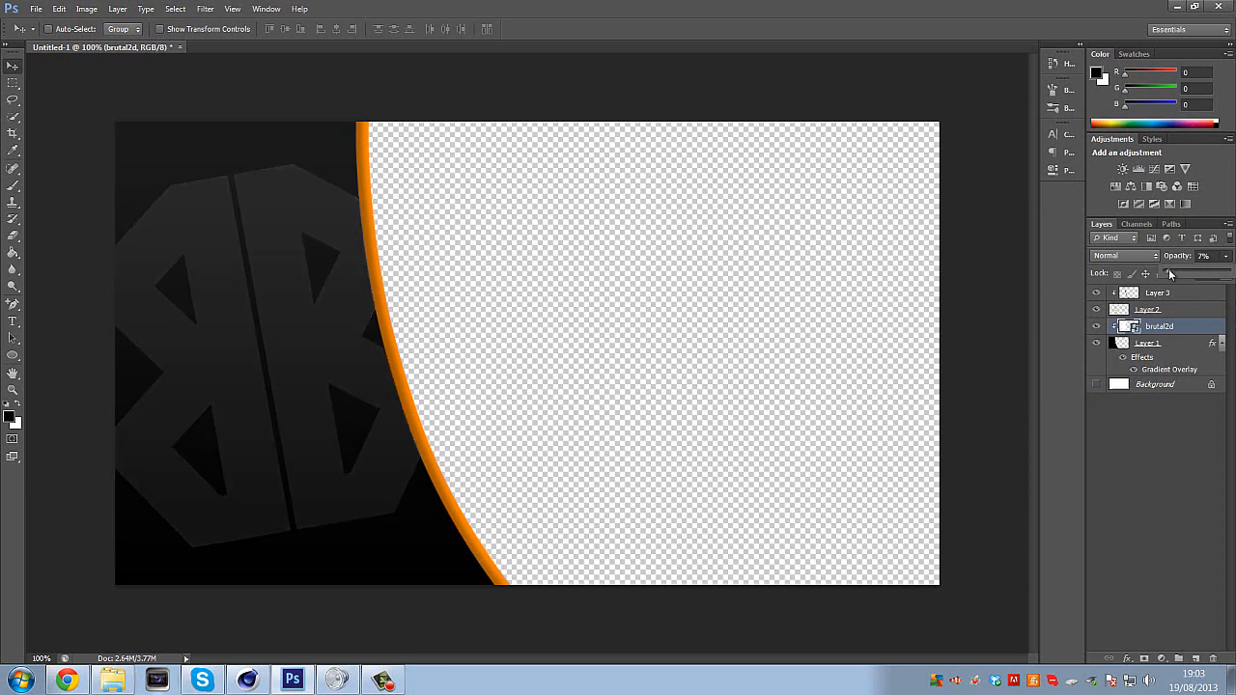
Enlarge the logo further and reposition it so it fills the whole black panel, and activate the Eraser tool.
{"action": "left_click", "coordinate": [7, 235]}
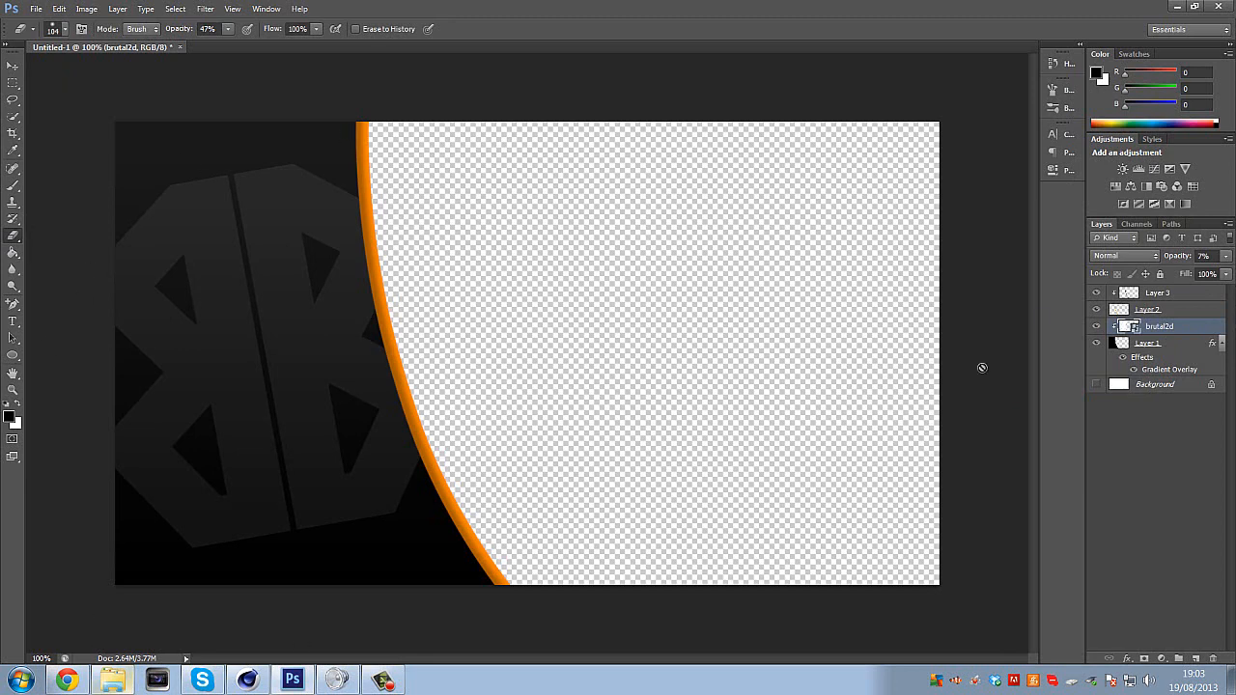
{"action": "key", "text": "ctrl+t"}
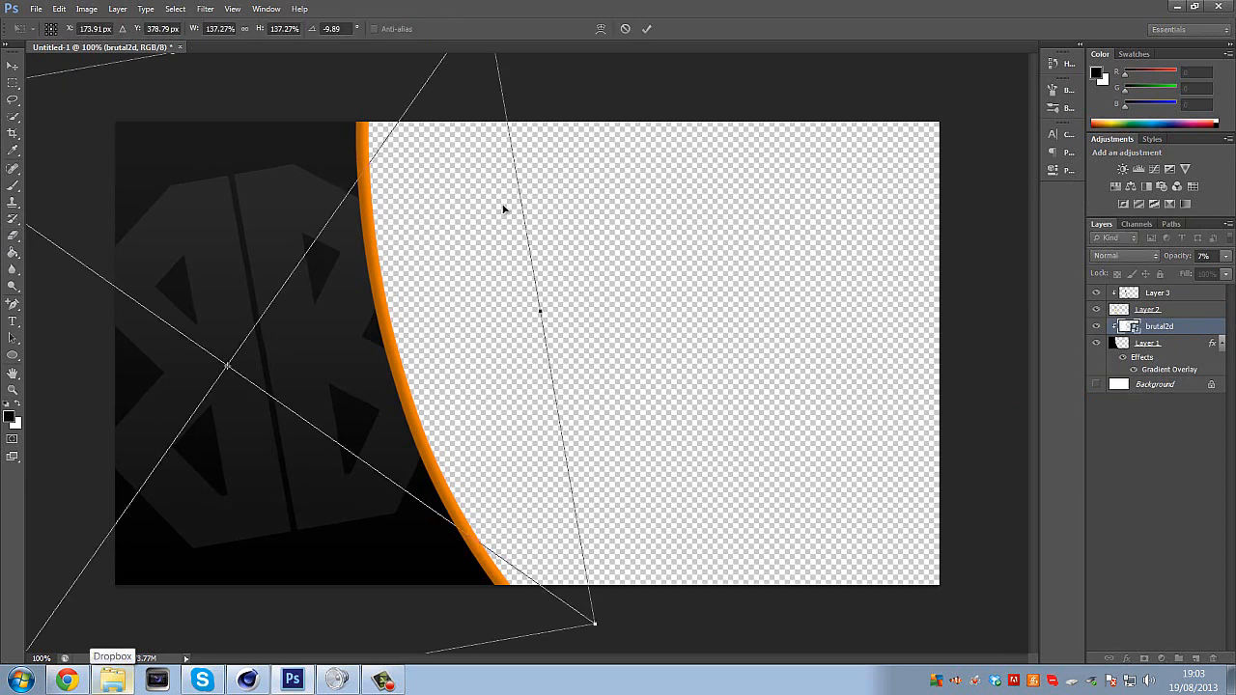
{"action": "left_click_drag", "start_coordinate": [596, 654], "coordinate": [756, 694]}
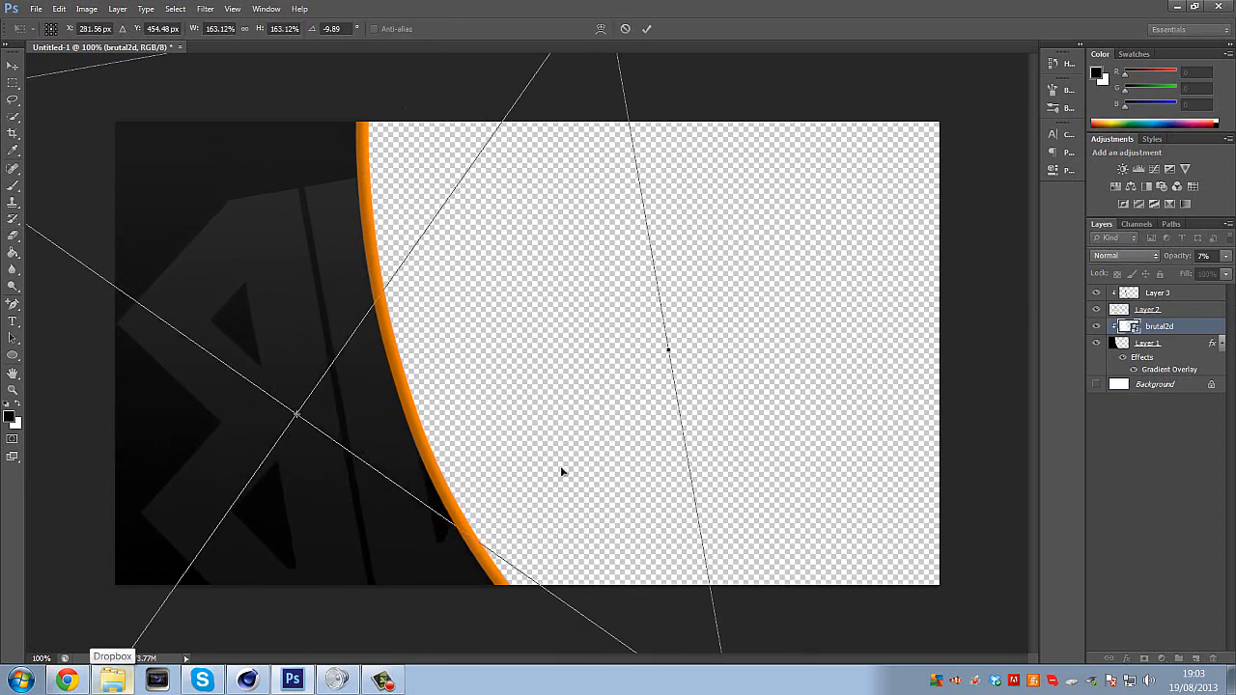
{"action": "left_click_drag", "start_coordinate": [563, 472], "coordinate": [477, 422]}
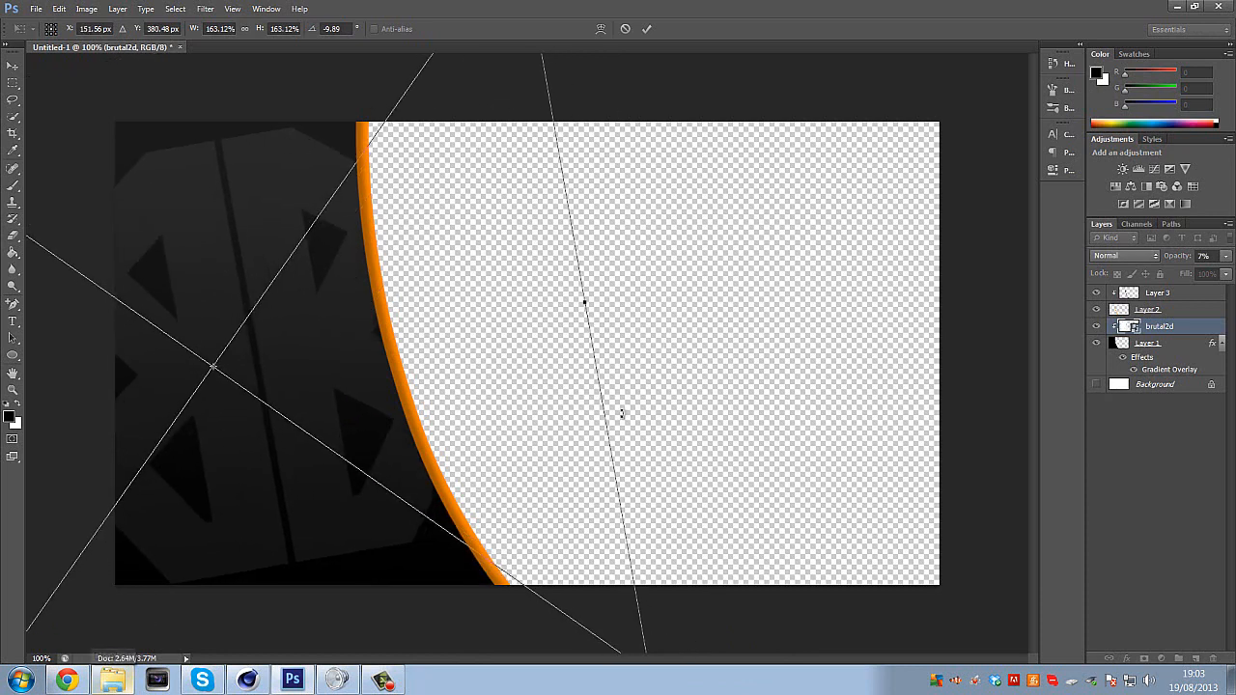
{"action": "key", "text": "ctrl+minus"}
{"action": "key", "text": "ctrl+minus"}
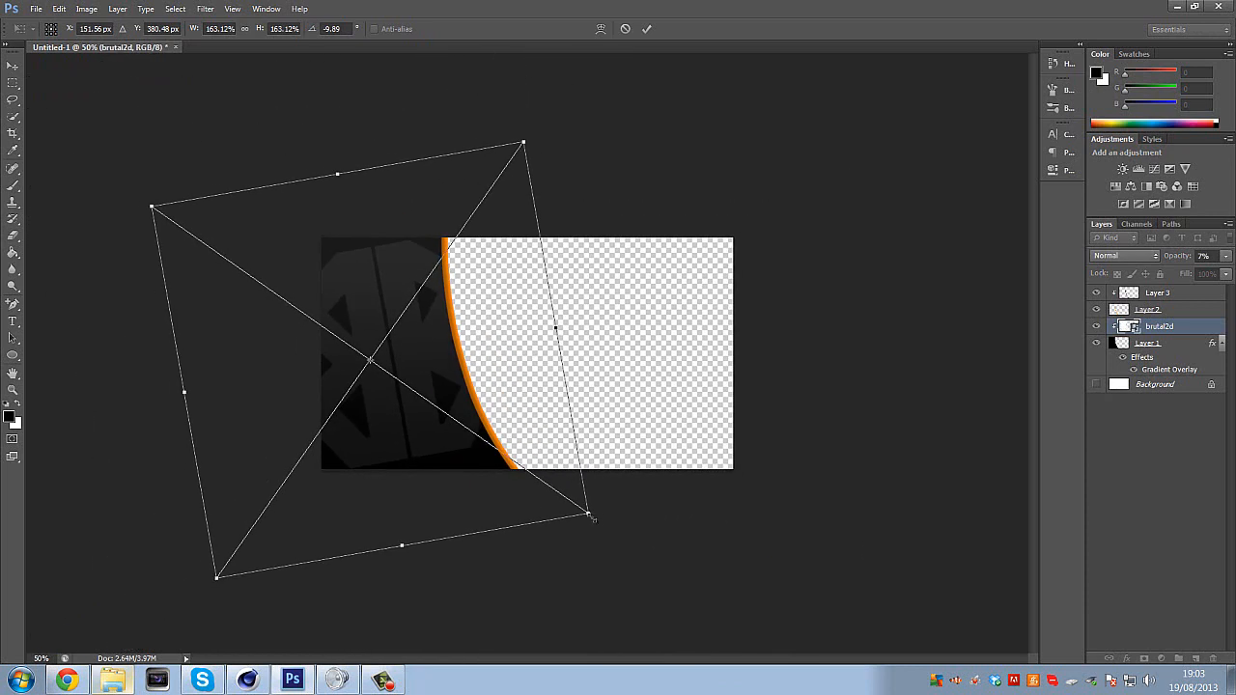
{"action": "left_click_drag", "start_coordinate": [588, 513], "coordinate": [671, 552]}
{"action": "left_click_drag", "start_coordinate": [579, 456], "coordinate": [546, 422]}
{"action": "key", "text": "Return"}
{"action": "key", "text": "e"}
Switch to Chrome, look at the video thumbnails on the eRa Artists YouTube channel for reference, and return to Photoshop.
{"action": "left_click", "coordinate": [70, 677]}
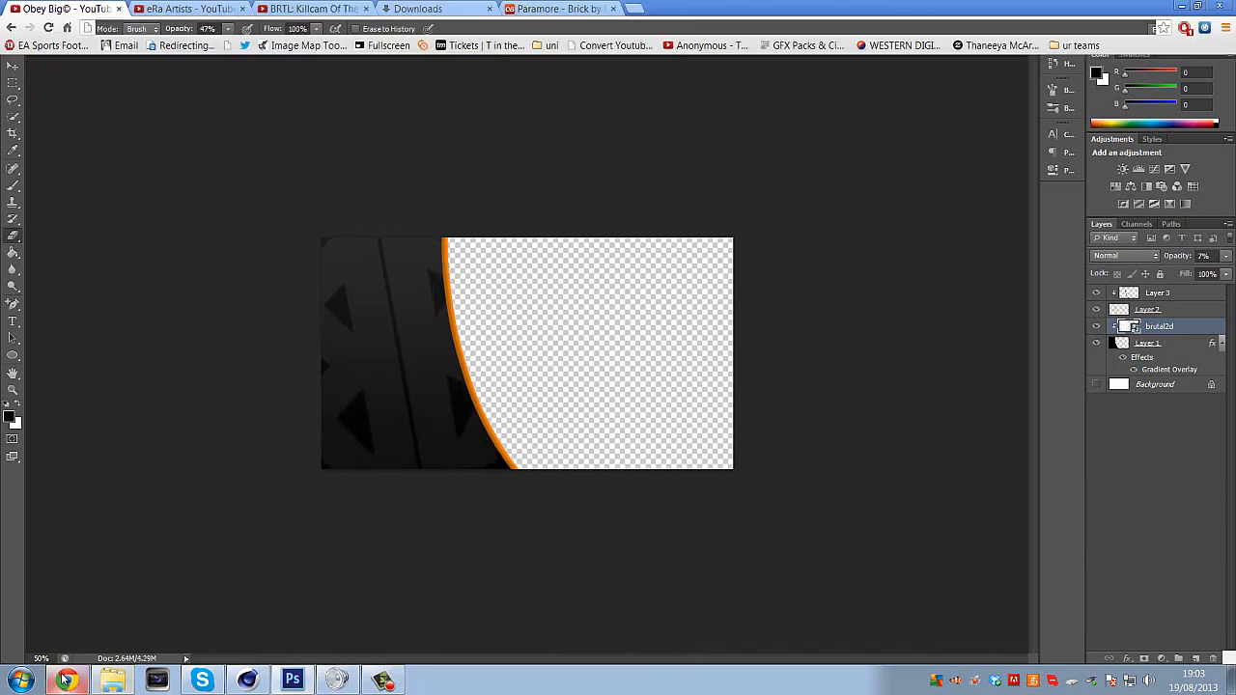
{"action": "left_click", "coordinate": [154, 7]}
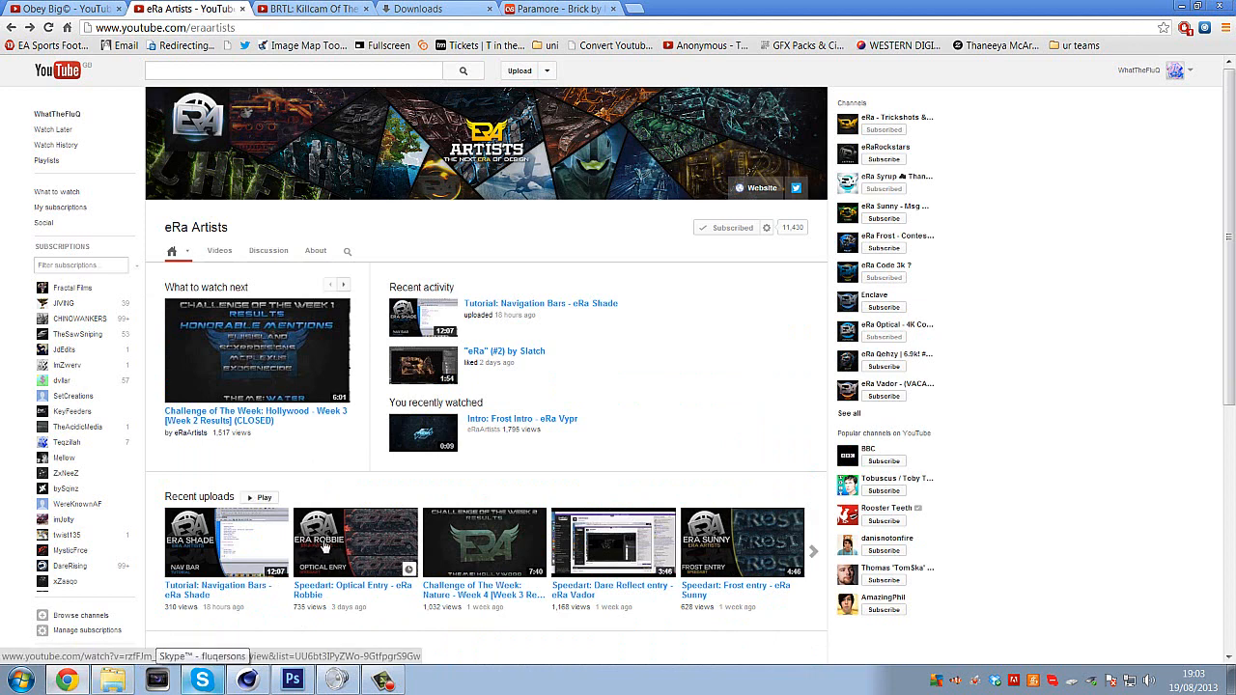
{"action": "left_click", "coordinate": [292, 681]}
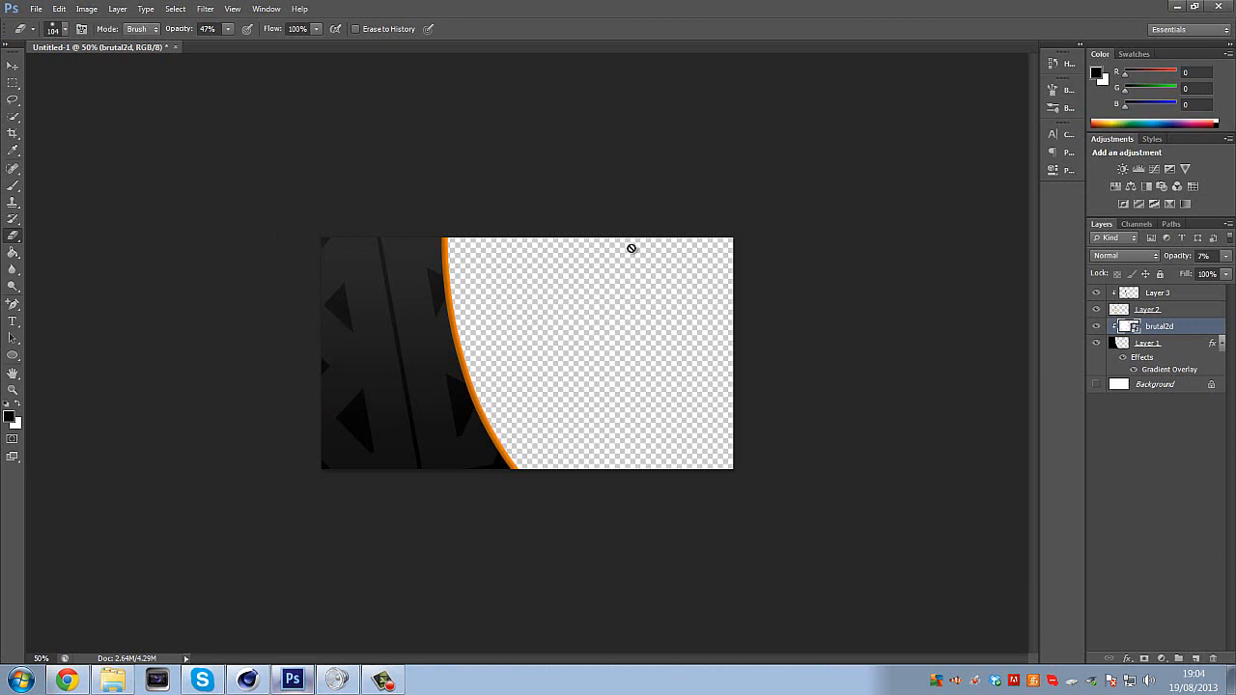
Hide the brutal2d logo layer.
{"action": "key", "text": "ctrl+plus"}
{"action": "key", "text": "ctrl+plus"}
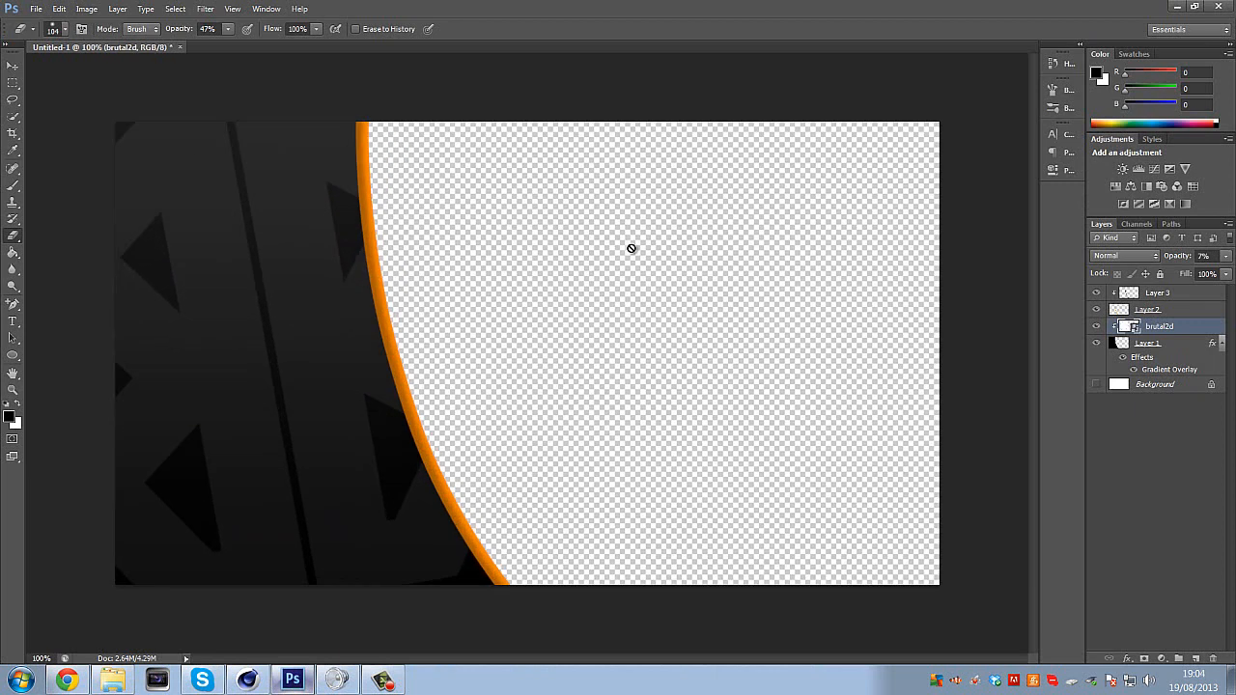
{"action": "left_click", "coordinate": [1096, 326]}
Browse the stocks and textures folders in Downloads for a panel texture.
{"action": "left_click", "coordinate": [113, 681]}
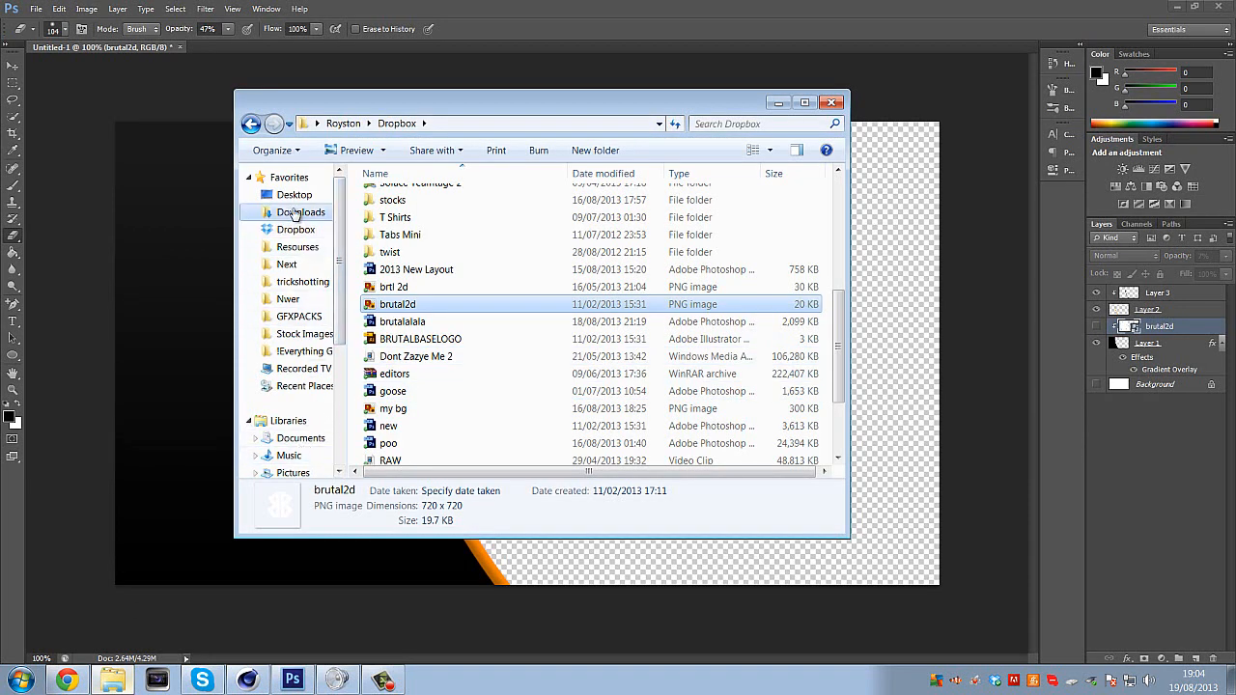
{"action": "left_click", "coordinate": [295, 214]}
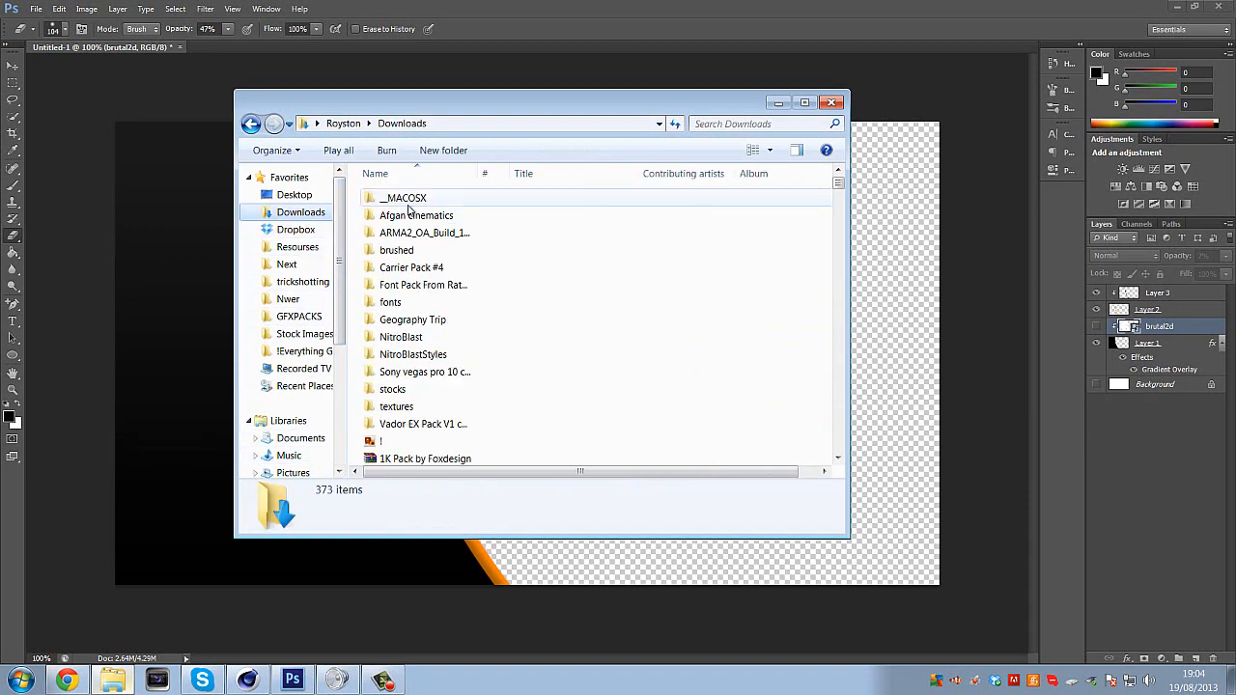
{"action": "double_click", "coordinate": [394, 389]}
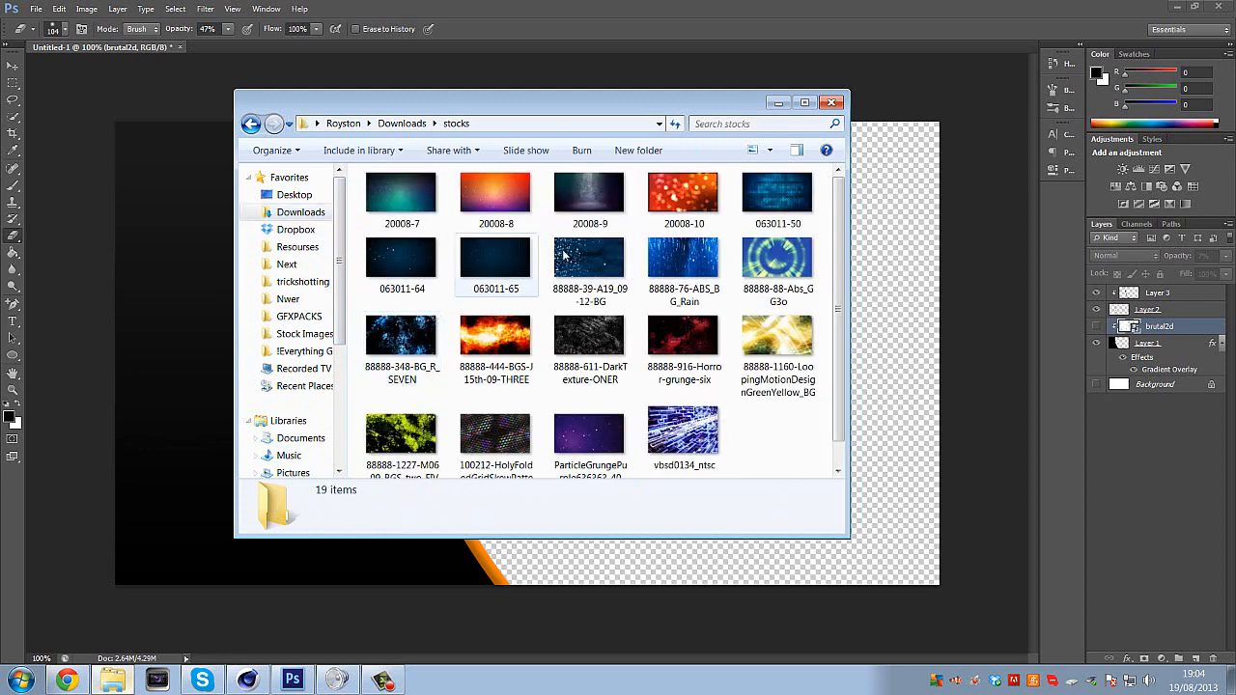
{"action": "left_click", "coordinate": [402, 123]}
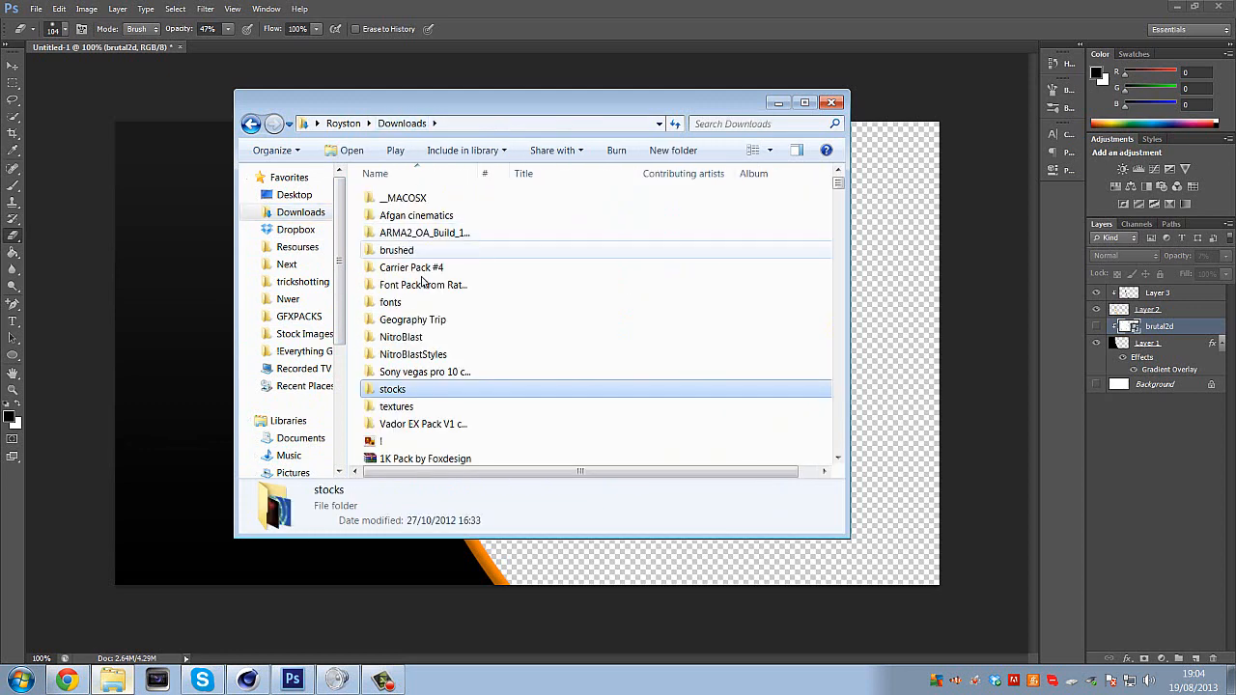
{"action": "double_click", "coordinate": [394, 406]}
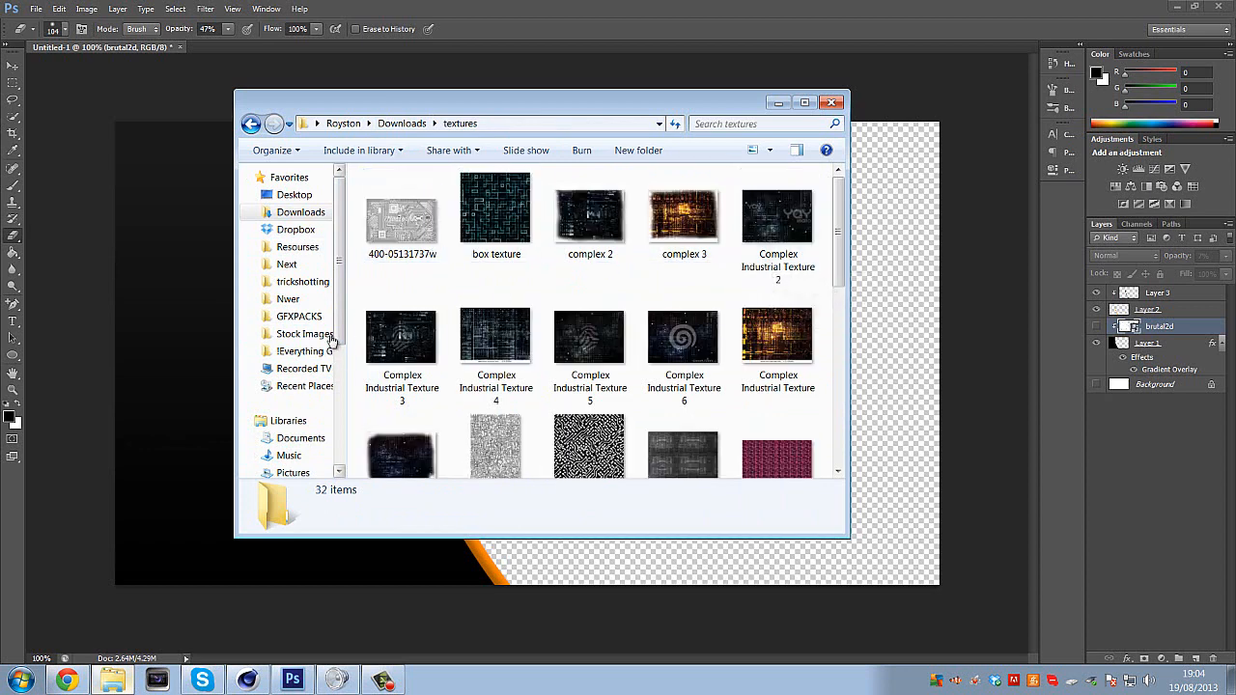
Place the seamless_metal_texture image from the Pictures library's !! > Stocks > Metal folder into the thumbnail document.
{"action": "scroll", "coordinate": [290, 338], "scroll_direction": "down", "scroll_amount": 2}
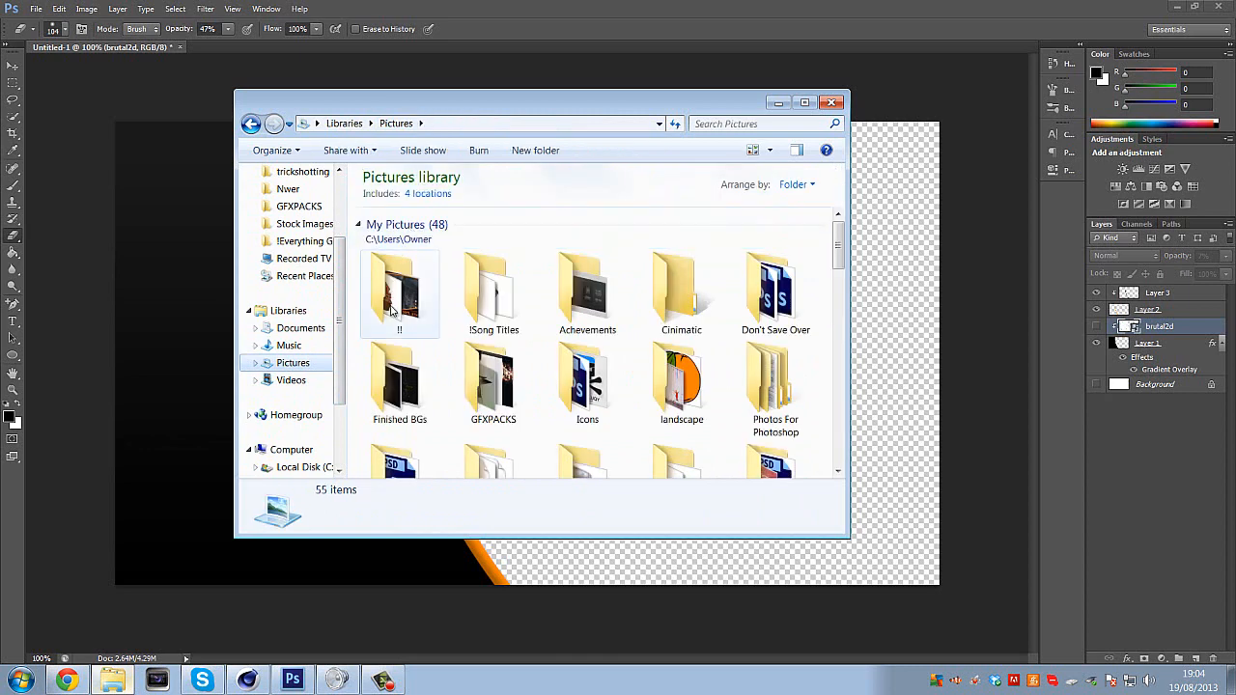
{"action": "left_click", "coordinate": [397, 298]}
{"action": "double_click", "coordinate": [641, 270]}
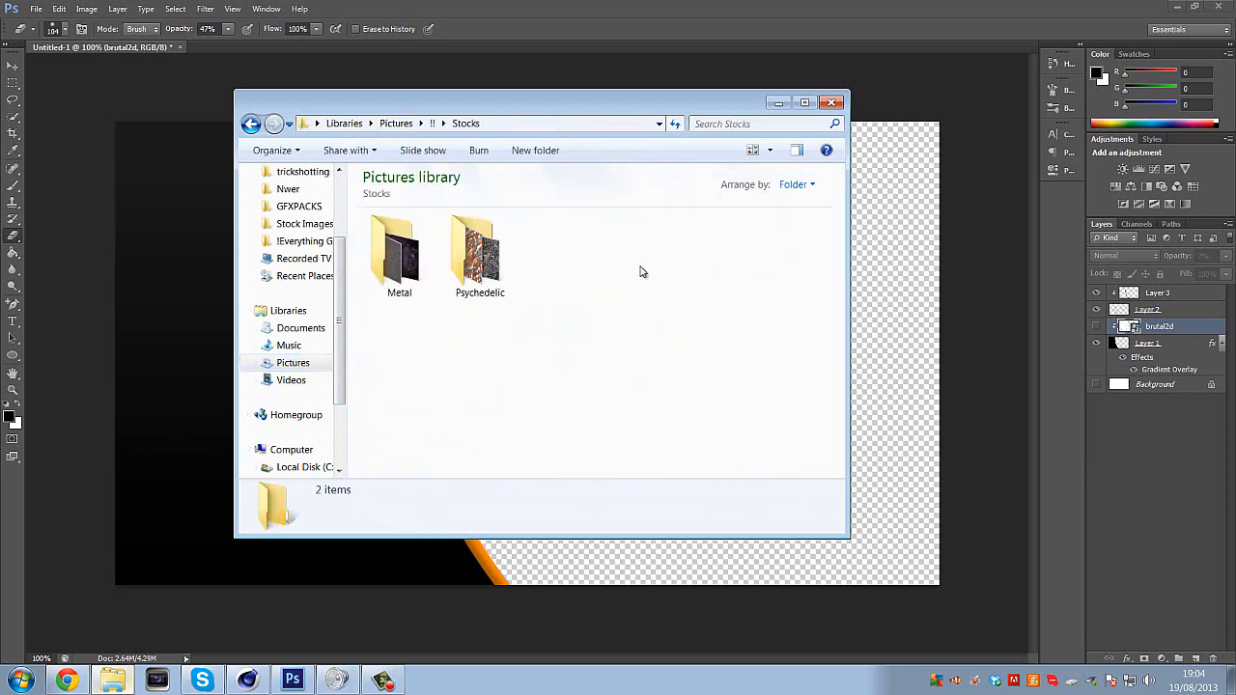
{"action": "double_click", "coordinate": [396, 253]}
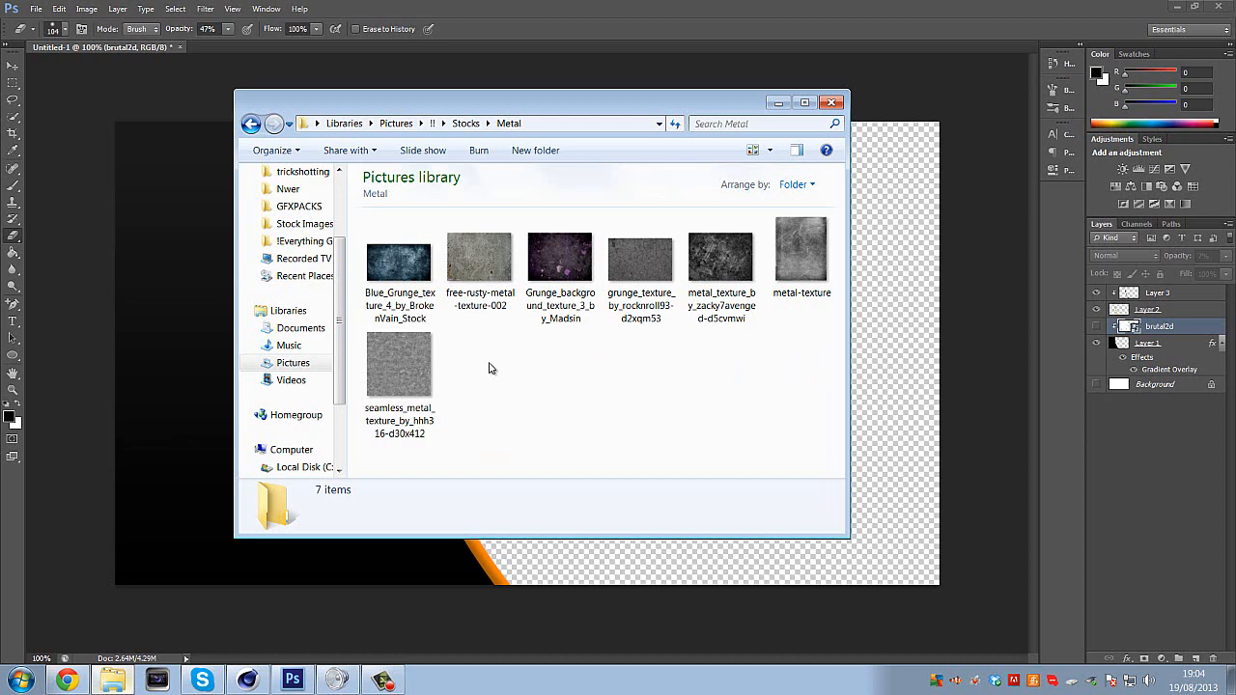
{"action": "left_click", "coordinate": [721, 290]}
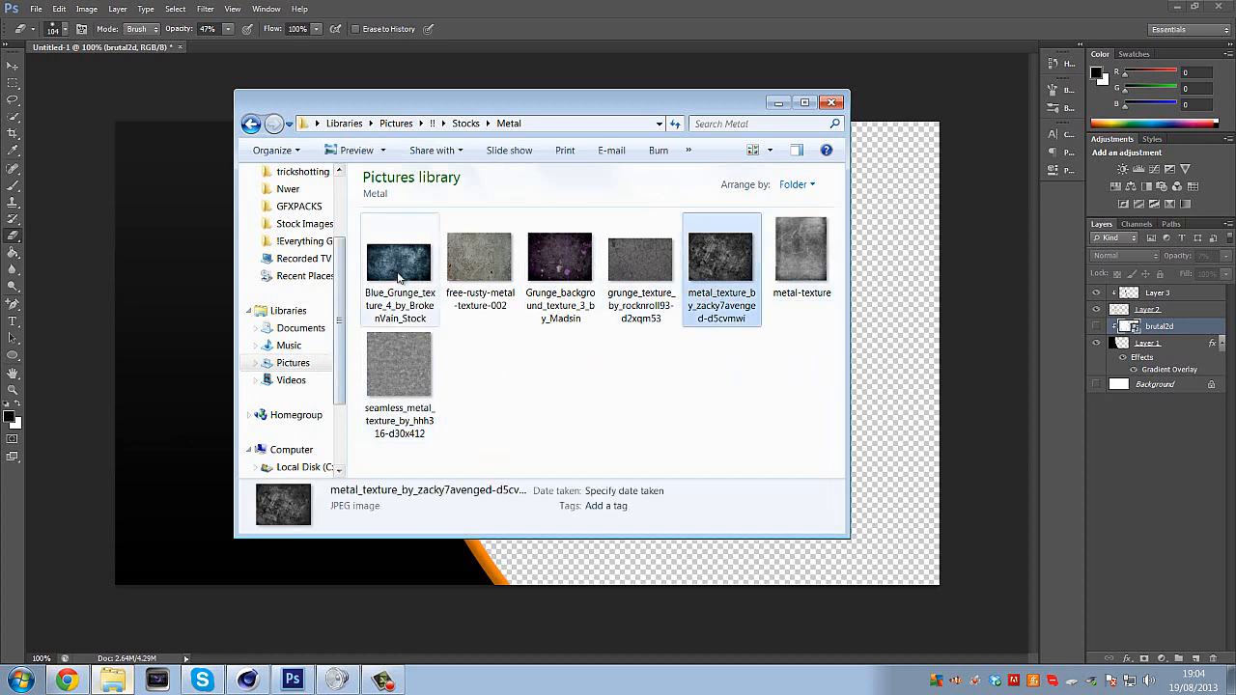
{"action": "left_click", "coordinate": [369, 399]}
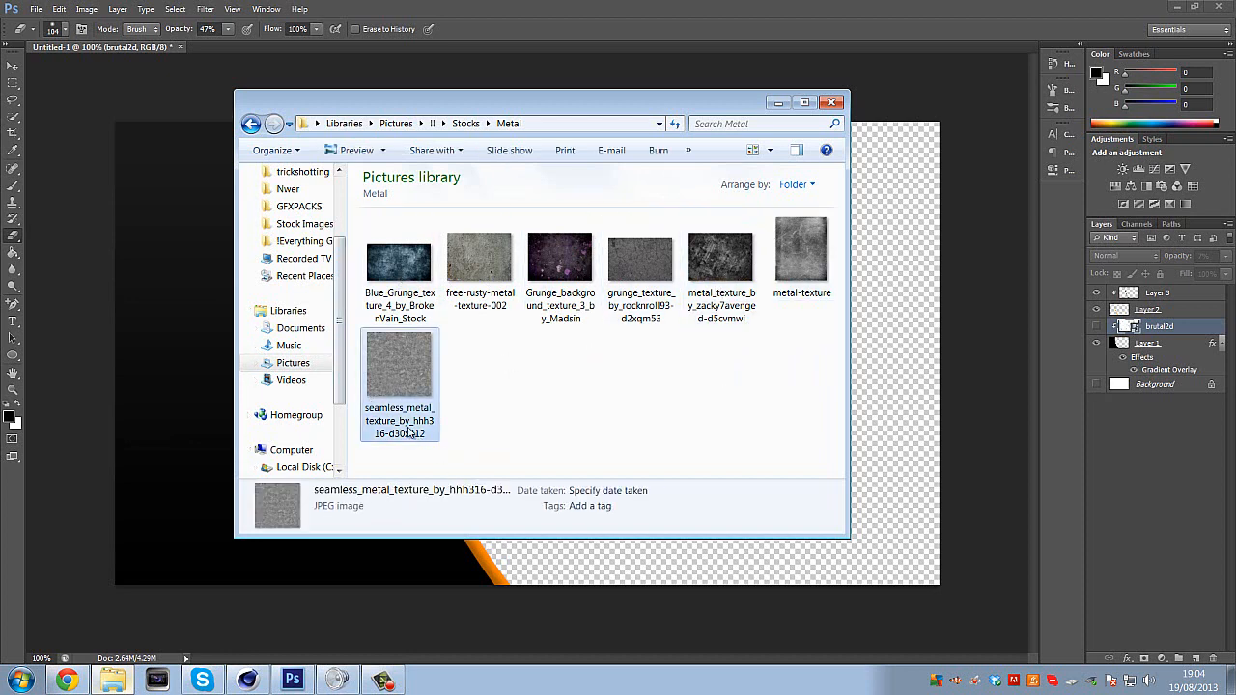
{"action": "left_click_drag", "start_coordinate": [423, 373], "coordinate": [187, 367]}
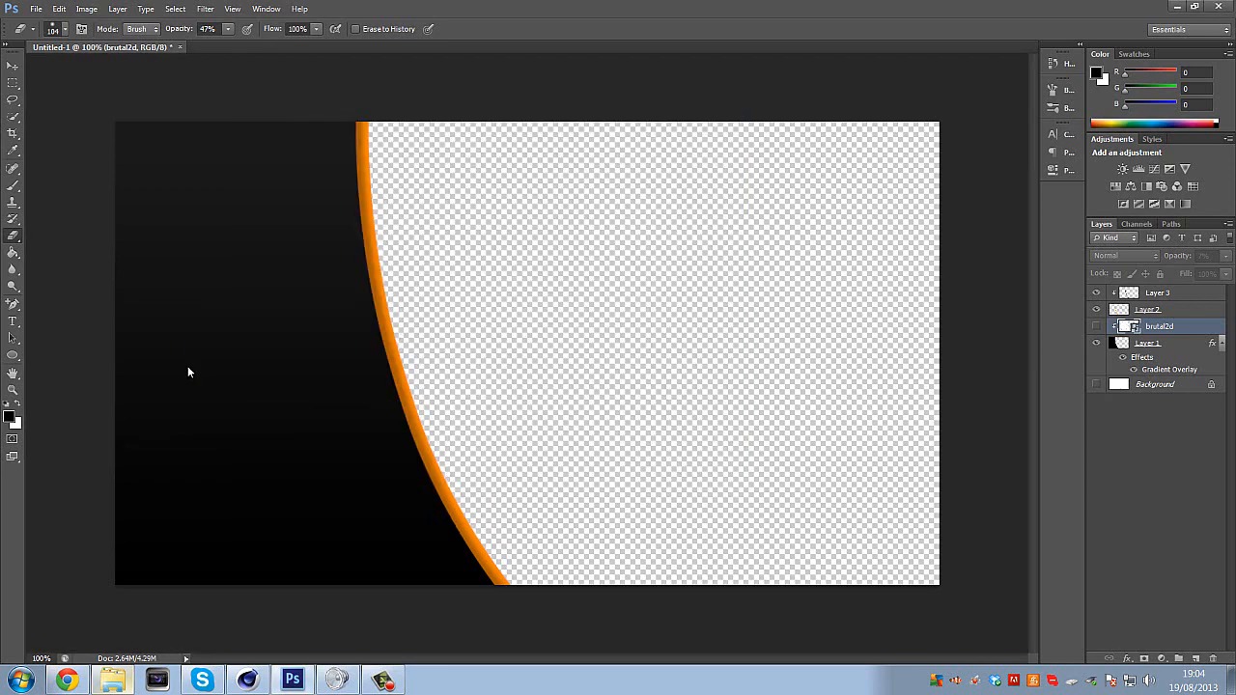
Position the placed metal texture over the black panel, then clip it to Layer 1 beneath the brutal2d layer.
{"action": "left_click_drag", "start_coordinate": [466, 339], "coordinate": [263, 330]}
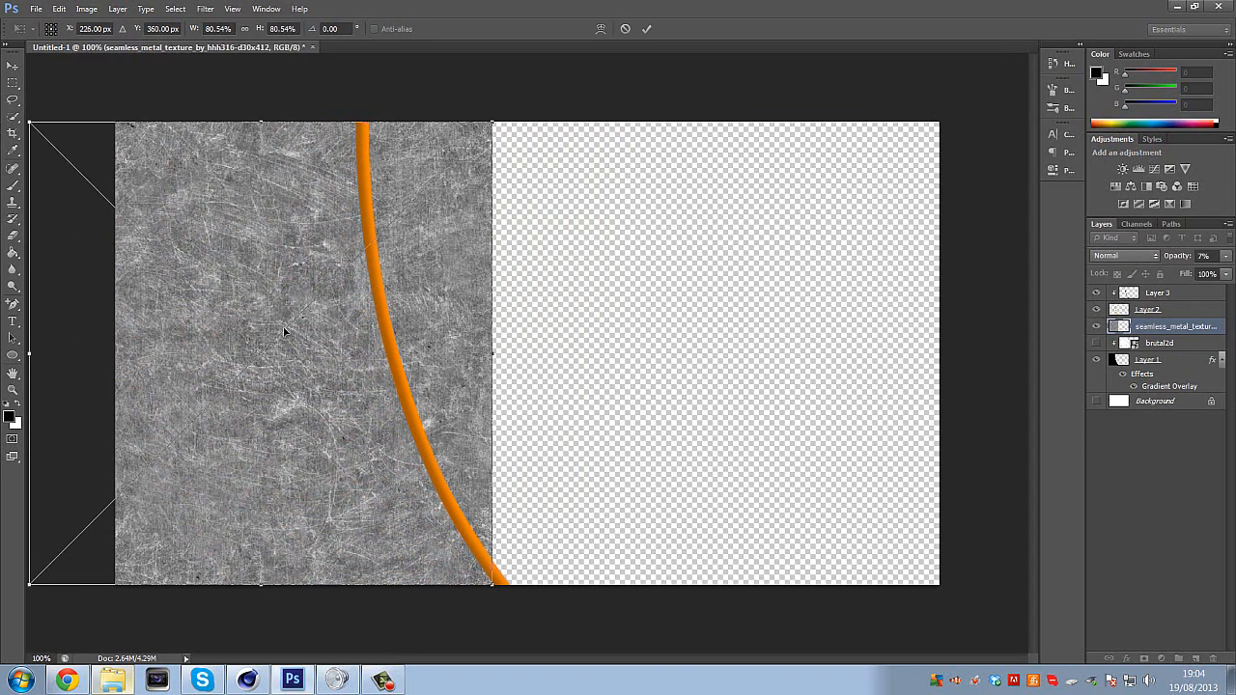
{"action": "key", "text": "Return"}
{"action": "key", "text": "e"}
{"action": "left_click_drag", "start_coordinate": [1193, 361], "coordinate": [1172, 352]}
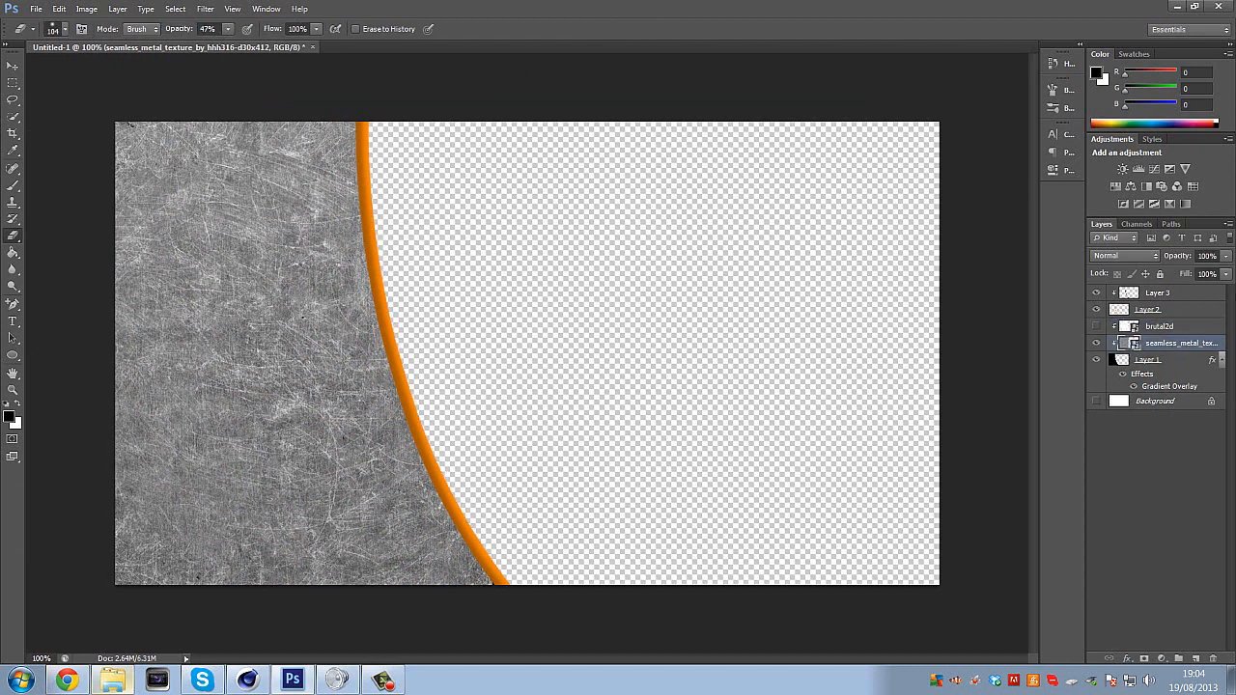
Try the Overlay blend mode at 42% opacity on the seamless metal texture layer.
{"action": "left_click", "coordinate": [1154, 262]}
{"action": "left_click", "coordinate": [1122, 467]}
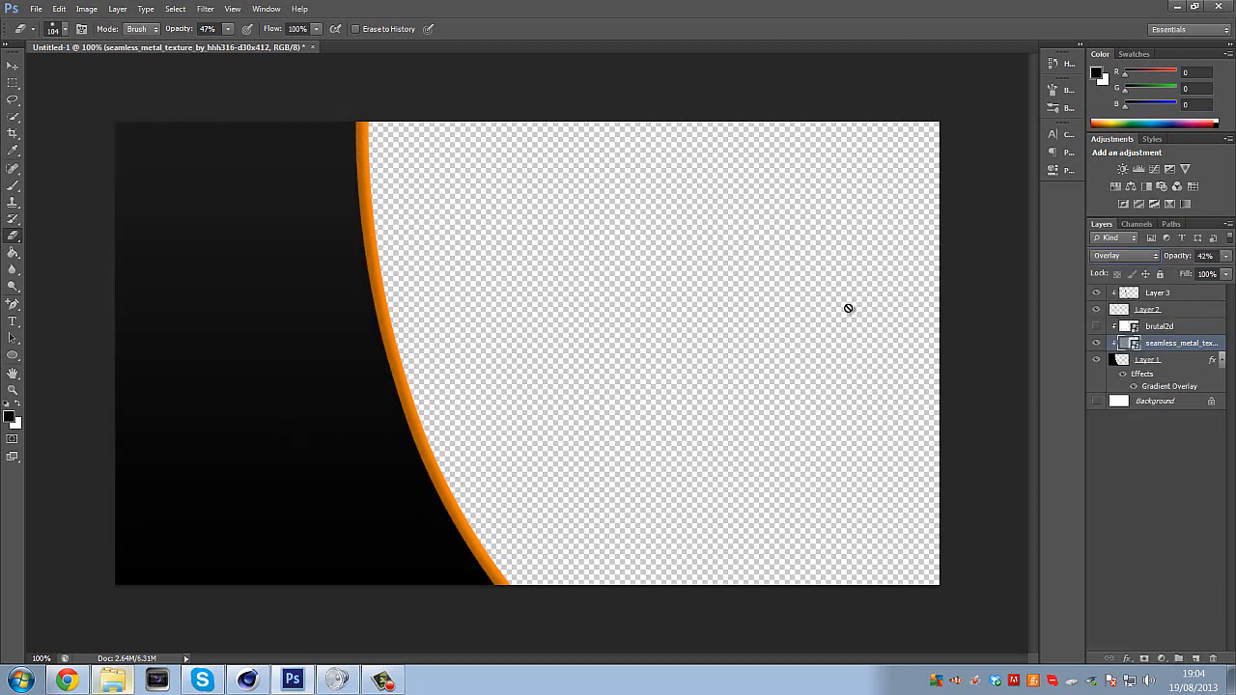
{"action": "left_click", "coordinate": [1193, 334]}
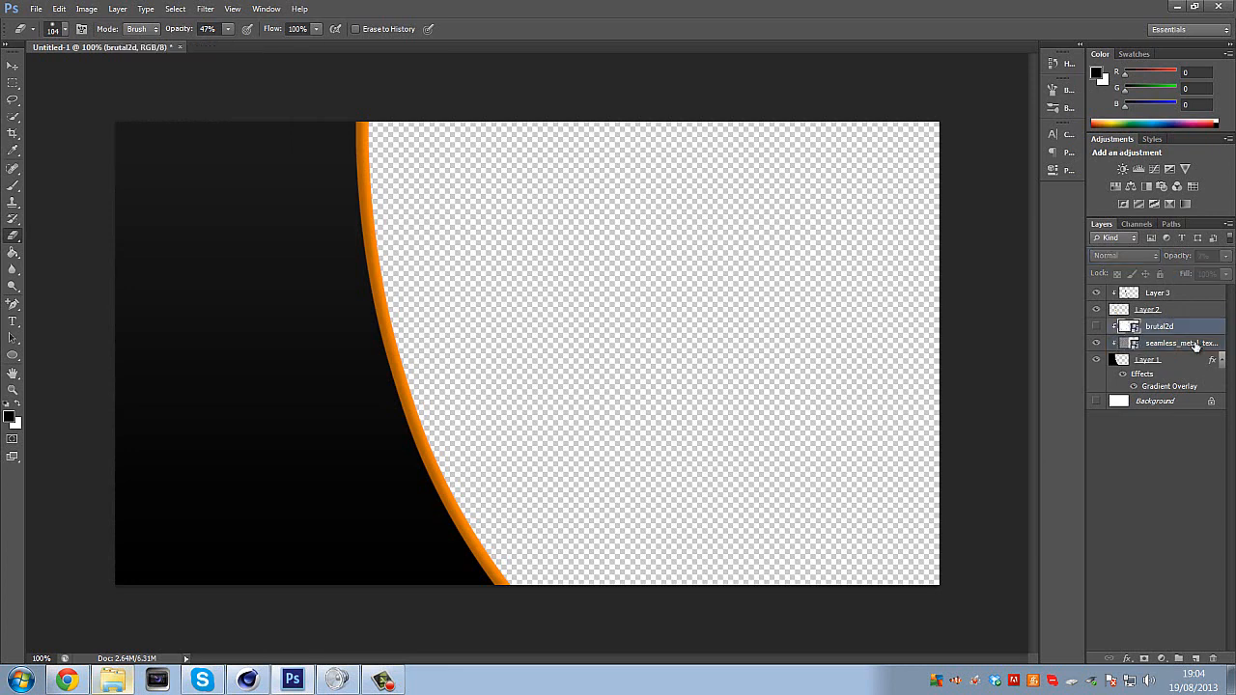
Set the seamless metal texture layer to Normal blending at 5% opacity.
{"action": "left_click", "coordinate": [1196, 344]}
{"action": "key", "text": "shift+alt+n"}
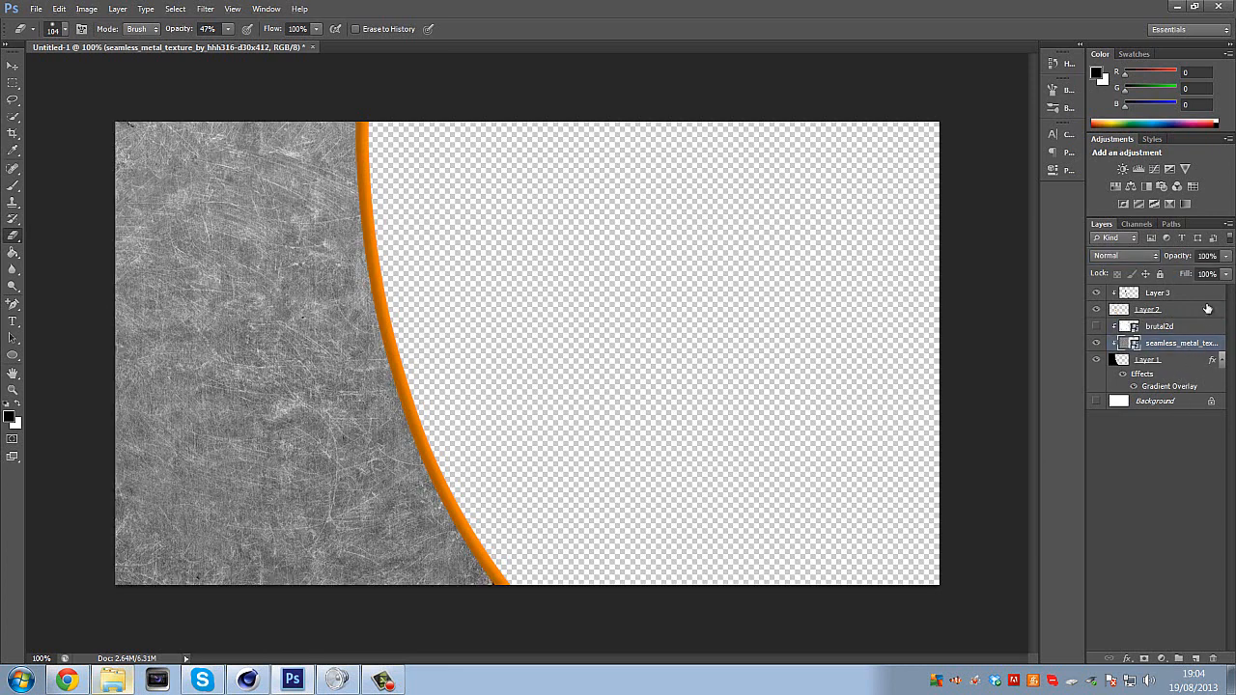
{"action": "left_click_drag", "start_coordinate": [1230, 259], "coordinate": [1164, 275]}
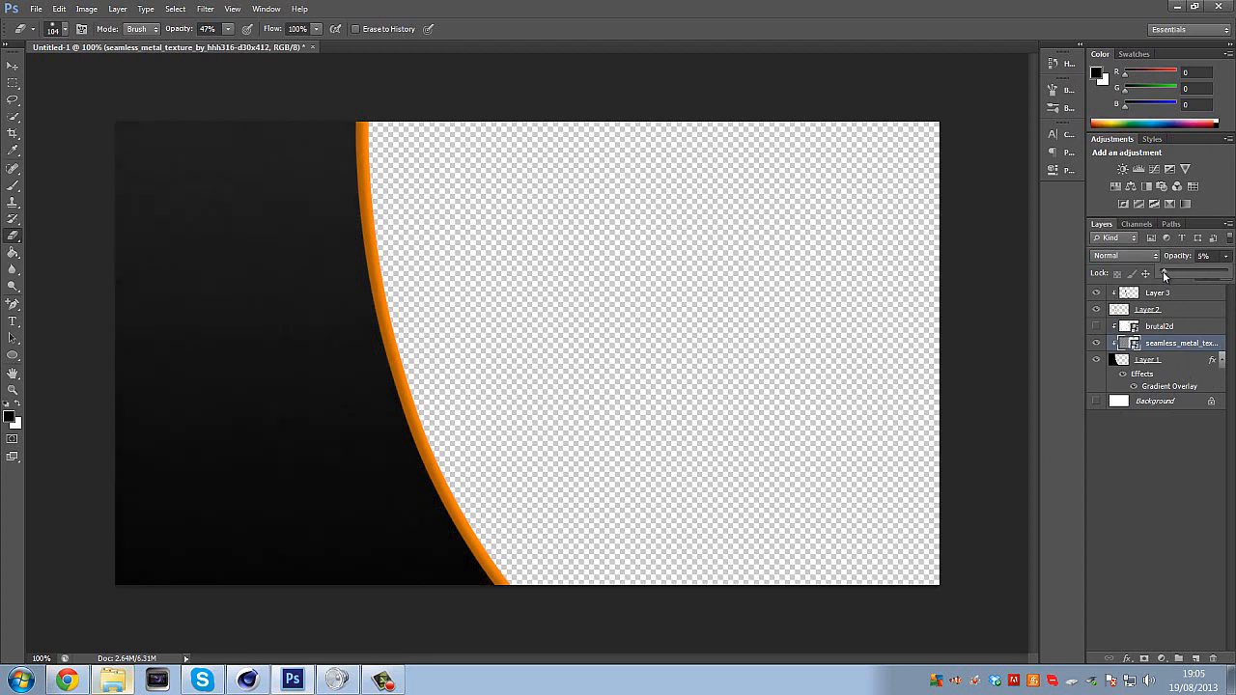
Place metal_texture_by_zacky7avenged from the Metal folder, align it to the canvas's upper-left corner and enlarge it across the upper panel.
{"action": "left_click", "coordinate": [112, 679]}
{"action": "left_click_drag", "start_coordinate": [722, 275], "coordinate": [37, 325]}
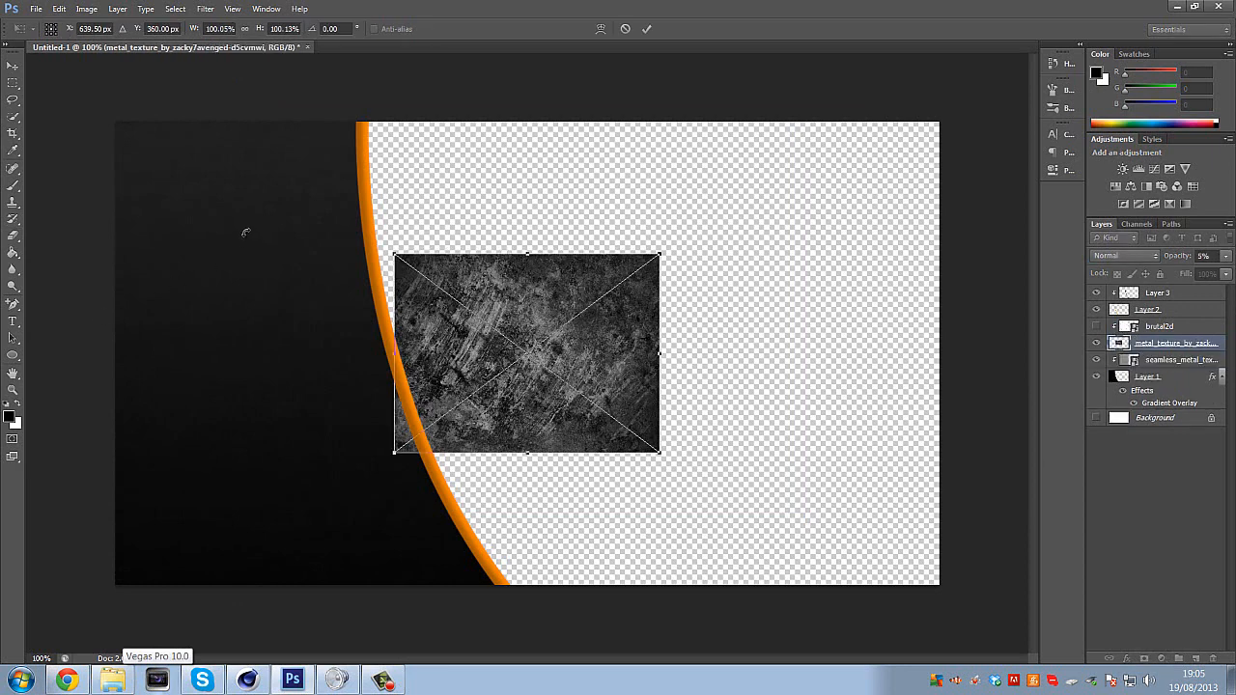
{"action": "left_click_drag", "start_coordinate": [493, 301], "coordinate": [203, 154]}
{"action": "left_click_drag", "start_coordinate": [370, 308], "coordinate": [423, 366]}
{"action": "left_click_drag", "start_coordinate": [379, 294], "coordinate": [375, 308]}
{"action": "key", "text": "Return"}
Rasterize the dark metal texture layer and fade out its lower edge with the Eraser at 100% opacity.
{"action": "key", "text": "e"}
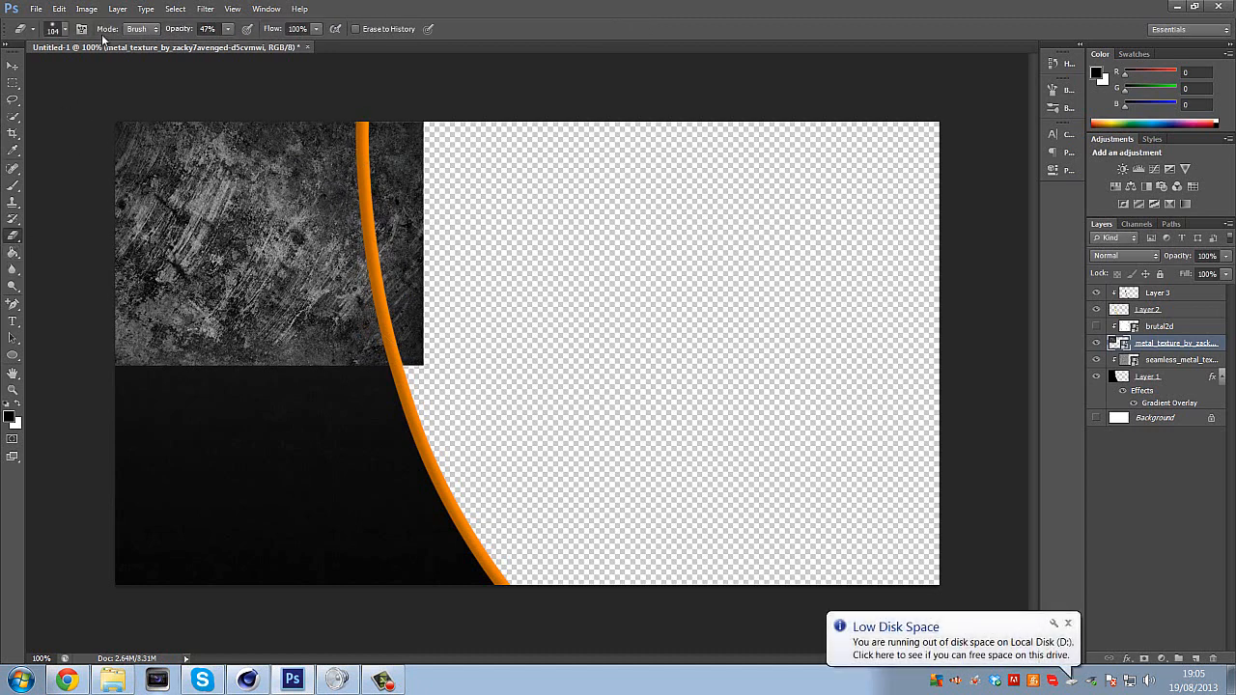
{"action": "left_click", "coordinate": [228, 29]}
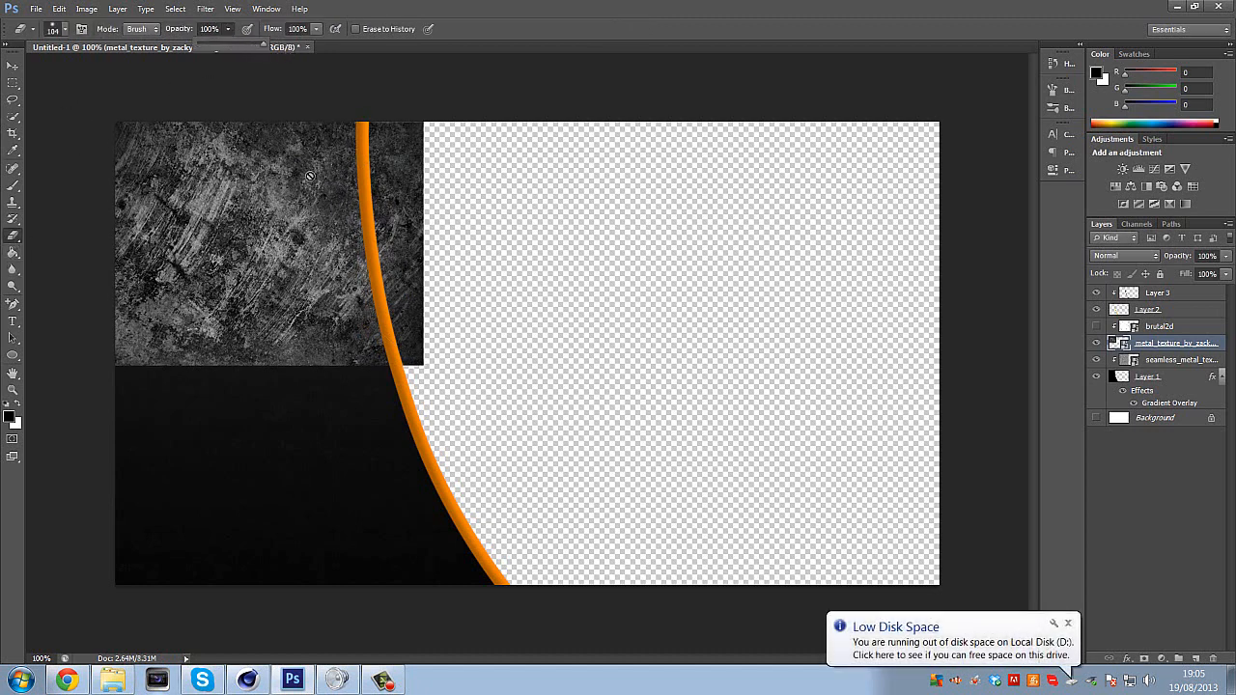
{"action": "left_click", "coordinate": [246, 222]}
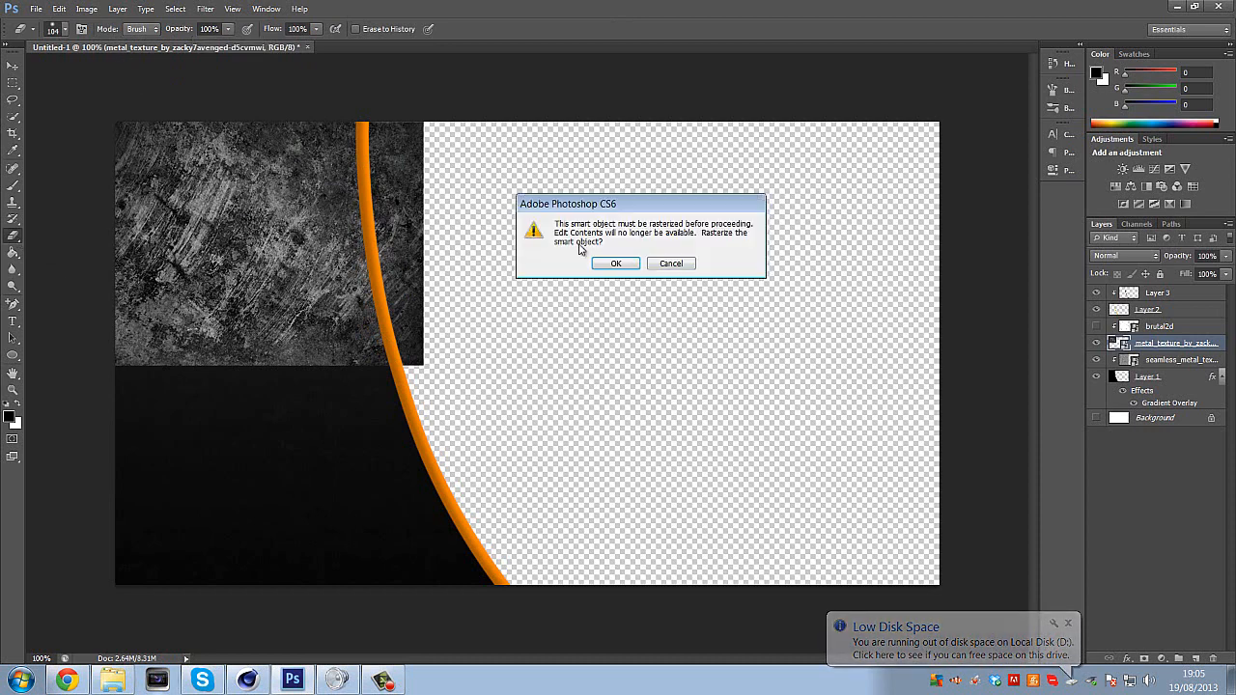
{"action": "left_click", "coordinate": [615, 262]}
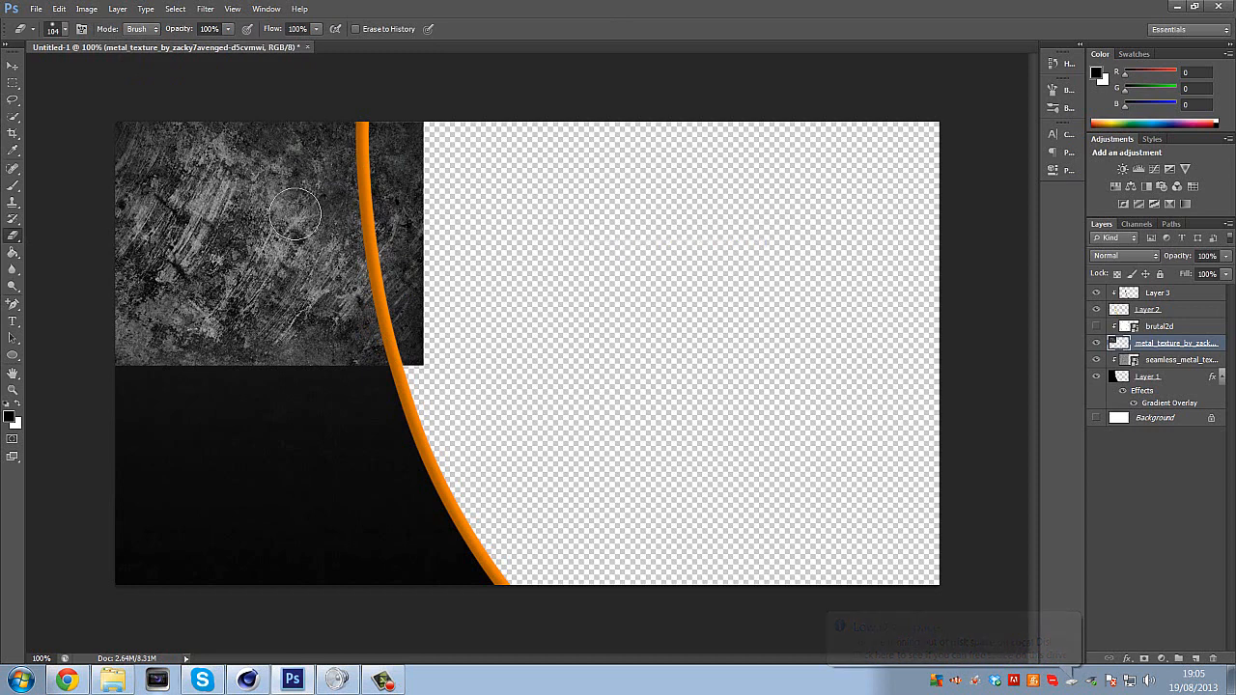
{"action": "left_click", "coordinate": [63, 30]}
{"action": "left_click", "coordinate": [121, 369]}
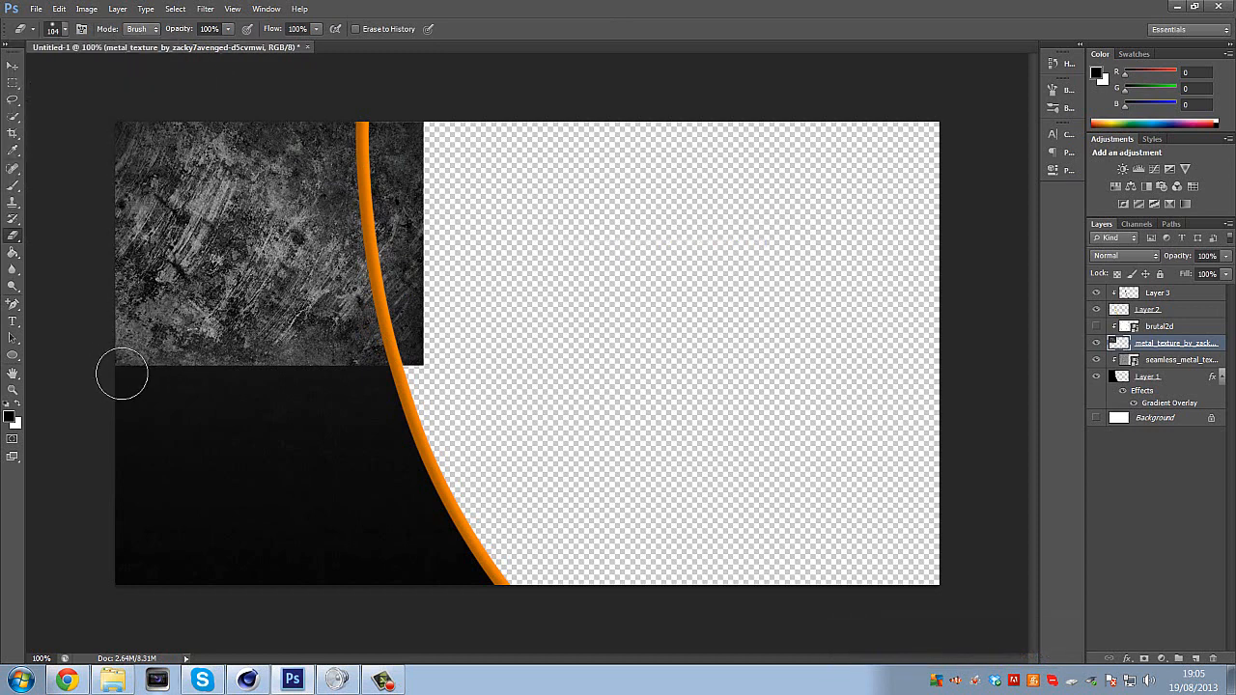
{"action": "left_click_drag", "start_coordinate": [122, 370], "coordinate": [421, 367]}
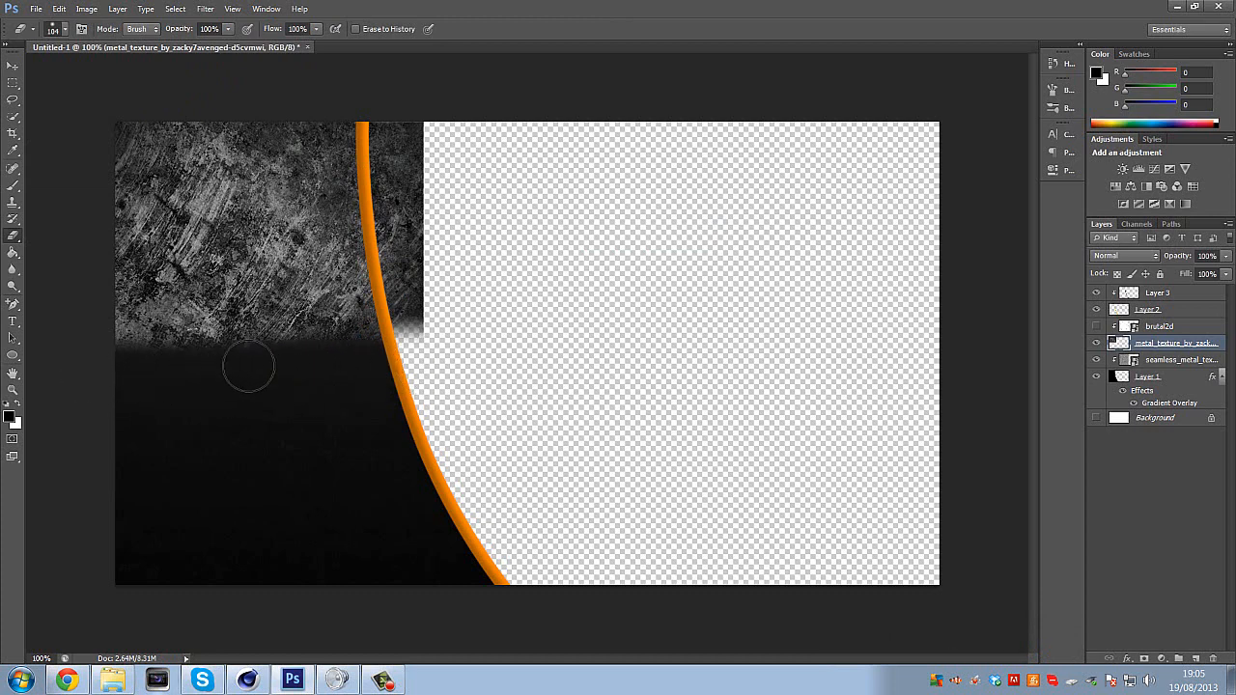
Duplicate the dark metal texture, place the copy below the original, and erase its upper edge to blend the seam.
{"action": "key", "text": "ctrl+j"}
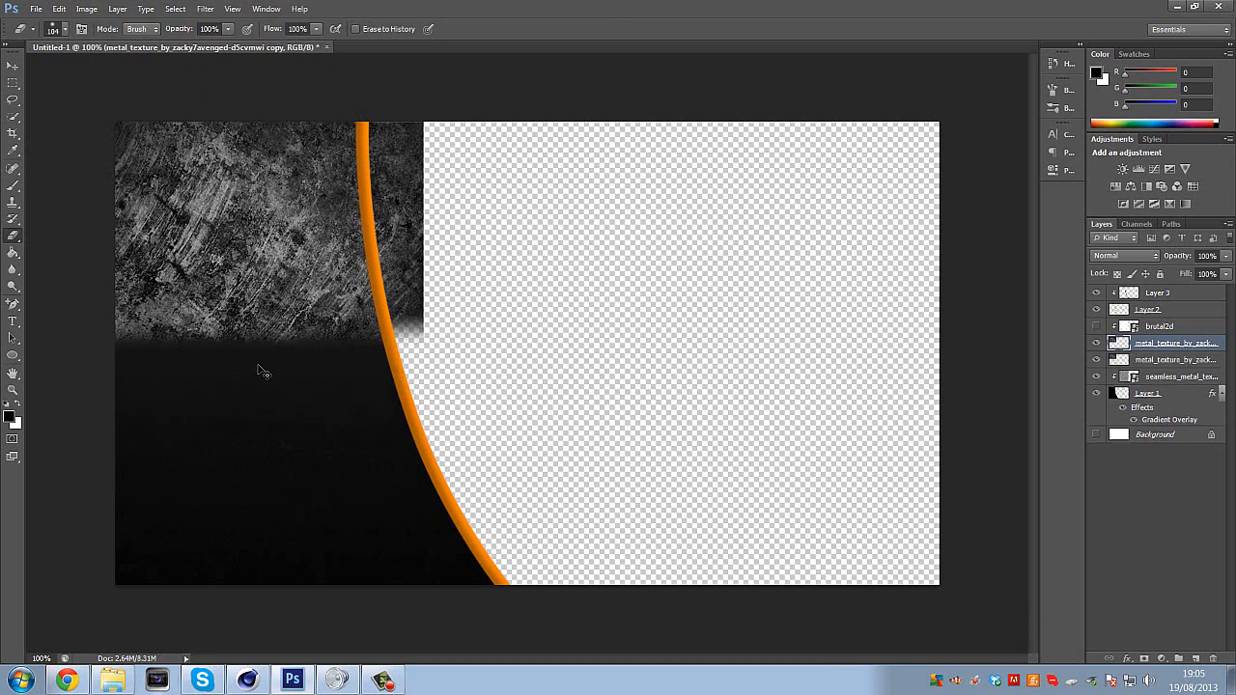
{"action": "mouse_move", "coordinate": [292, 188]}
{"action": "left_mouse_down"}
{"action": "mouse_move", "coordinate": [305, 438]}
{"action": "mouse_move", "coordinate": [288, 335]}
{"action": "left_mouse_up"}
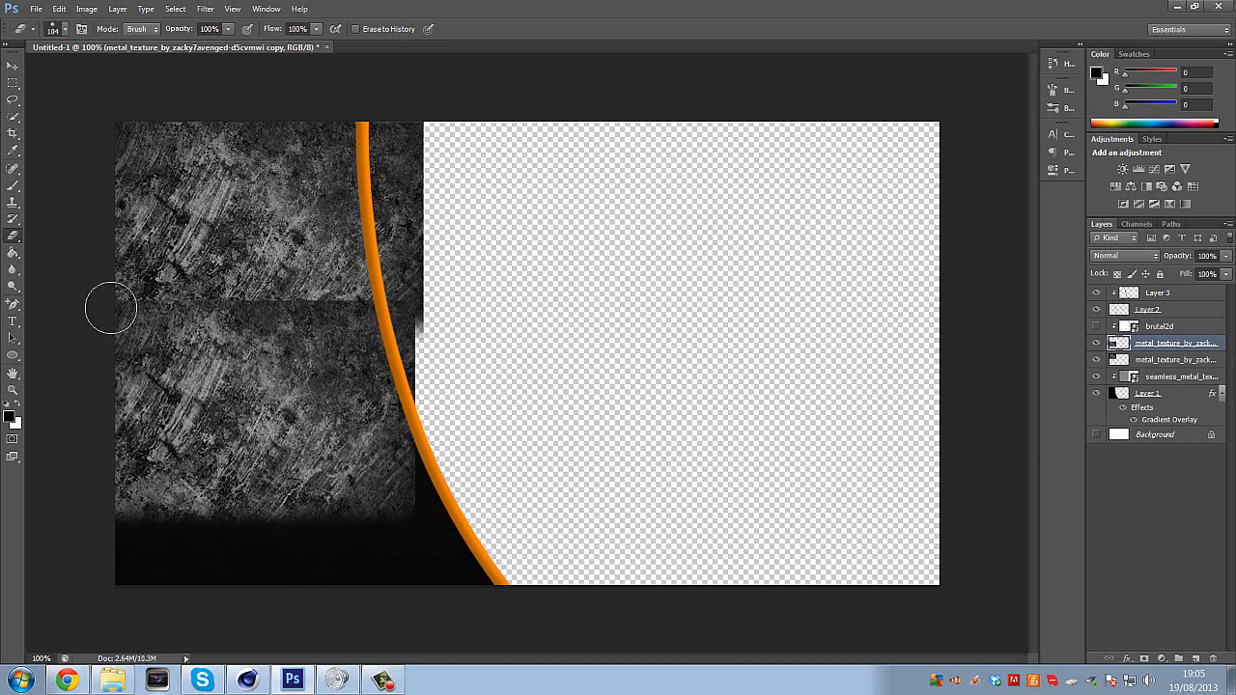
{"action": "mouse_move", "coordinate": [110, 308]}
{"action": "left_mouse_down"}
{"action": "mouse_move", "coordinate": [430, 306]}
{"action": "mouse_move", "coordinate": [345, 314]}
{"action": "left_mouse_up"}
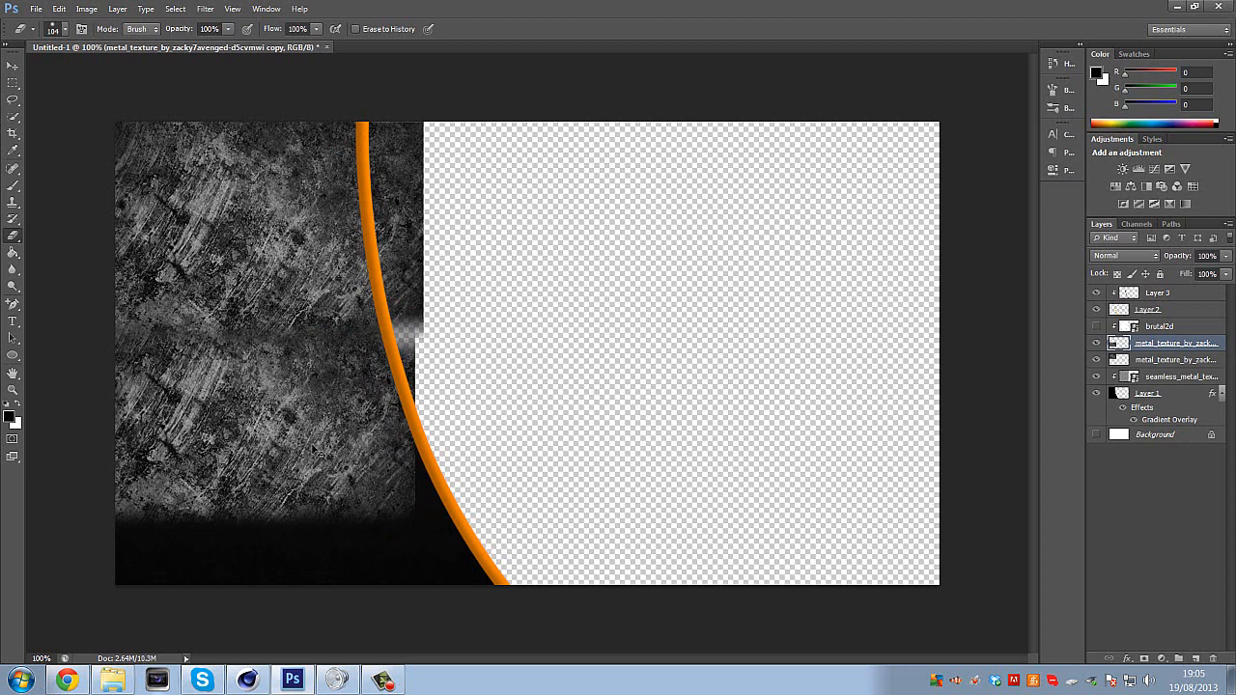
{"action": "left_click_drag", "start_coordinate": [314, 450], "coordinate": [314, 431]}
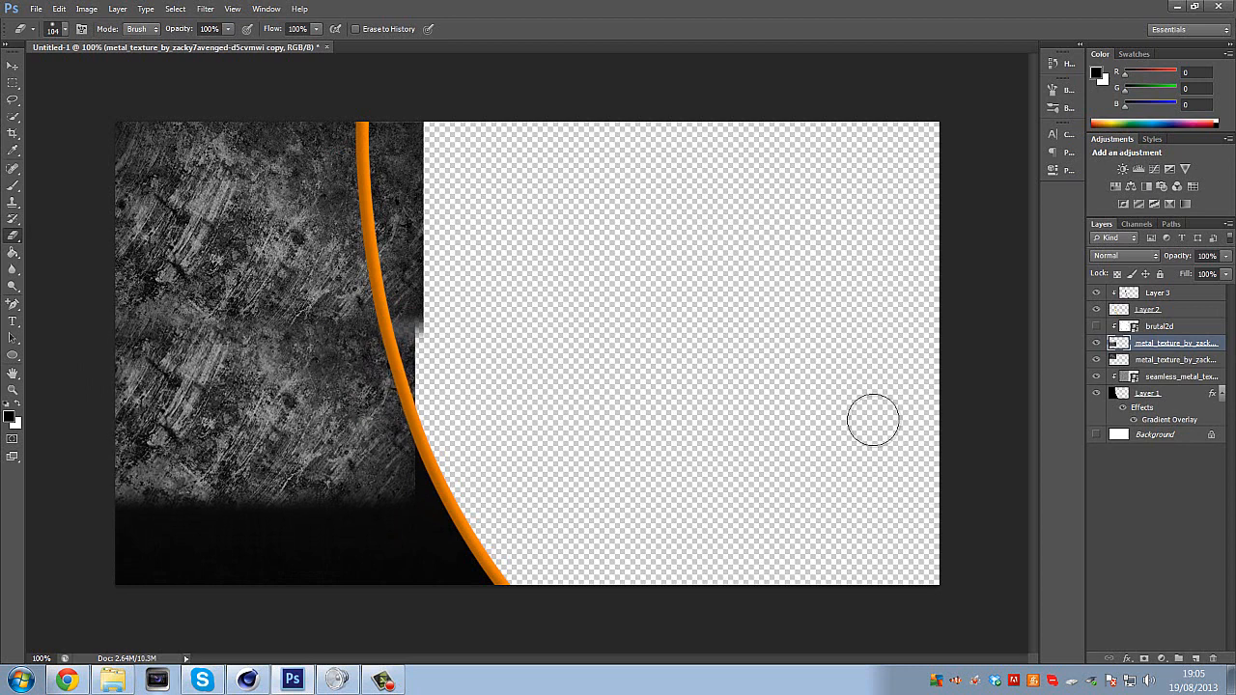
Duplicate both dark texture layers, move the copies down to the canvas's lower edge, and erase the upper seam to blend it.
{"action": "left_click", "coordinate": [1186, 363], "text": "ctrl"}
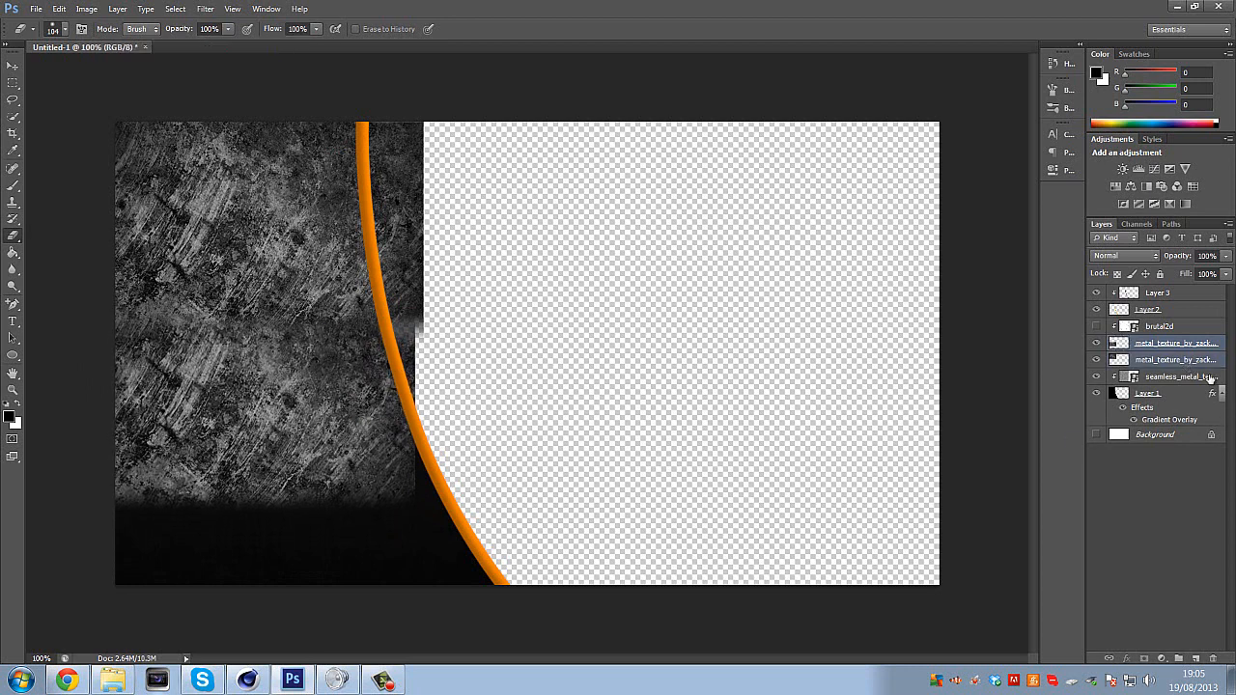
{"action": "key", "text": "ctrl+j"}
{"action": "left_click_drag", "start_coordinate": [270, 399], "coordinate": [276, 594]}
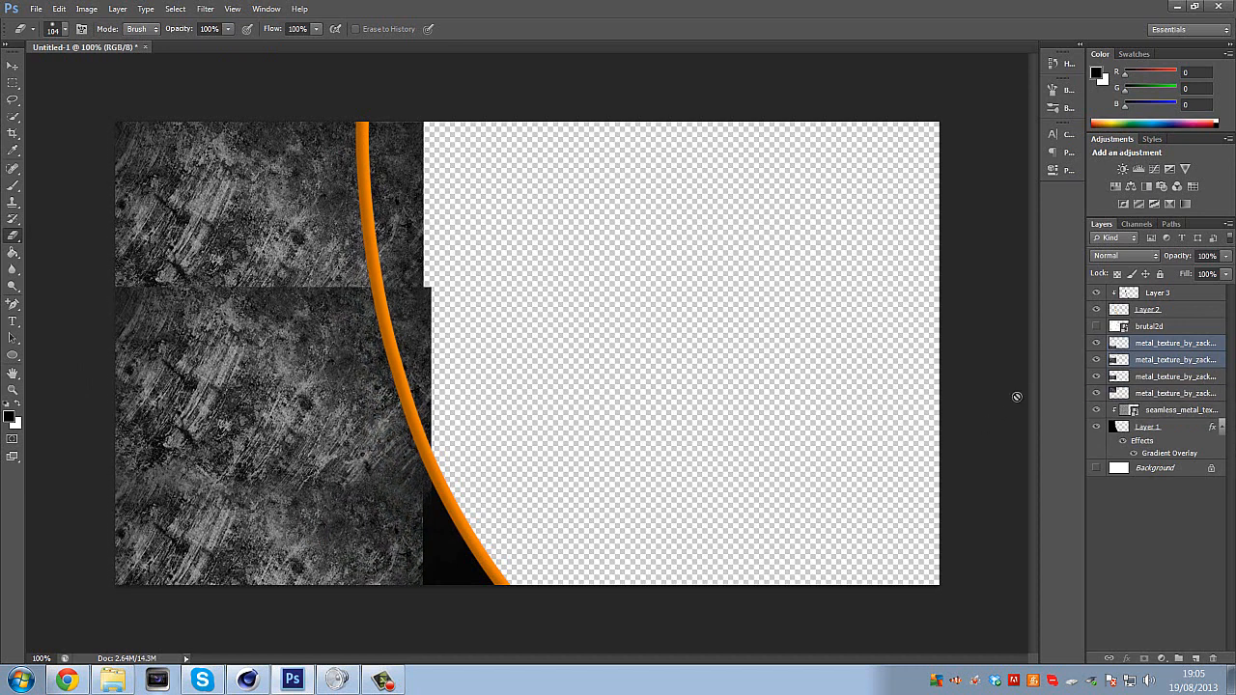
{"action": "left_click", "coordinate": [1168, 358]}
{"action": "left_click_drag", "start_coordinate": [144, 280], "coordinate": [406, 290]}
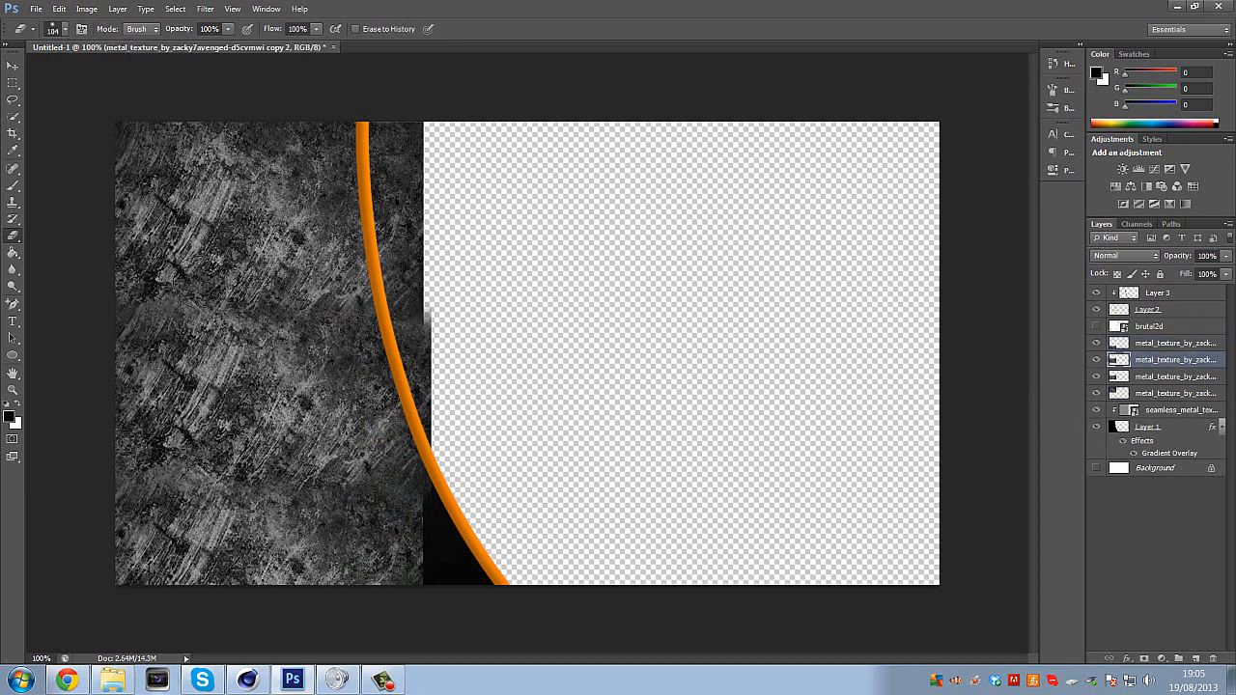
Duplicate the middle dark metal texture, move the copy to the panel's uncovered lower corner by the orange edge, and erase its edges to blend it.
{"action": "left_click", "coordinate": [1147, 376]}
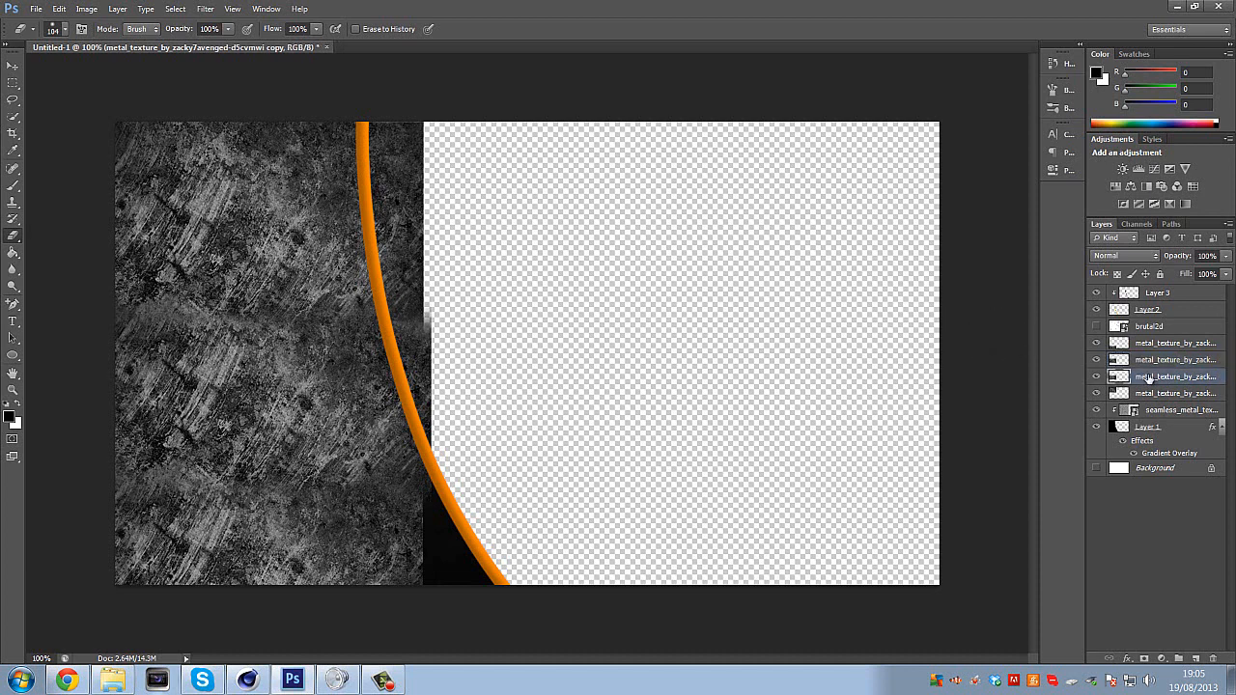
{"action": "key", "text": "ctrl+j"}
{"action": "left_click_drag", "start_coordinate": [282, 416], "coordinate": [442, 520]}
{"action": "left_click_drag", "start_coordinate": [525, 508], "coordinate": [554, 585]}
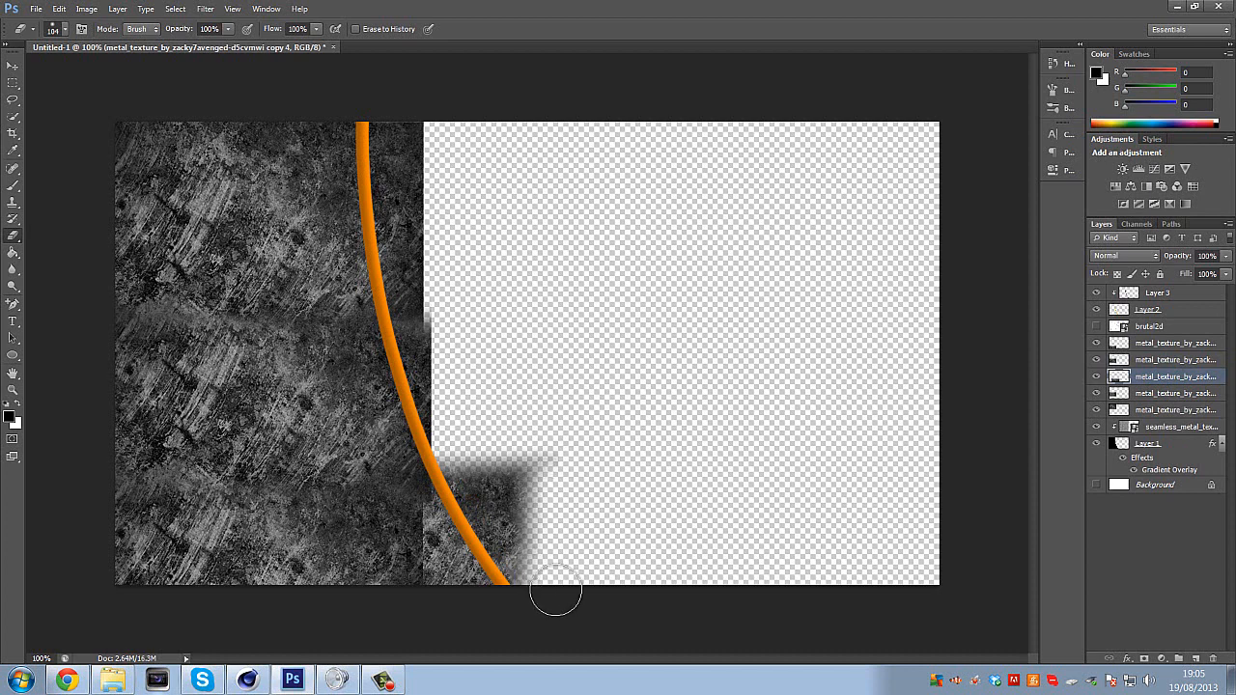
{"action": "left_click", "coordinate": [1176, 395]}
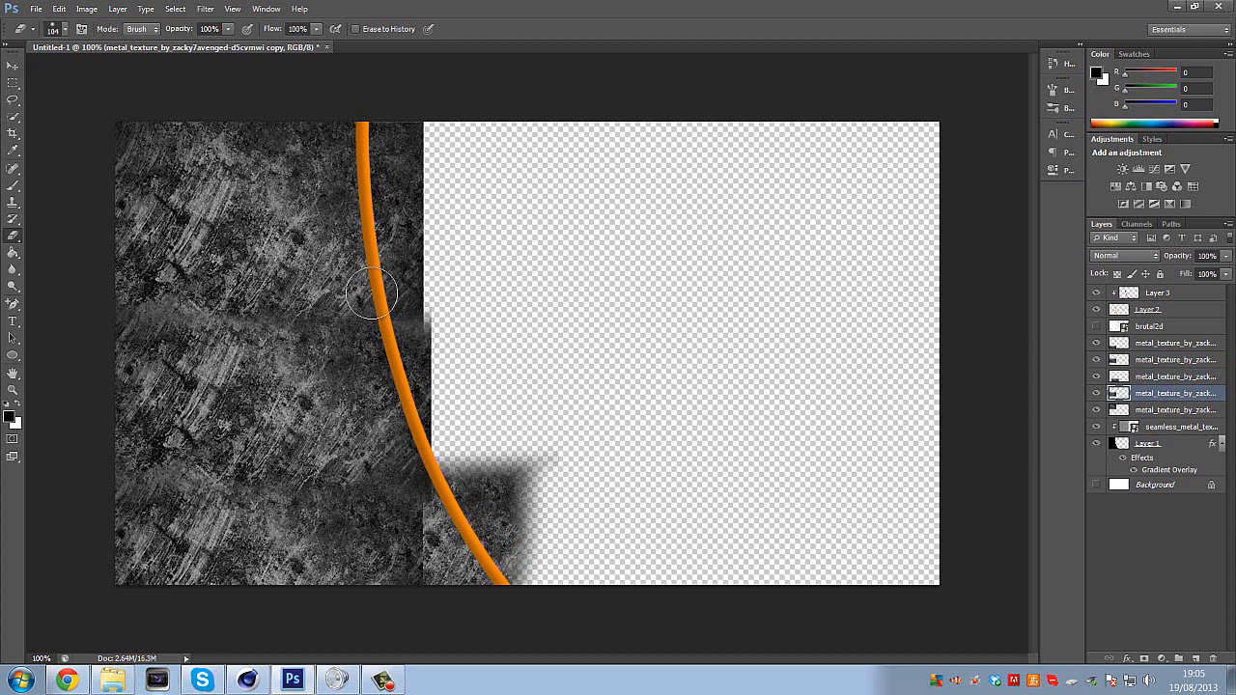
{"action": "left_click", "coordinate": [1128, 360]}
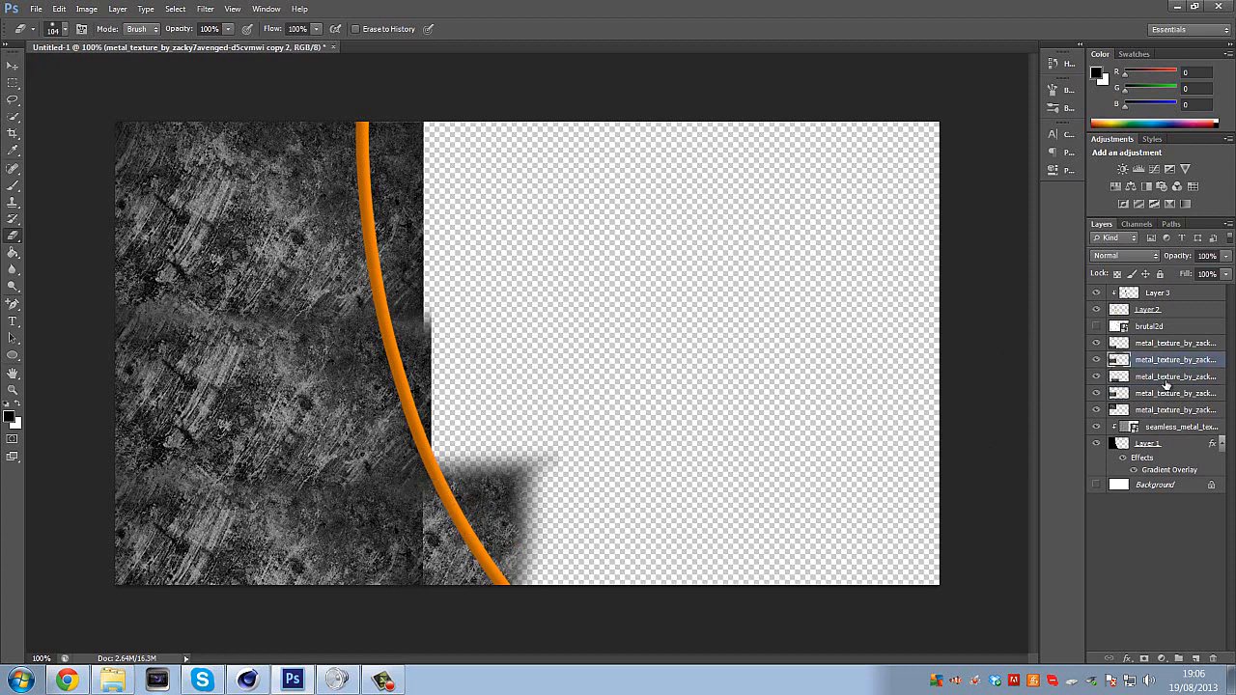
{"action": "left_click", "coordinate": [1144, 394]}
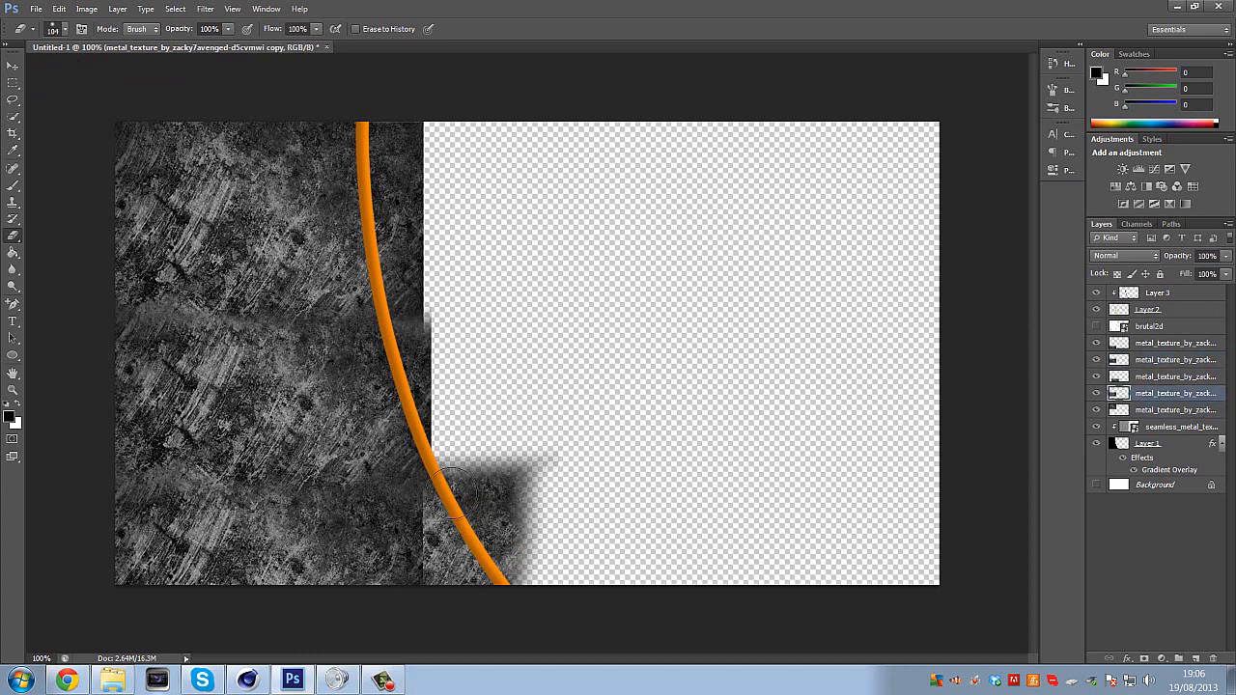
{"action": "left_click", "coordinate": [1155, 347]}
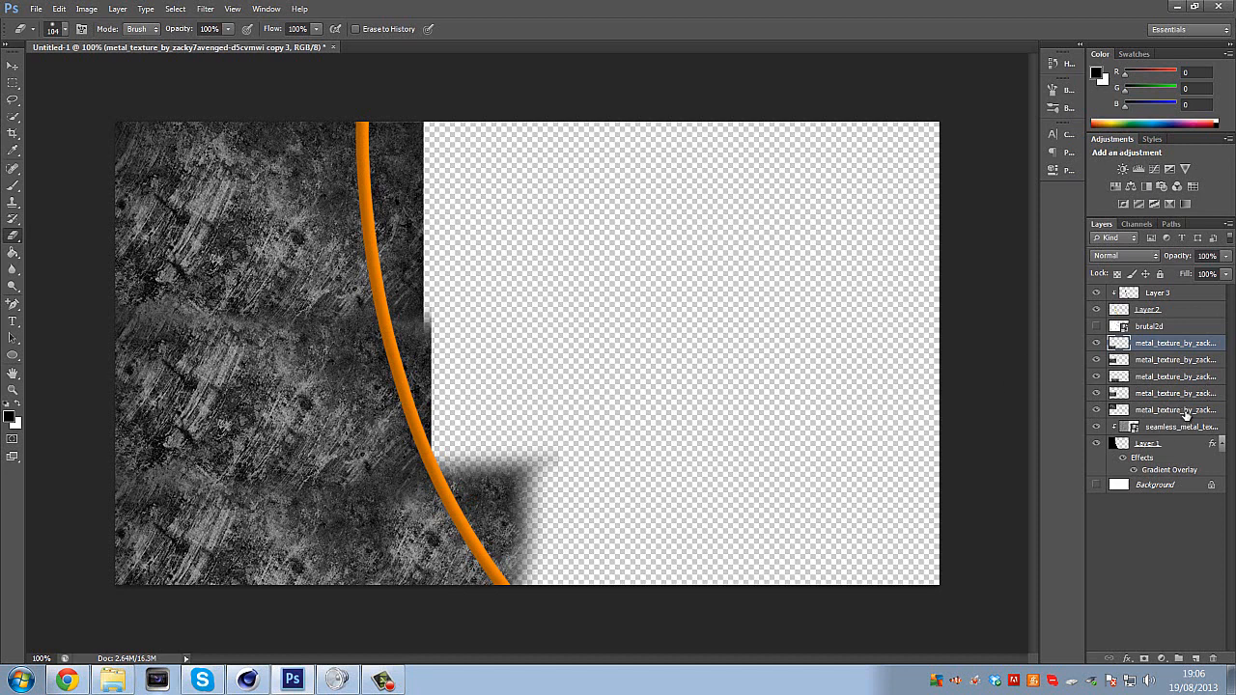
Merge the five dark metal texture layers into one layer.
{"action": "left_click", "coordinate": [1187, 413], "text": "shift"}
{"action": "right_click", "coordinate": [1192, 385]}
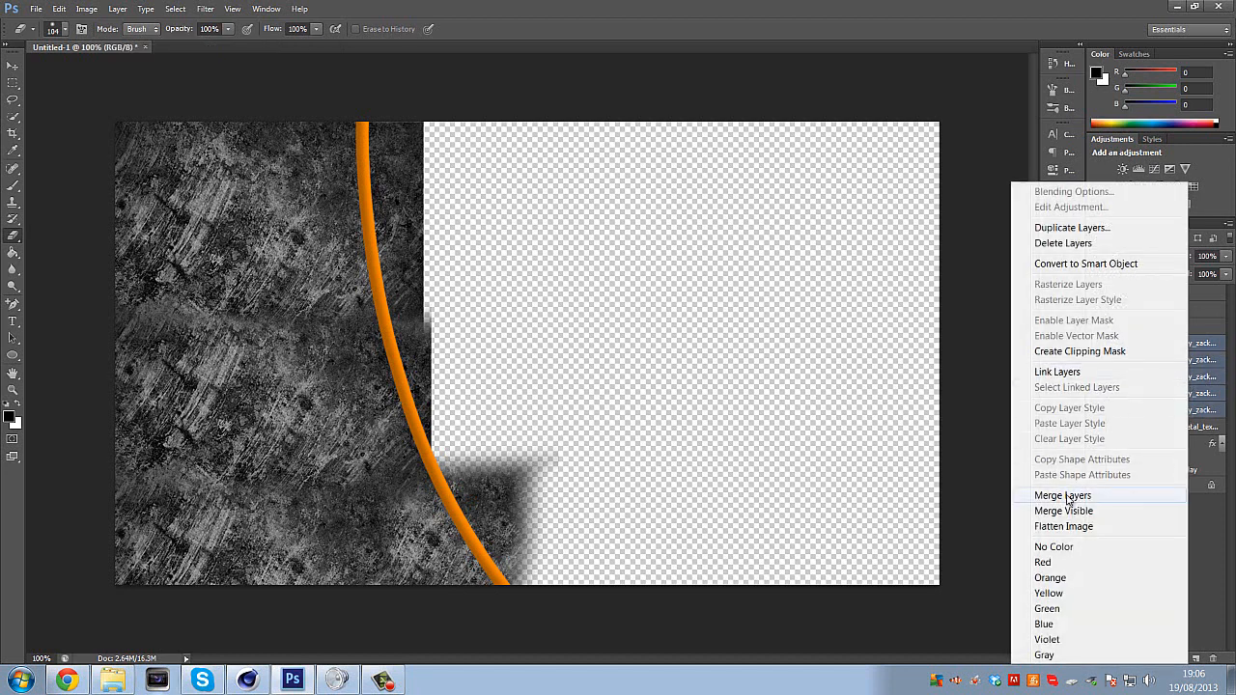
{"action": "left_click", "coordinate": [1076, 493]}
Clip the merged dark metal texture to the black panel and set its opacity to 6%.
{"action": "left_click", "coordinate": [1225, 275]}
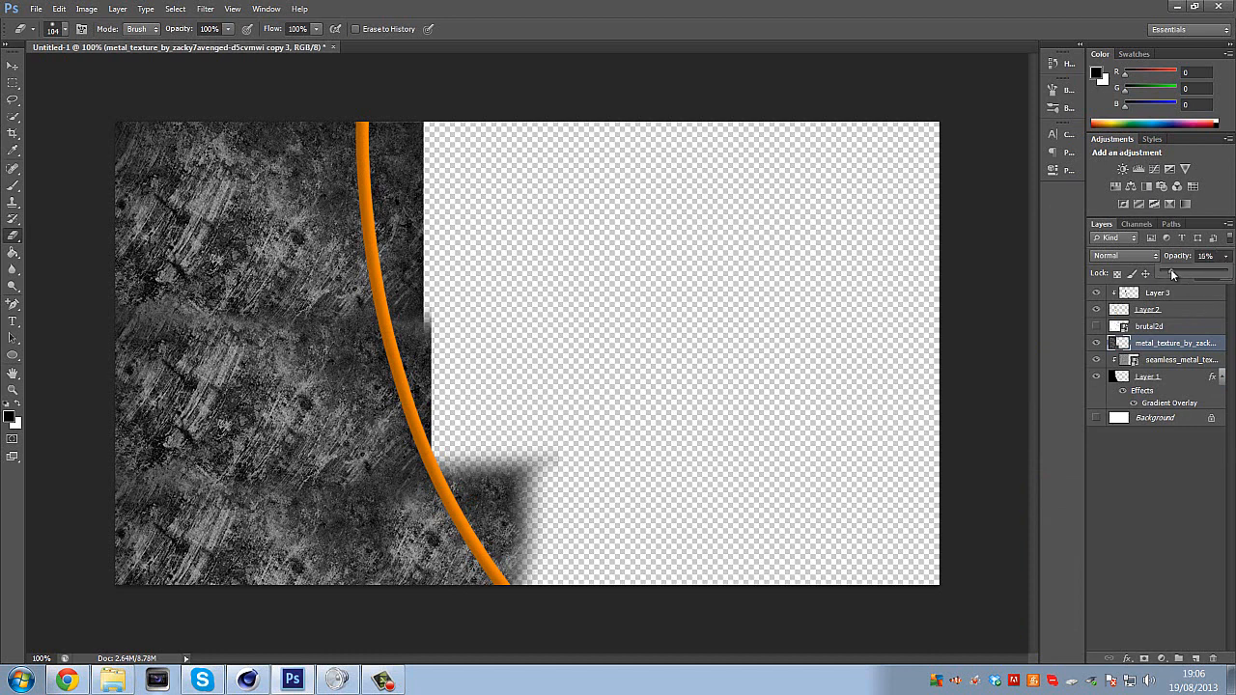
{"action": "right_click", "coordinate": [1168, 349]}
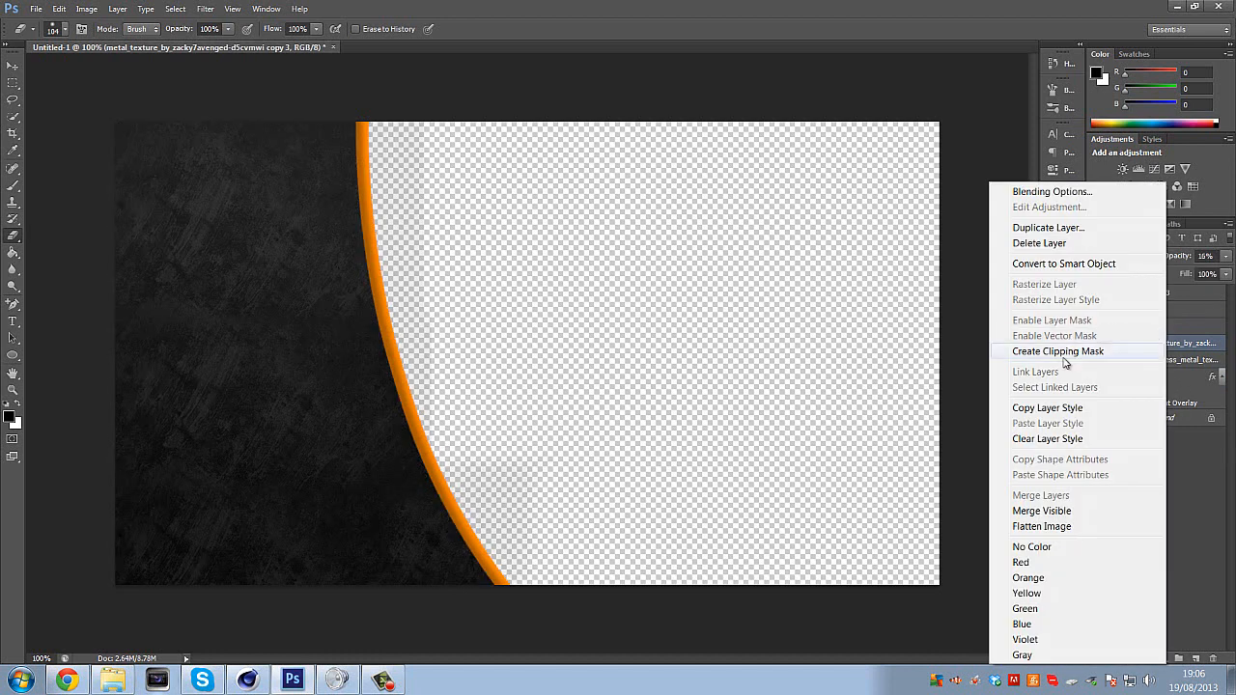
{"action": "left_click", "coordinate": [1065, 353]}
{"action": "left_click", "coordinate": [1225, 256]}
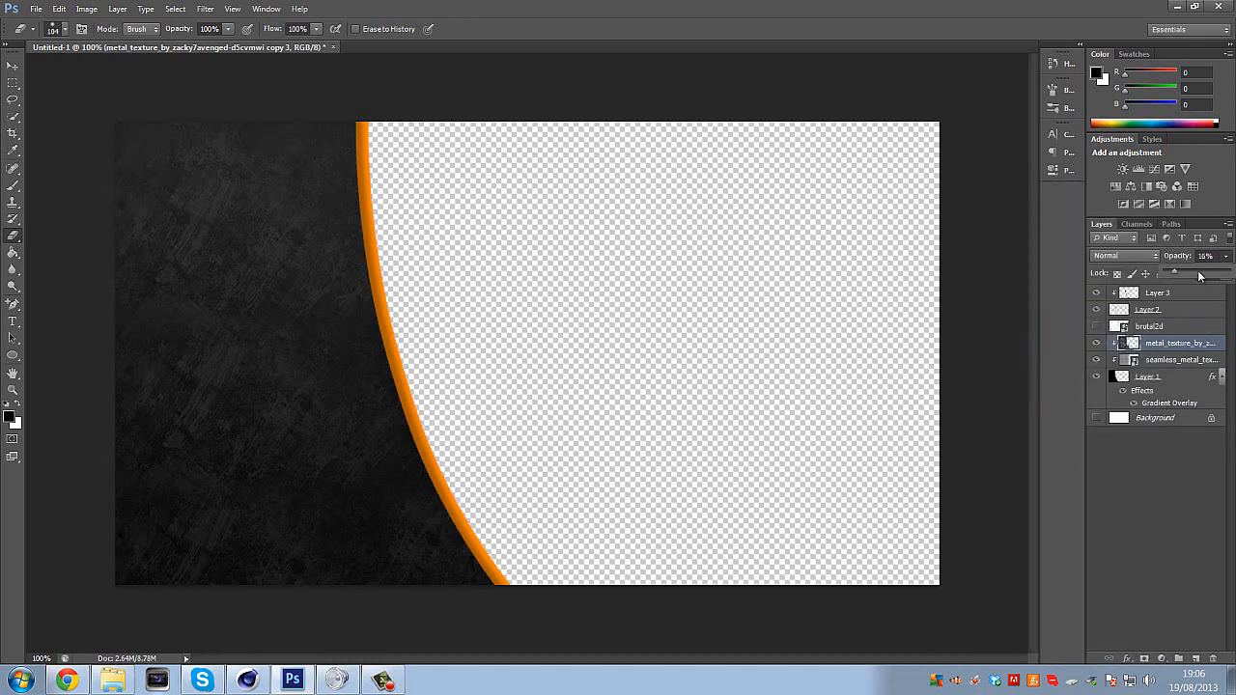
{"action": "left_click_drag", "start_coordinate": [1171, 273], "coordinate": [1168, 273]}
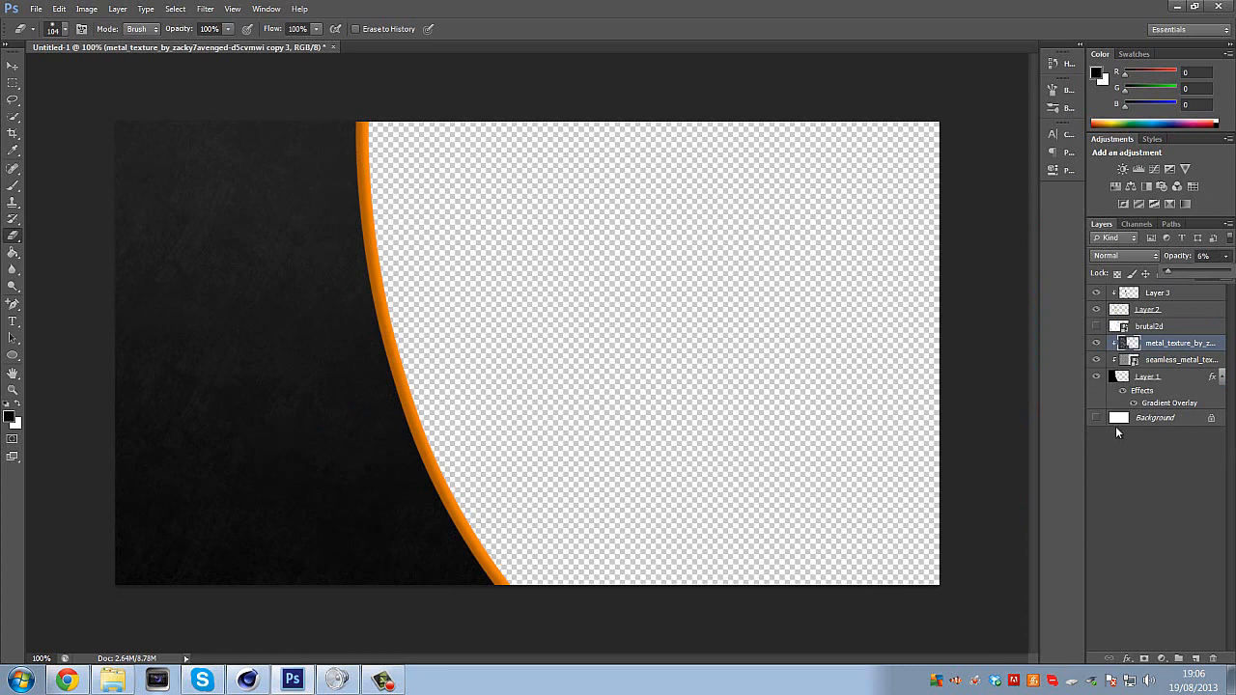
Hide and reshow the two metal texture layers to compare the panel with and without them.
{"action": "left_click", "coordinate": [1096, 359]}
{"action": "left_click", "coordinate": [1097, 344]}
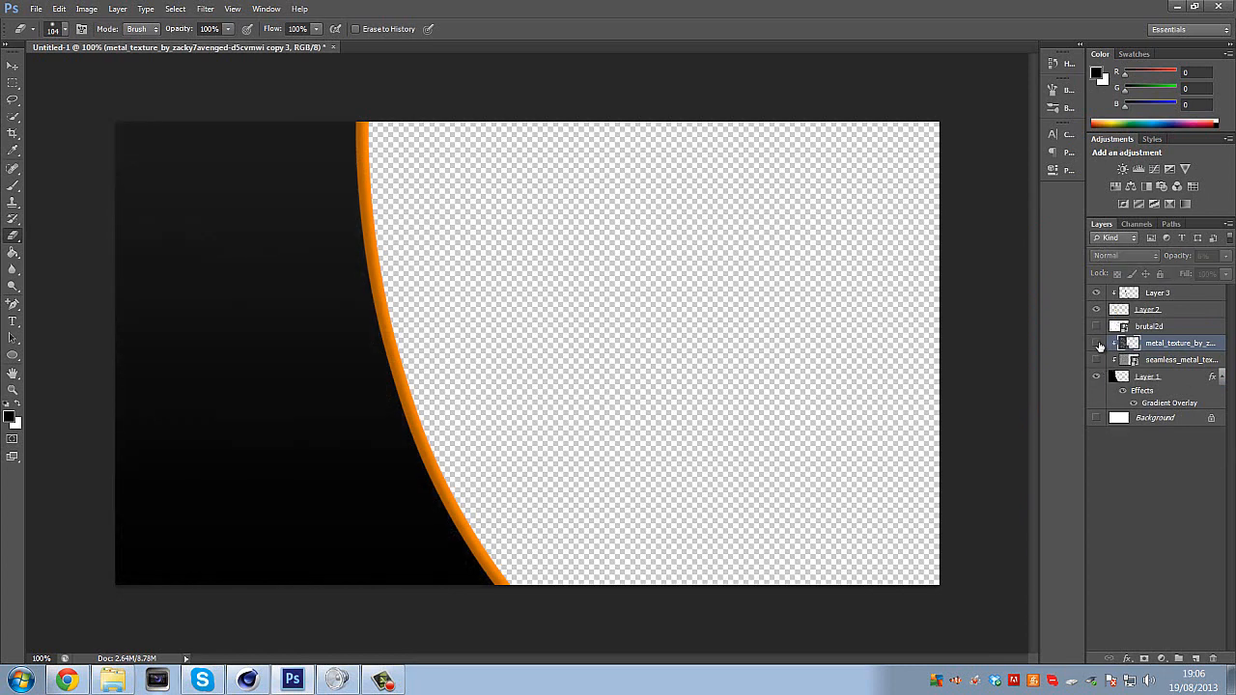
{"action": "left_click", "coordinate": [1096, 343]}
{"action": "left_click", "coordinate": [1096, 359]}
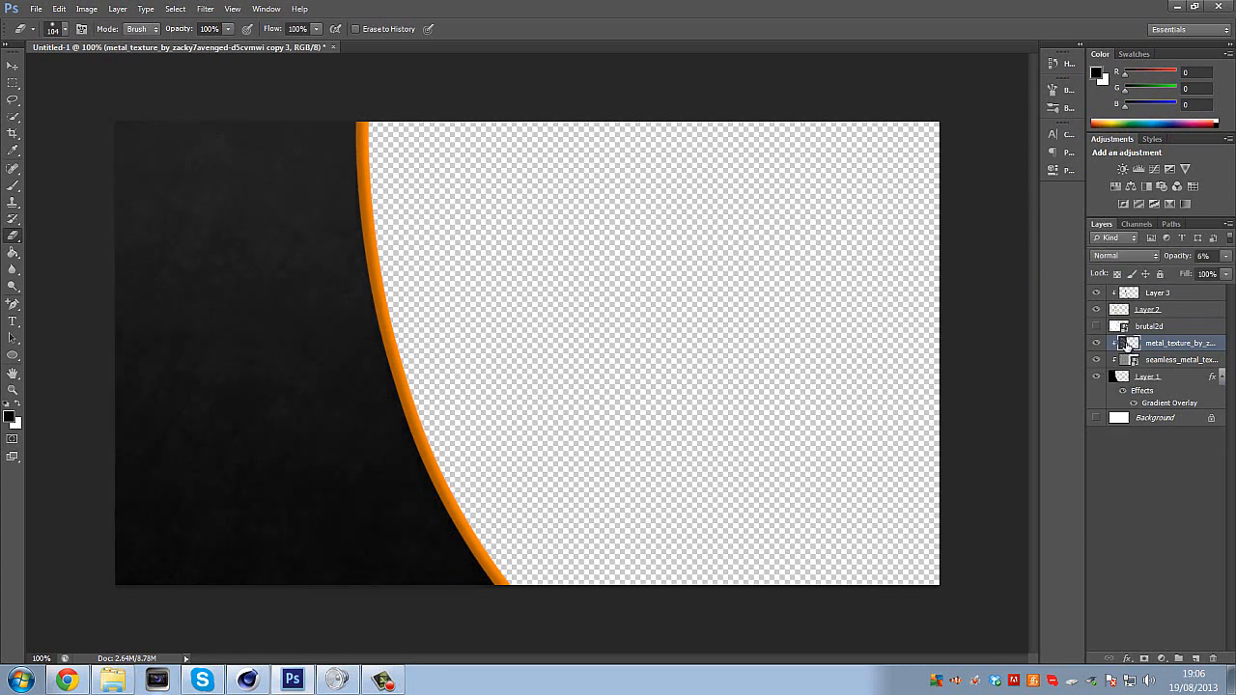
Move the brutal2d logo layer below both metal textures, directly above the black panel layer, and make it visible.
{"action": "left_click_drag", "start_coordinate": [1147, 326], "coordinate": [1151, 376]}
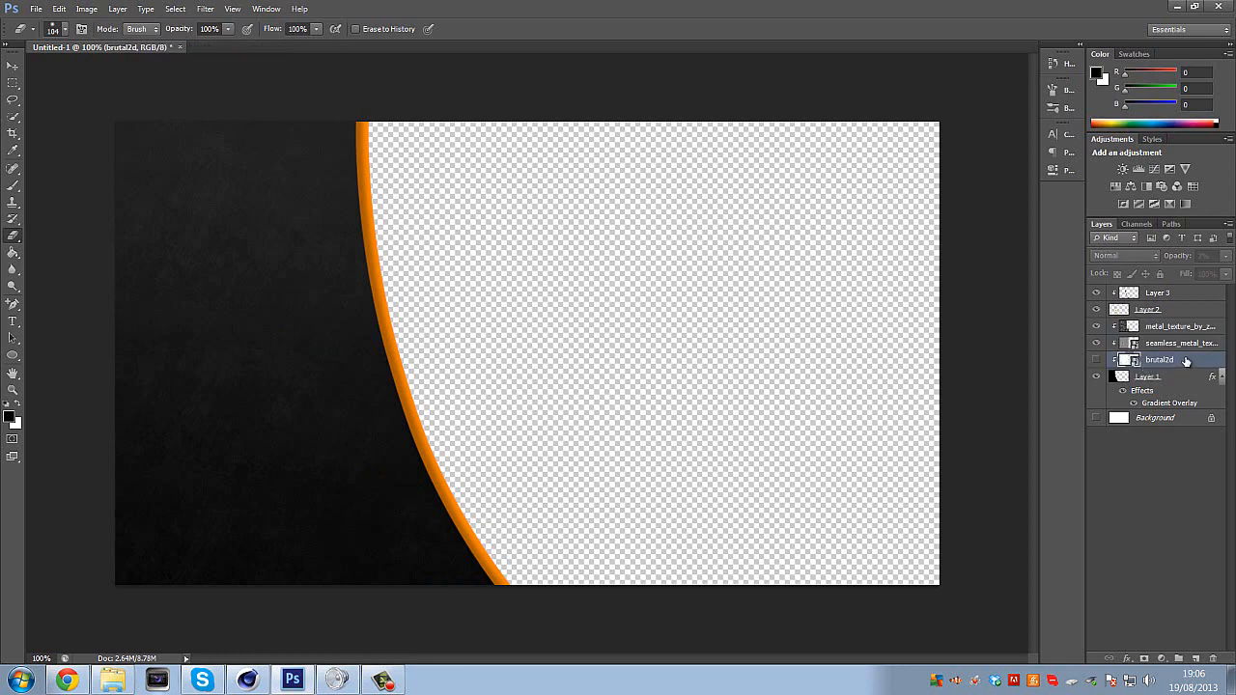
{"action": "left_click", "coordinate": [1096, 359]}
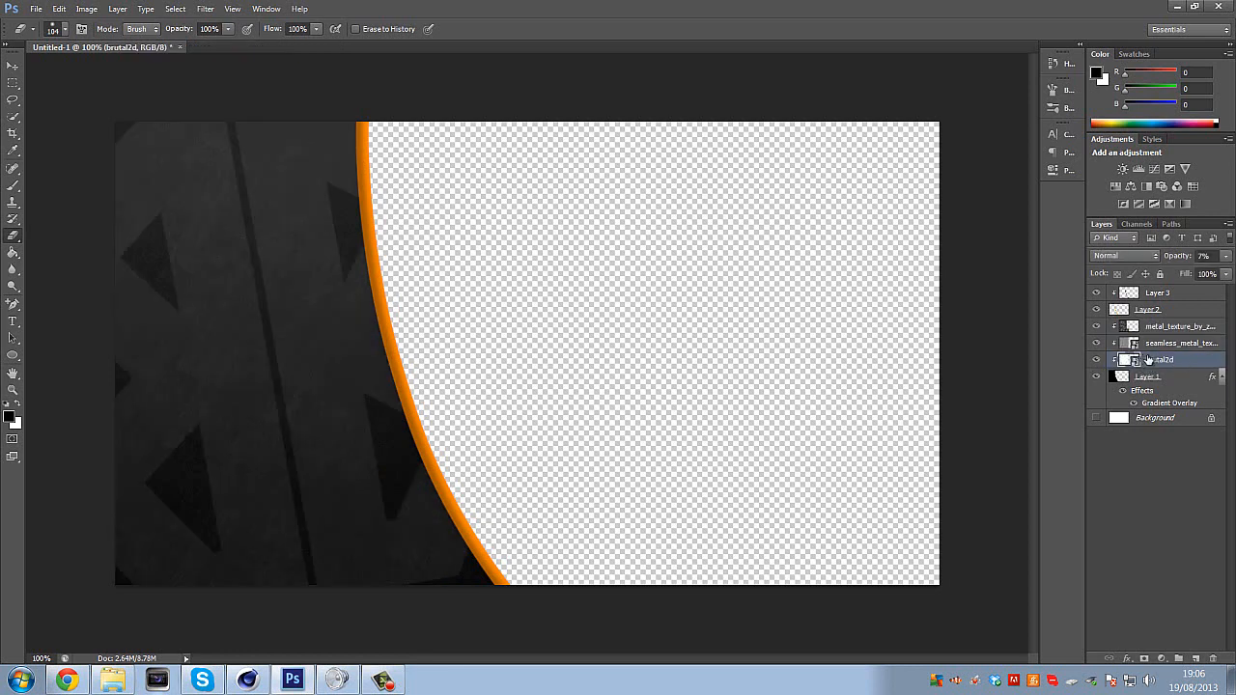
Enlarge the brutal2d watermark to about 199% and shift it leftward across the black panel.
{"action": "left_click_drag", "start_coordinate": [338, 480], "coordinate": [317, 478]}
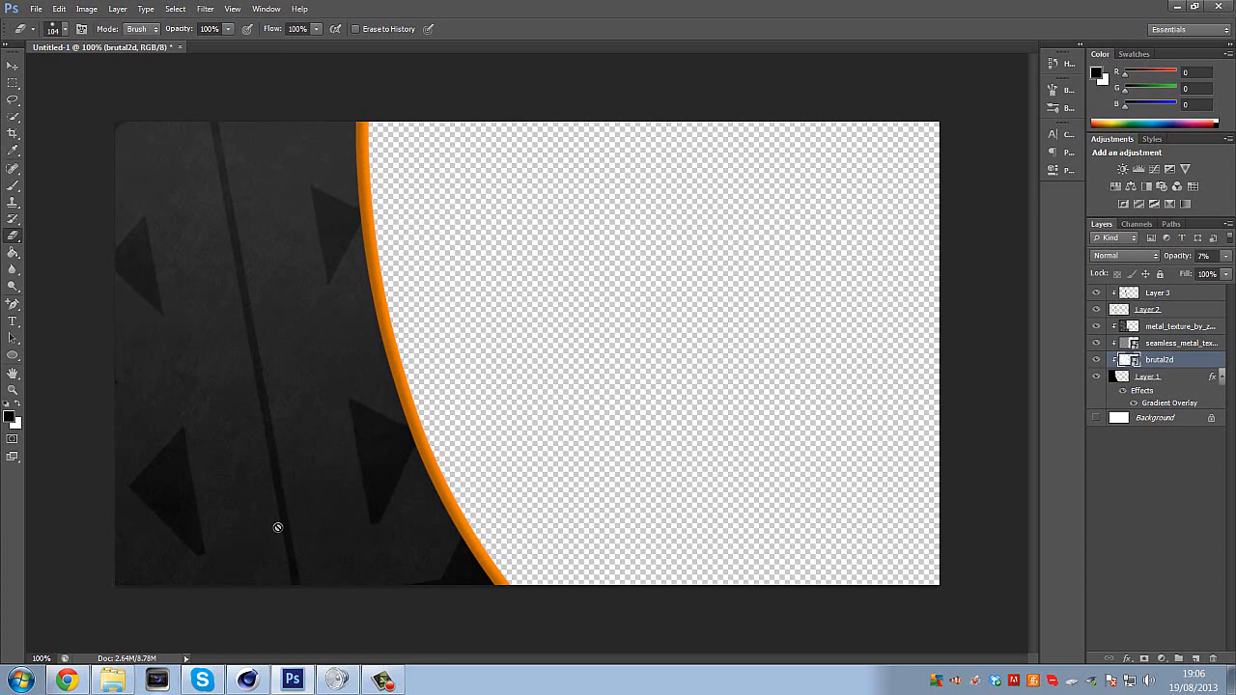
{"action": "key", "text": "ctrl+t"}
{"action": "key", "text": "ctrl+minus"}
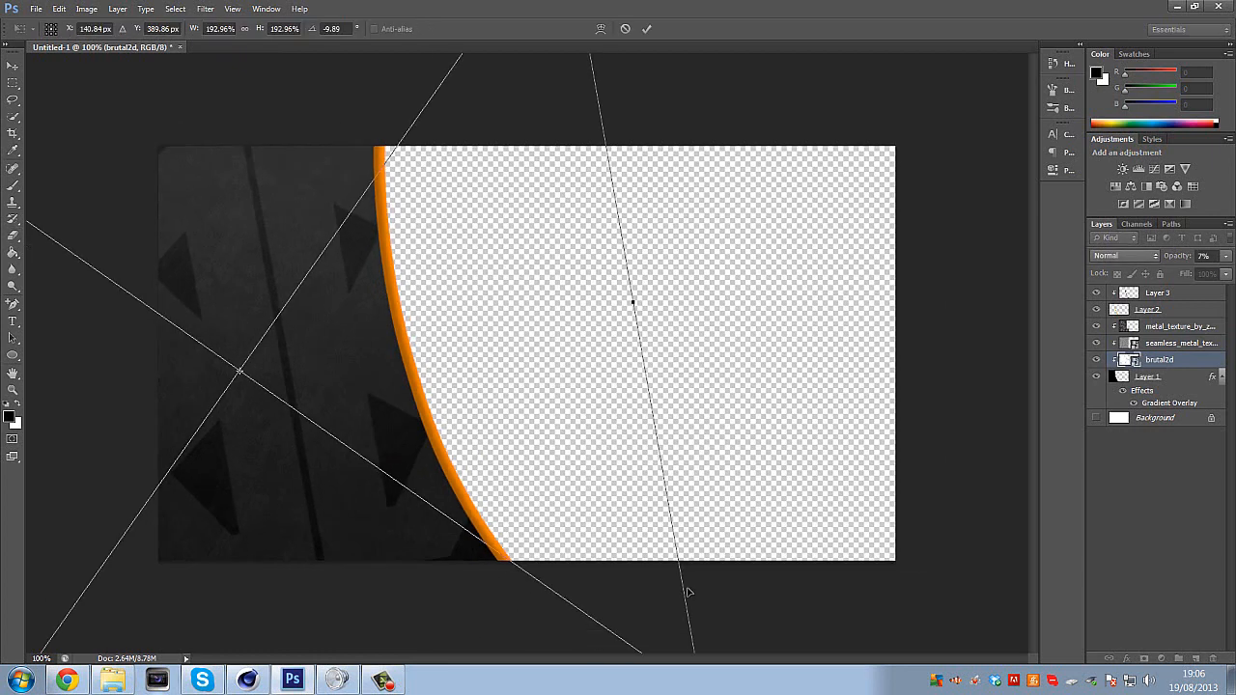
{"action": "left_click_drag", "start_coordinate": [660, 616], "coordinate": [681, 630]}
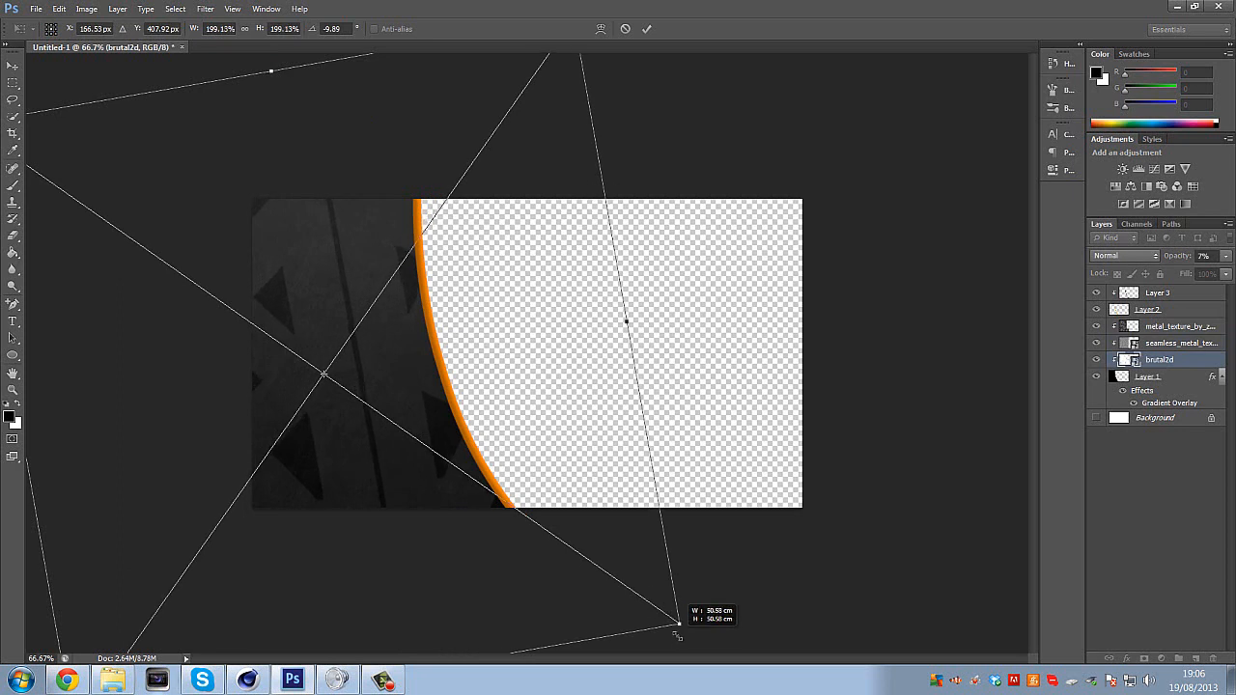
{"action": "left_click_drag", "start_coordinate": [578, 500], "coordinate": [563, 494]}
{"action": "key", "text": "Return"}
{"action": "key", "text": "e"}
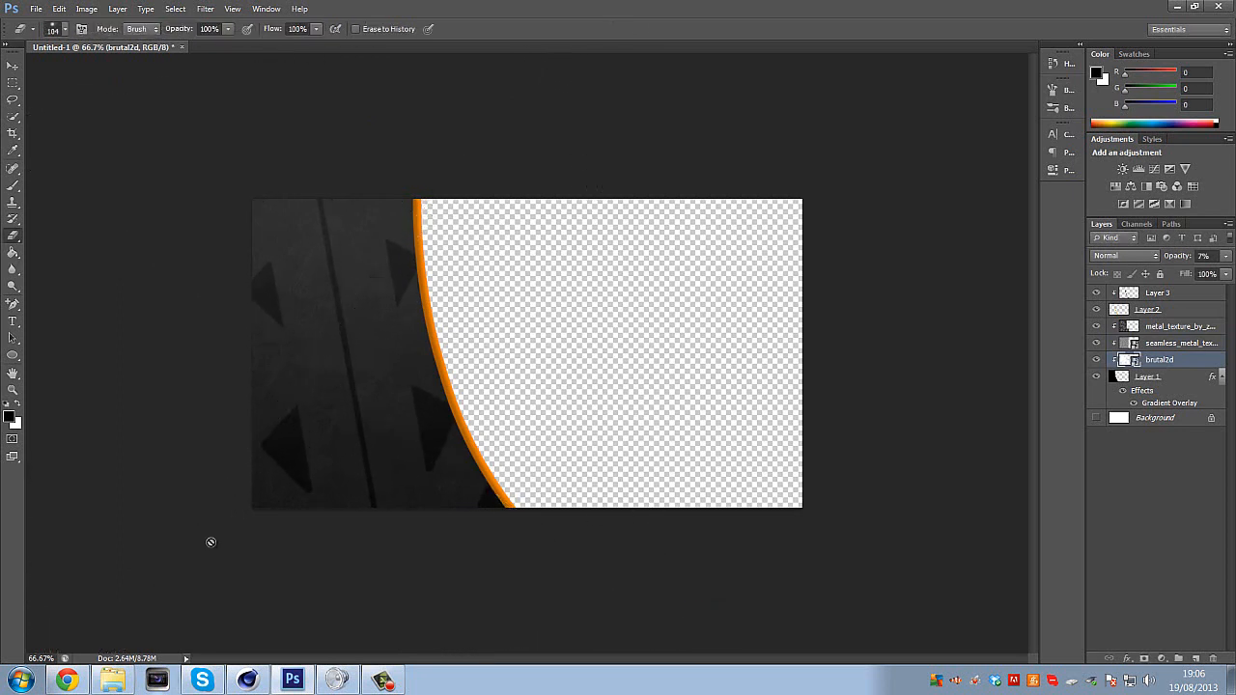
Set the brutal2d watermark's opacity to 3%.
{"action": "key", "text": "ctrl+plus"}
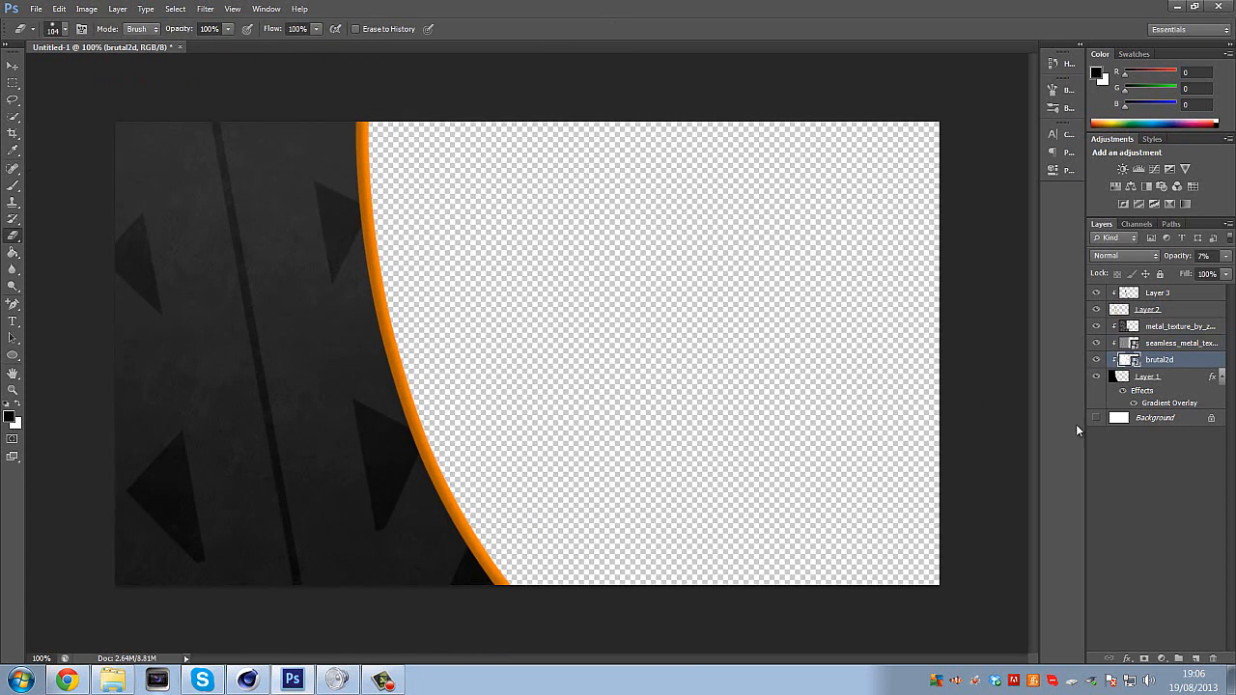
{"action": "left_click", "coordinate": [1226, 255]}
{"action": "left_click_drag", "start_coordinate": [1166, 274], "coordinate": [1164, 274]}
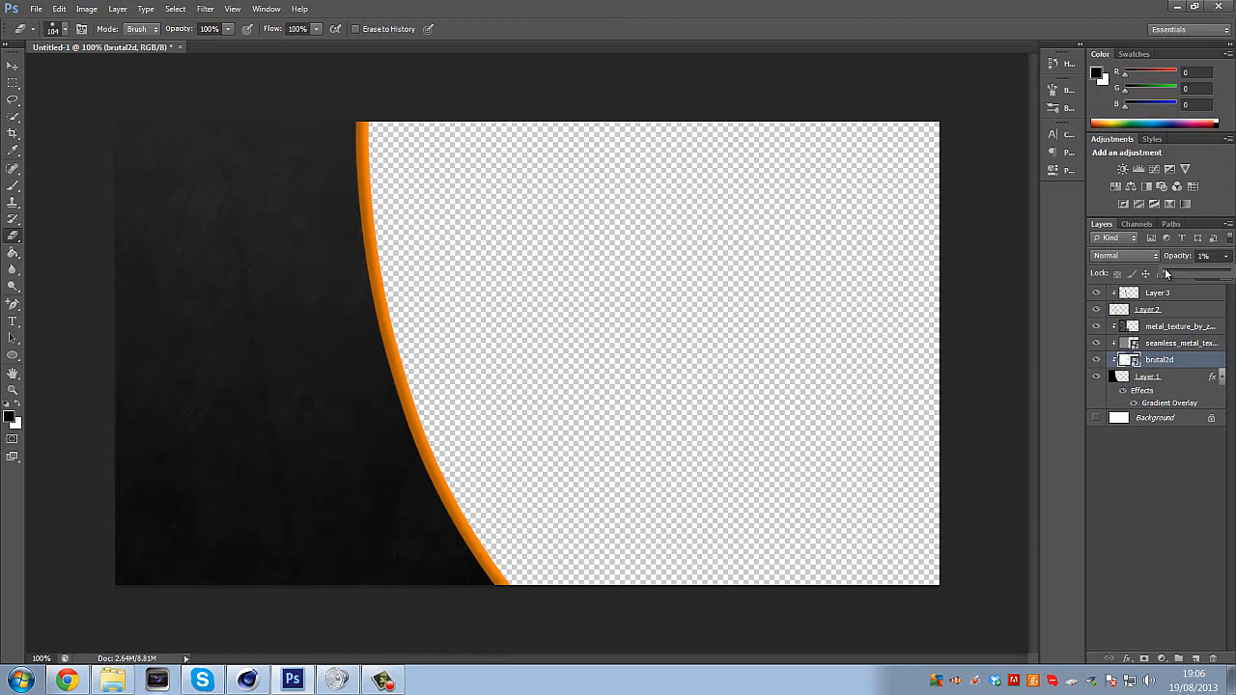
Find the brutal logo image in the !! pictures folder and place it into the thumbnail document.
{"action": "left_click", "coordinate": [113, 680]}
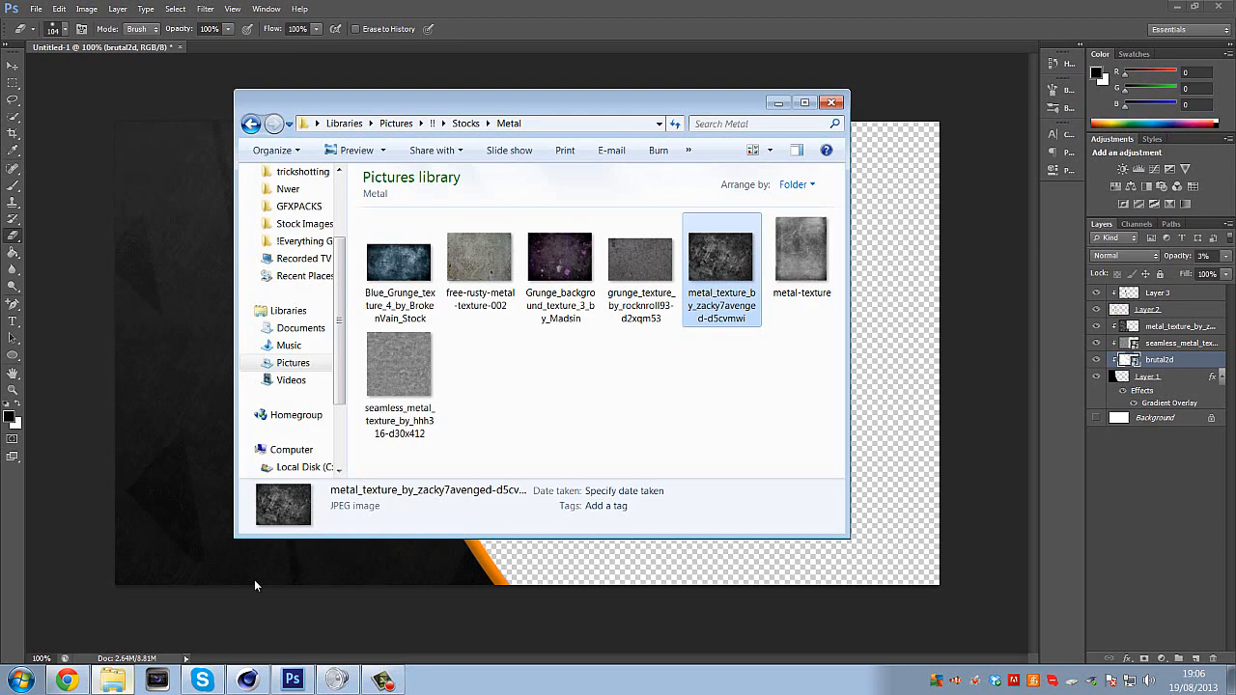
{"action": "left_click", "coordinate": [432, 123]}
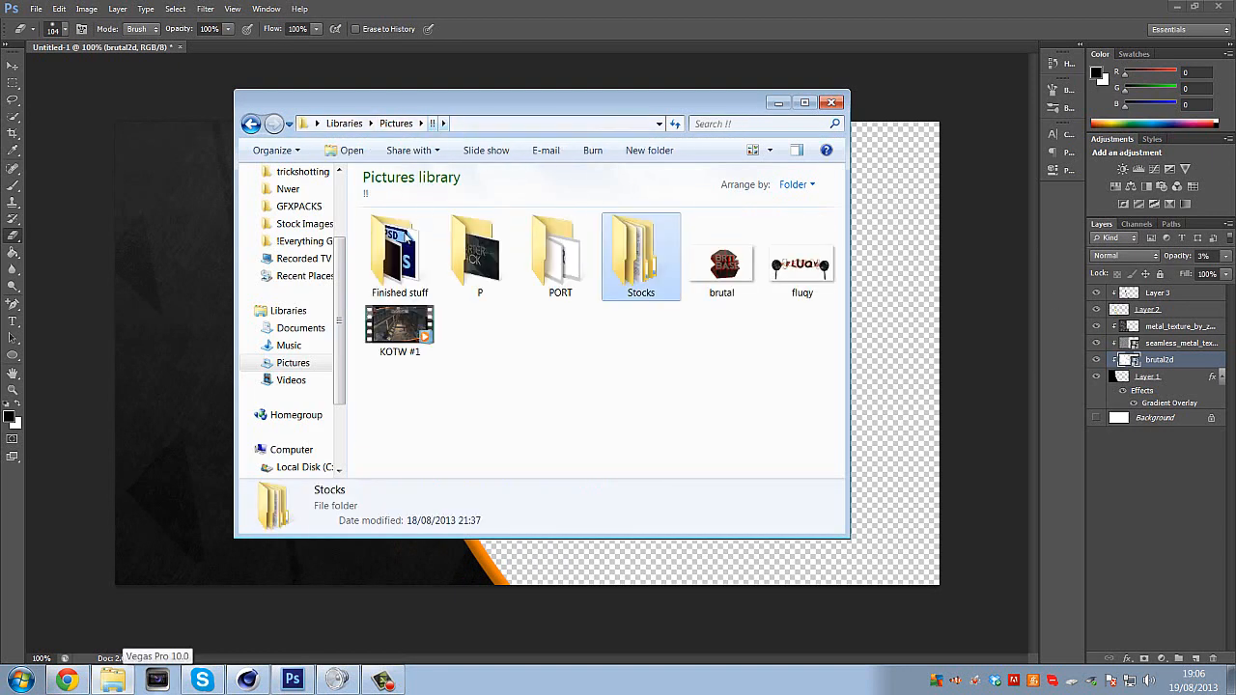
{"action": "left_click", "coordinate": [396, 256]}
{"action": "double_click", "coordinate": [419, 249]}
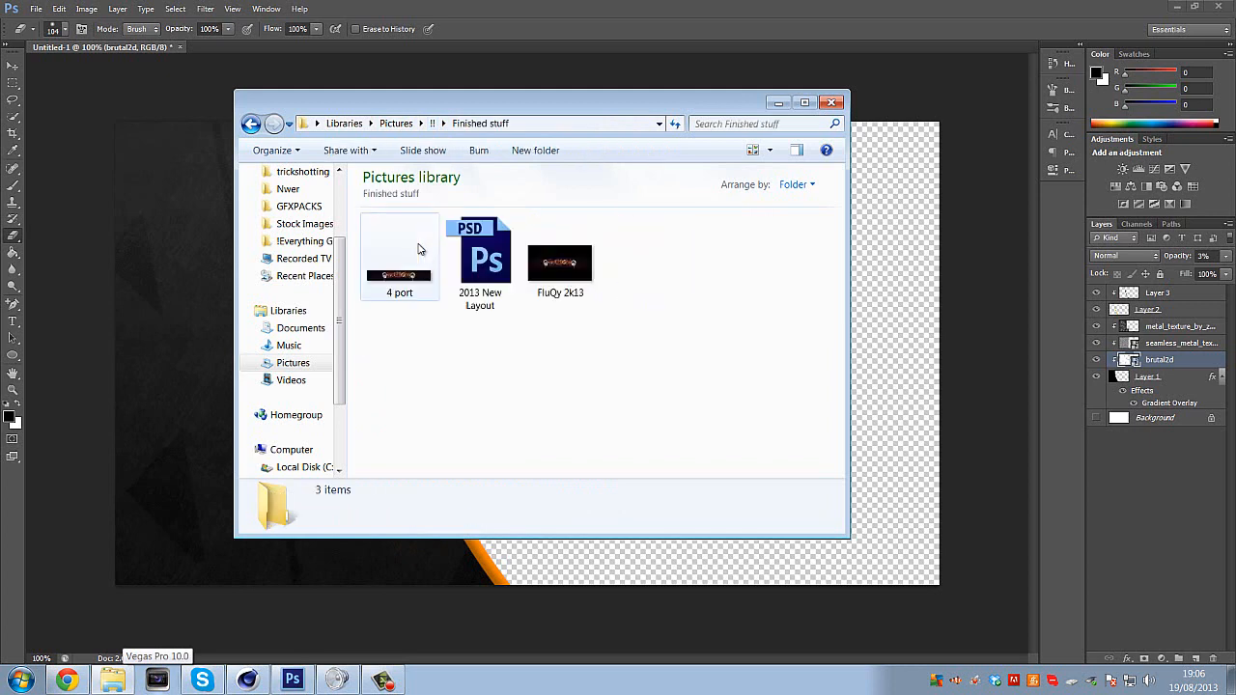
{"action": "left_click", "coordinate": [251, 123]}
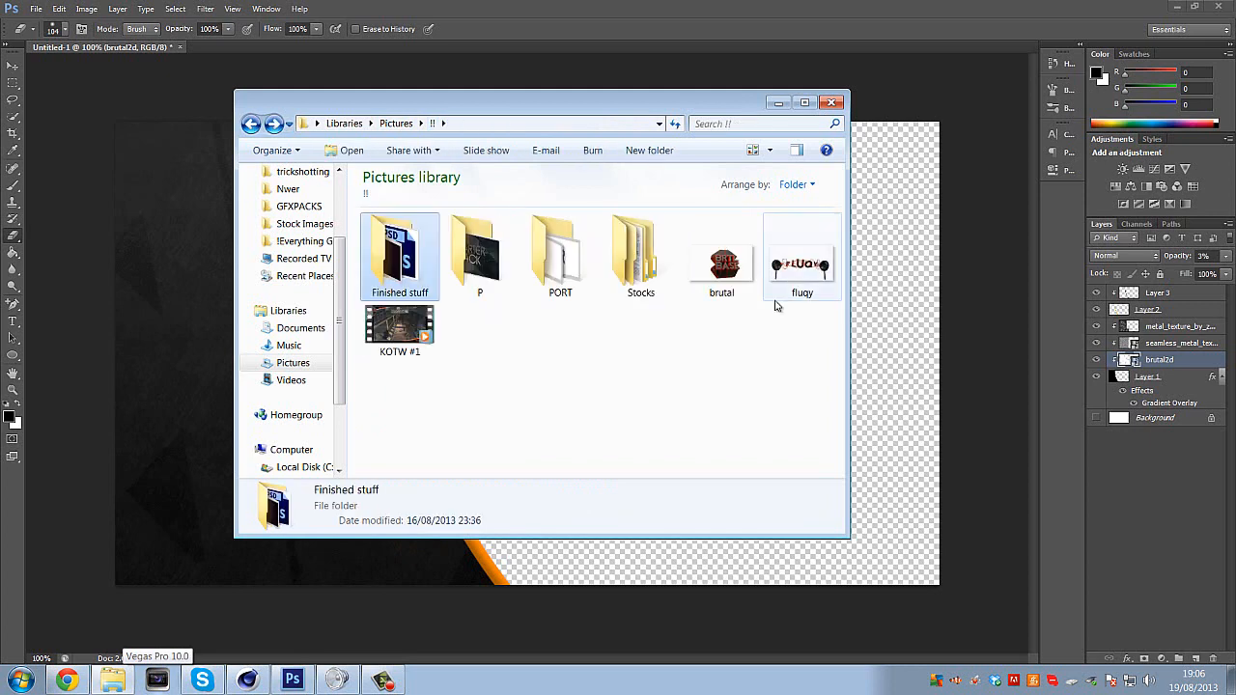
{"action": "left_click", "coordinate": [743, 280]}
{"action": "left_click_drag", "start_coordinate": [908, 301], "coordinate": [902, 290]}
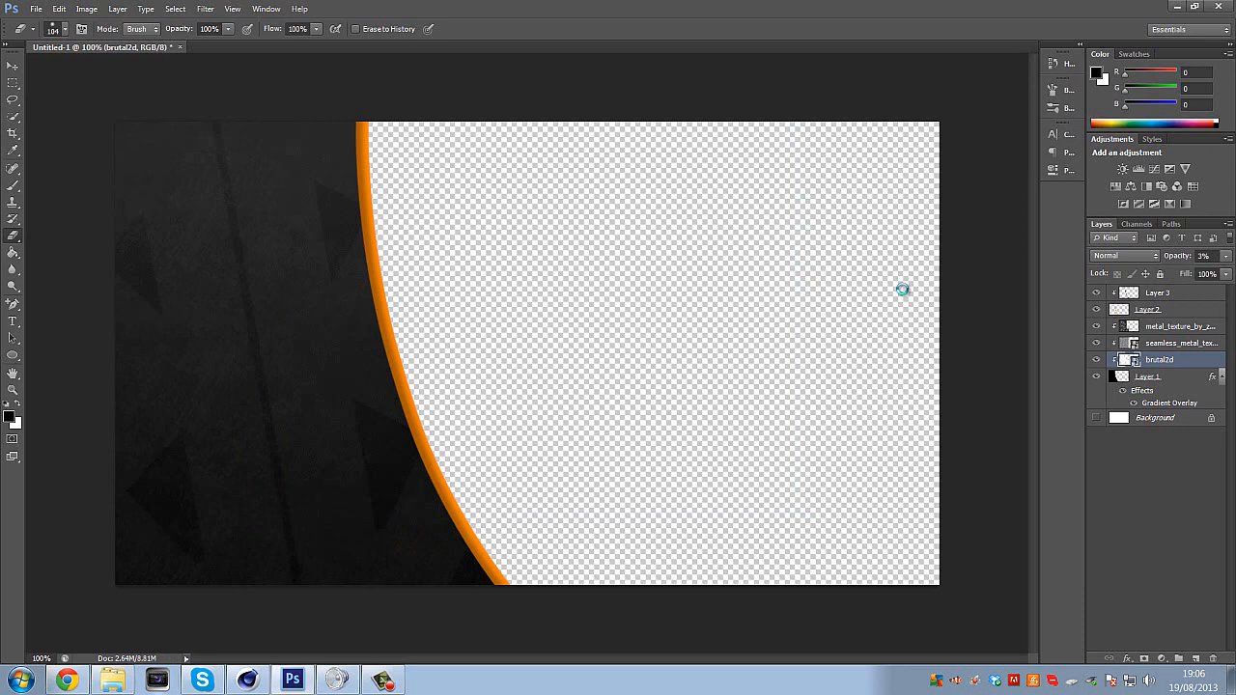
Scale down the placed brutal logo and position it in the upper part of the black panel.
{"action": "left_click_drag", "start_coordinate": [857, 368], "coordinate": [639, 308]}
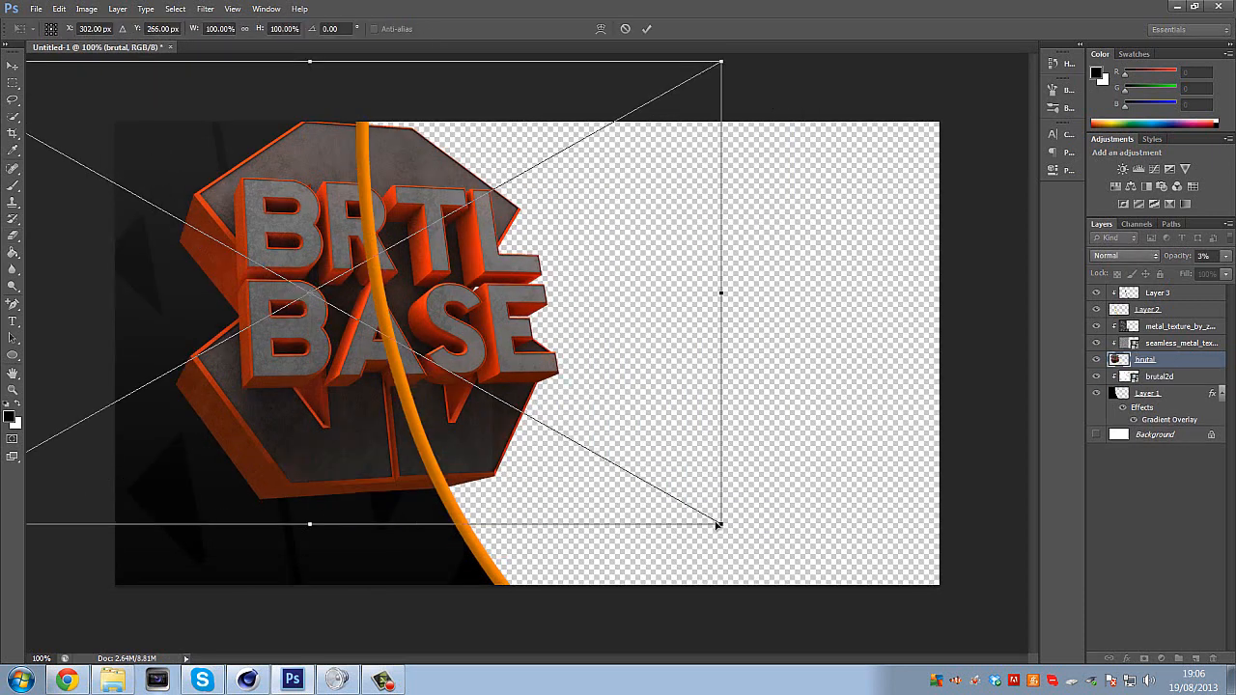
{"action": "left_click_drag", "start_coordinate": [718, 524], "coordinate": [316, 295]}
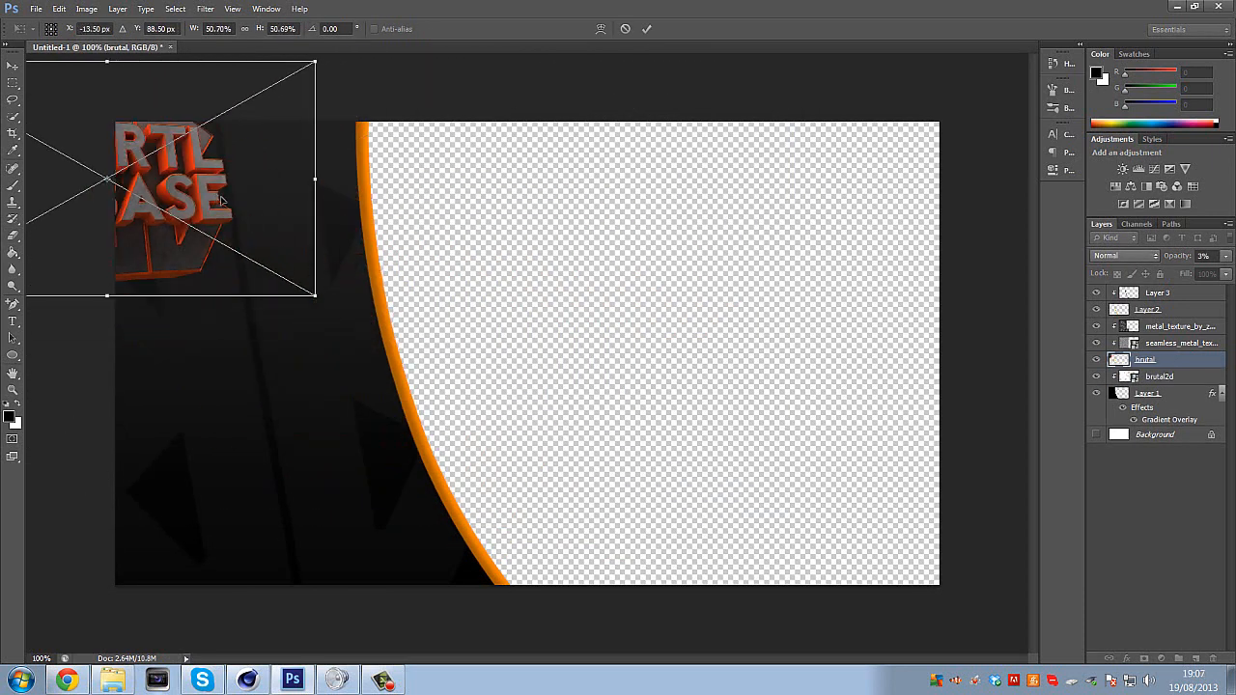
{"action": "left_click_drag", "start_coordinate": [222, 201], "coordinate": [317, 262]}
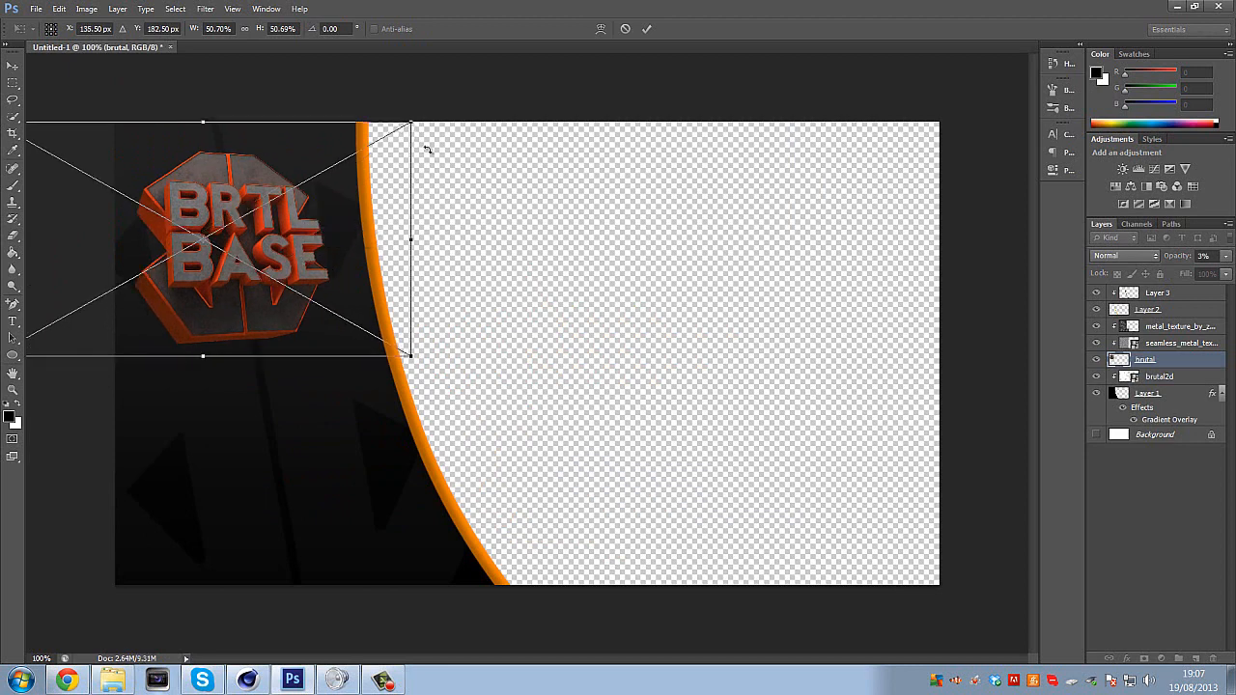
{"action": "left_click_drag", "start_coordinate": [409, 118], "coordinate": [444, 102]}
{"action": "left_click_drag", "start_coordinate": [384, 212], "coordinate": [387, 200]}
{"action": "key", "text": "Return"}
{"action": "key", "text": "e"}
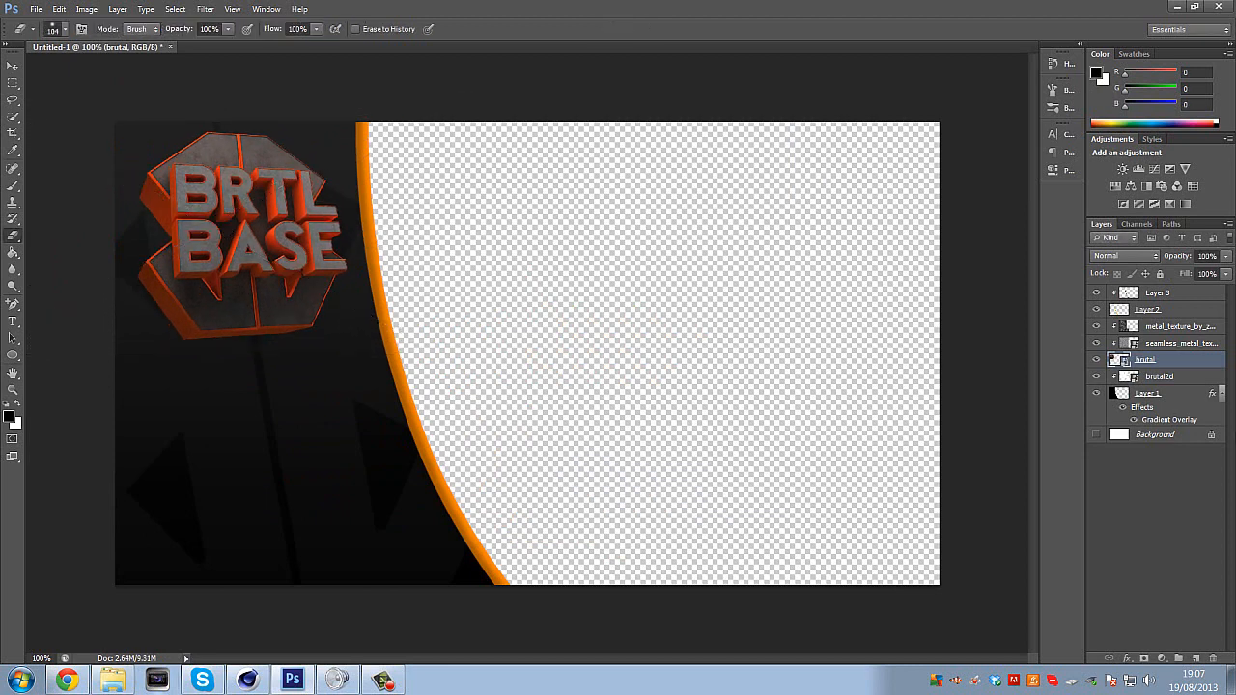
Move the brutal logo layer above the metal textures and clip both texture layers to the black panel again.
{"action": "left_click_drag", "start_coordinate": [1187, 364], "coordinate": [1178, 323]}
{"action": "left_click", "coordinate": [1184, 360]}
{"action": "left_click", "coordinate": [1183, 345], "text": "shift"}
{"action": "right_click", "coordinate": [1180, 345]}
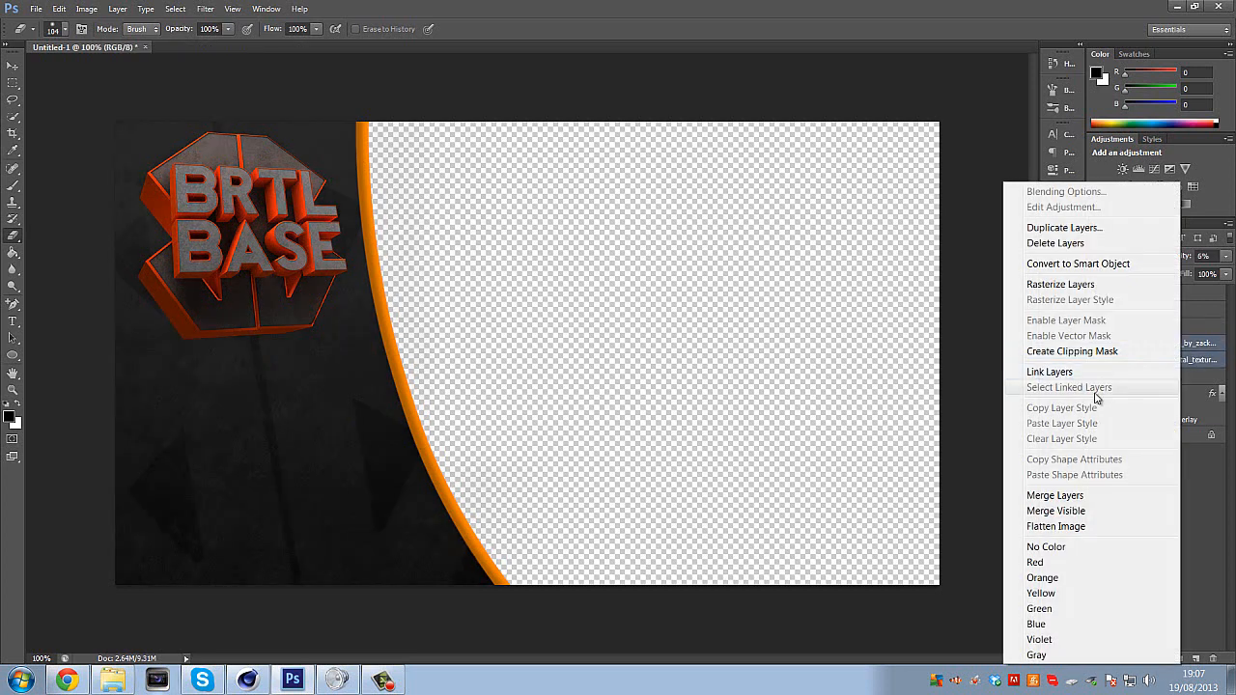
{"action": "left_click", "coordinate": [1101, 351]}
Shrink the brutal logo slightly to leave more room beside the orange edge.
{"action": "left_click", "coordinate": [1205, 330]}
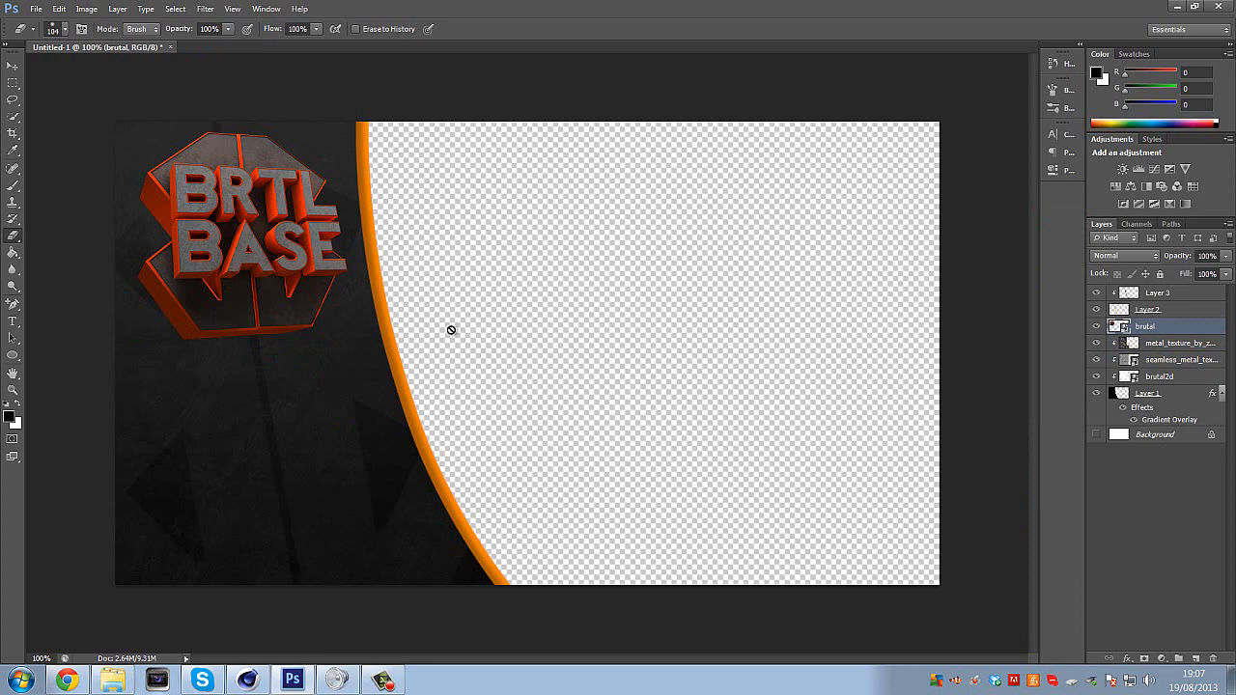
{"action": "key", "text": "ctrl+t"}
{"action": "left_click_drag", "start_coordinate": [438, 351], "coordinate": [364, 276]}
{"action": "key", "text": "Return"}
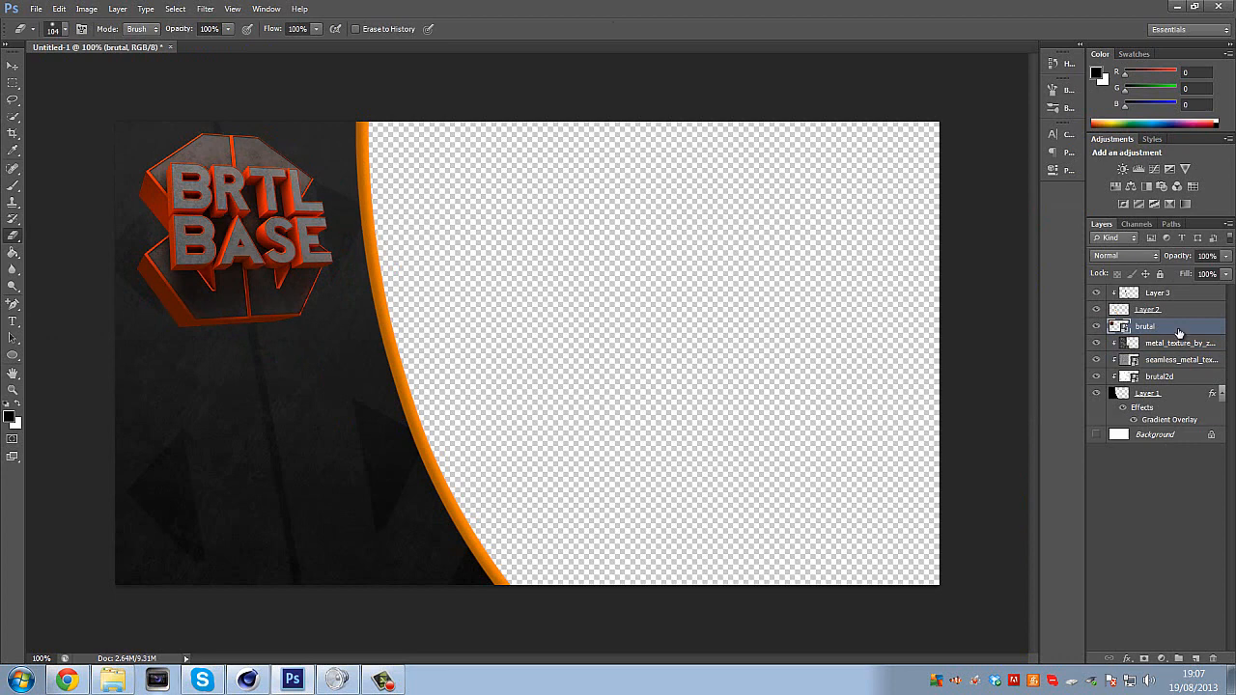
Shift the rasterized brutal logo's hue by about +13 to match the orange edge and nudge it slightly upward.
{"action": "left_click", "coordinate": [221, 234]}
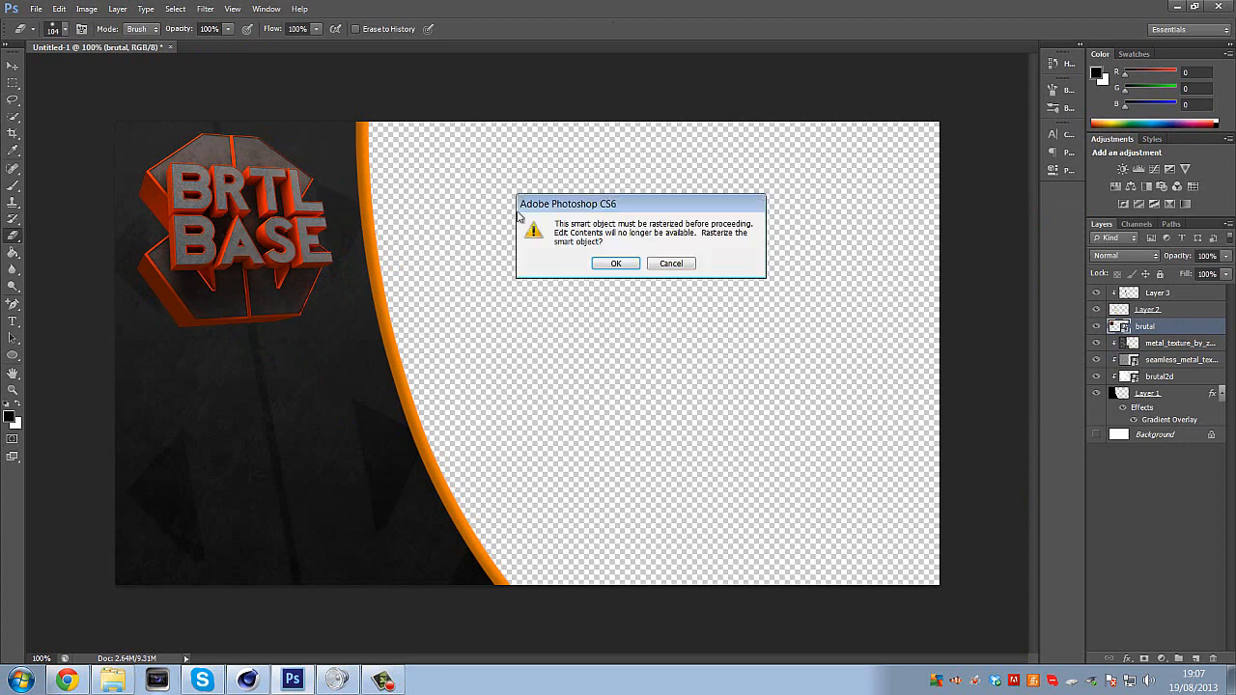
{"action": "left_click", "coordinate": [609, 264]}
{"action": "key", "text": "ctrl+u"}
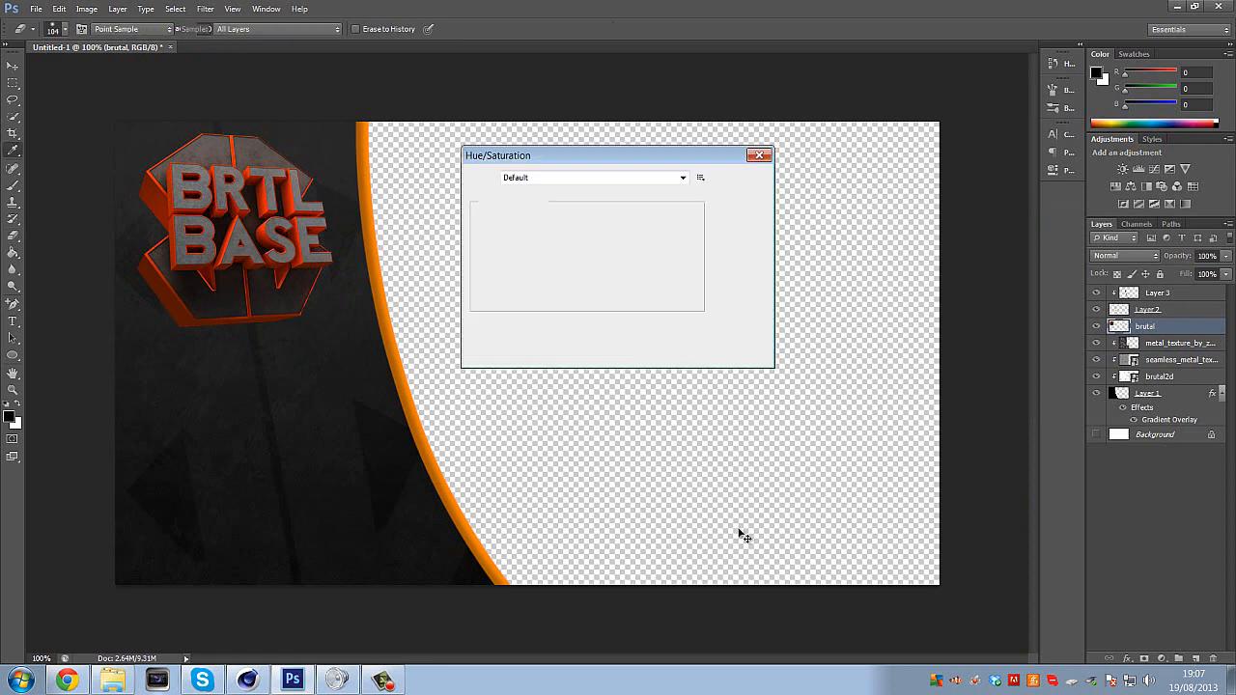
{"action": "left_click_drag", "start_coordinate": [588, 239], "coordinate": [596, 247]}
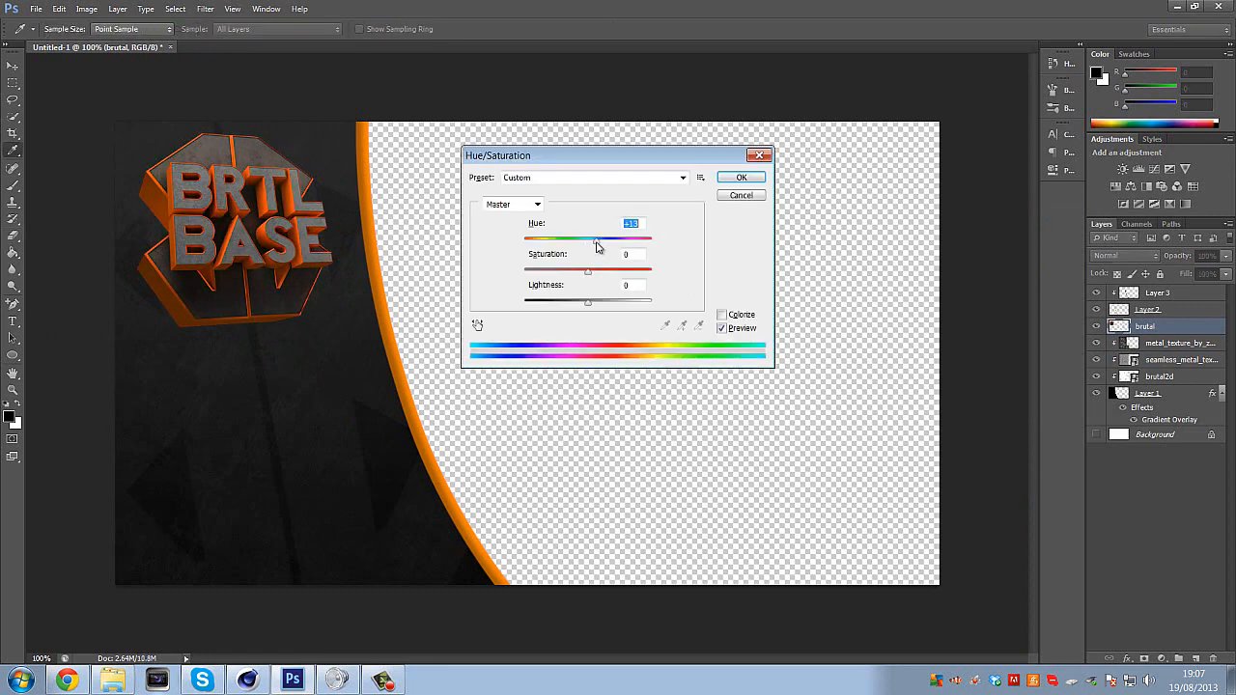
{"action": "left_click", "coordinate": [741, 180]}
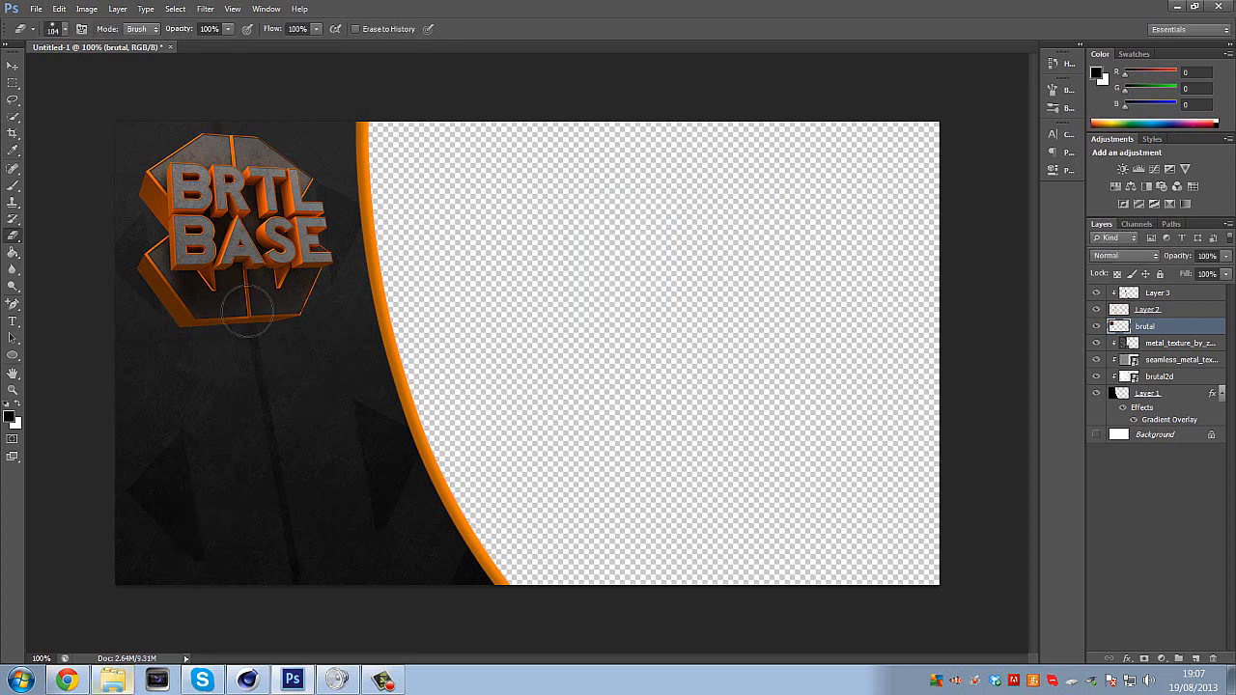
{"action": "left_click_drag", "start_coordinate": [265, 294], "coordinate": [267, 288]}
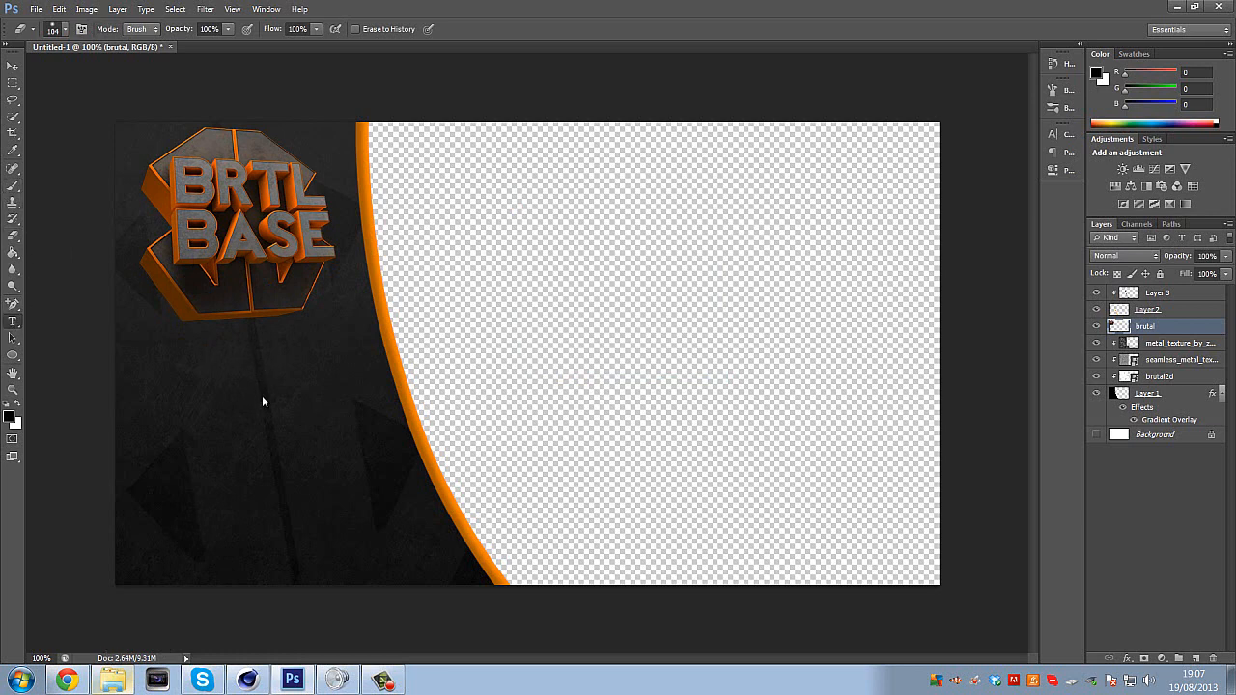
Check the eRa Artists YouTube thumbnails in Chrome for reference, and add BRUTAL as 72 pt text just beneath the logo in Photoshop.
{"action": "left_click", "coordinate": [64, 682]}
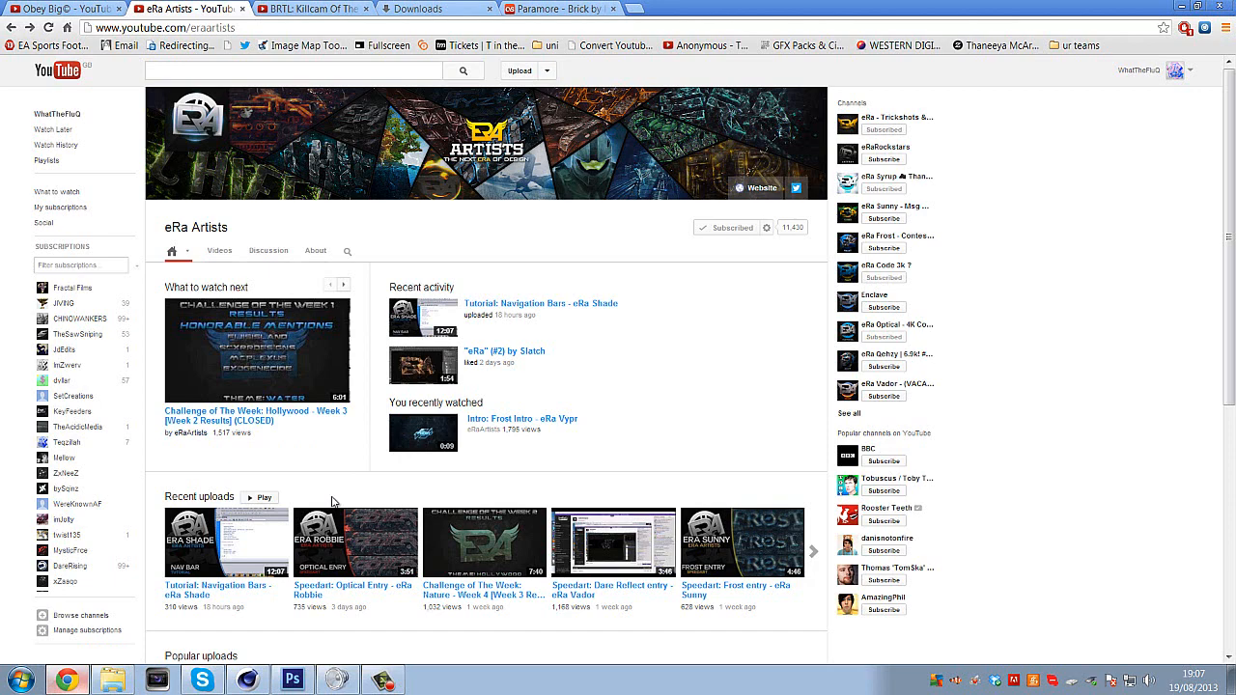
{"action": "left_click", "coordinate": [294, 680]}
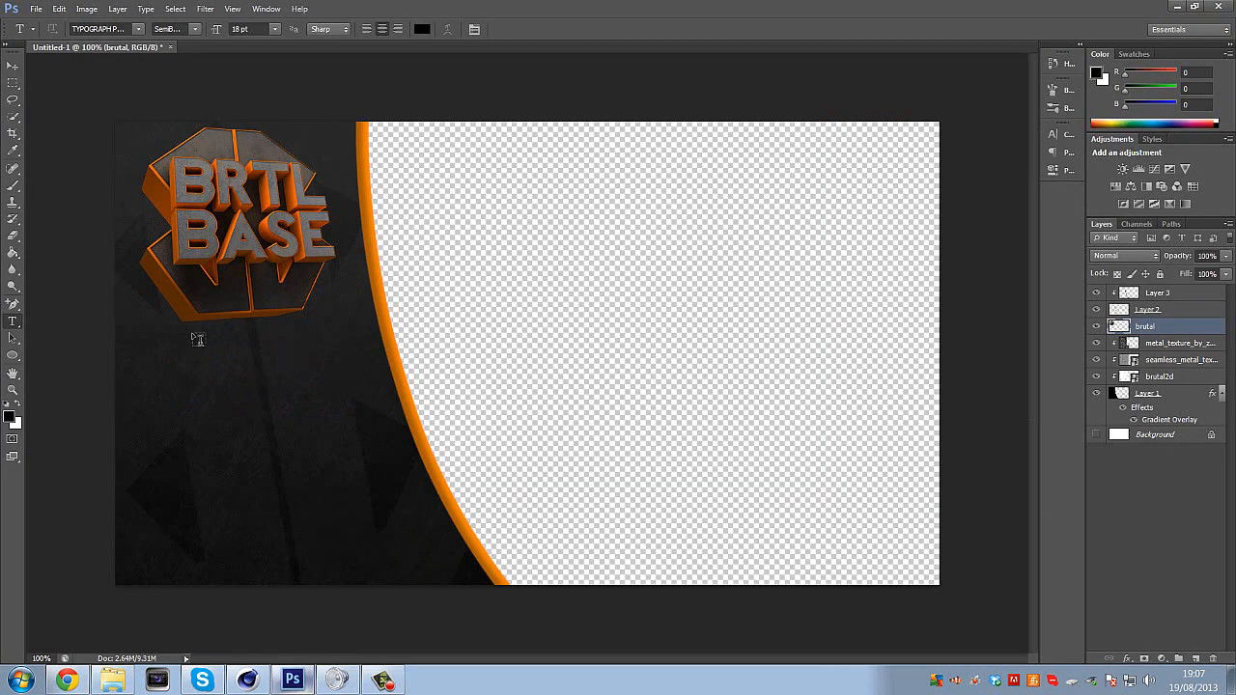
{"action": "left_click", "coordinate": [233, 398]}
{"action": "left_click", "coordinate": [274, 29]}
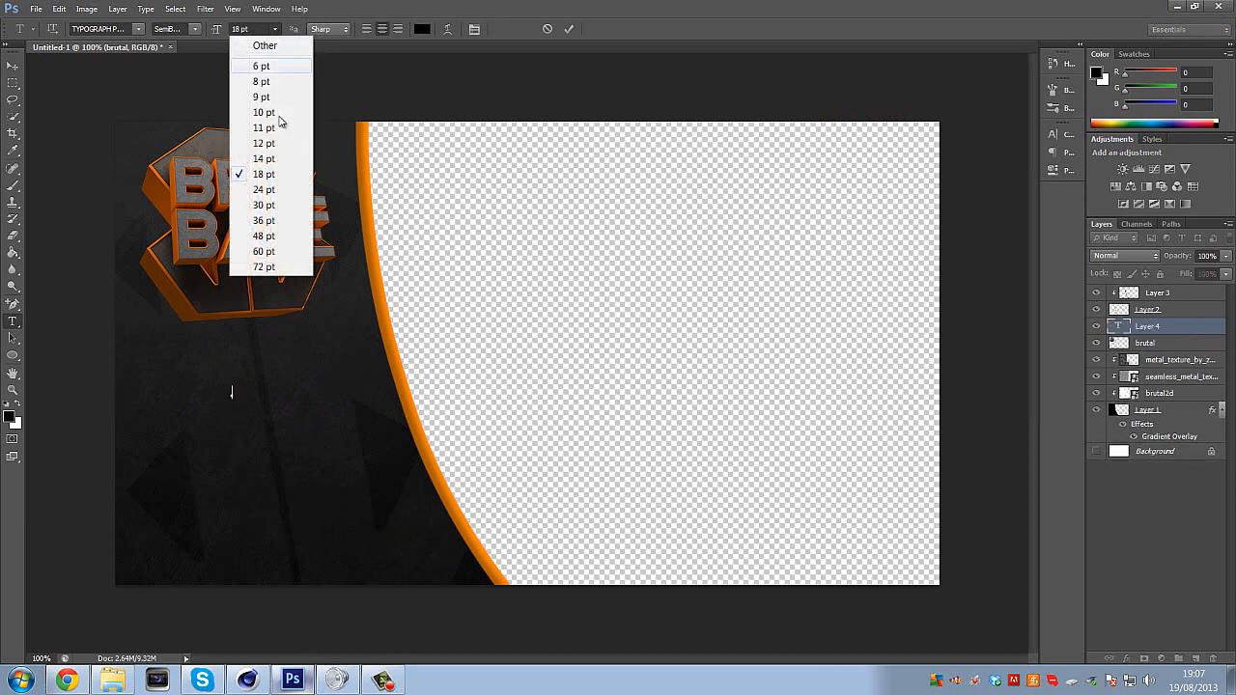
{"action": "left_click", "coordinate": [278, 266]}
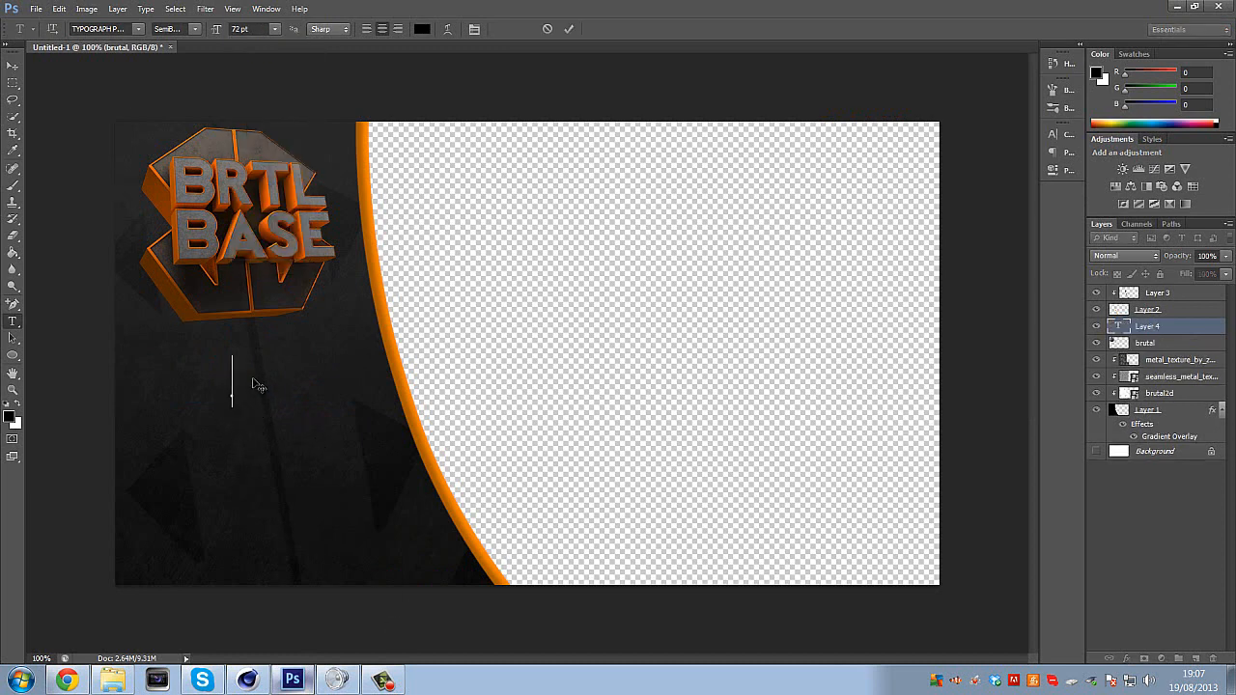
{"action": "type", "text": "BRUTAL"}
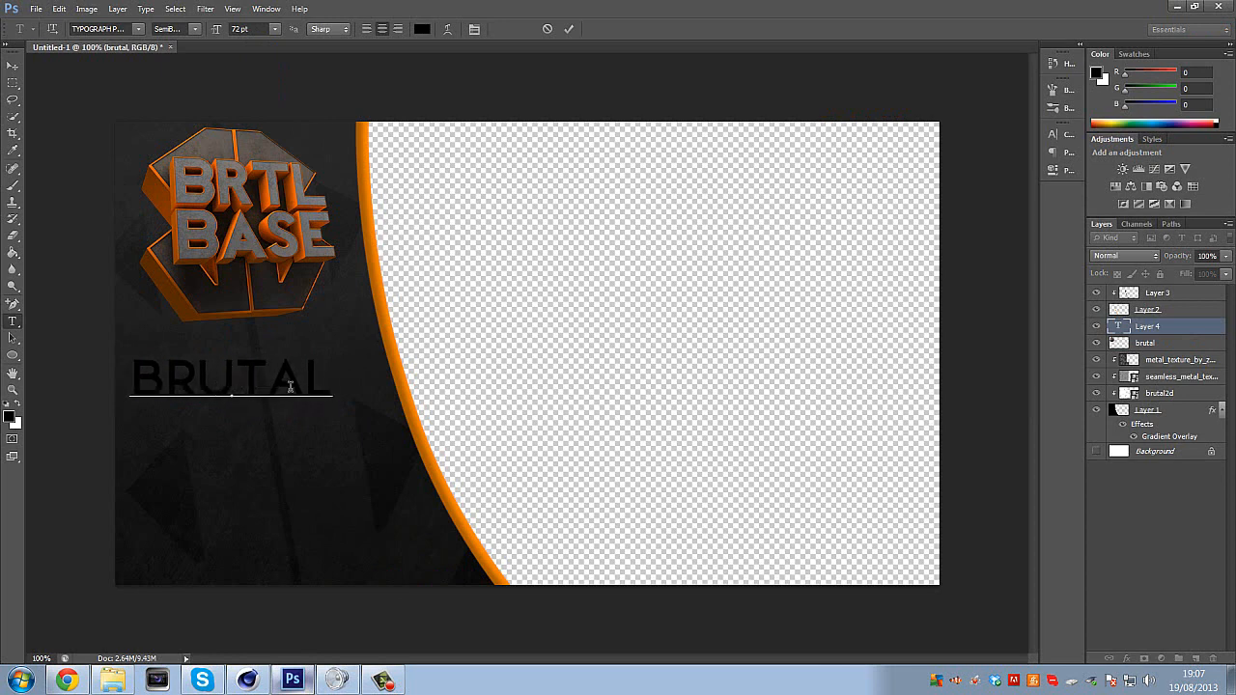
{"action": "left_click_drag", "start_coordinate": [315, 457], "coordinate": [322, 424]}
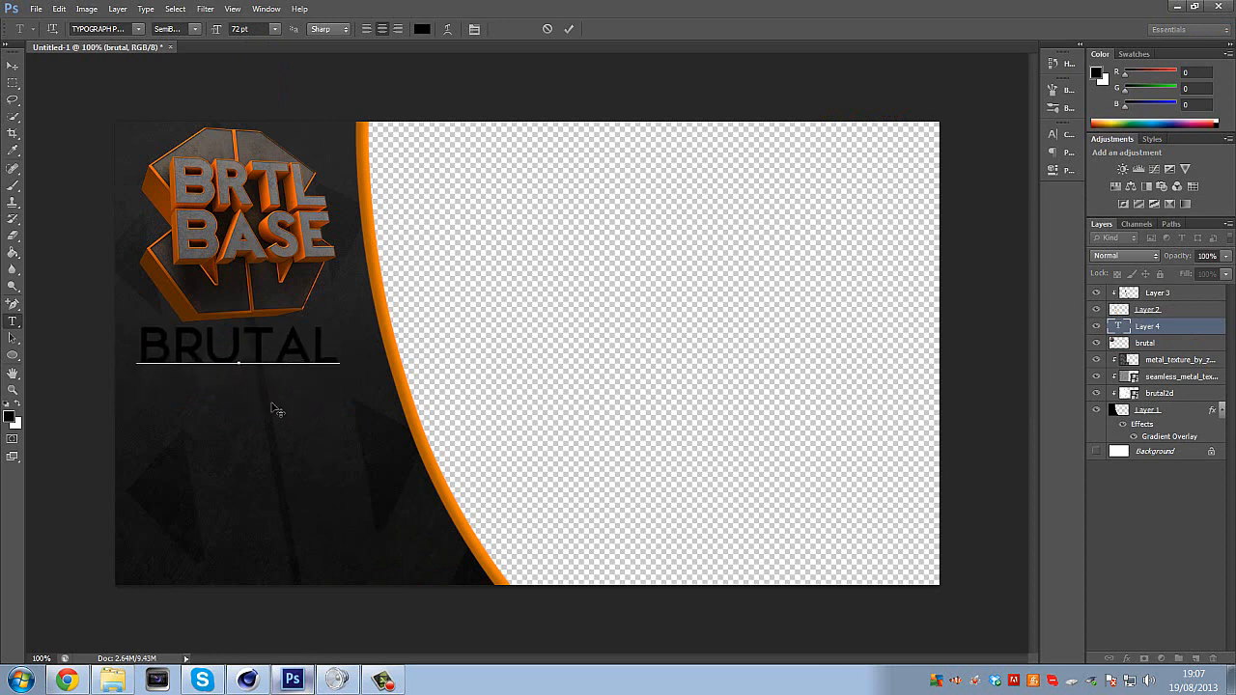
Colour the initial B of the BRUTAL text orange with ff8a00.
{"action": "left_click_drag", "start_coordinate": [141, 346], "coordinate": [392, 345]}
{"action": "left_click", "coordinate": [171, 345]}
{"action": "left_click", "coordinate": [139, 343], "text": "shift"}
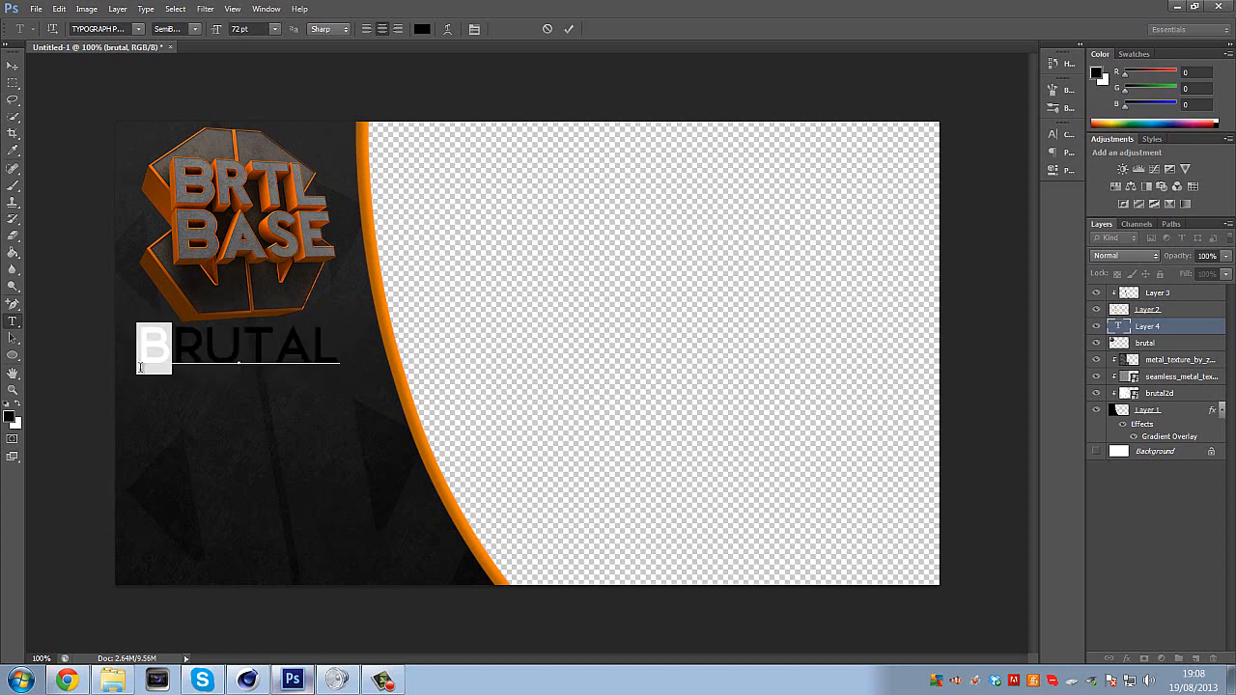
{"action": "left_click", "coordinate": [1097, 74]}
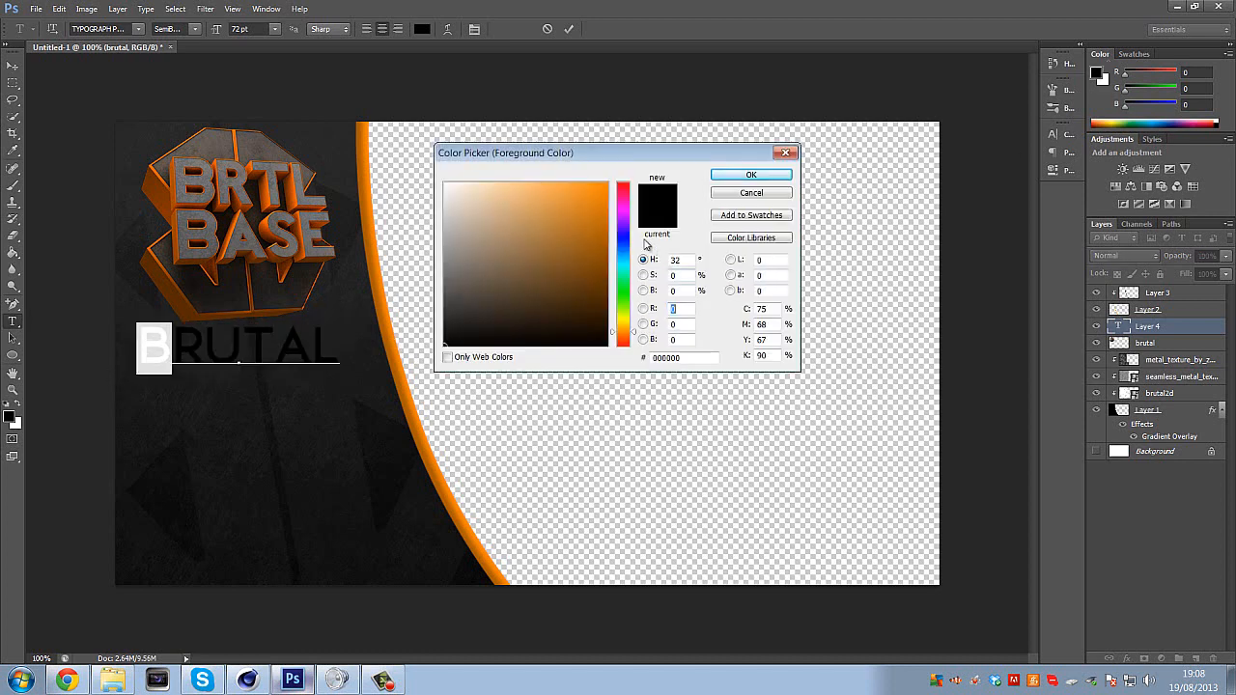
{"action": "left_click_drag", "start_coordinate": [595, 213], "coordinate": [618, 180]}
{"action": "left_click", "coordinate": [742, 180]}
{"action": "left_click", "coordinate": [247, 329]}
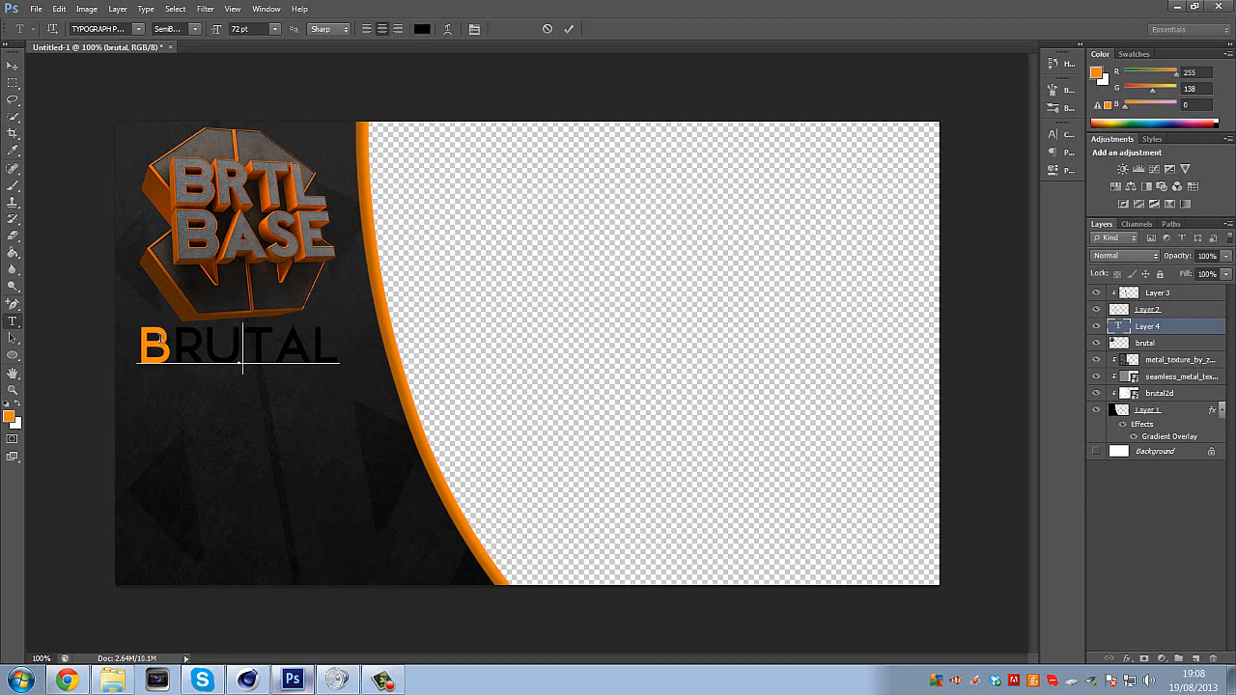
Colour the remaining letters RUTAL light grey with RGB 212, 212, 212 and commit the text.
{"action": "left_click_drag", "start_coordinate": [172, 345], "coordinate": [599, 281]}
{"action": "left_click", "coordinate": [1097, 73]}
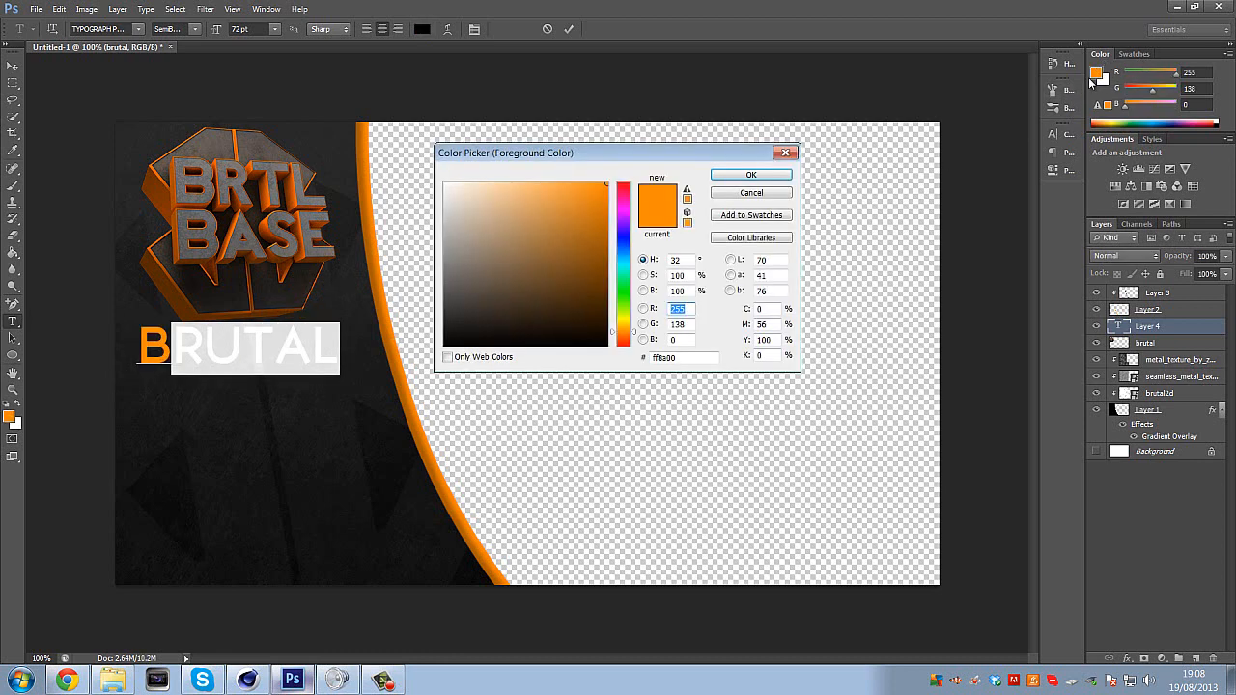
{"action": "left_click_drag", "start_coordinate": [525, 274], "coordinate": [378, 208]}
{"action": "left_click", "coordinate": [759, 176]}
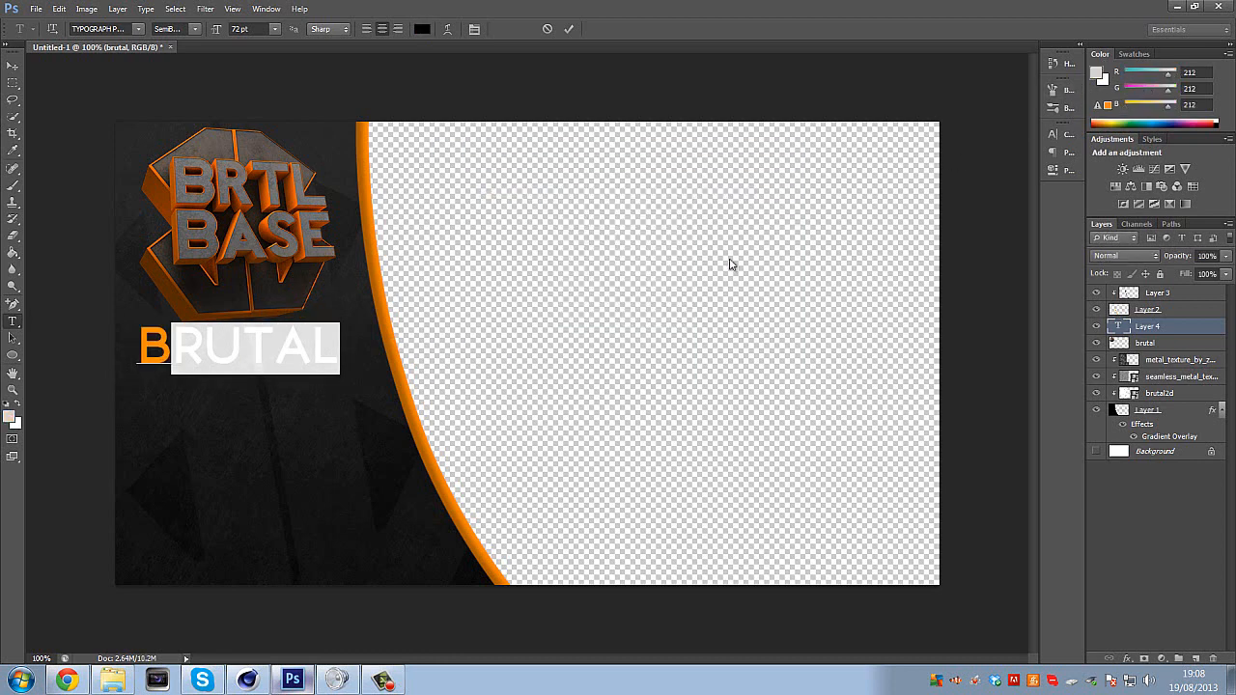
{"action": "left_click", "coordinate": [340, 347]}
{"action": "left_click_drag", "start_coordinate": [340, 348], "coordinate": [105, 352]}
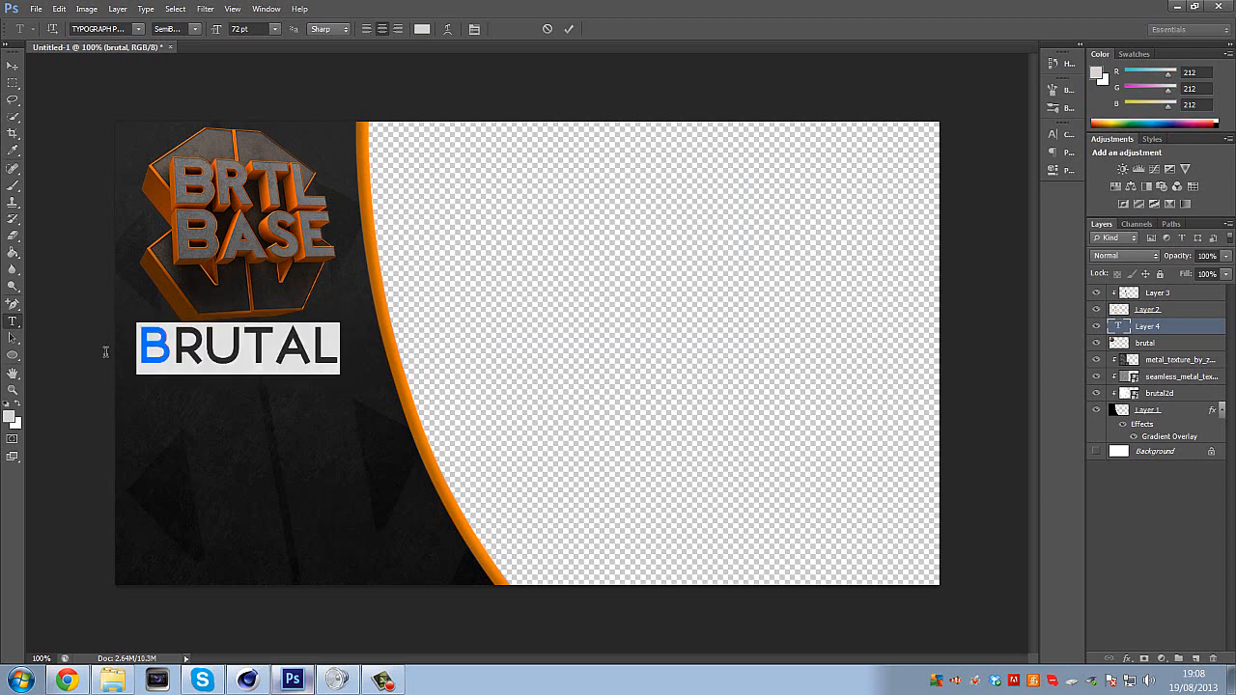
{"action": "left_click", "coordinate": [1172, 328]}
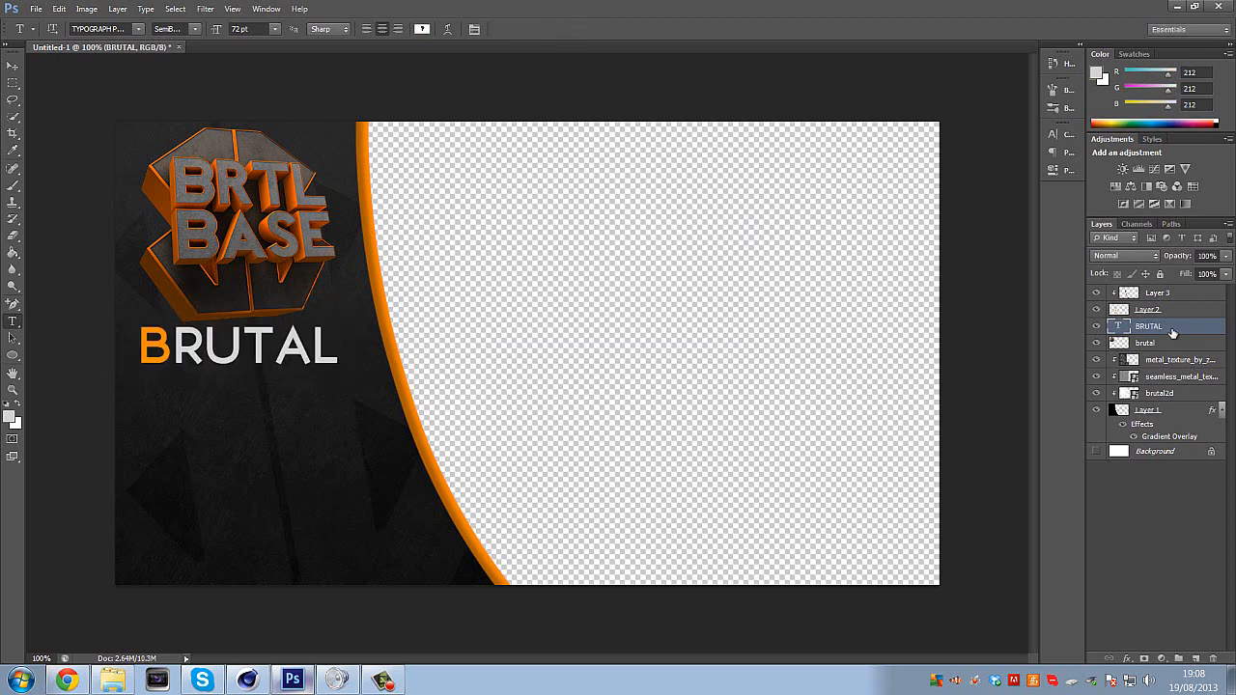
Duplicate the BRUTAL text layer directly below the original and change the copy's wording to BASE.
{"action": "key", "text": "ctrl+j"}
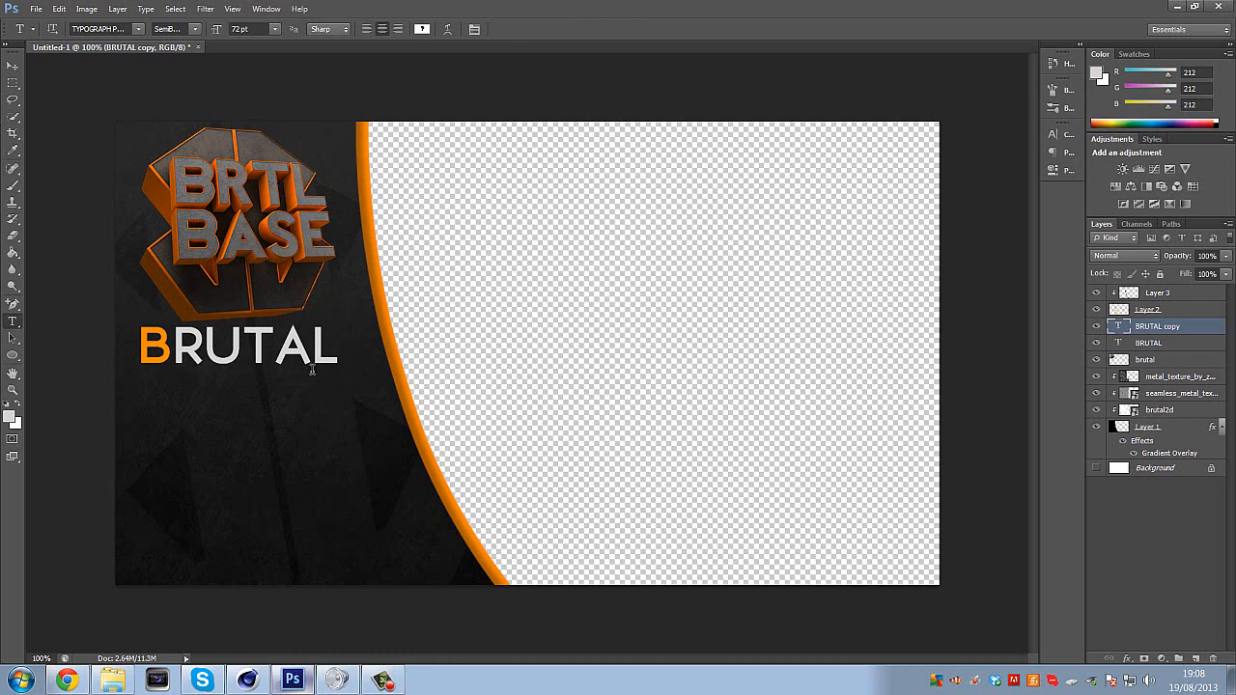
{"action": "left_click_drag", "start_coordinate": [312, 369], "coordinate": [262, 410]}
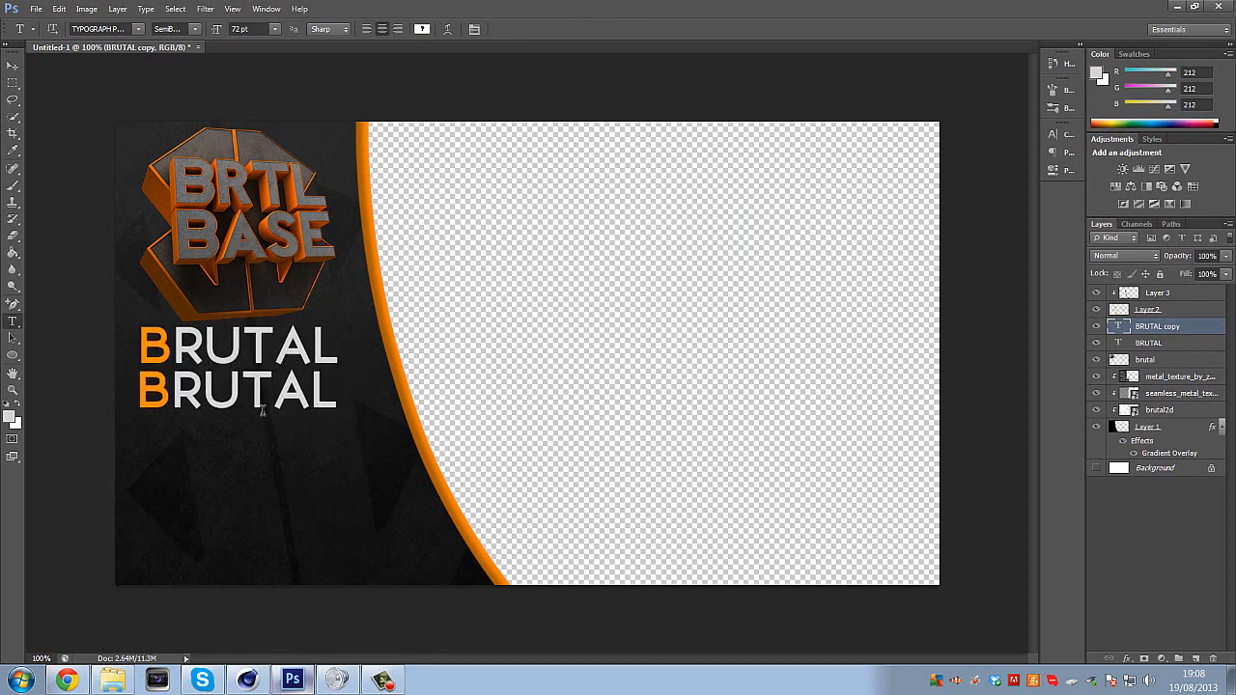
{"action": "left_click_drag", "start_coordinate": [180, 385], "coordinate": [401, 384]}
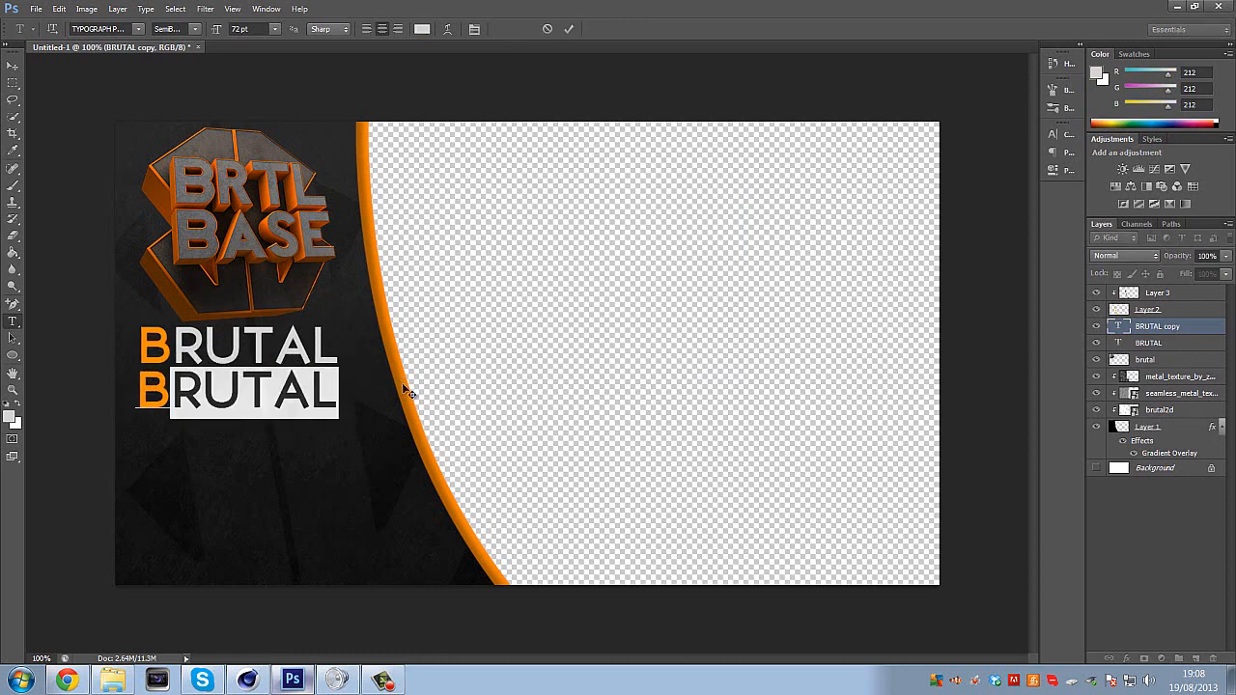
{"action": "type", "text": "ASE"}
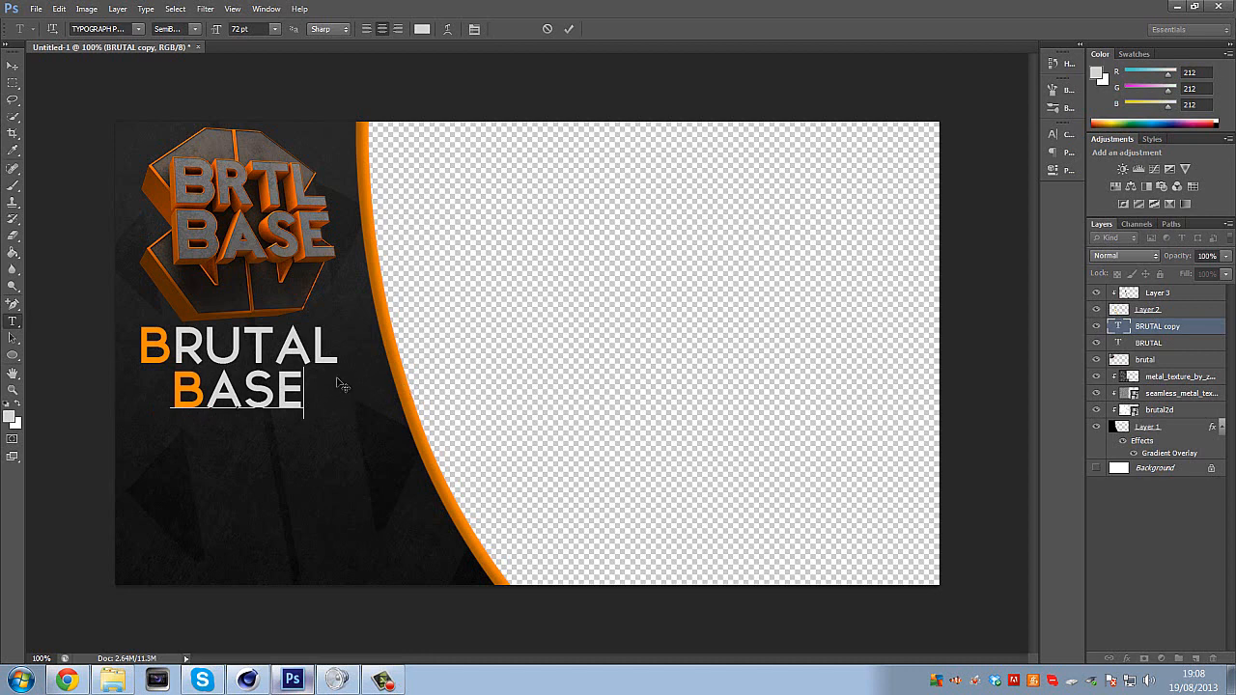
Set the BASE text to 110 pt and position it close beneath BRUTAL.
{"action": "key", "text": "ctrl+a"}
{"action": "left_click", "coordinate": [275, 30]}
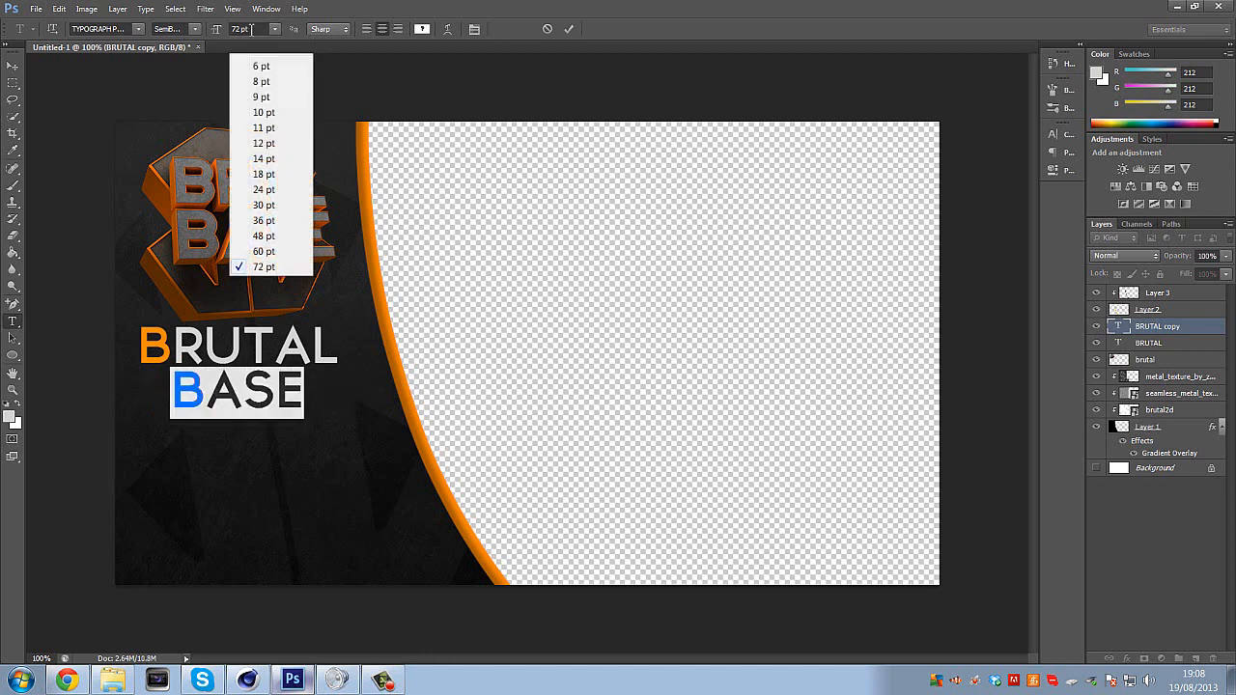
{"action": "left_click", "coordinate": [275, 29]}
{"action": "left_click", "coordinate": [276, 30]}
{"action": "left_click", "coordinate": [258, 29]}
{"action": "left_click", "coordinate": [253, 28]}
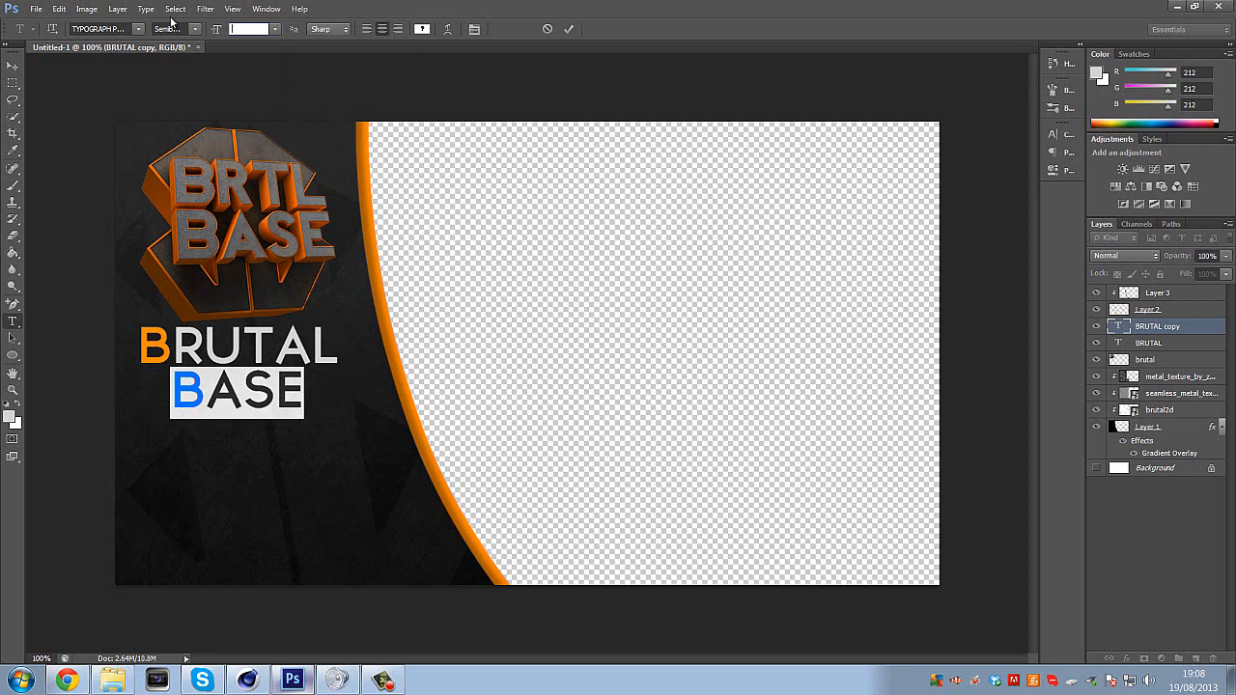
{"action": "key", "text": "Return"}
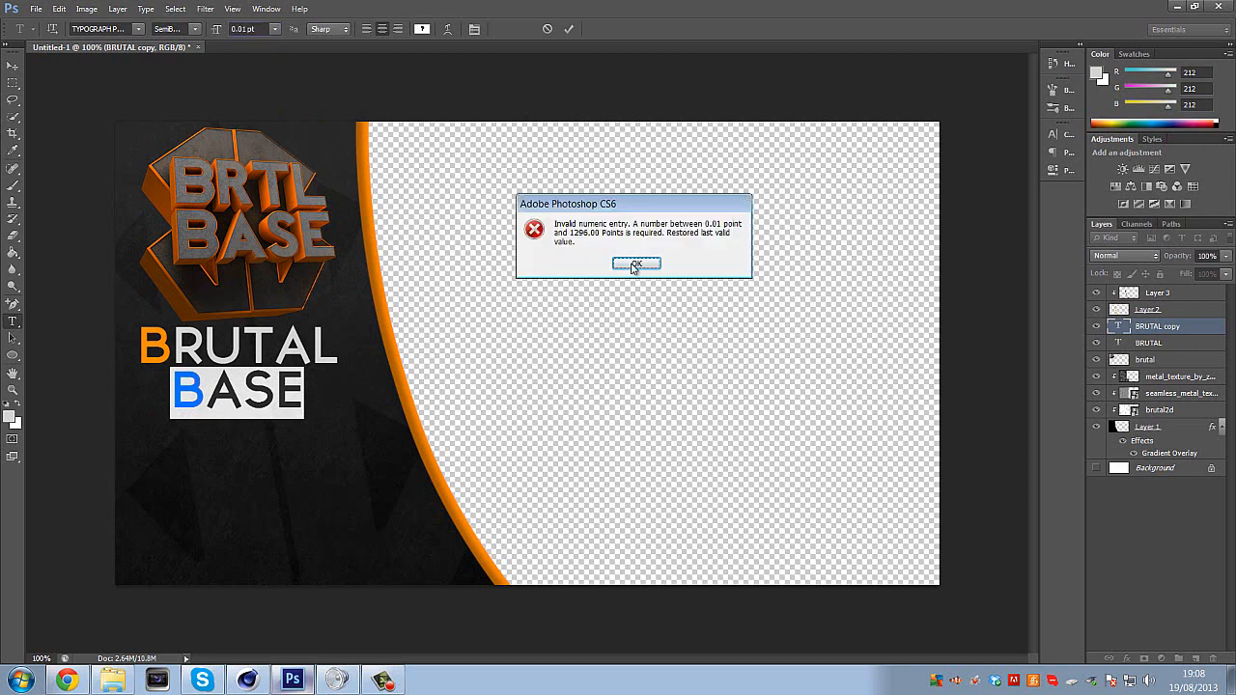
{"action": "left_click", "coordinate": [635, 264]}
{"action": "type", "text": "130"}
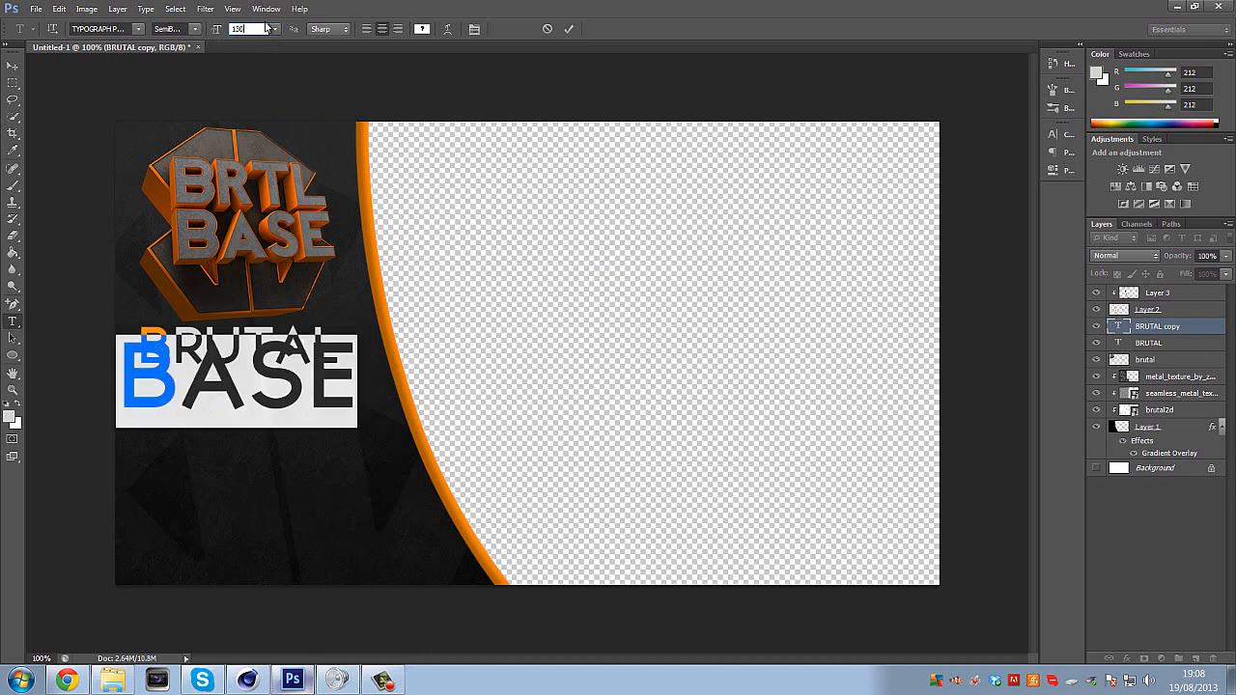
{"action": "key", "text": "BackSpace"}
{"action": "key", "text": "BackSpace"}
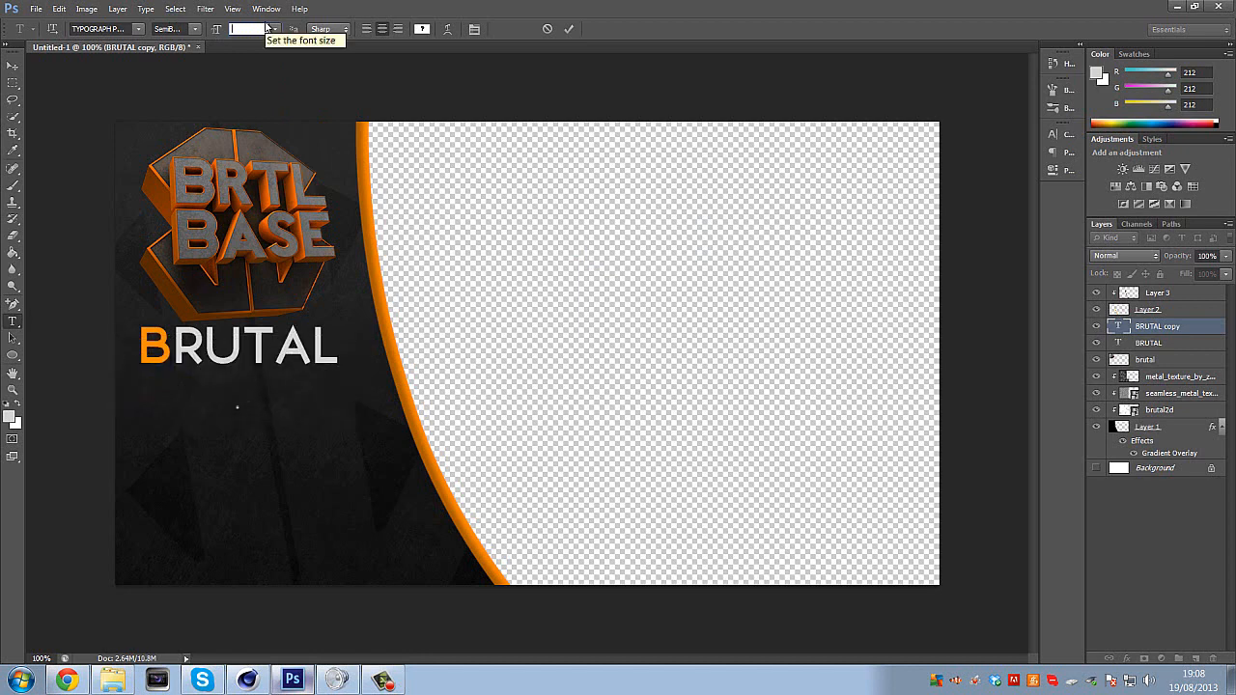
{"action": "type", "text": "10"}
{"action": "key", "text": "Return"}
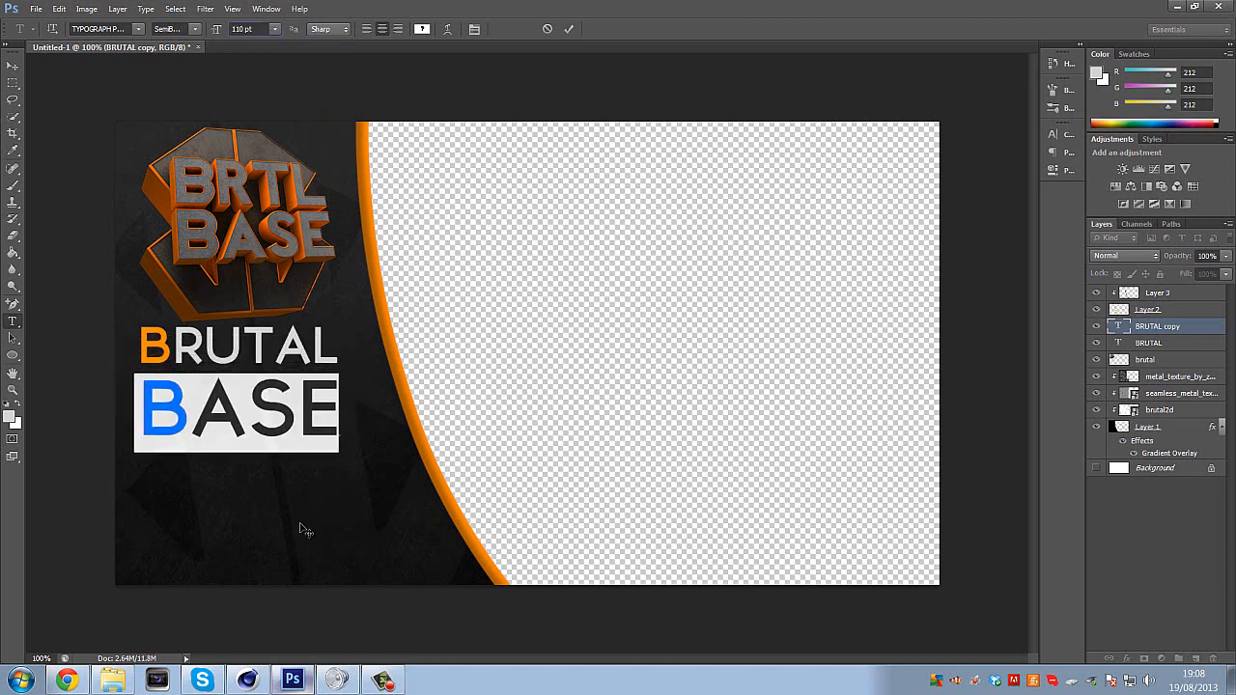
{"action": "left_click_drag", "start_coordinate": [299, 516], "coordinate": [301, 515]}
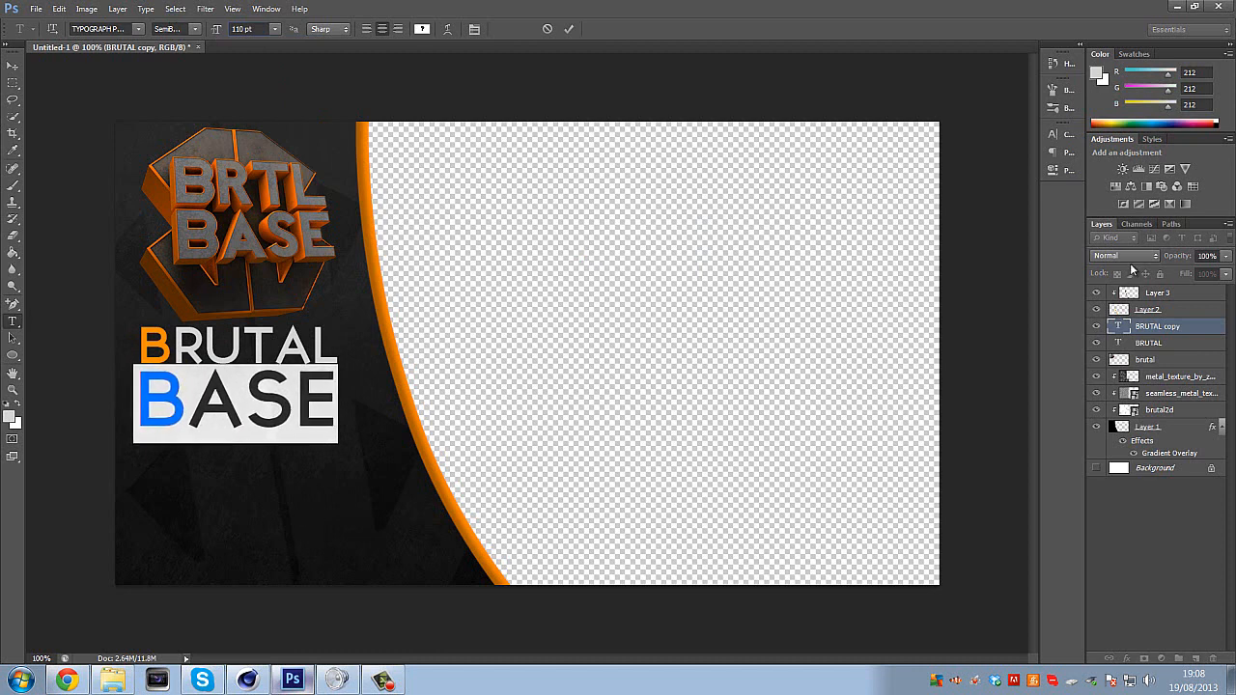
{"action": "left_click", "coordinate": [1162, 325]}
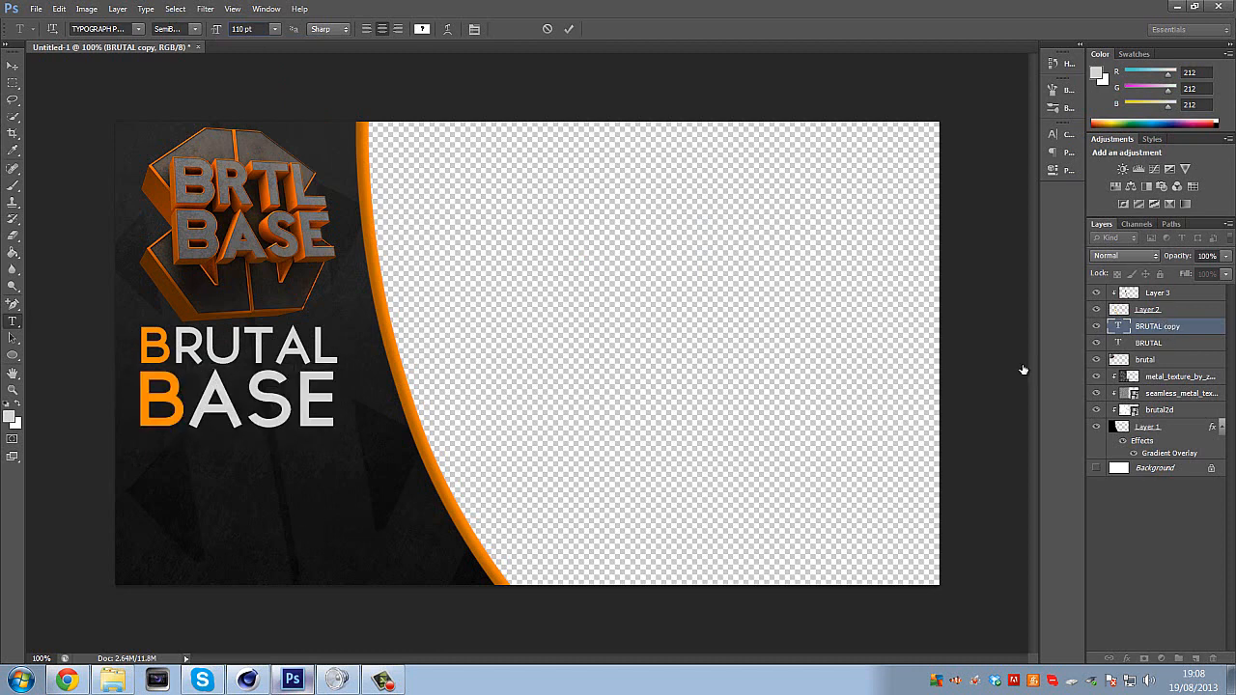
Try the Light font weight on the BRUTAL text.
{"action": "double_click", "coordinate": [168, 347]}
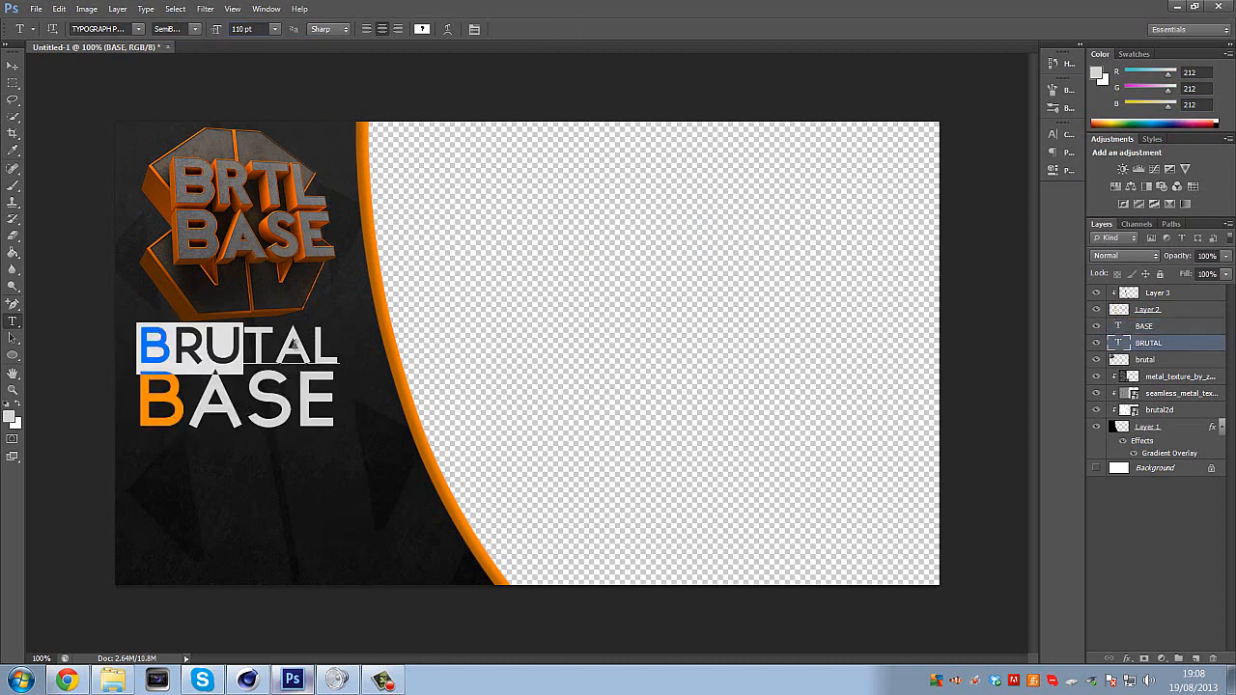
{"action": "left_click", "coordinate": [193, 29]}
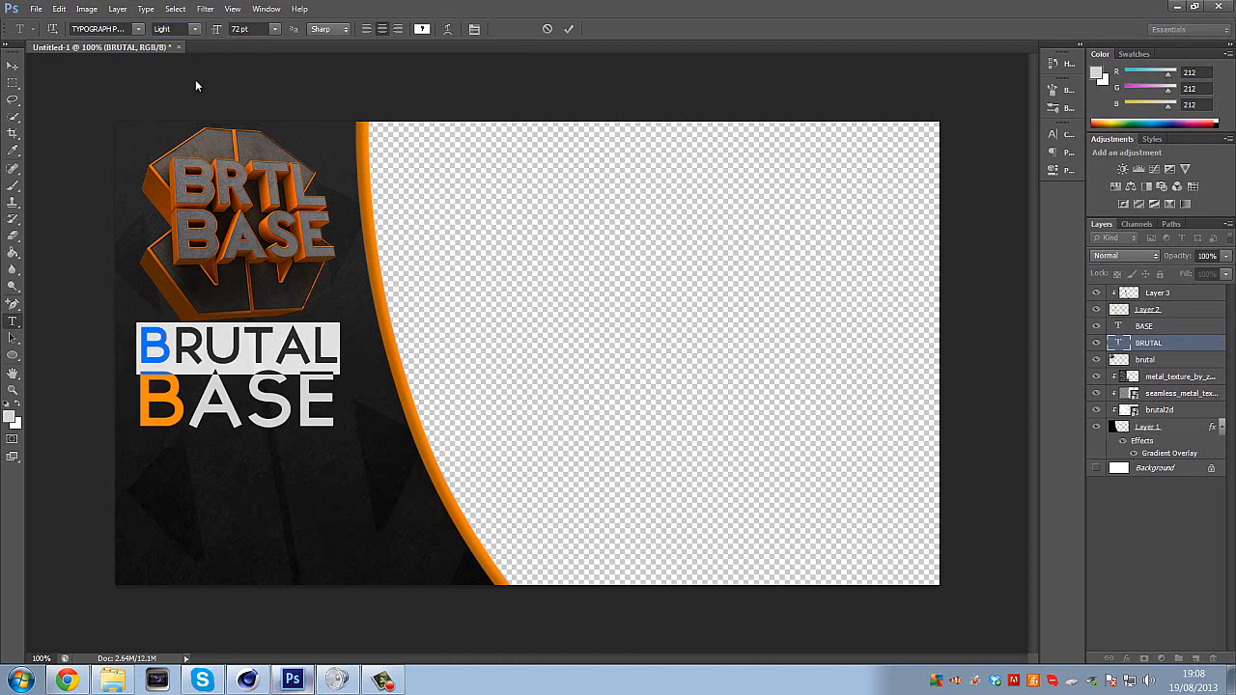
{"action": "left_click", "coordinate": [188, 68]}
{"action": "left_click", "coordinate": [243, 343]}
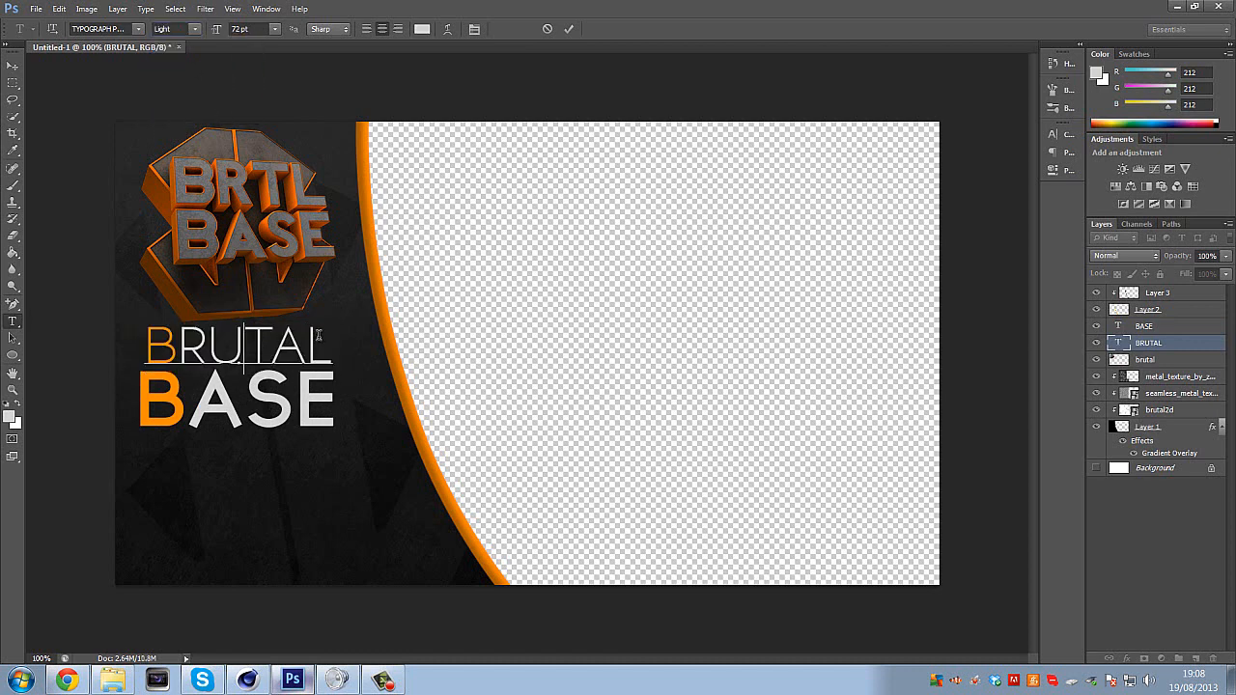
Set the whole BRUTAL text back to the SemiBold weight.
{"action": "left_click", "coordinate": [212, 358]}
{"action": "left_click_drag", "start_coordinate": [154, 333], "coordinate": [359, 314]}
{"action": "left_click", "coordinate": [193, 30]}
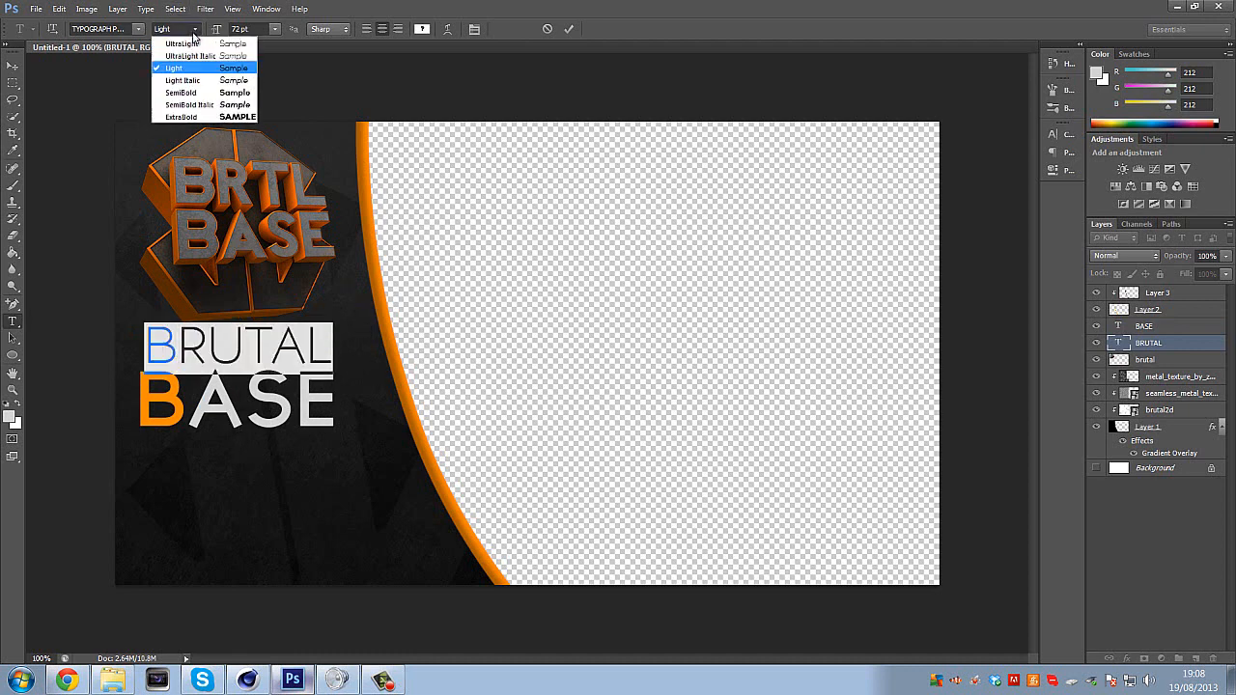
{"action": "left_click", "coordinate": [183, 91]}
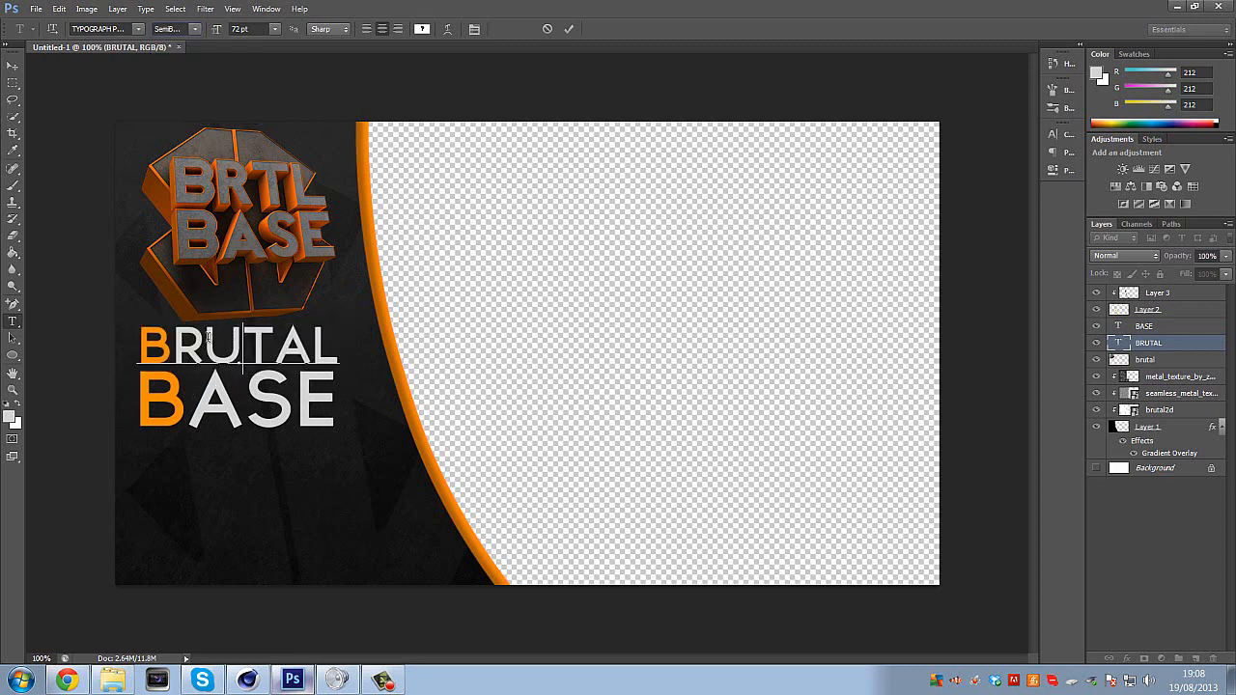
Set the letters RUTAL in the BRUTAL text to the Light weight, leaving the orange B as it is.
{"action": "left_click_drag", "start_coordinate": [172, 336], "coordinate": [344, 343]}
{"action": "left_click", "coordinate": [193, 29]}
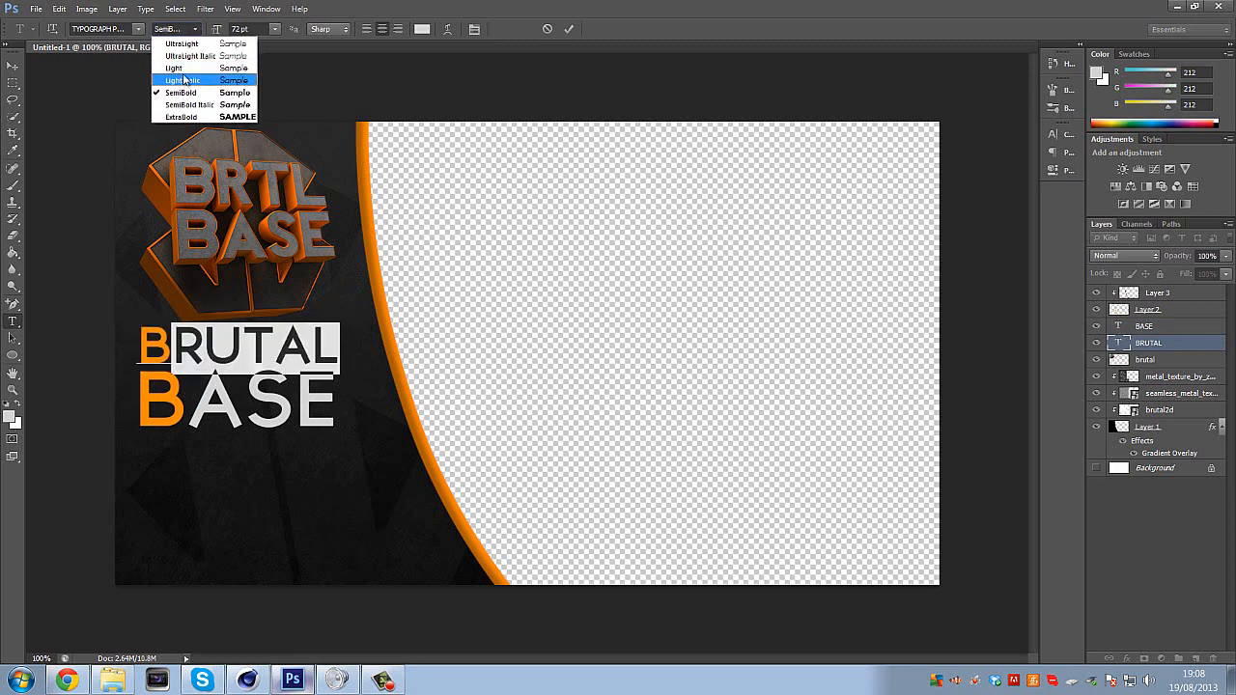
{"action": "left_click", "coordinate": [178, 67]}
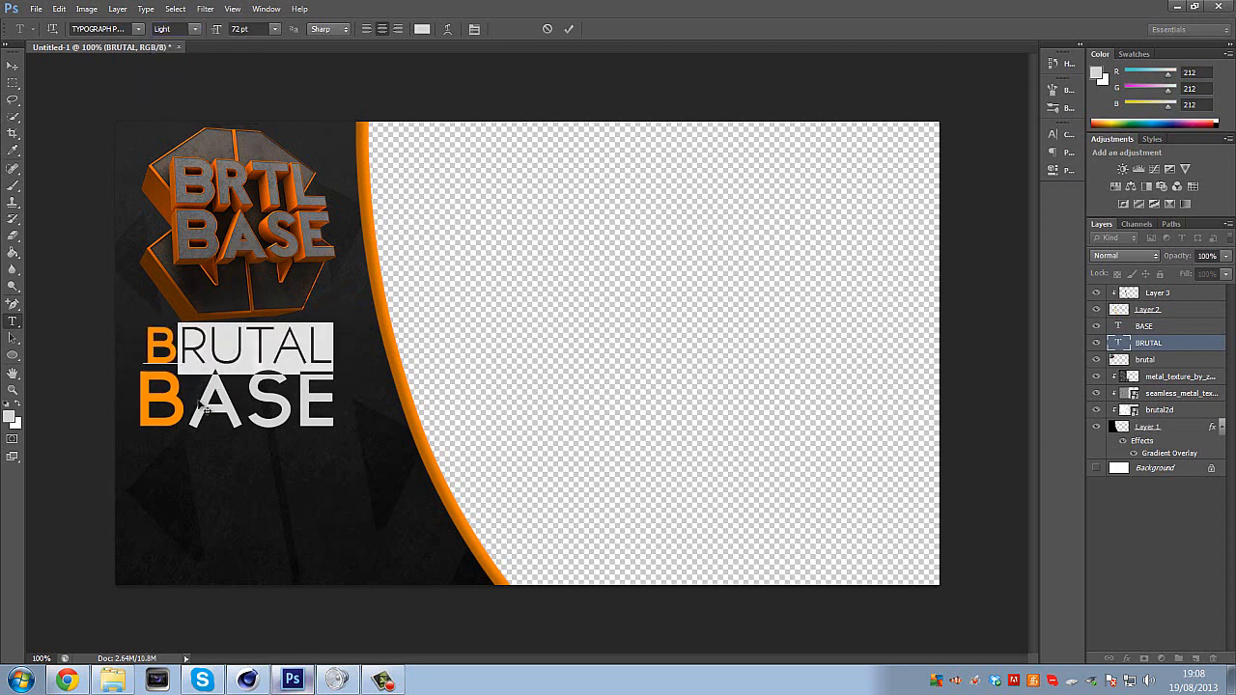
Set the letters ASE in the BASE text to the Light weight, leaving out the orange B.
{"action": "left_click", "coordinate": [1147, 327]}
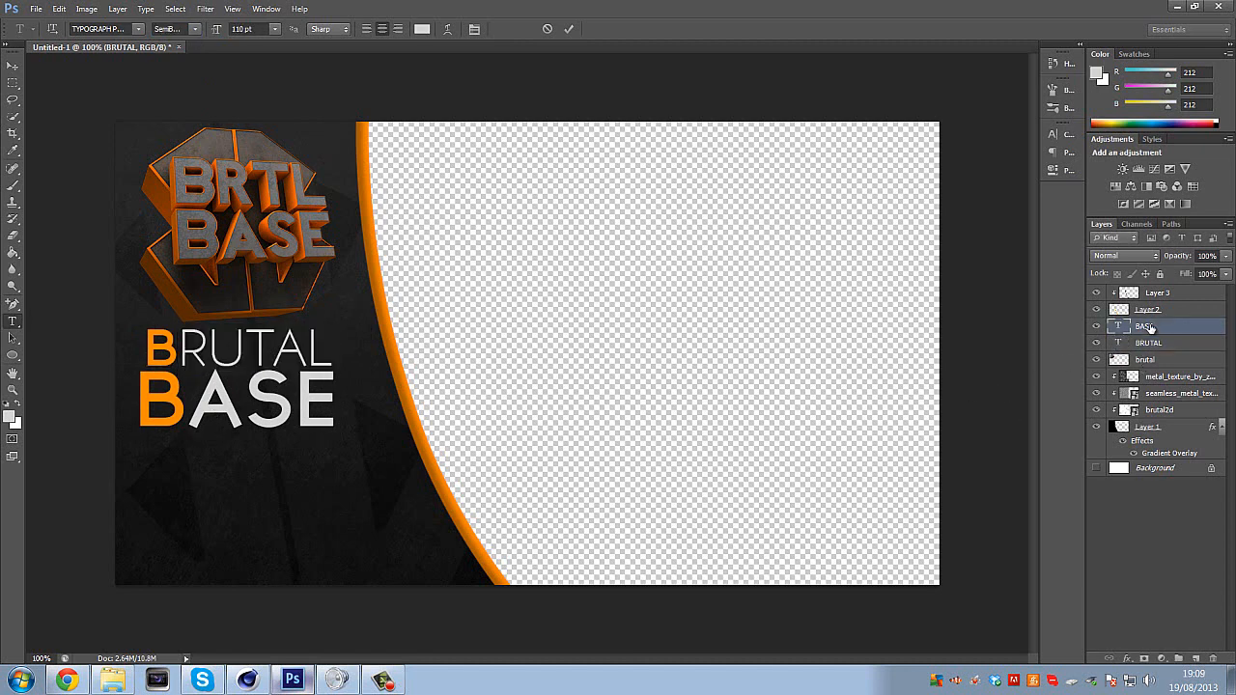
{"action": "left_click_drag", "start_coordinate": [200, 399], "coordinate": [348, 354]}
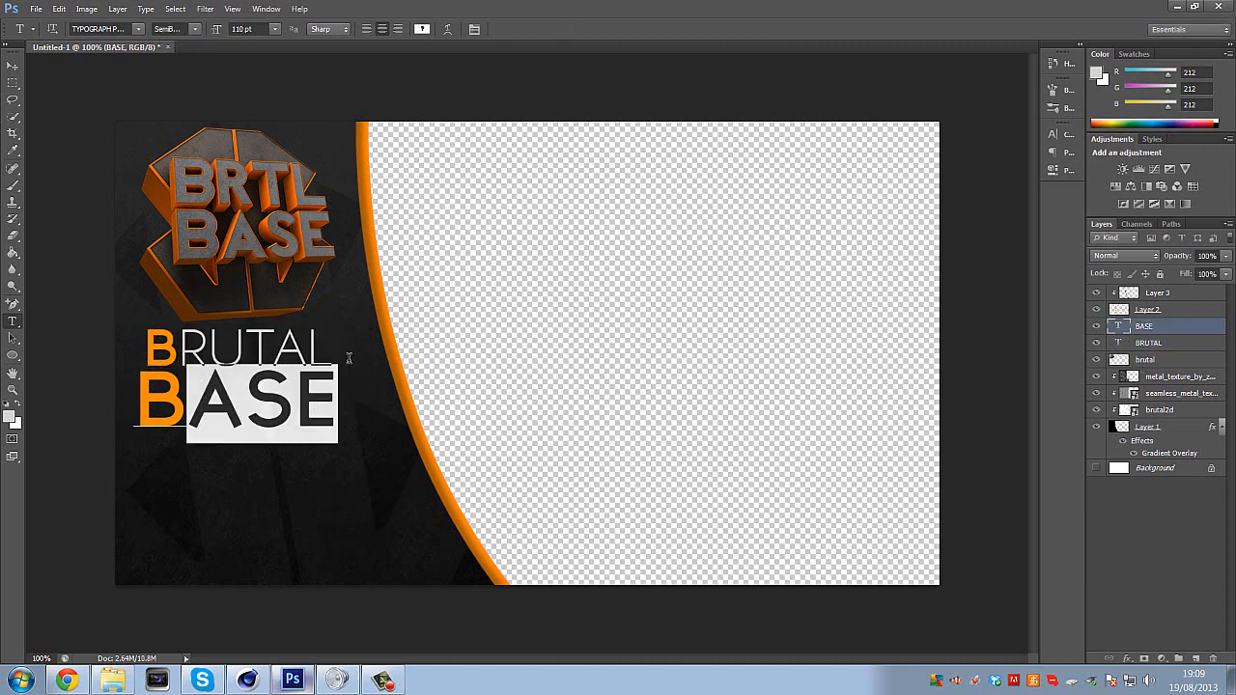
{"action": "left_click", "coordinate": [194, 30]}
{"action": "left_click", "coordinate": [197, 68]}
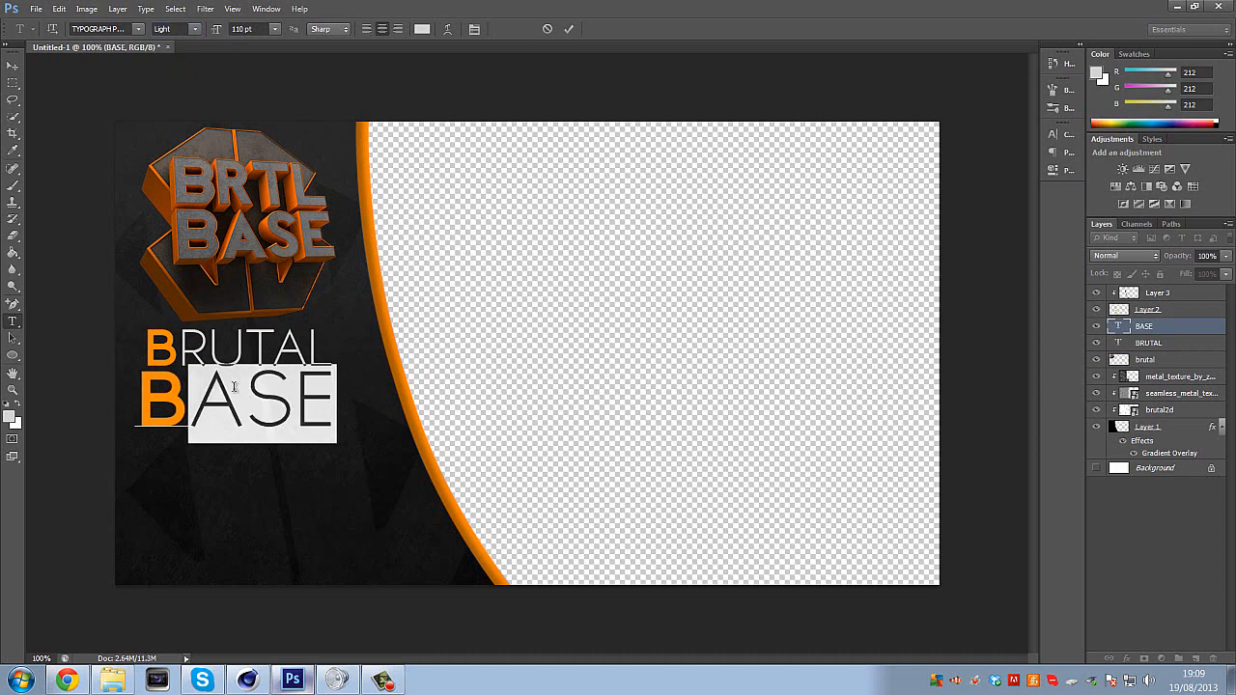
{"action": "left_click", "coordinate": [236, 391]}
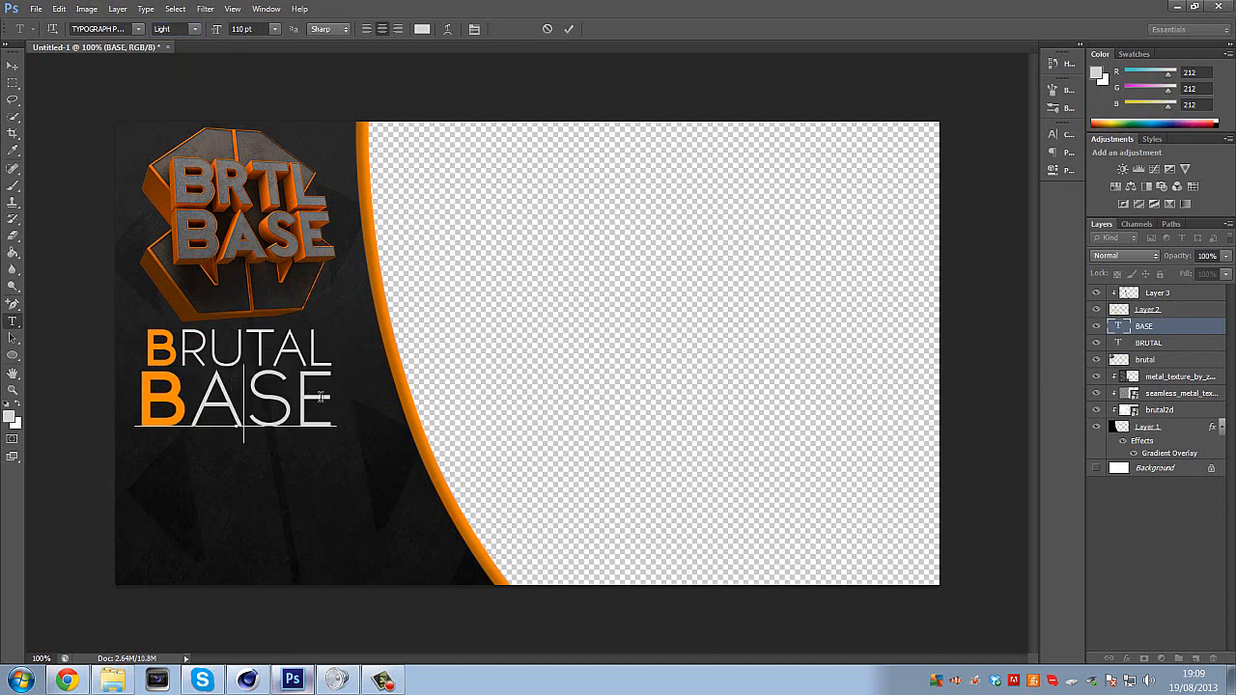
Set the whole BASE text to 100 pt.
{"action": "key", "text": "ctrl+a"}
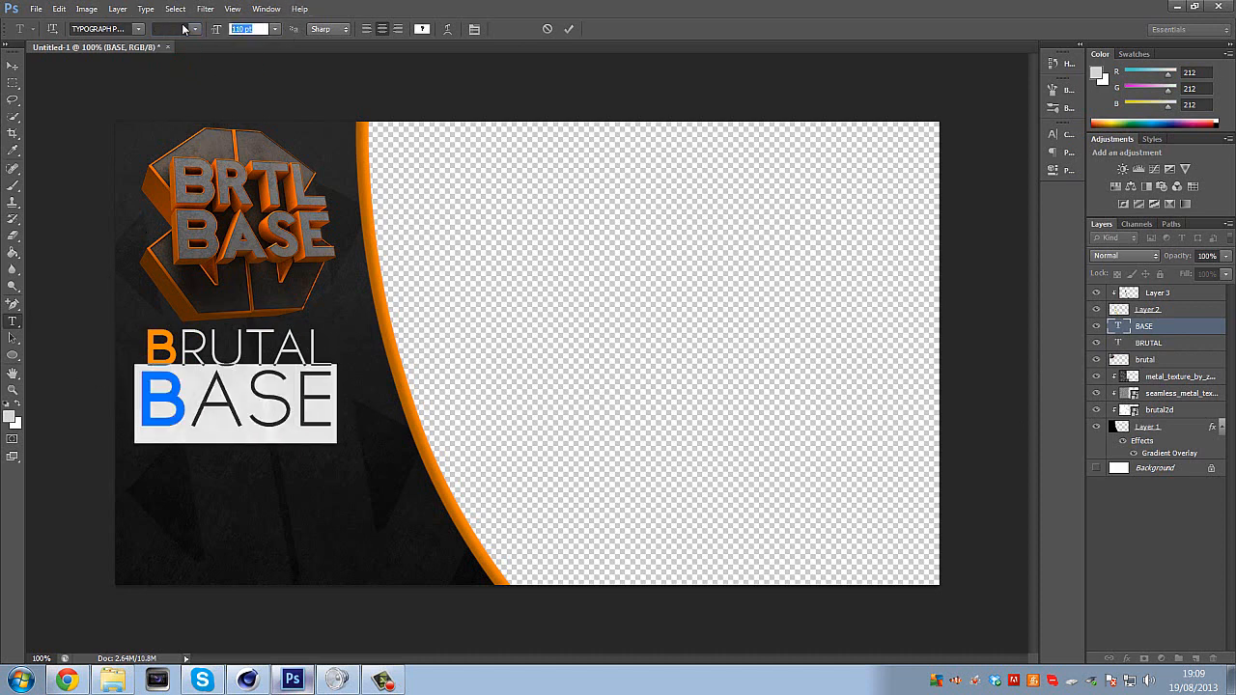
{"action": "type", "text": "100"}
{"action": "key", "text": "Return"}
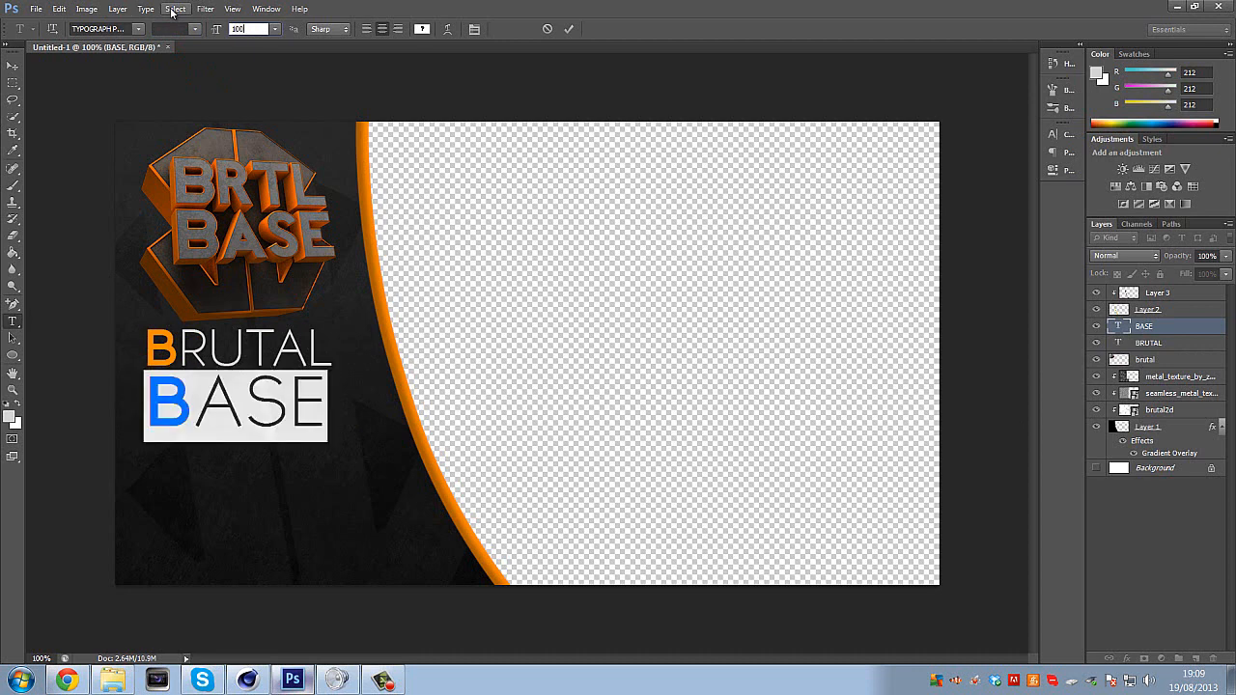
{"action": "left_click", "coordinate": [1186, 342]}
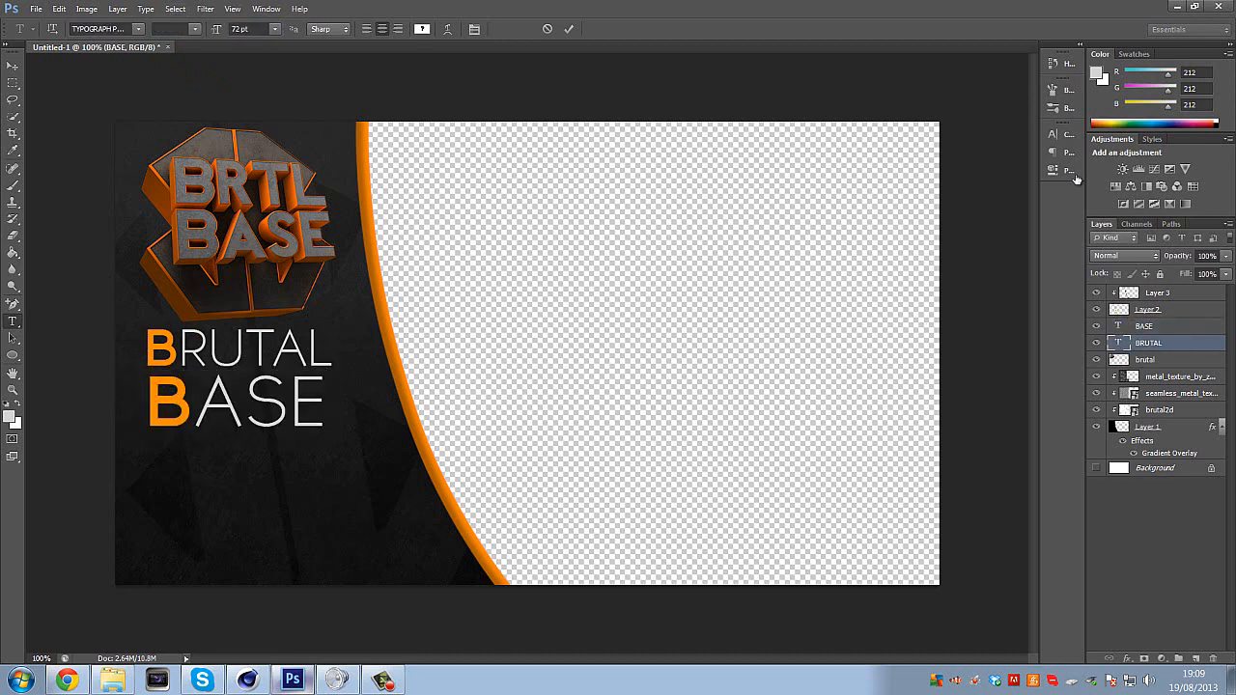
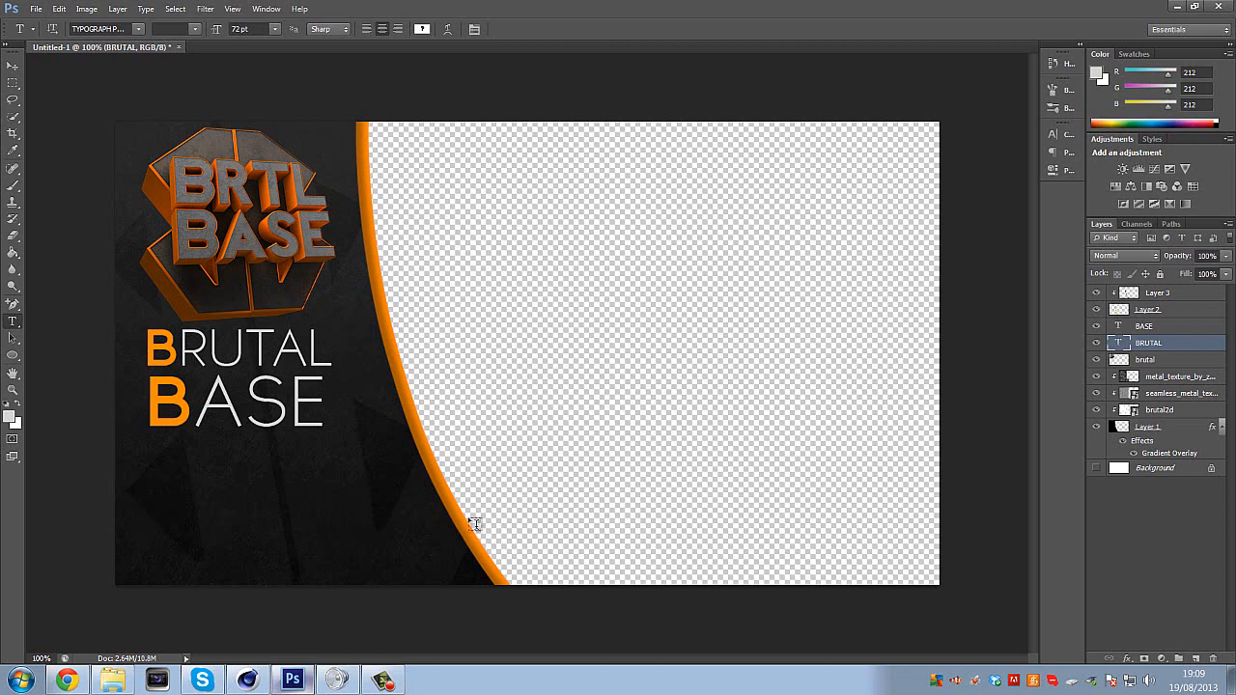
Add the text EPISODE on the black panel below BASE and move it nearer the panel's lower edge.
{"action": "left_click", "coordinate": [255, 520]}
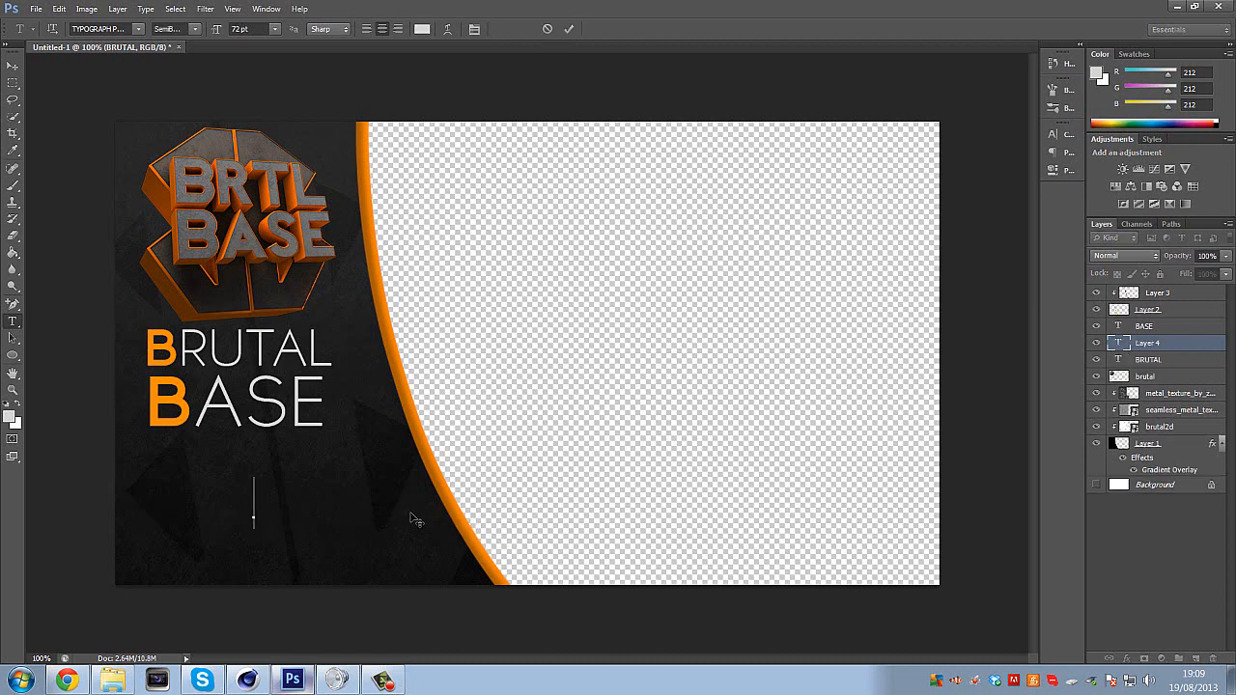
{"action": "type", "text": "EPOIS"}
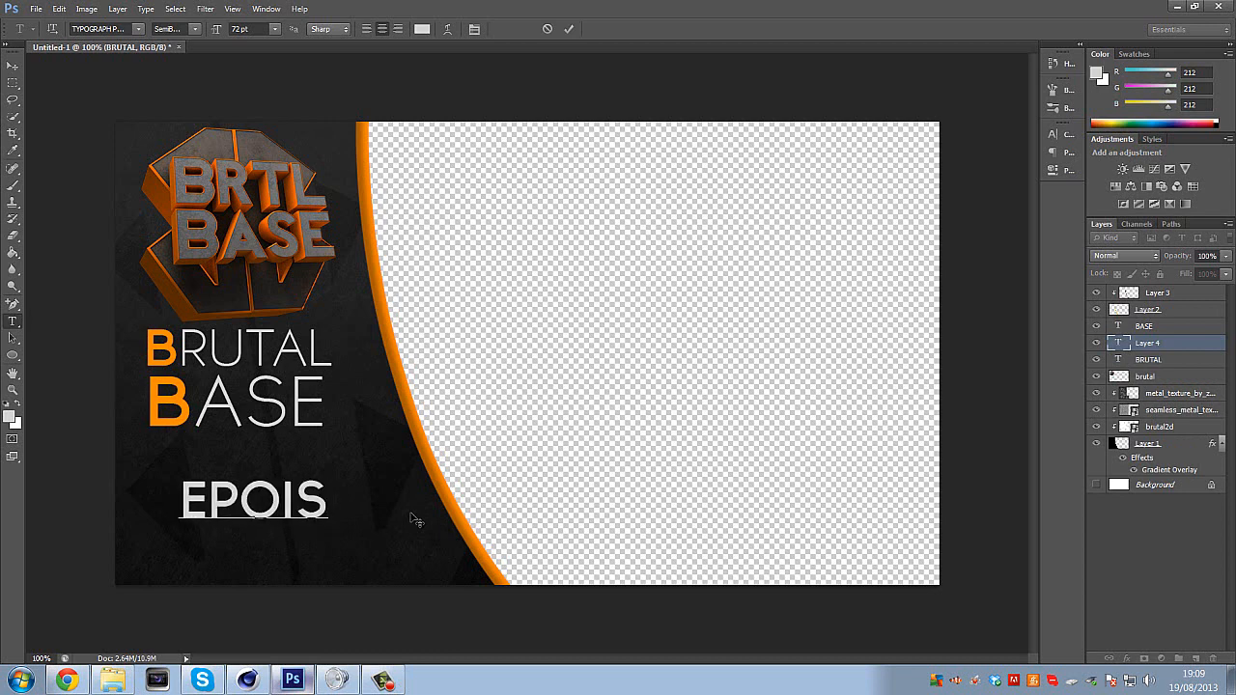
{"action": "key", "text": "BackSpace"}
{"action": "key", "text": "BackSpace"}
{"action": "key", "text": "BackSpace"}
{"action": "type", "text": "ISODE"}
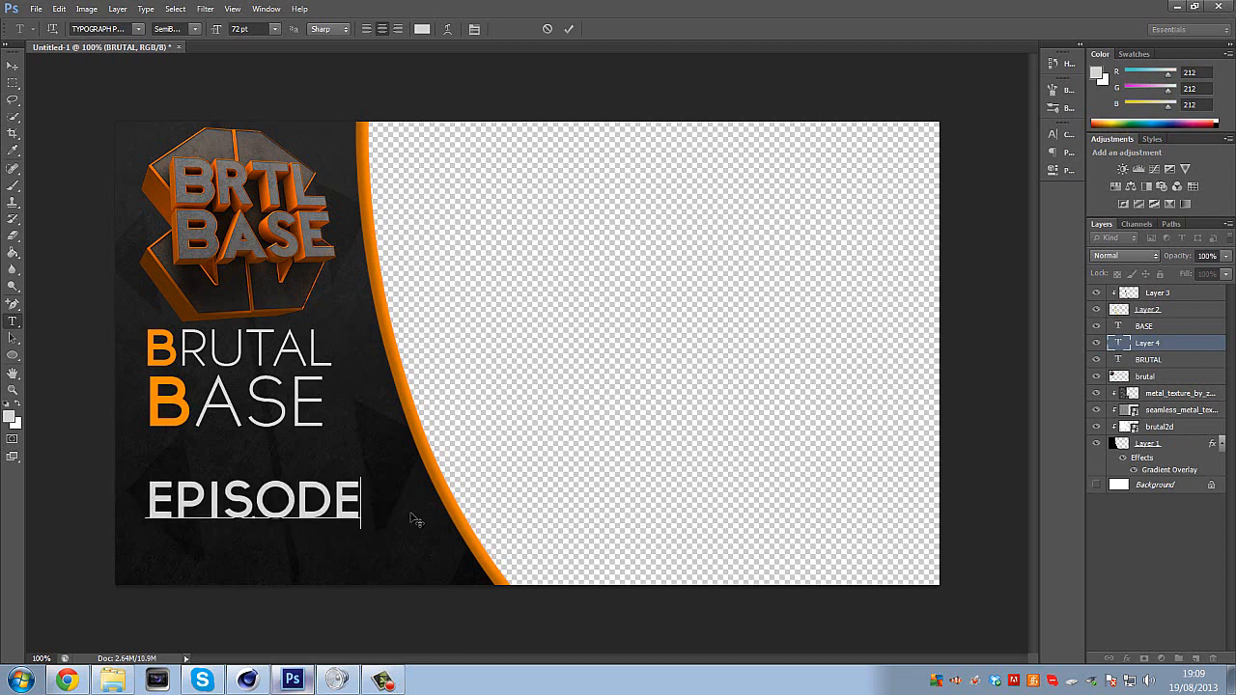
{"action": "left_click_drag", "start_coordinate": [403, 550], "coordinate": [427, 581]}
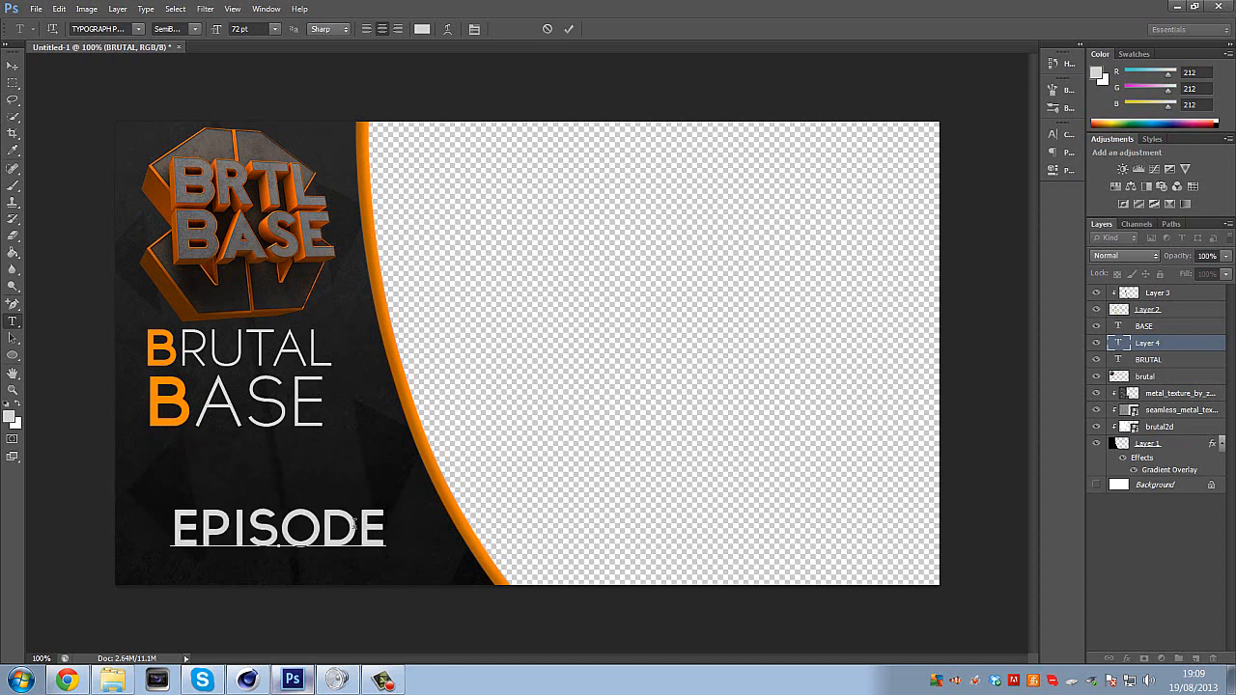
Sample the orange of the B in BASE and apply it to the letter E of EPISODE.
{"action": "left_click", "coordinate": [256, 509]}
{"action": "left_click_drag", "start_coordinate": [200, 522], "coordinate": [163, 518]}
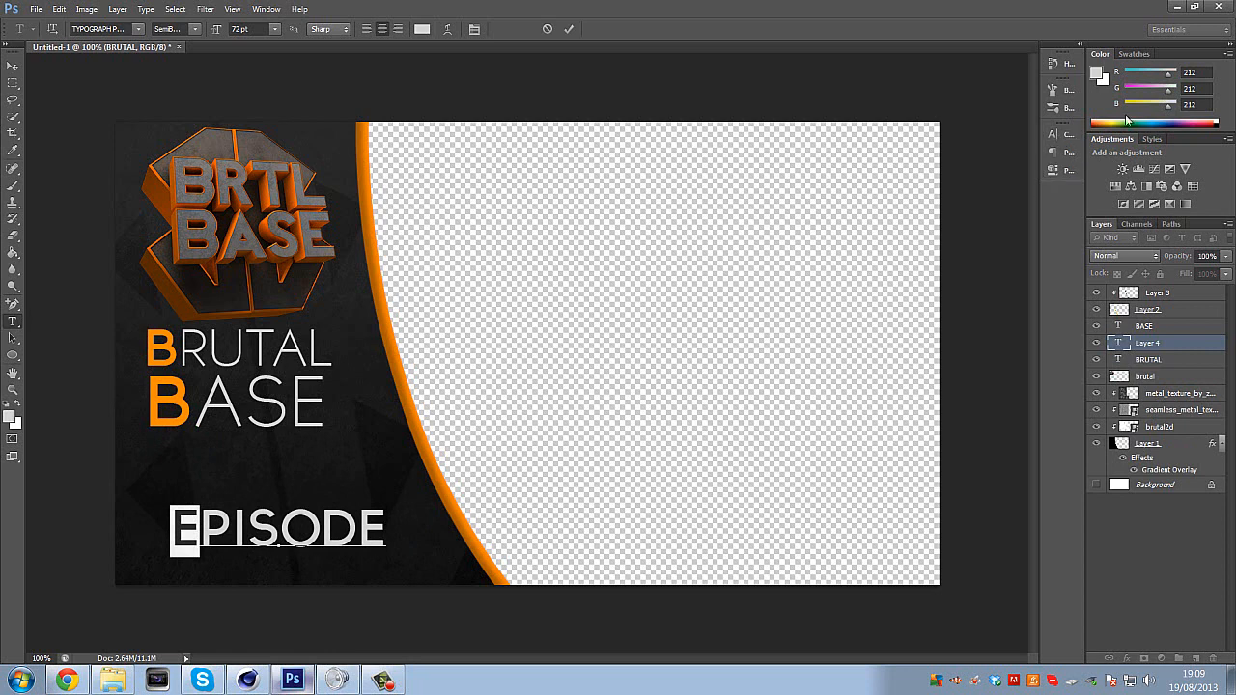
{"action": "left_click", "coordinate": [13, 151]}
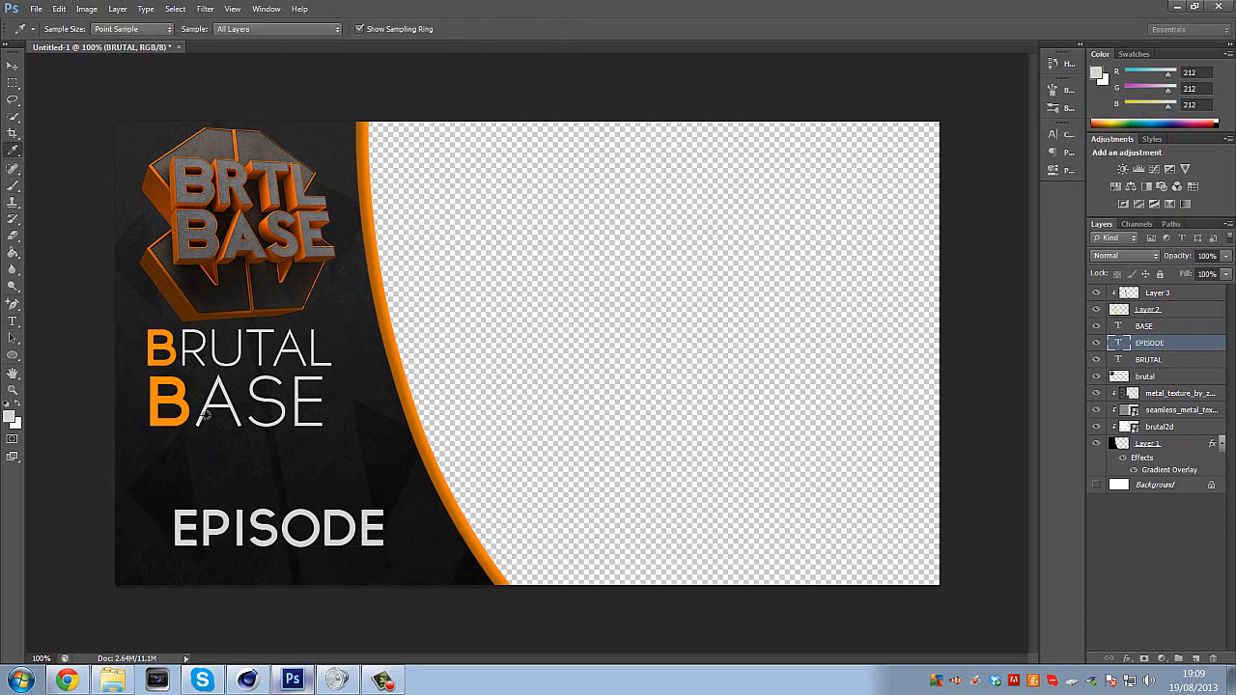
{"action": "left_click", "coordinate": [154, 384]}
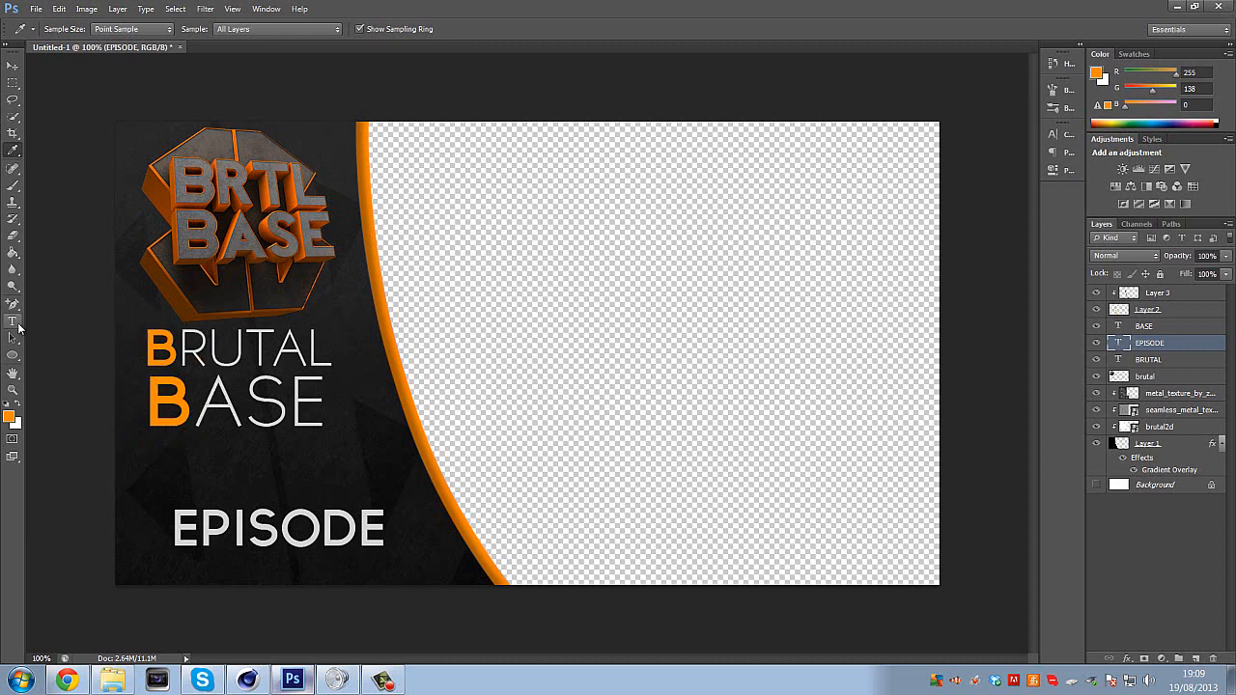
{"action": "left_click", "coordinate": [13, 321]}
{"action": "left_click_drag", "start_coordinate": [178, 522], "coordinate": [199, 523]}
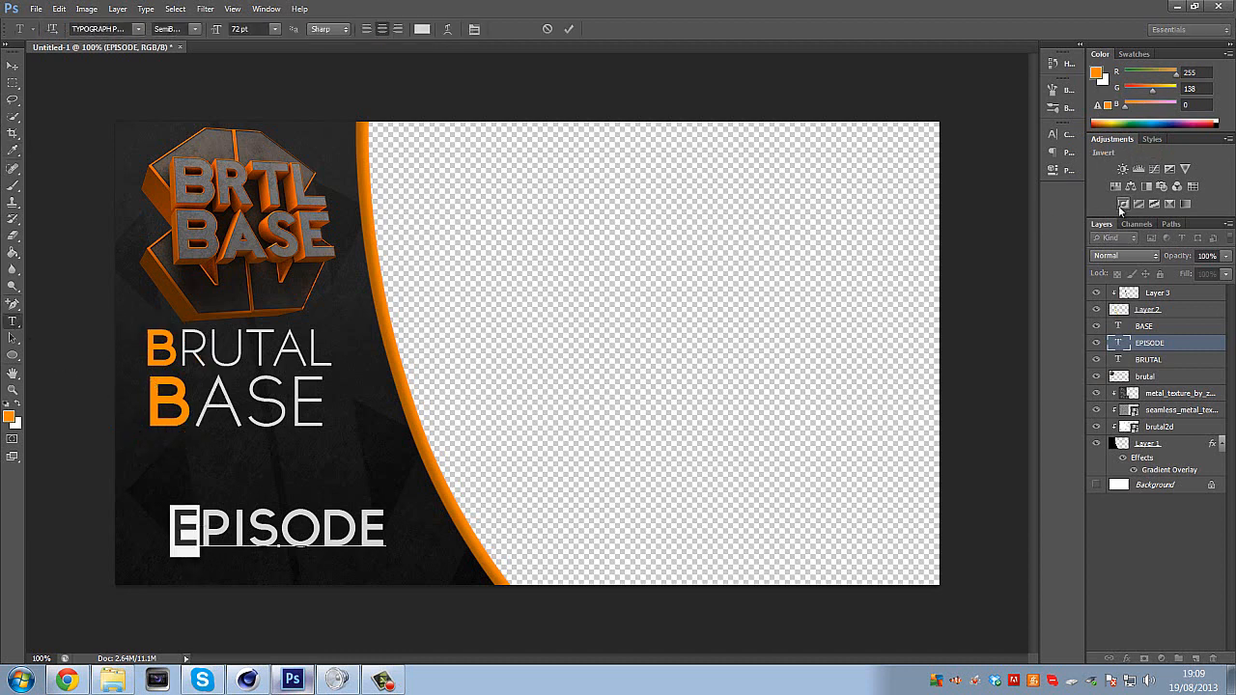
{"action": "left_click", "coordinate": [1097, 73]}
{"action": "left_click", "coordinate": [751, 175]}
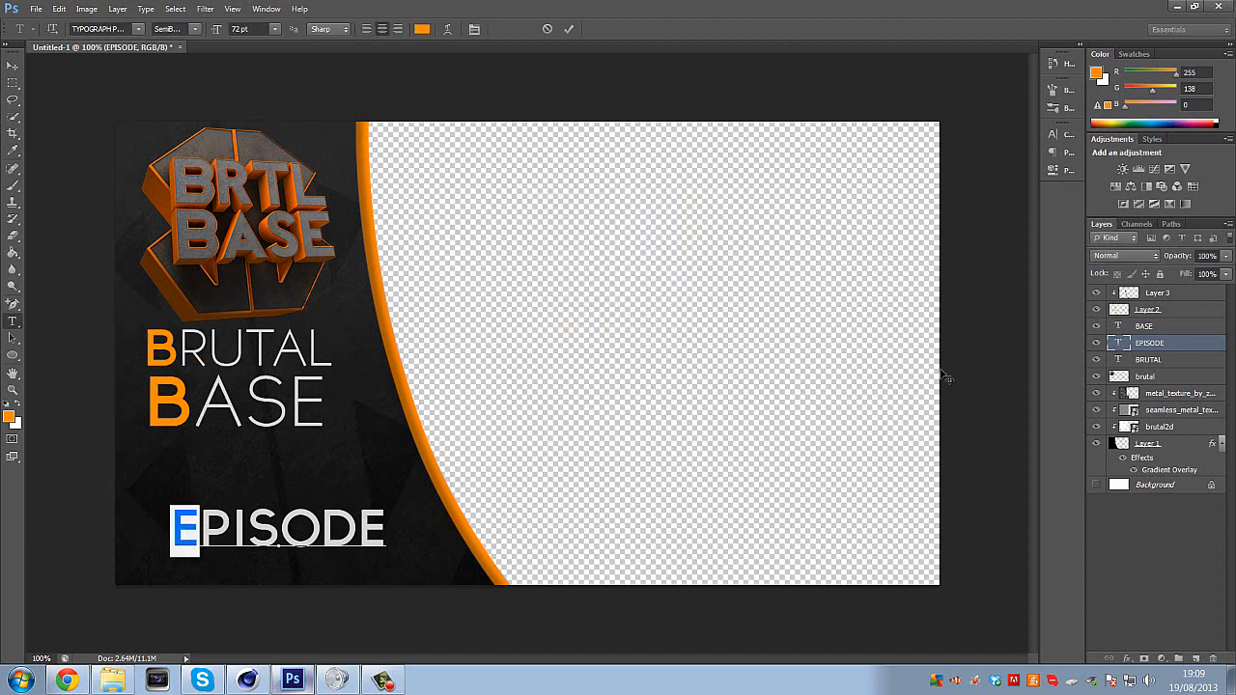
{"action": "left_click", "coordinate": [1160, 346]}
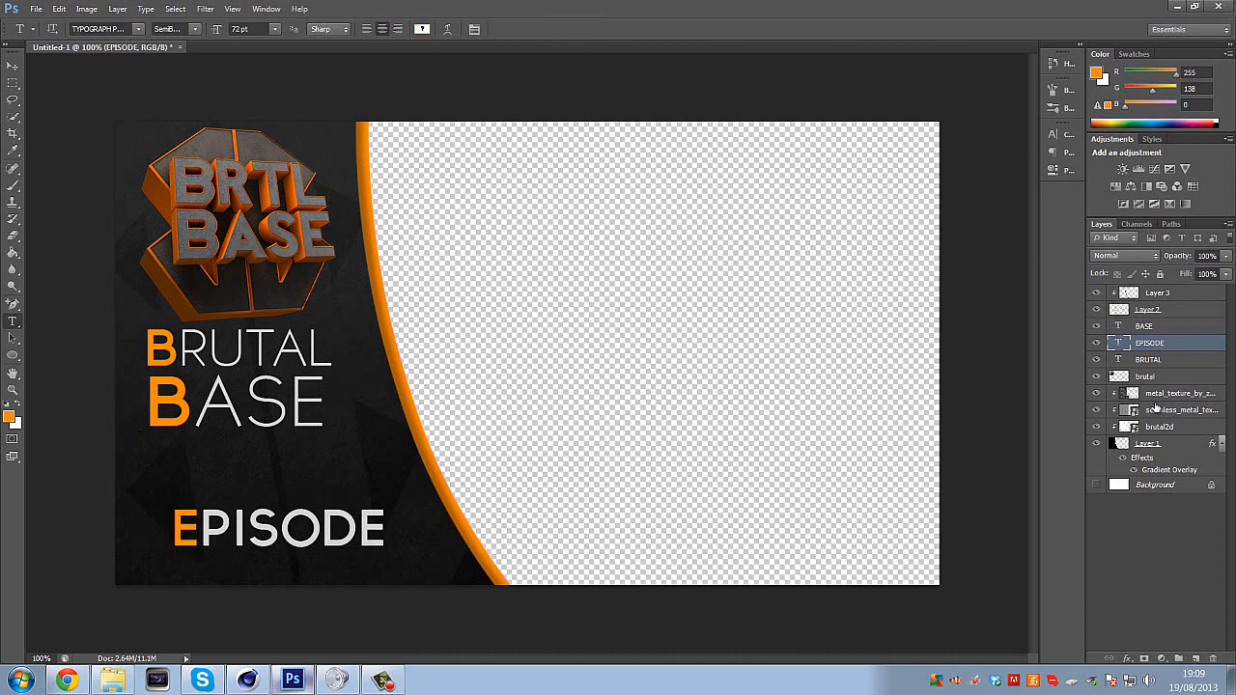
Enlarge the EPISODE text to 100 pt and reposition it to fit across the lower part of the black panel.
{"action": "left_click_drag", "start_coordinate": [413, 543], "coordinate": [389, 540]}
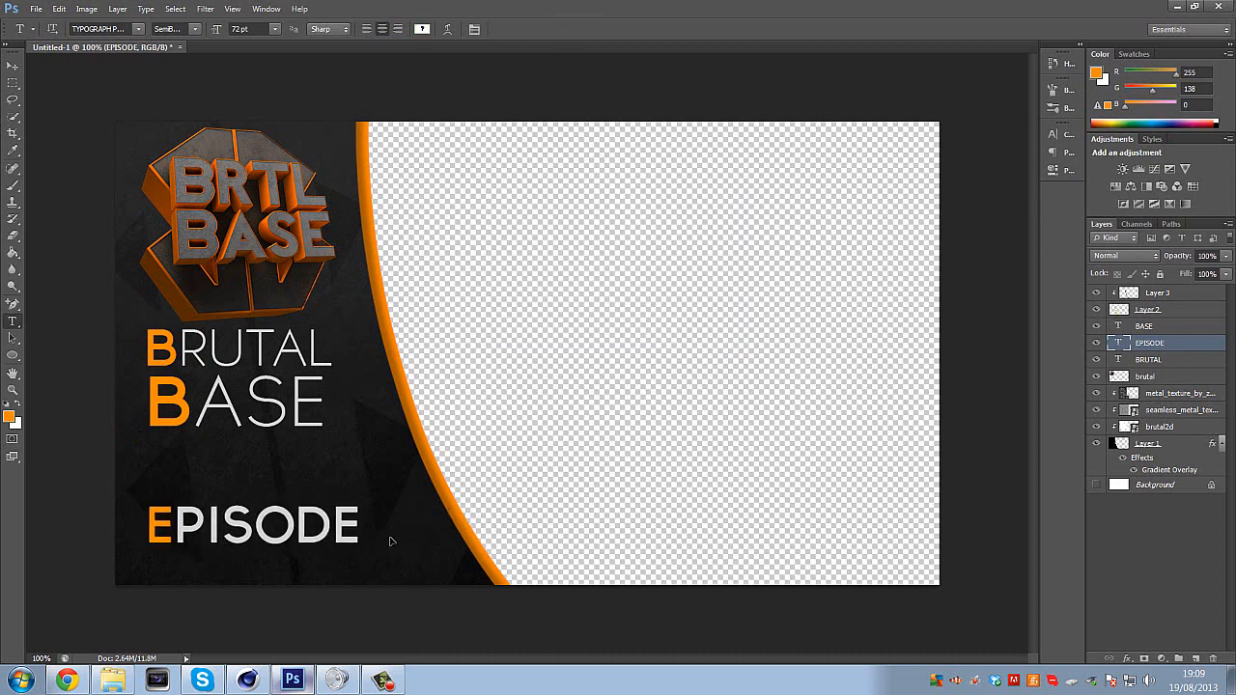
{"action": "left_click_drag", "start_coordinate": [166, 522], "coordinate": [369, 514]}
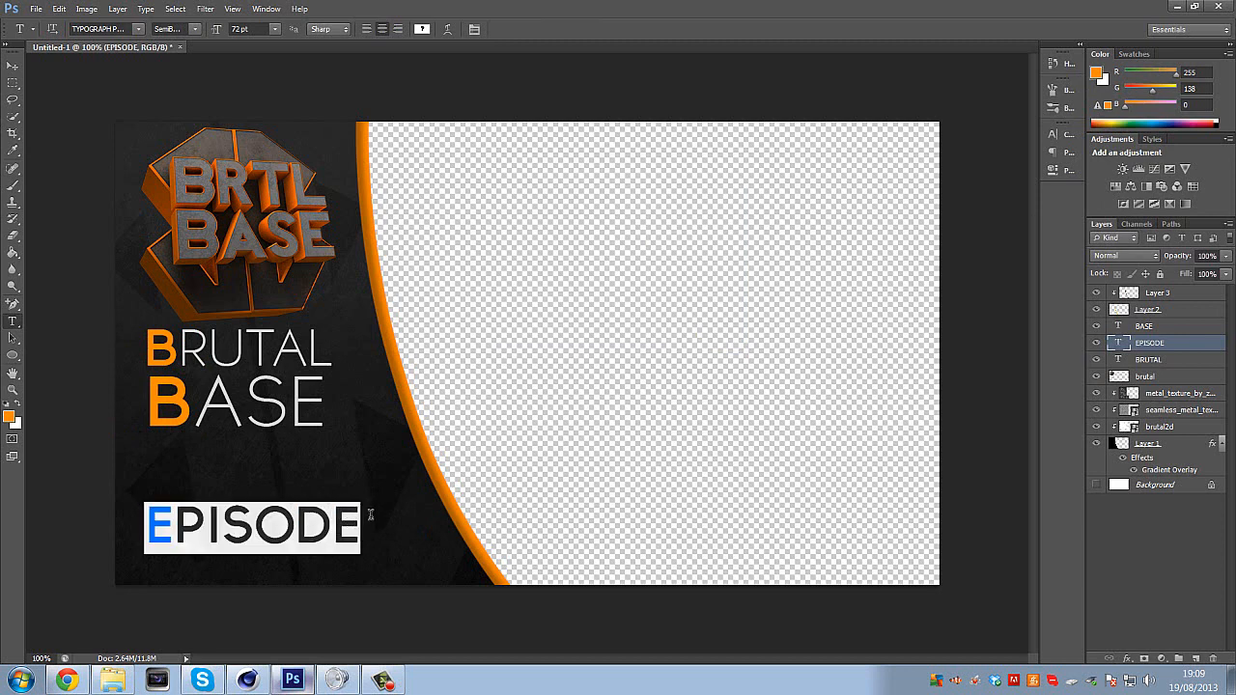
{"action": "left_click", "coordinate": [270, 29]}
{"action": "left_click", "coordinate": [265, 30]}
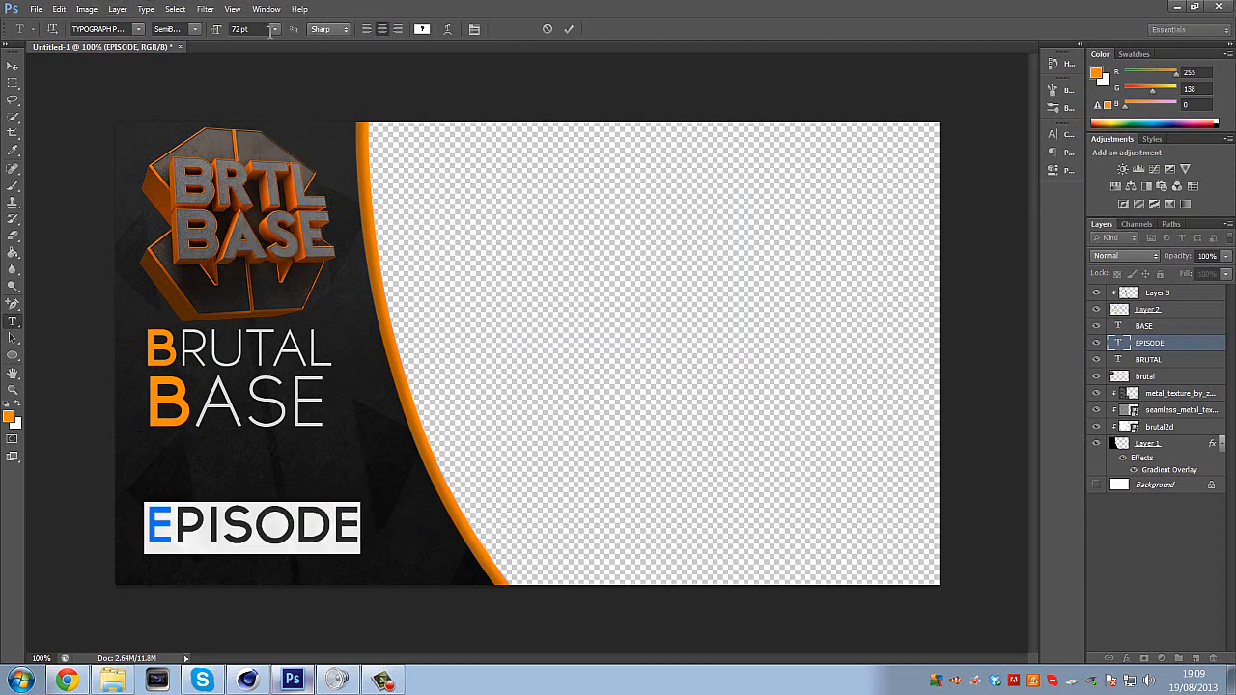
{"action": "left_click", "coordinate": [274, 29]}
{"action": "left_click", "coordinate": [268, 45]}
{"action": "left_click_drag", "start_coordinate": [333, 583], "coordinate": [351, 588]}
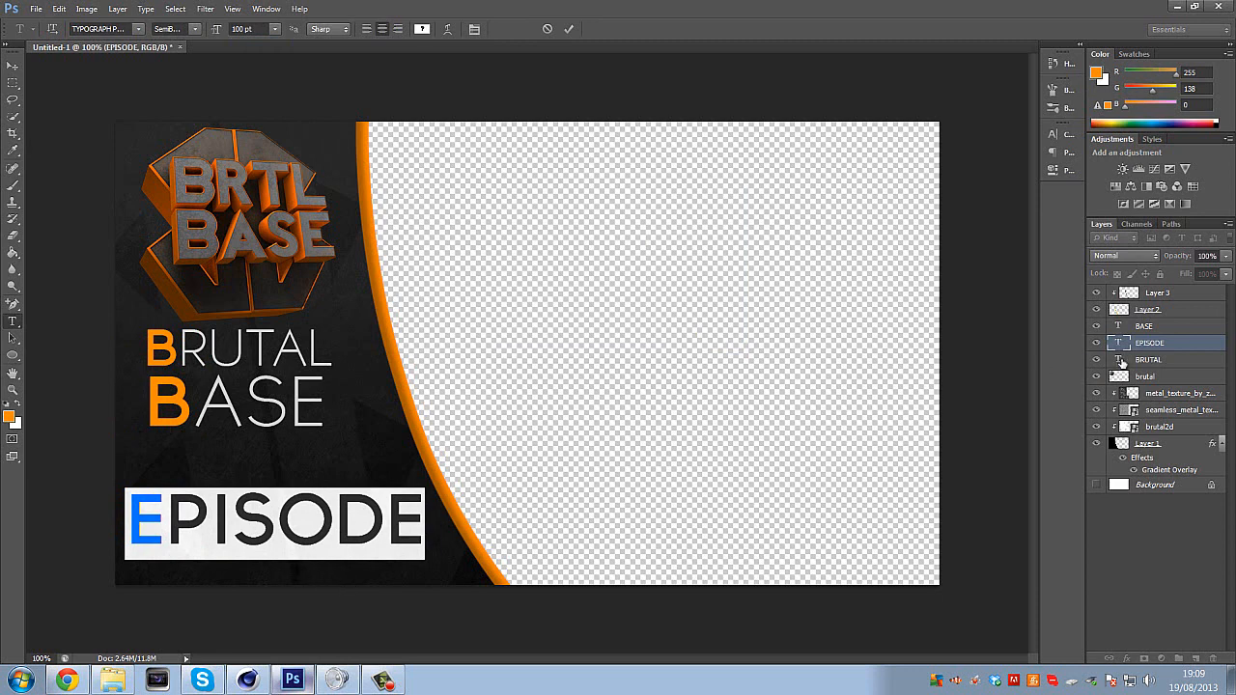
{"action": "left_click", "coordinate": [1144, 345]}
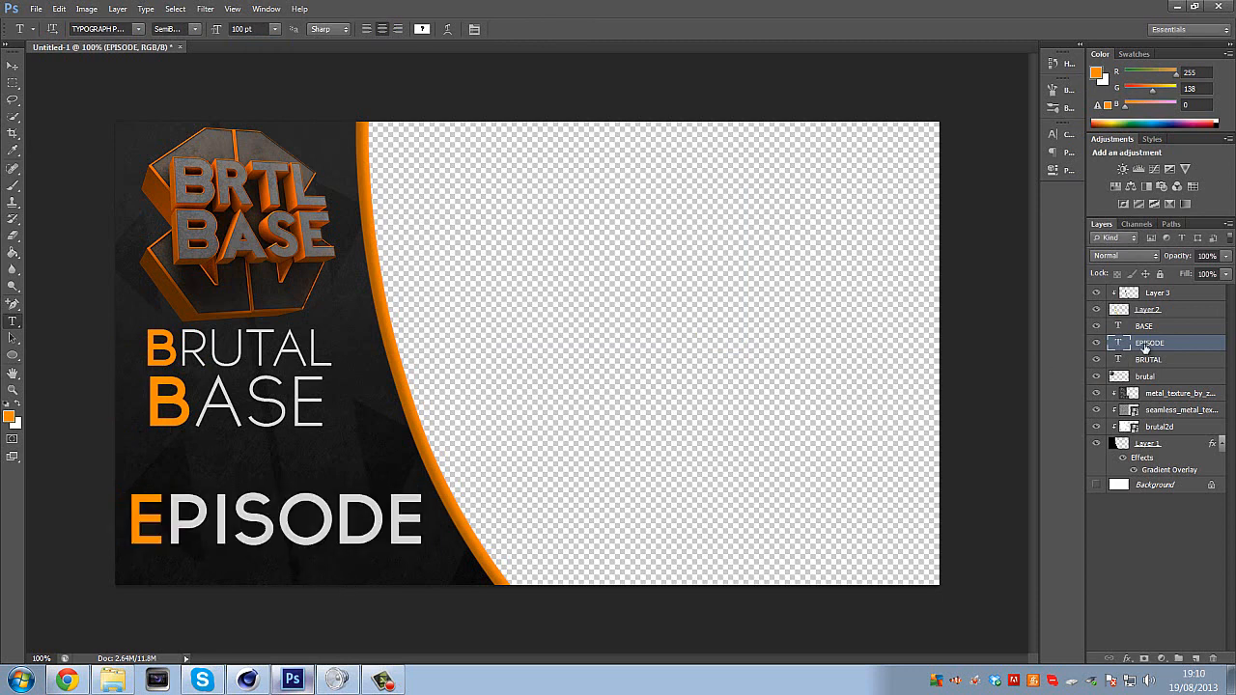
Place the EPISODE layer above BASE, and shift the BASE and BRUTAL texts together slightly down and right on the panel.
{"action": "left_click_drag", "start_coordinate": [1153, 344], "coordinate": [1163, 328]}
{"action": "left_click", "coordinate": [1147, 343]}
{"action": "left_click", "coordinate": [1154, 359], "text": "shift"}
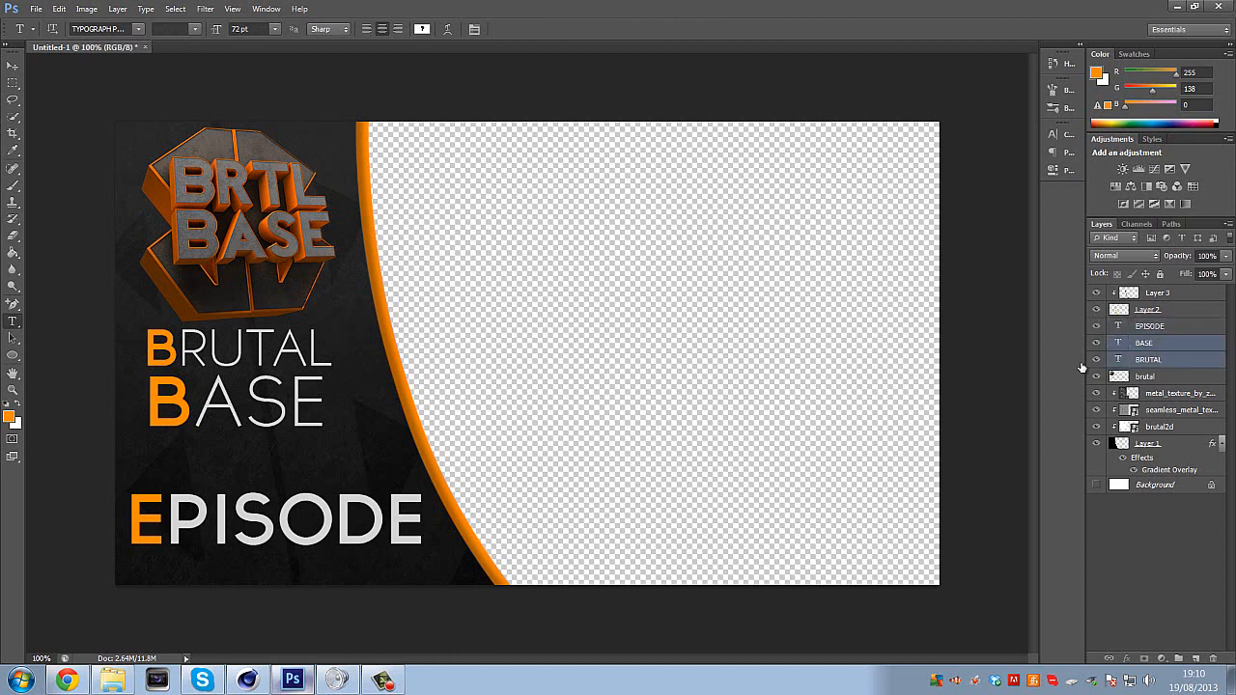
{"action": "left_click_drag", "start_coordinate": [285, 406], "coordinate": [312, 419]}
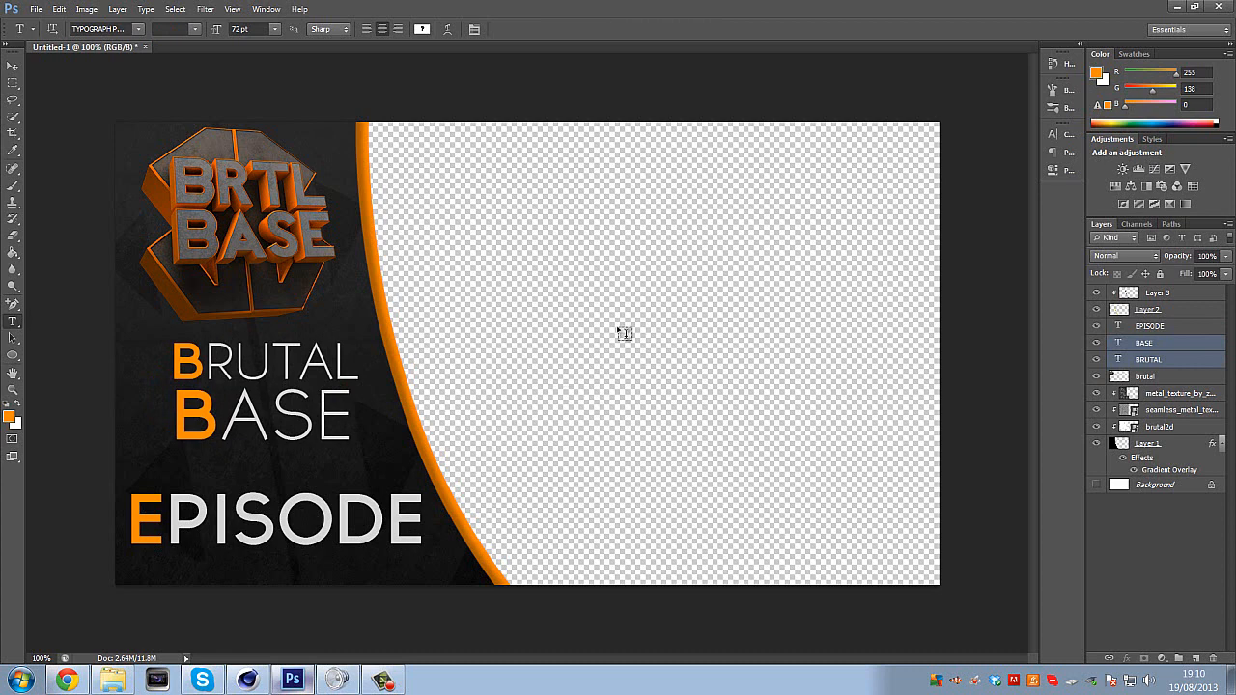
{"action": "left_click", "coordinate": [36, 9]}
{"action": "mouse_move", "coordinate": [59, 8]}
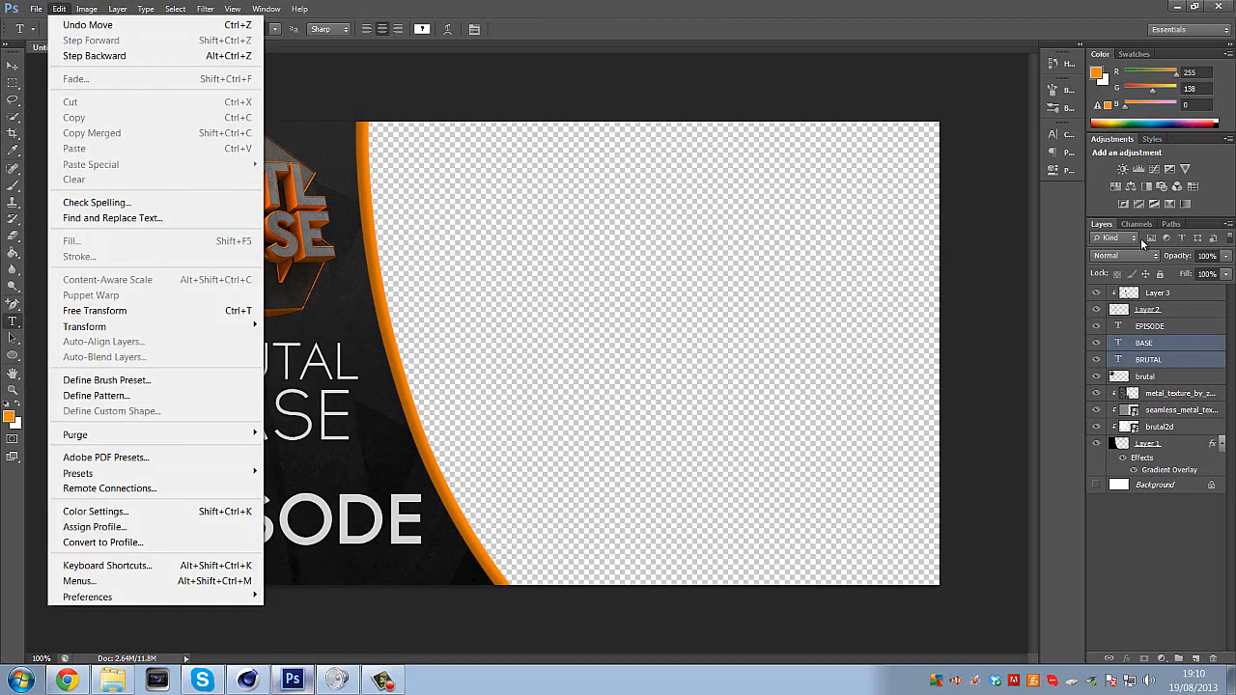
{"action": "left_click", "coordinate": [1144, 343]}
{"action": "double_click", "coordinate": [215, 396]}
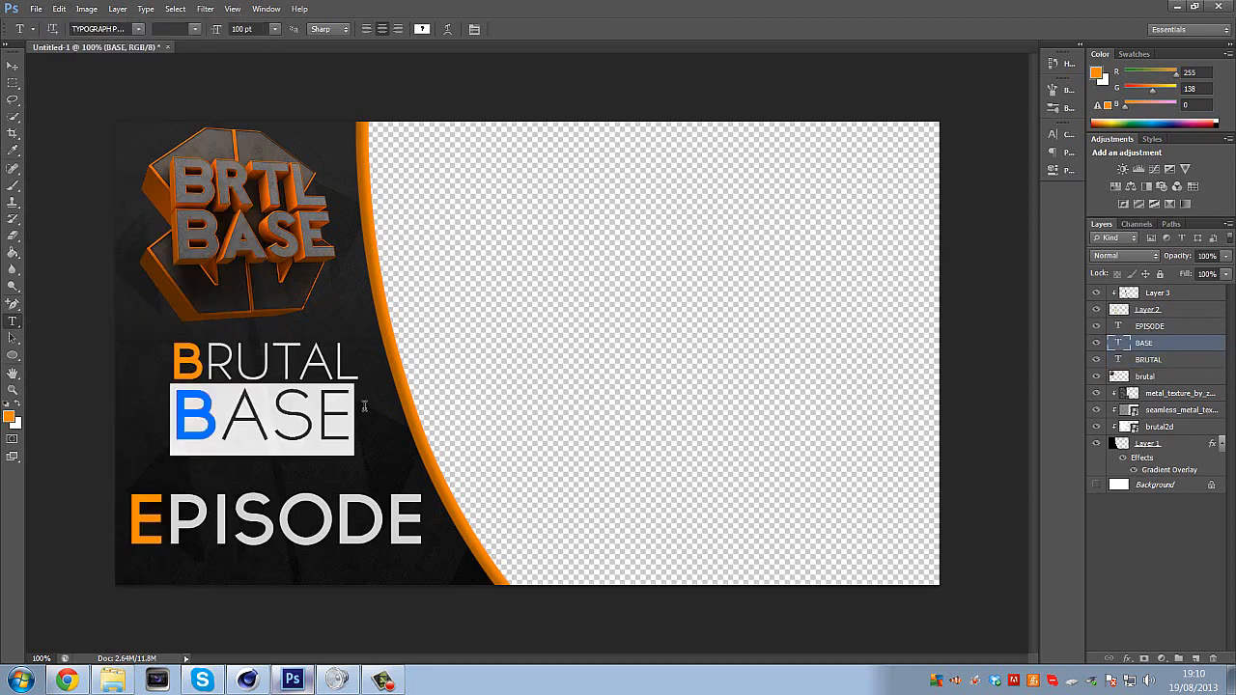
{"action": "left_click", "coordinate": [1168, 345]}
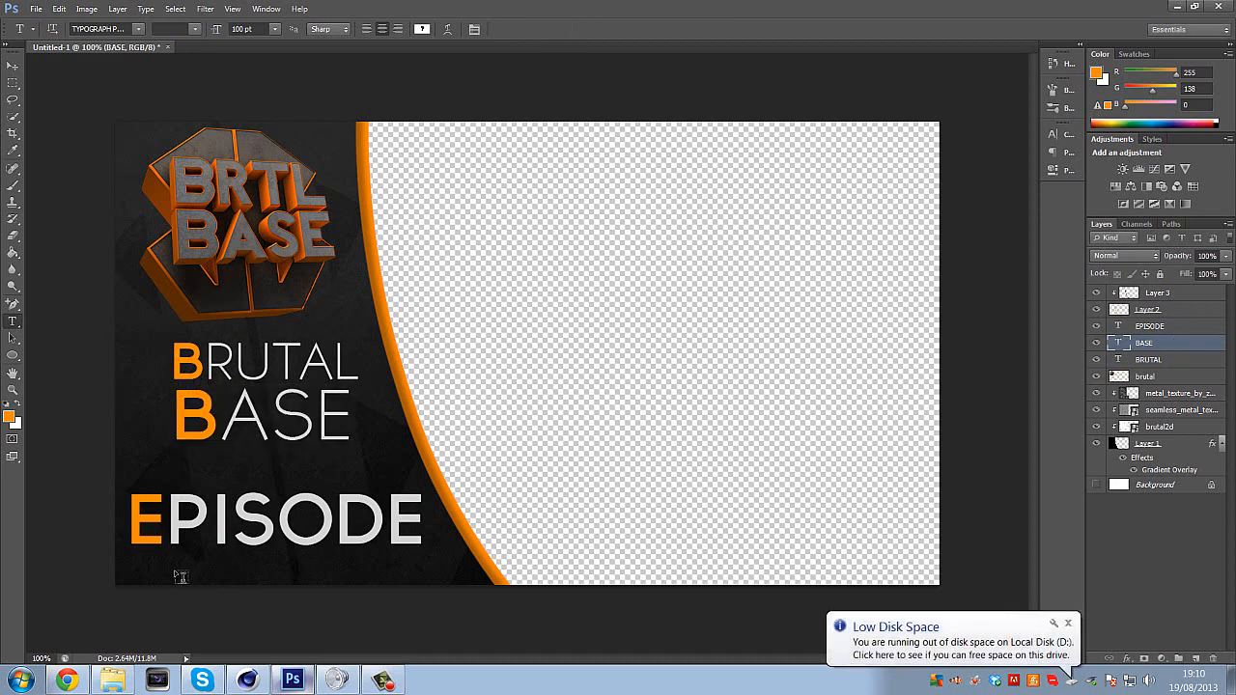
Place the +500 gameplay JPEG from the Tropico 4 pictures folder into the document and move its layer directly below Layer 1.
{"action": "left_click", "coordinate": [113, 680]}
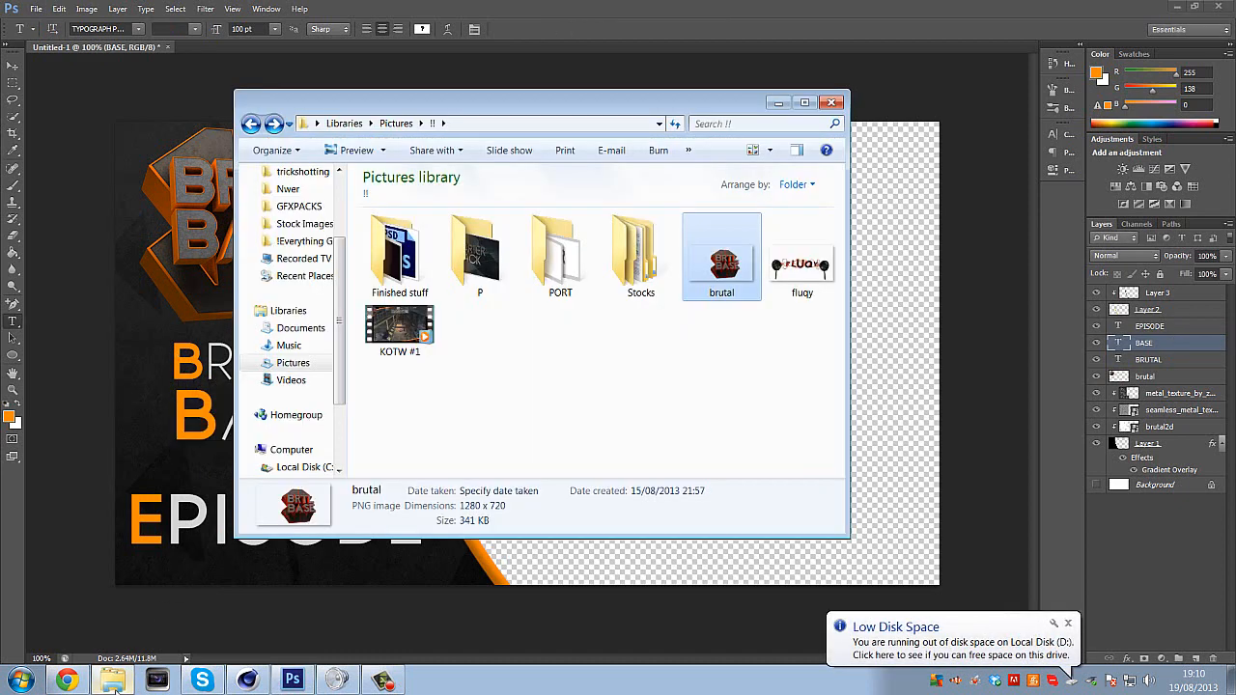
{"action": "left_click", "coordinate": [302, 329]}
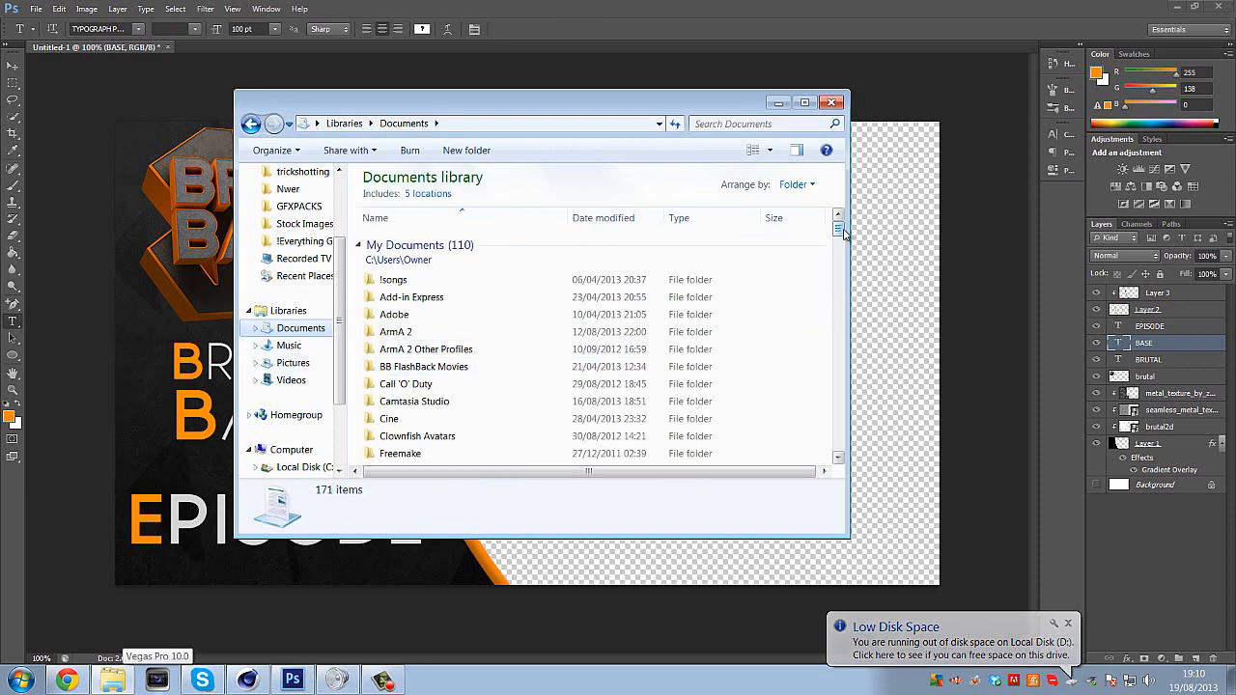
{"action": "left_click_drag", "start_coordinate": [838, 229], "coordinate": [840, 239]}
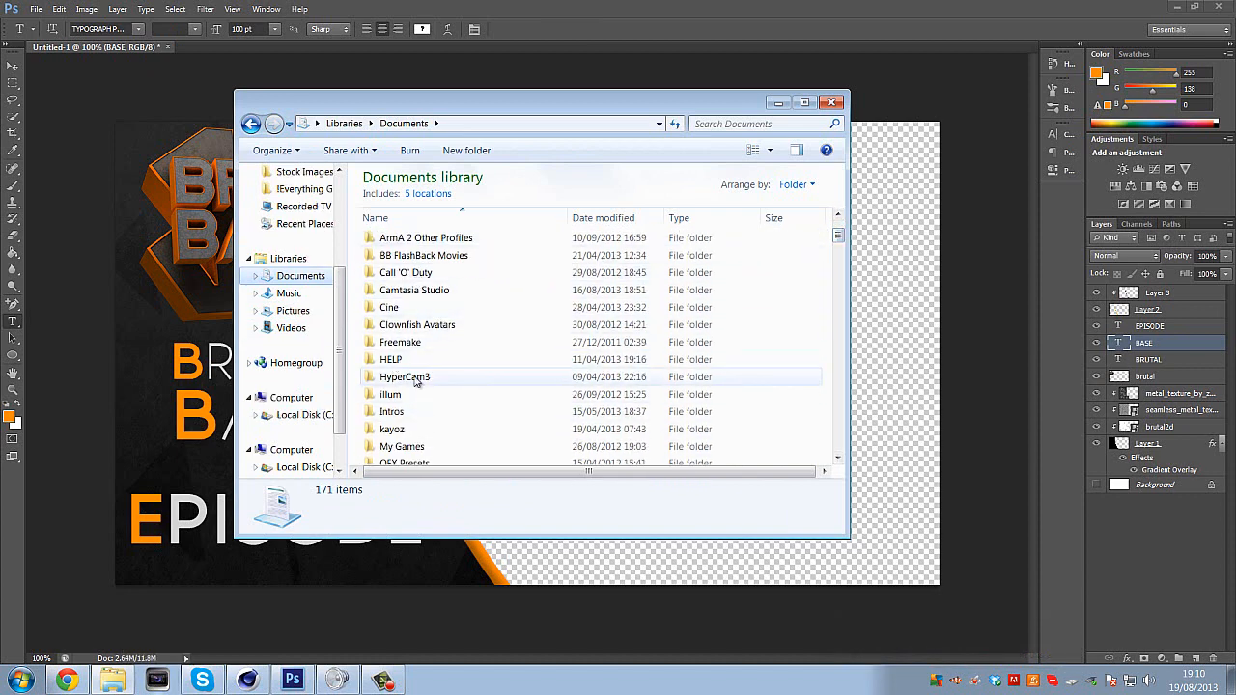
{"action": "left_click_drag", "start_coordinate": [841, 235], "coordinate": [838, 292]}
{"action": "left_click", "coordinate": [292, 310]}
{"action": "double_click", "coordinate": [587, 311]}
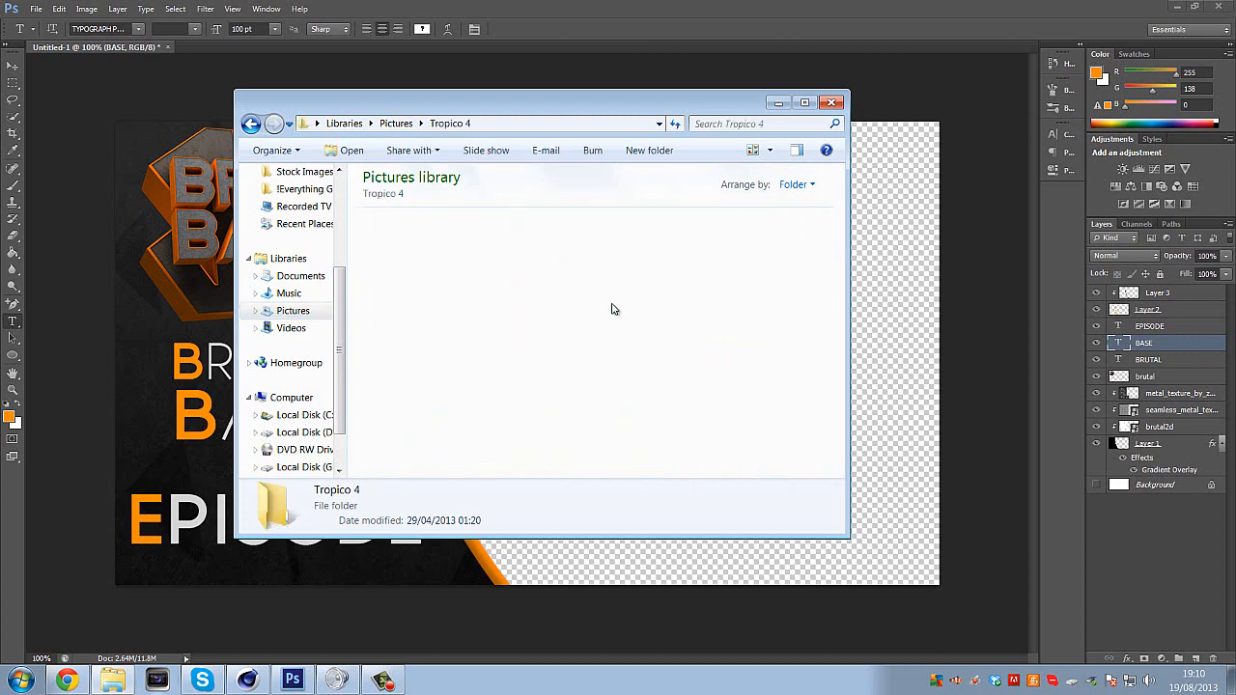
{"action": "left_click_drag", "start_coordinate": [398, 239], "coordinate": [960, 287]}
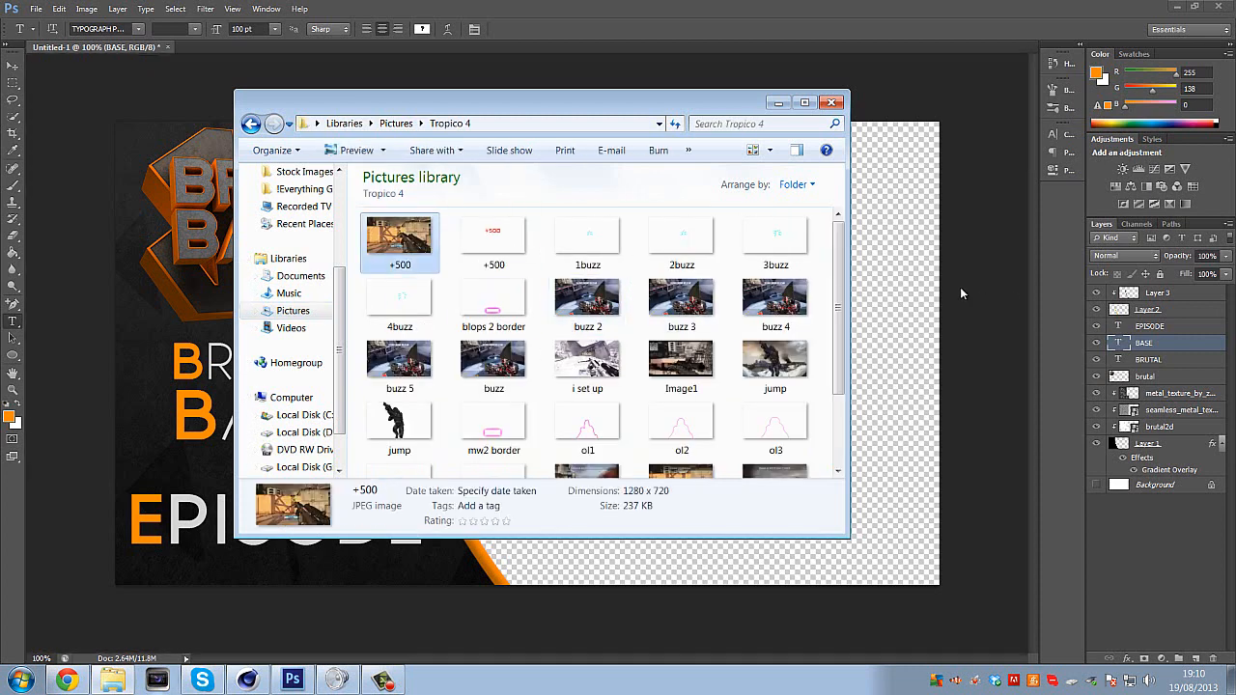
{"action": "key", "text": "Return"}
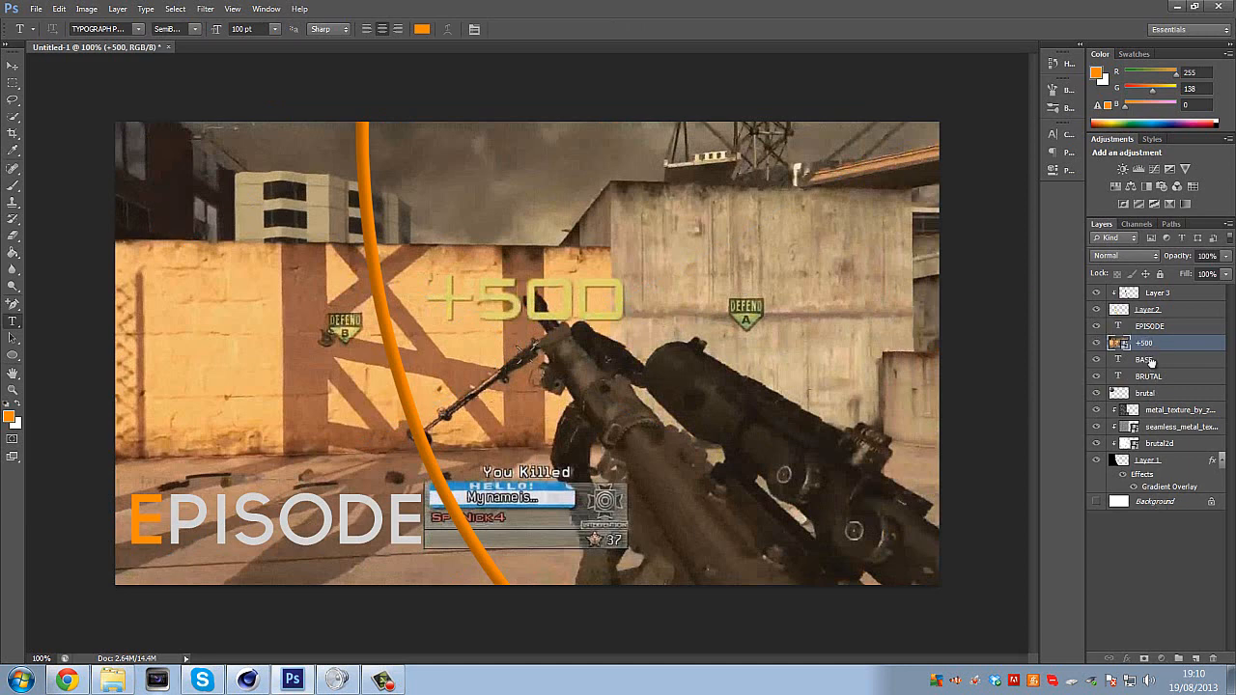
{"action": "left_click_drag", "start_coordinate": [1149, 361], "coordinate": [1171, 490]}
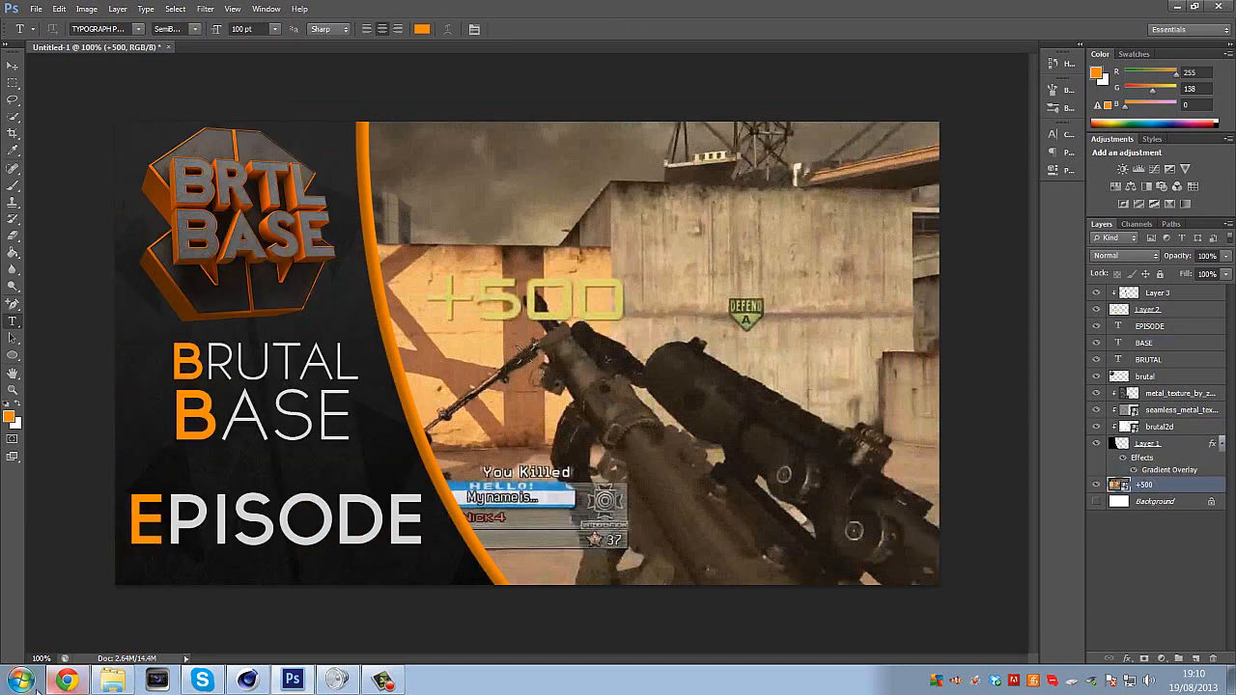
Switch to Chrome, examine the BRTL Killcam Of The Week video's overlay design in full screen, and return to Photoshop.
{"action": "left_click", "coordinate": [66, 680]}
{"action": "left_click", "coordinate": [311, 9]}
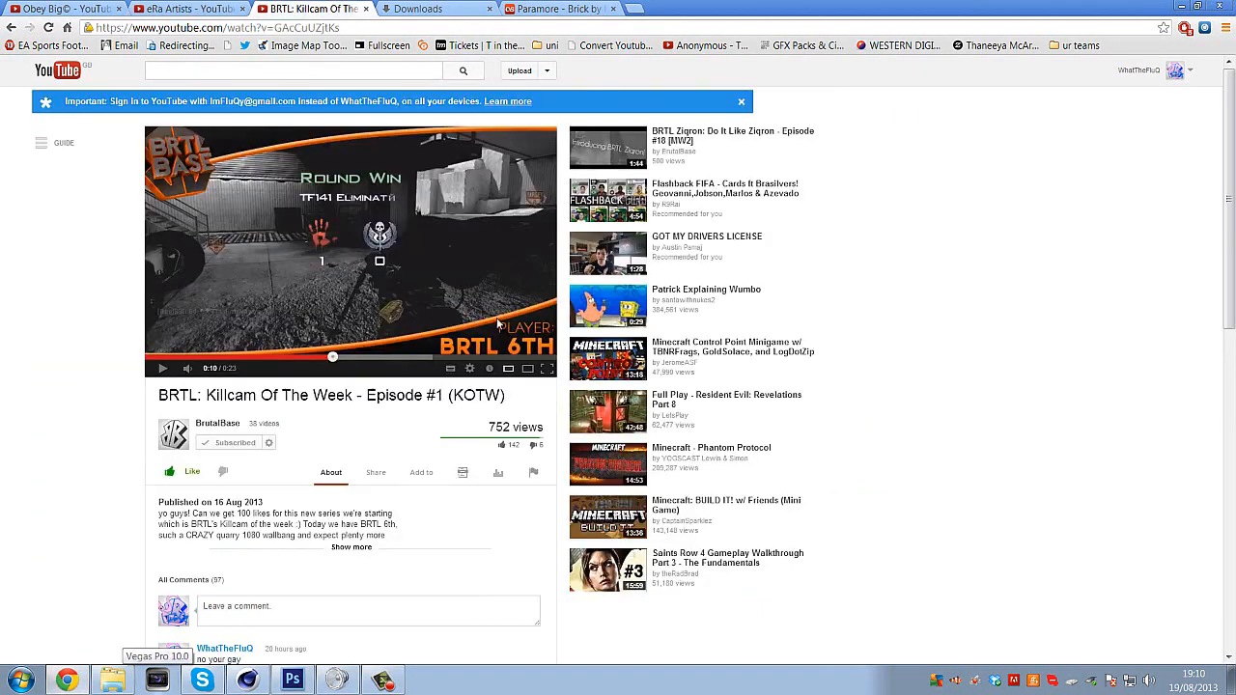
{"action": "left_click", "coordinate": [547, 370]}
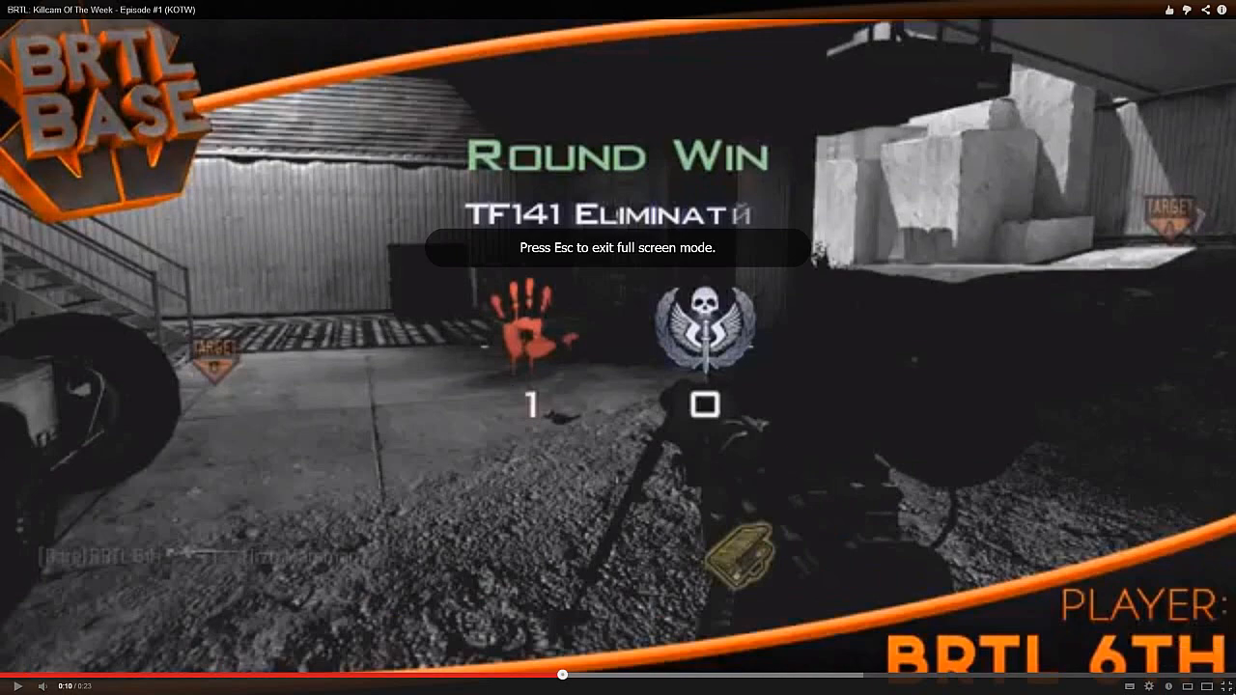
{"action": "key", "text": "Escape"}
{"action": "left_click", "coordinate": [291, 681]}
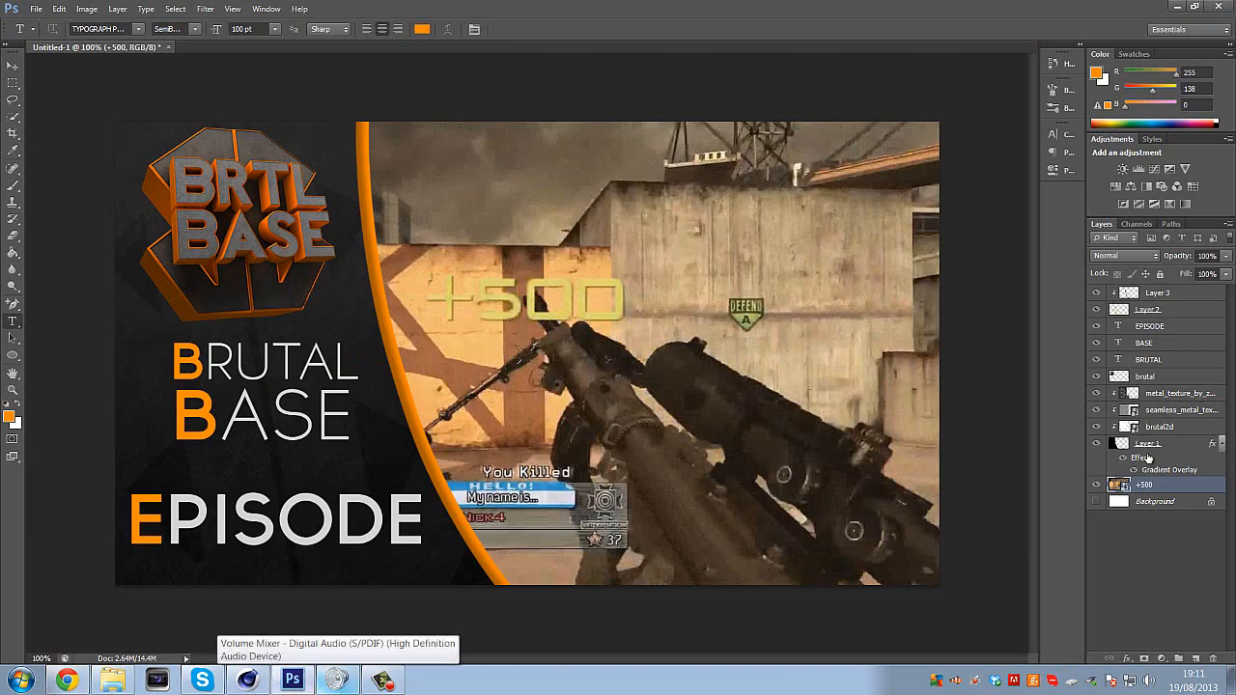
Delete the +500 image layer and the Background layer, and deselect all layers.
{"action": "key", "text": "Delete"}
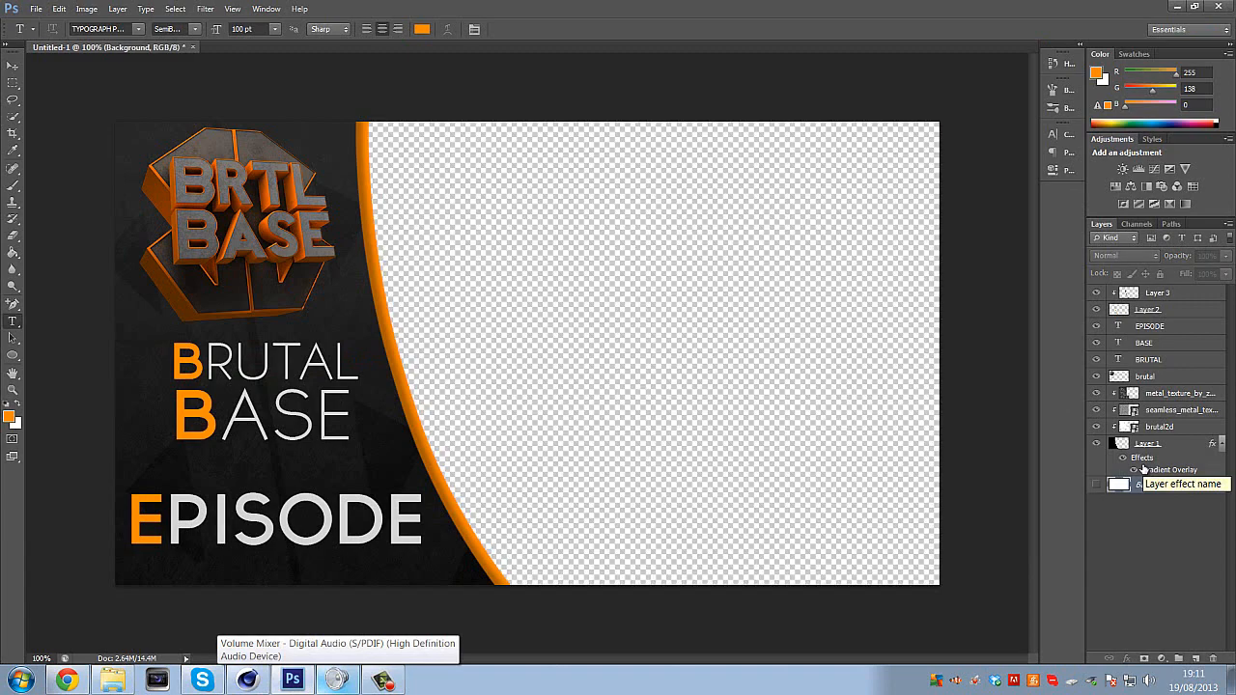
{"action": "left_click", "coordinate": [1147, 443]}
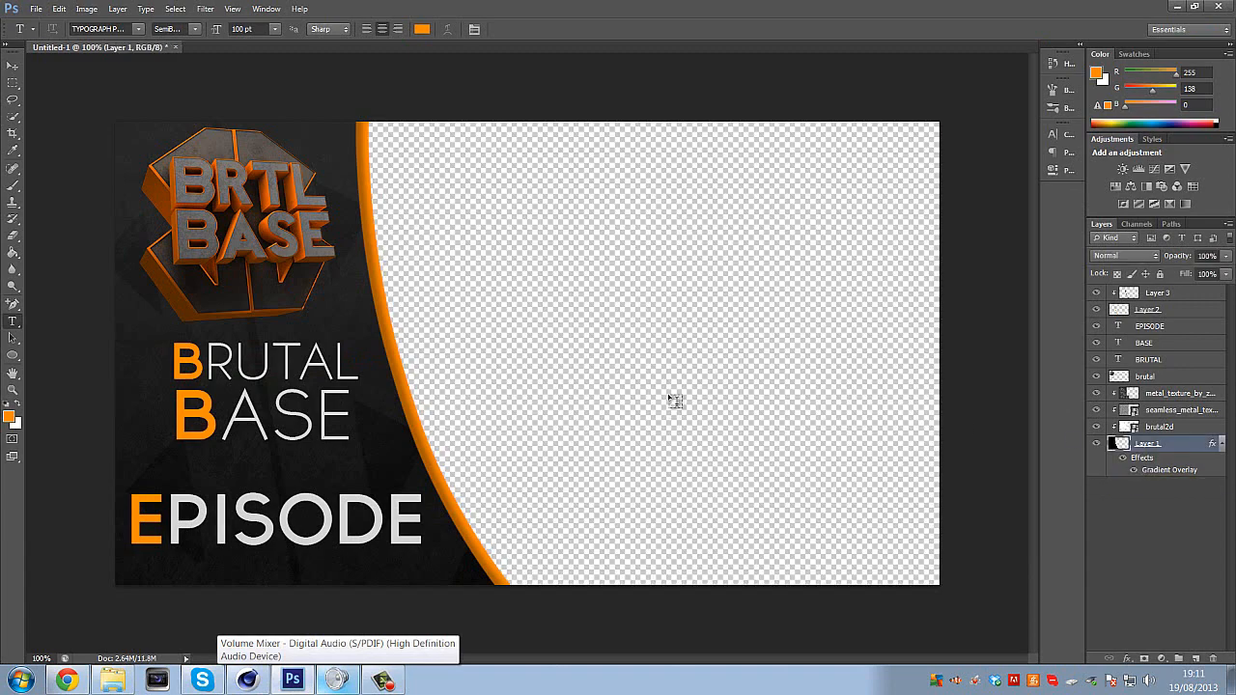
{"action": "left_click", "coordinate": [35, 9]}
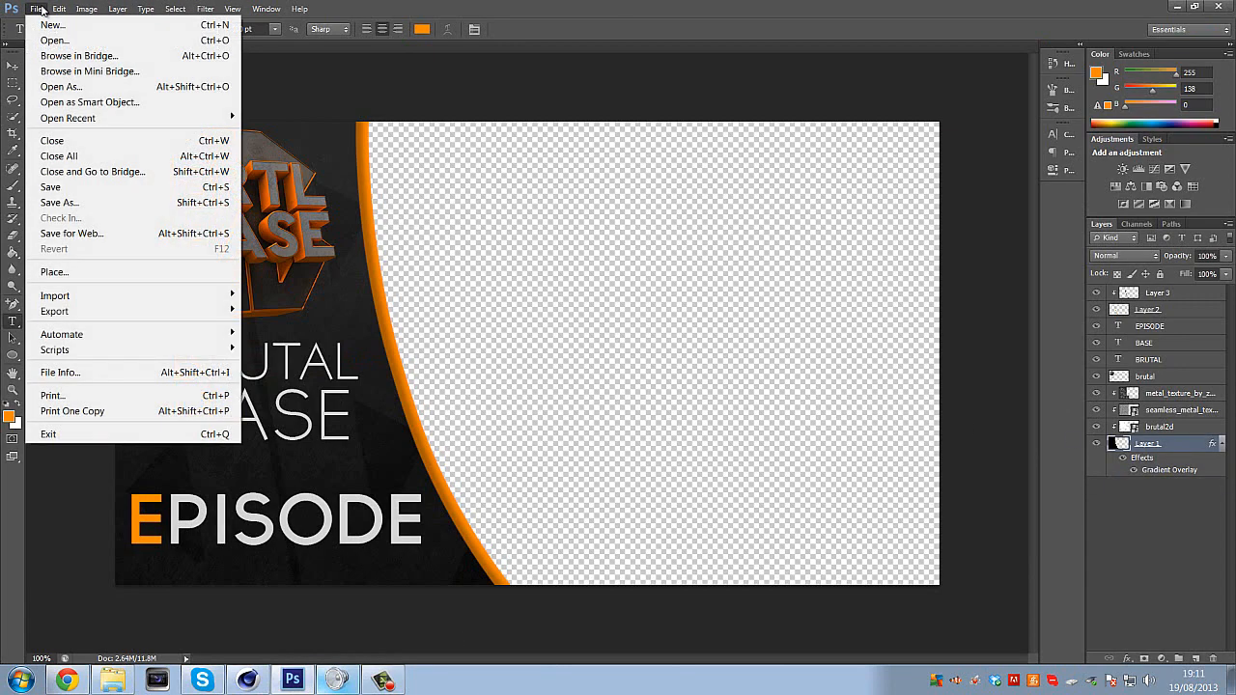
{"action": "mouse_move", "coordinate": [59, 9]}
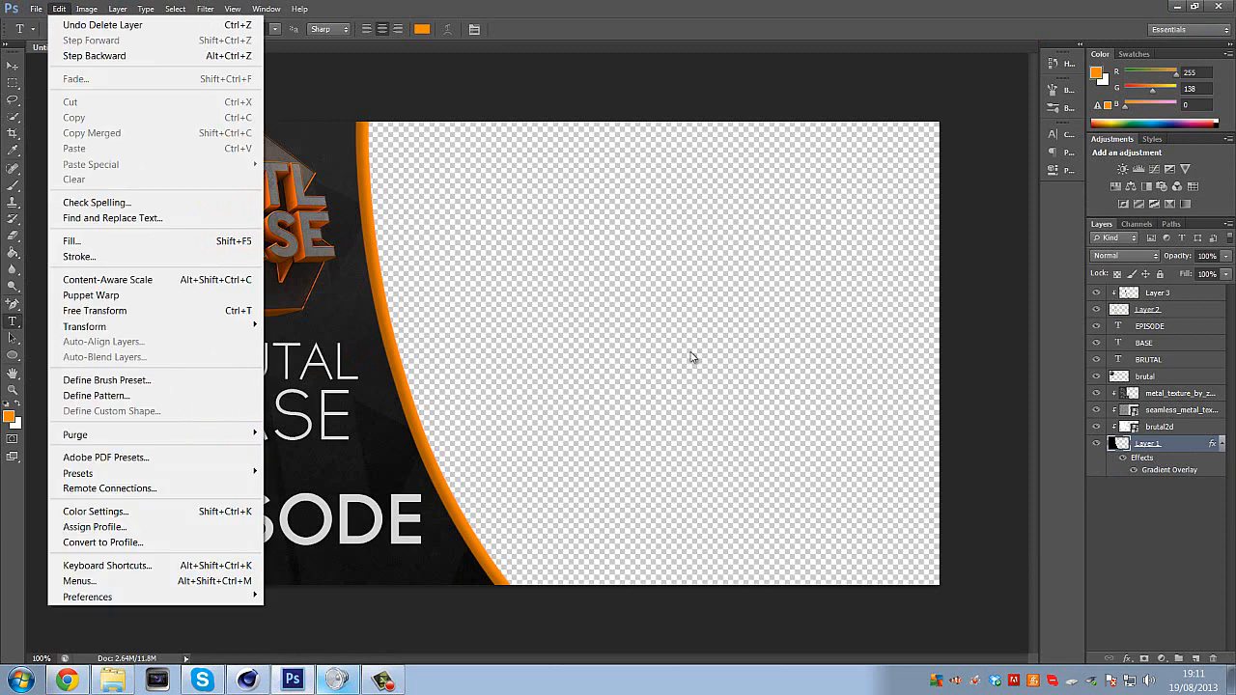
{"action": "left_click", "coordinate": [1189, 528]}
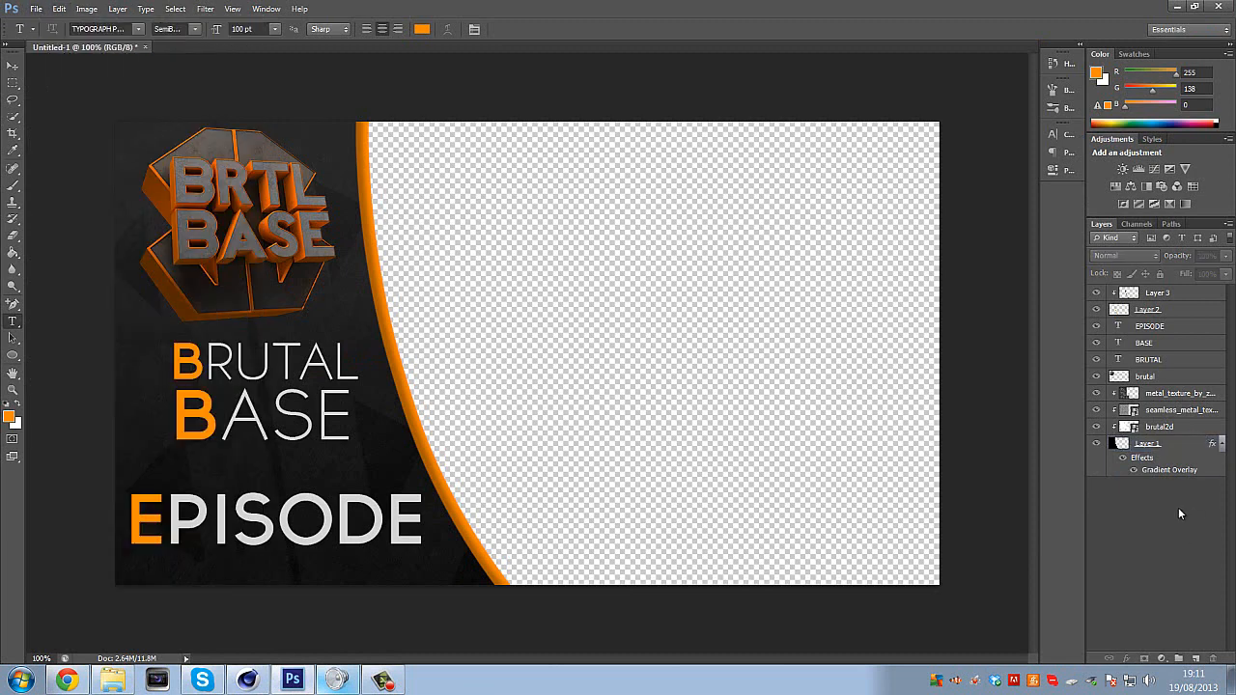